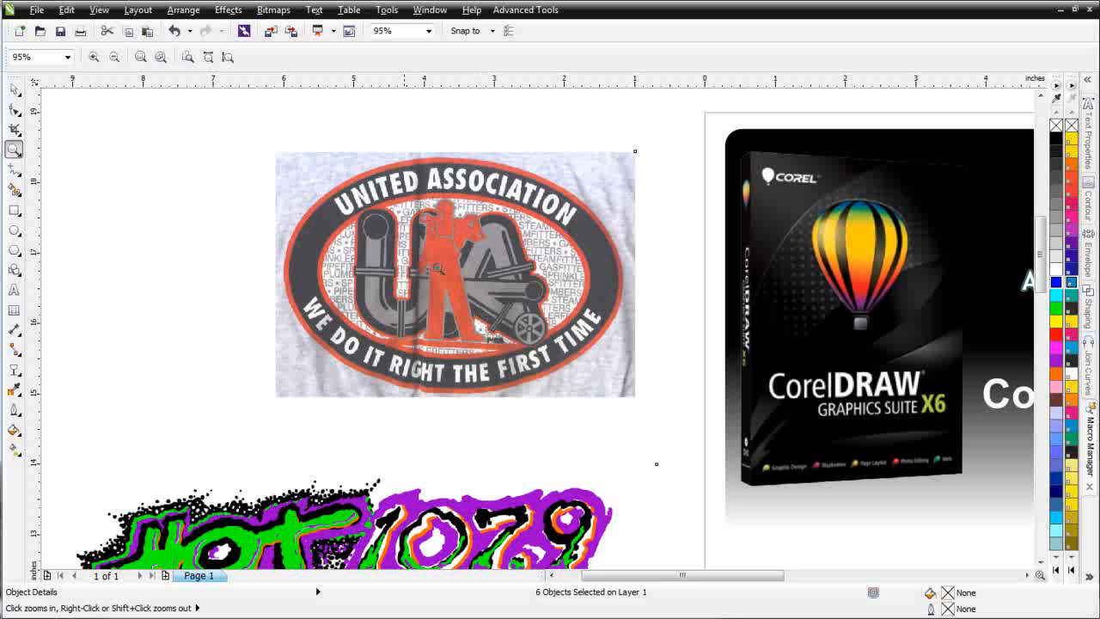
# Step: Examine the scanned United Association shirt image up close
pyautogui.moveTo(292, 149); pyautogui.dragTo(633, 412)
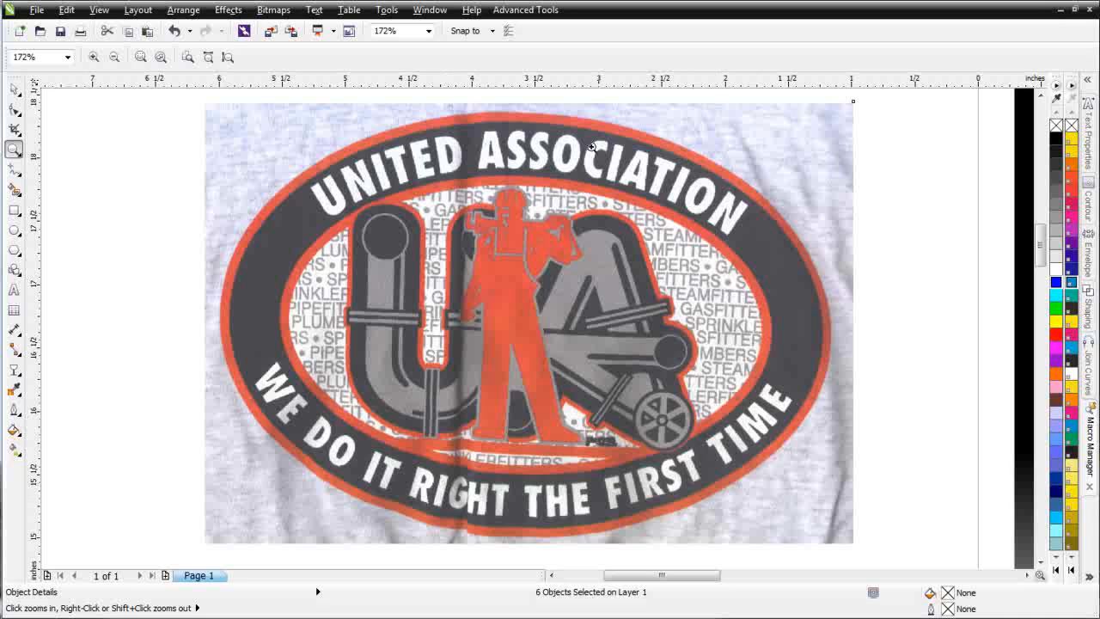
pyautogui.rightClick(580, 332)
pyautogui.rightClick(560, 376)
# Step: Select the three HOT 107.9 bitmaps in turn and compare their resolutions in the object details
pyautogui.moveTo(259, 268); pyautogui.dragTo(468, 430)
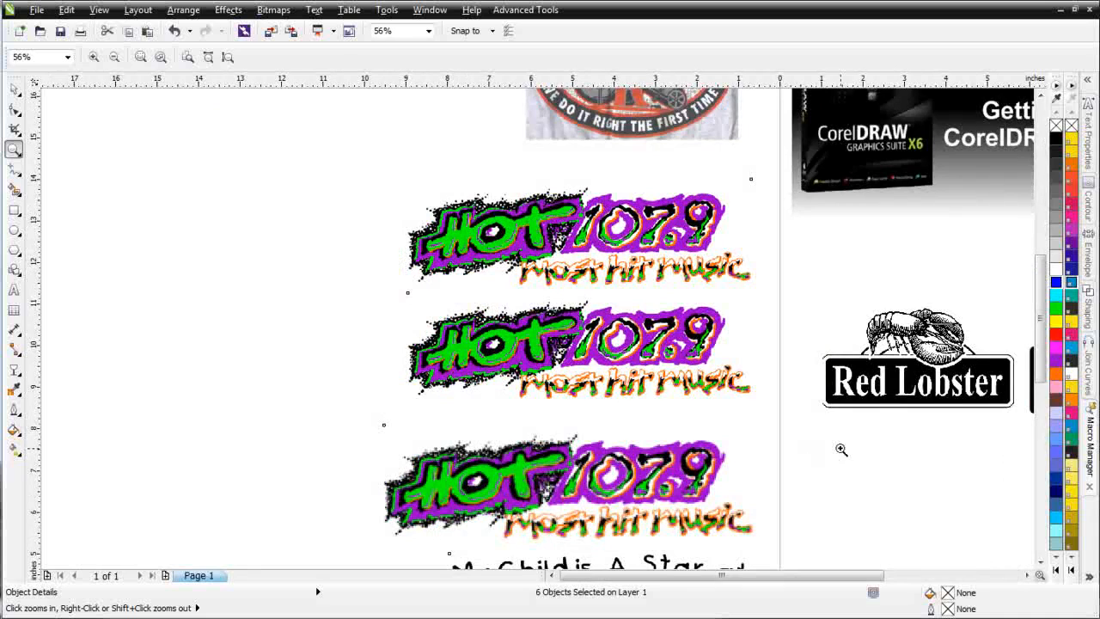
pyautogui.click(14, 88)
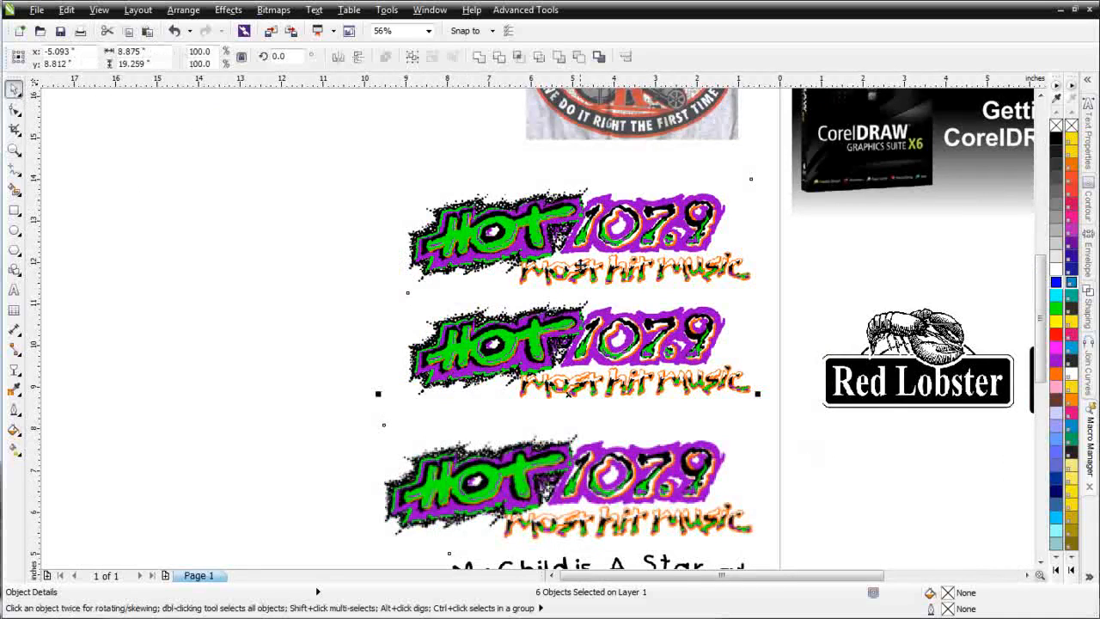
pyautogui.click(319, 246)
pyautogui.click(491, 234)
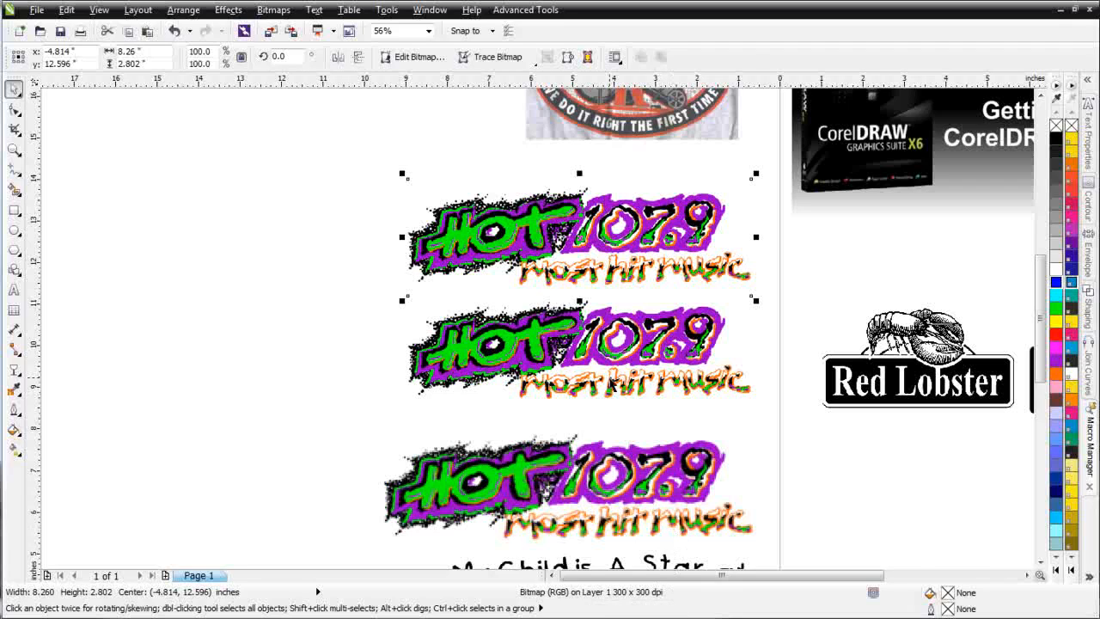
pyautogui.click(612, 384)
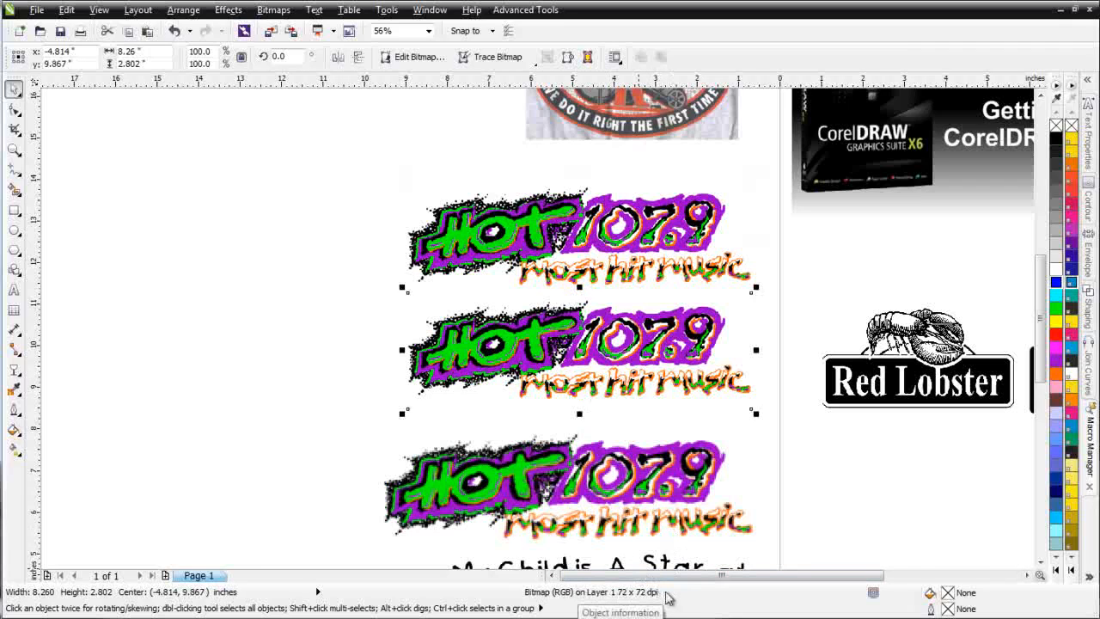
pyautogui.click(615, 509)
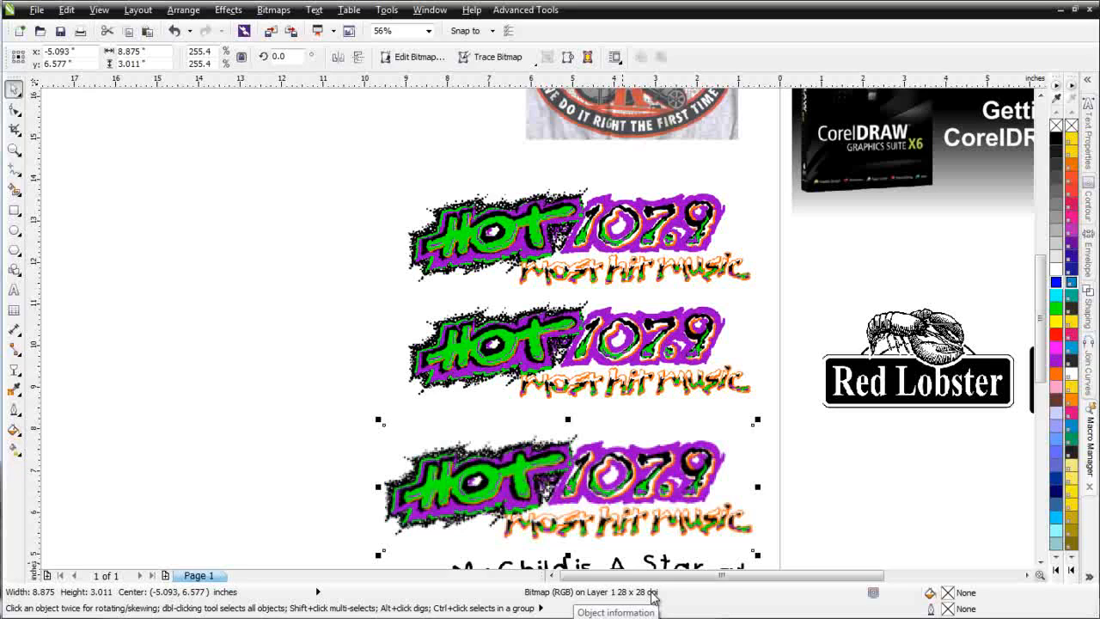
pyautogui.click(574, 240)
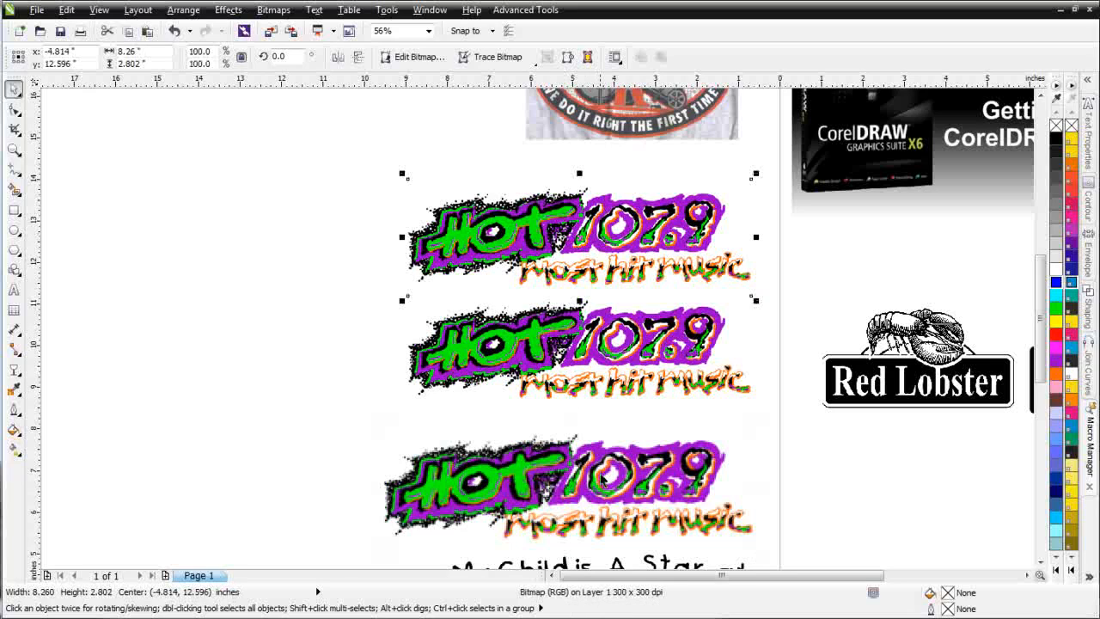
pyautogui.click(602, 477)
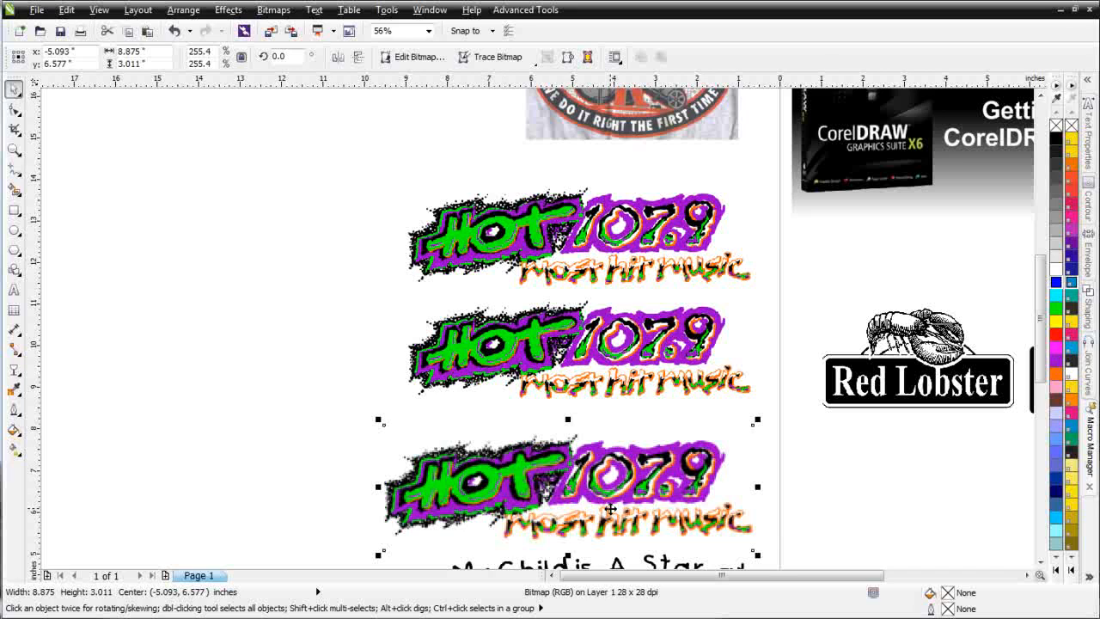
pyautogui.click(587, 252)
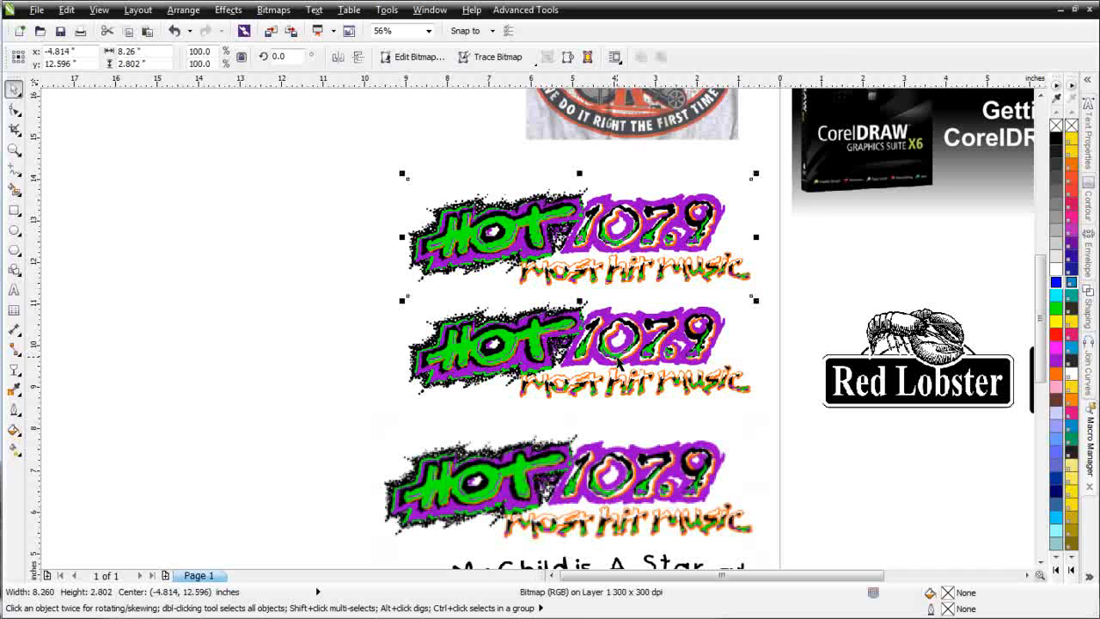
# Step: Compare the edge quality of the lowest HOT 107.9 bitmap with that of the uppermost copy at high magnification
pyautogui.click(598, 482)
pyautogui.scroll(2, 599, 481)
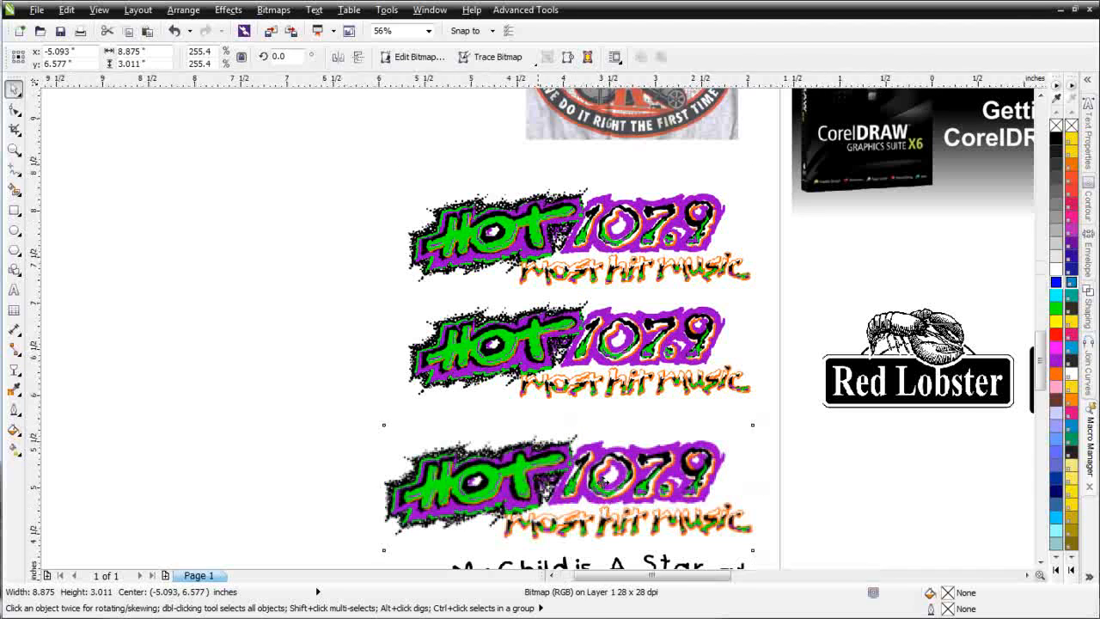
pyautogui.scroll(2, 508, 281)
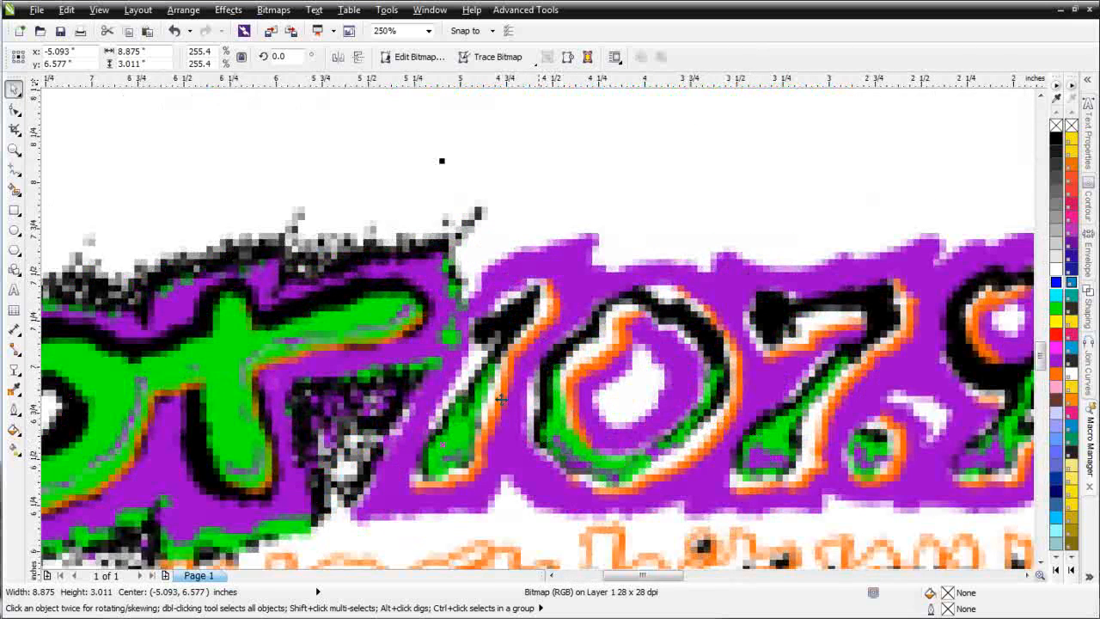
pyautogui.scroll(-2, 391, 323)
pyautogui.scroll(-3, 455, 308)
pyautogui.scroll(4, 542, 228)
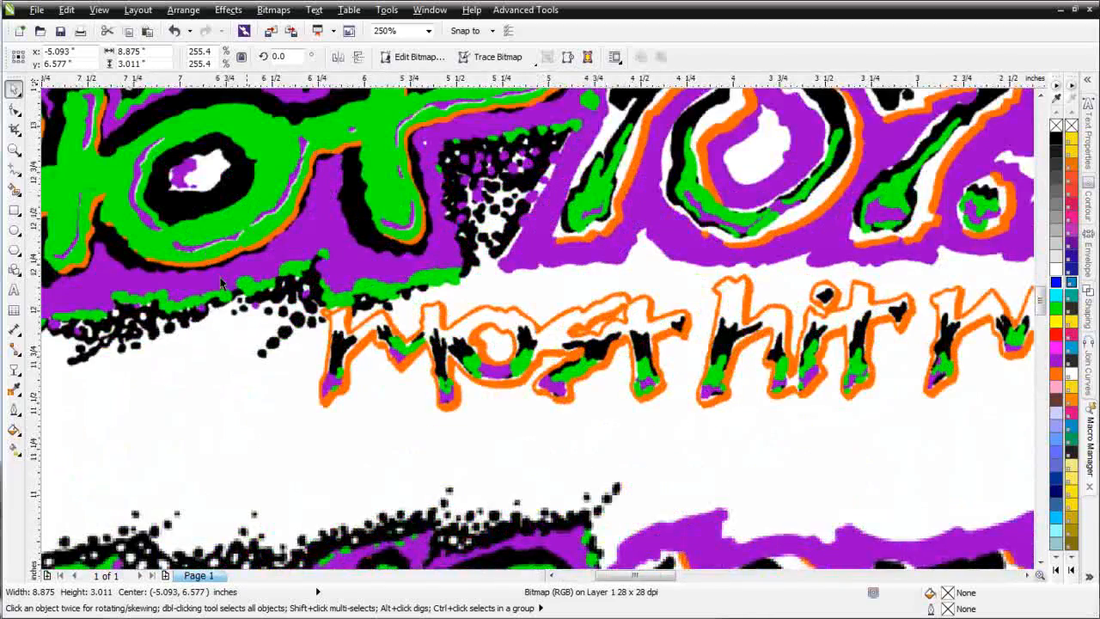
pyautogui.scroll(-4, 224, 283)
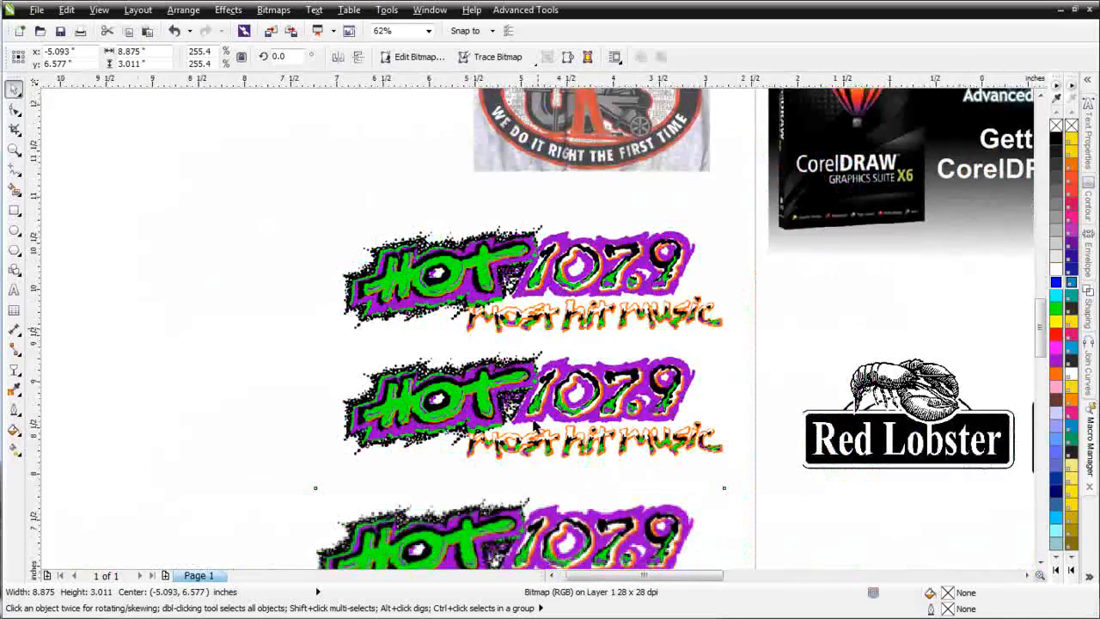
# Step: Inspect the middle HOT 107.9 bitmap's edges up close and check its resolution
pyautogui.scroll(4, 516, 409)
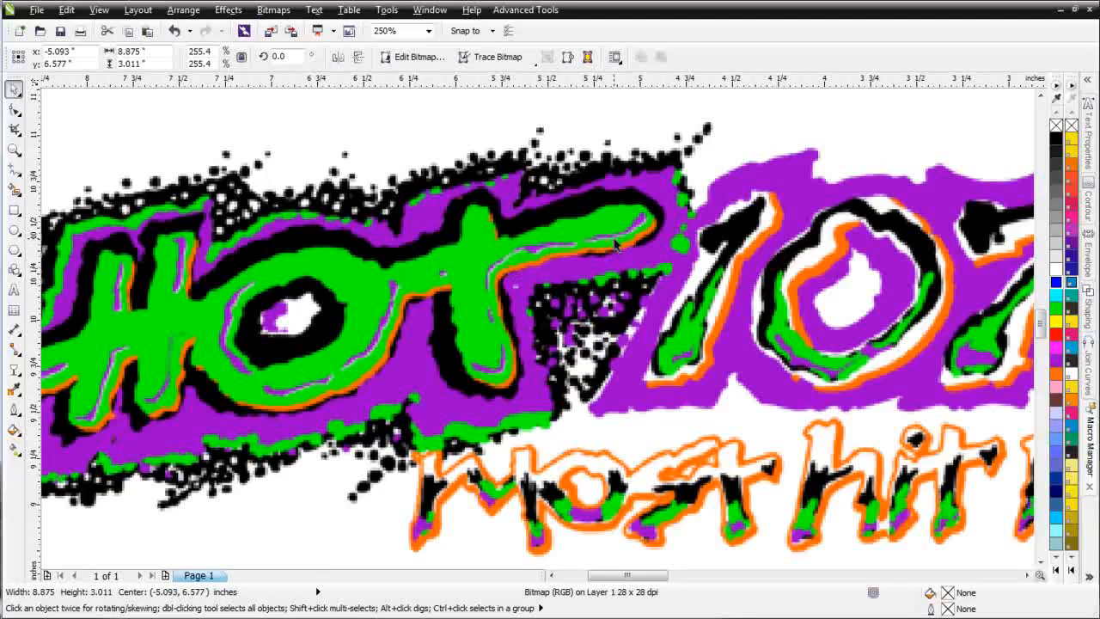
pyautogui.click(587, 405)
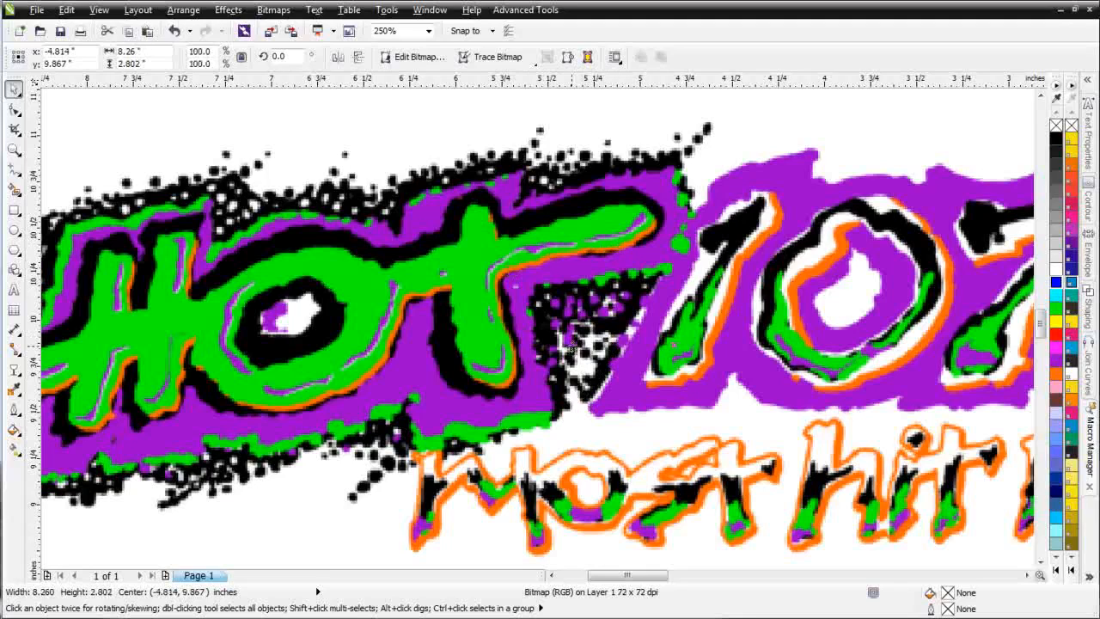
pyautogui.click(568, 344)
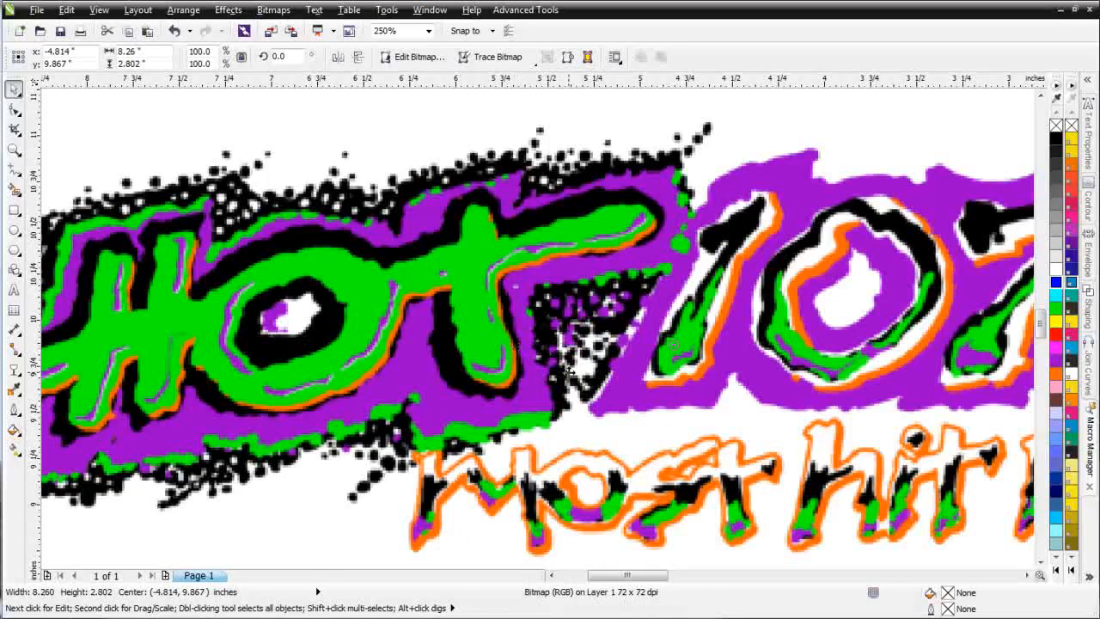
pyautogui.scroll(-4, 516, 348)
# Step: Recheck the resolutions of the lowest and uppermost HOT 107.9 bitmaps and inspect the uppermost copy's fine detail
pyautogui.click(569, 466)
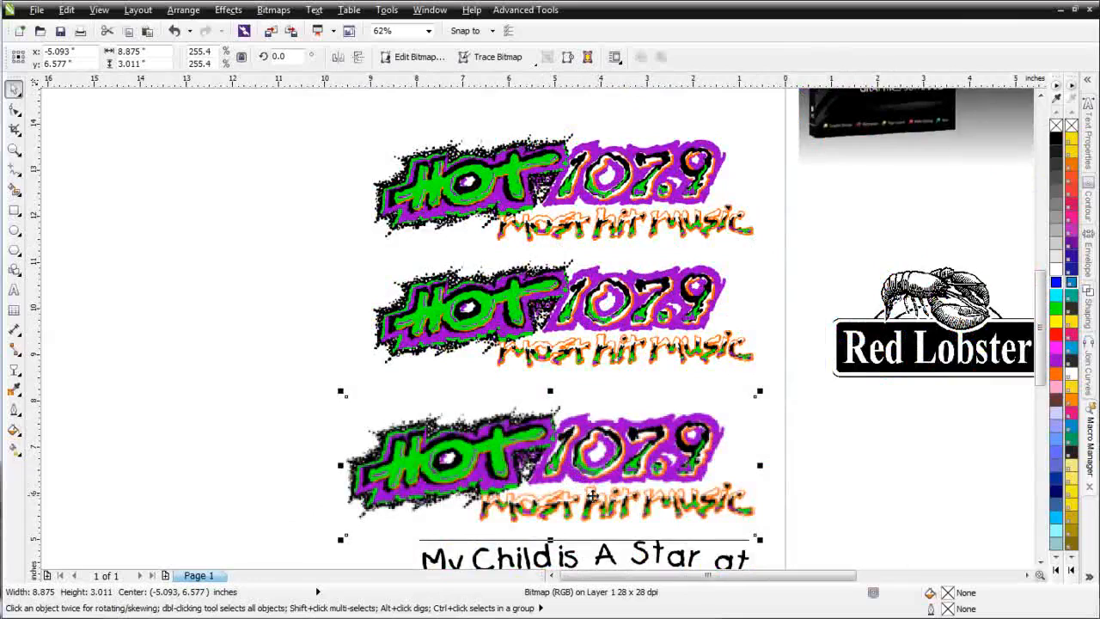
pyautogui.click(613, 211)
pyautogui.scroll(4, 612, 211)
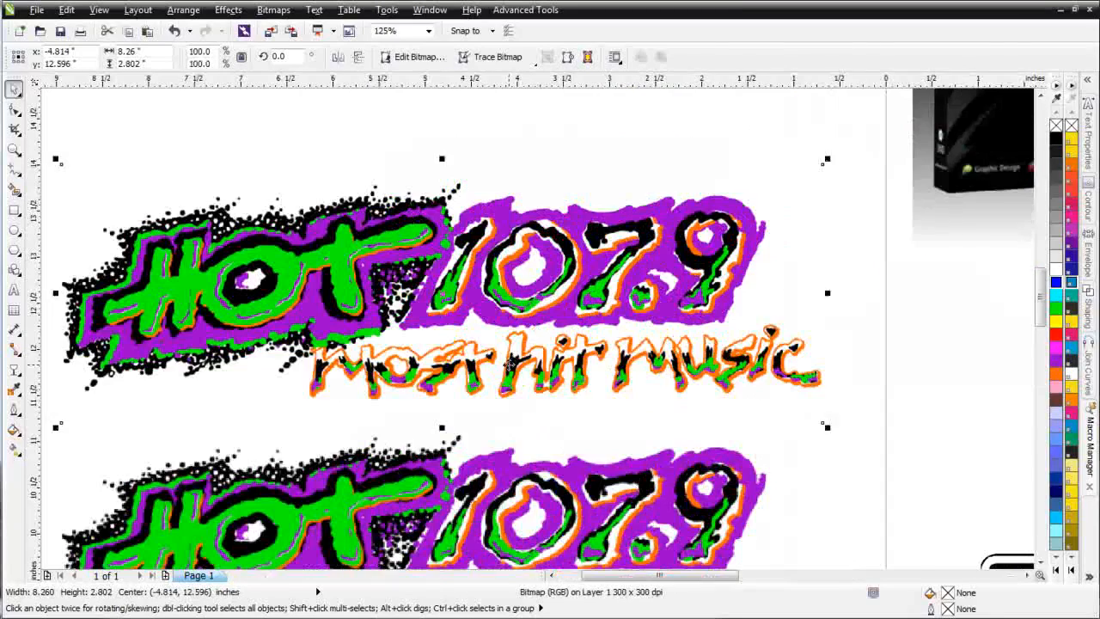
pyautogui.scroll(-3, 273, 202)
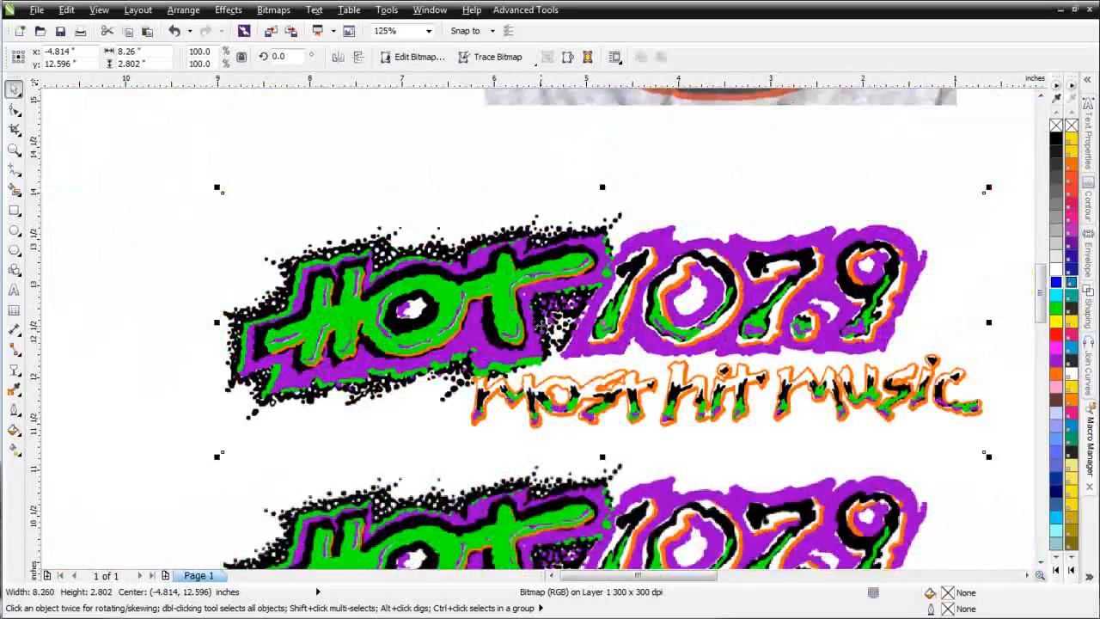
pyautogui.scroll(4, 542, 326)
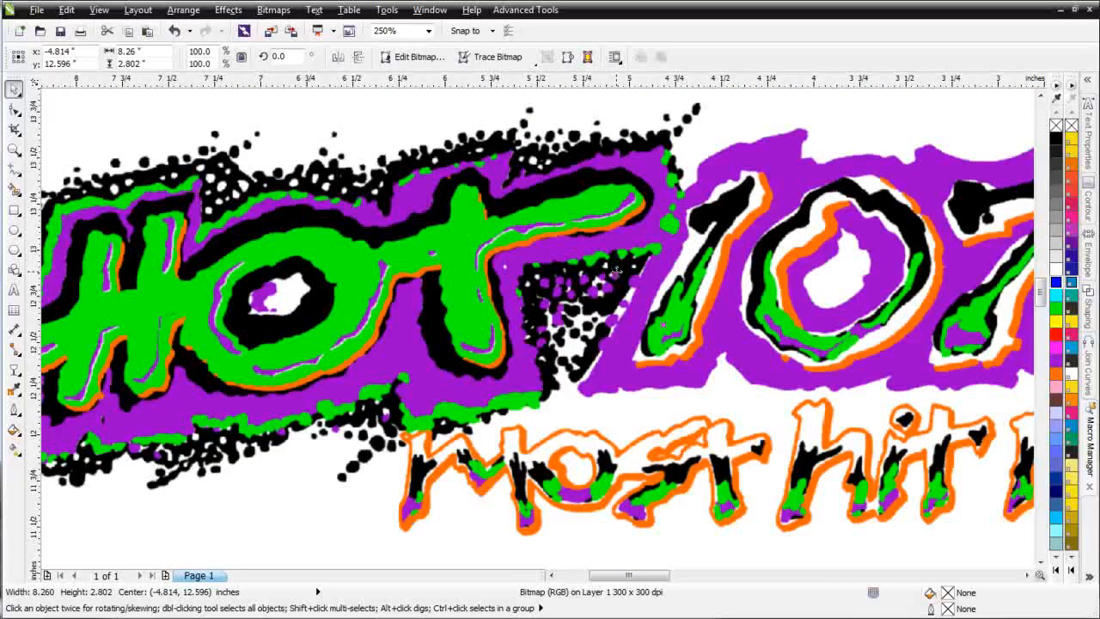
pyautogui.scroll(-2, 655, 323)
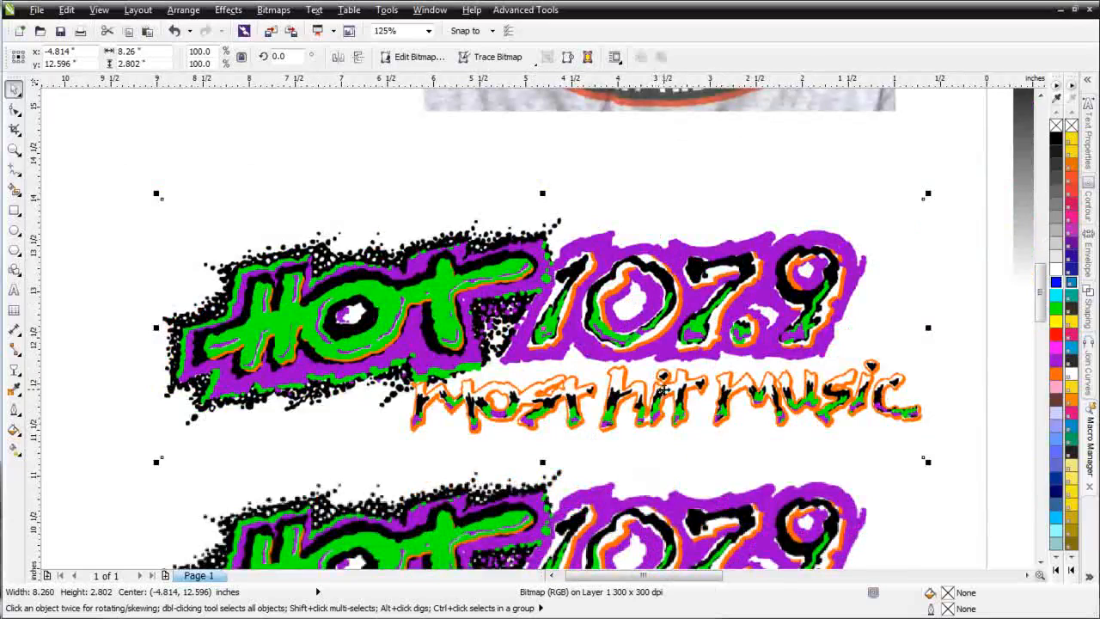
# Step: Select the Cuddle Time Child Care bitmap and check its resolution and line quality
pyautogui.scroll(-2, 664, 391)
pyautogui.scroll(2, 527, 538)
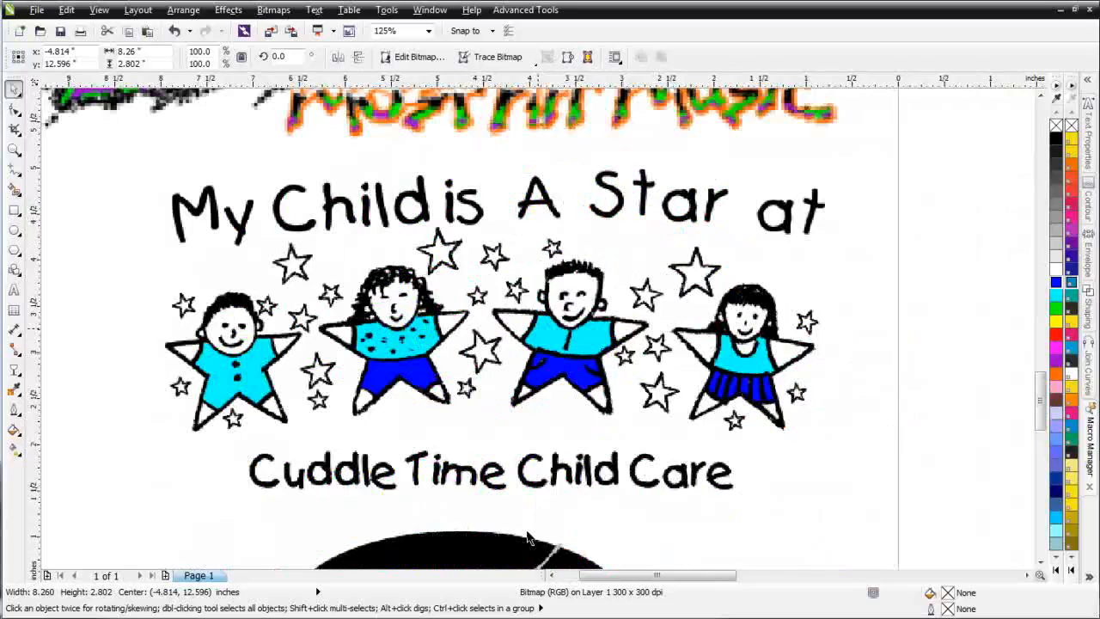
pyautogui.click(495, 323)
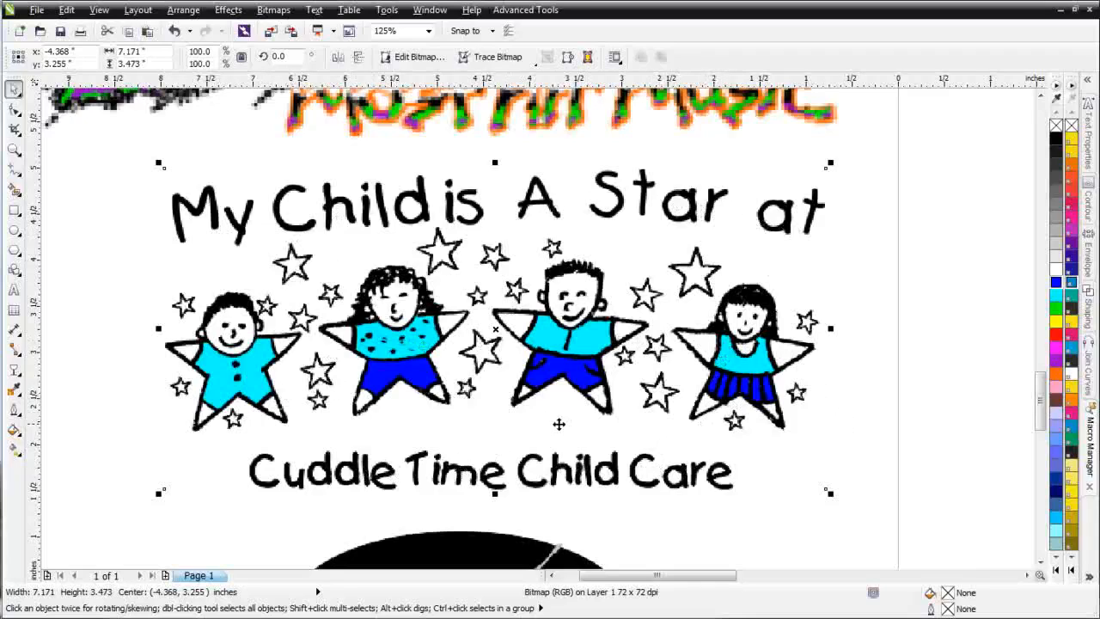
# Step: Select the oval 95X logo bitmap and examine its resolution and edges up close
pyautogui.scroll(-1, 559, 421)
pyautogui.scroll(1, 516, 442)
pyautogui.click(502, 280)
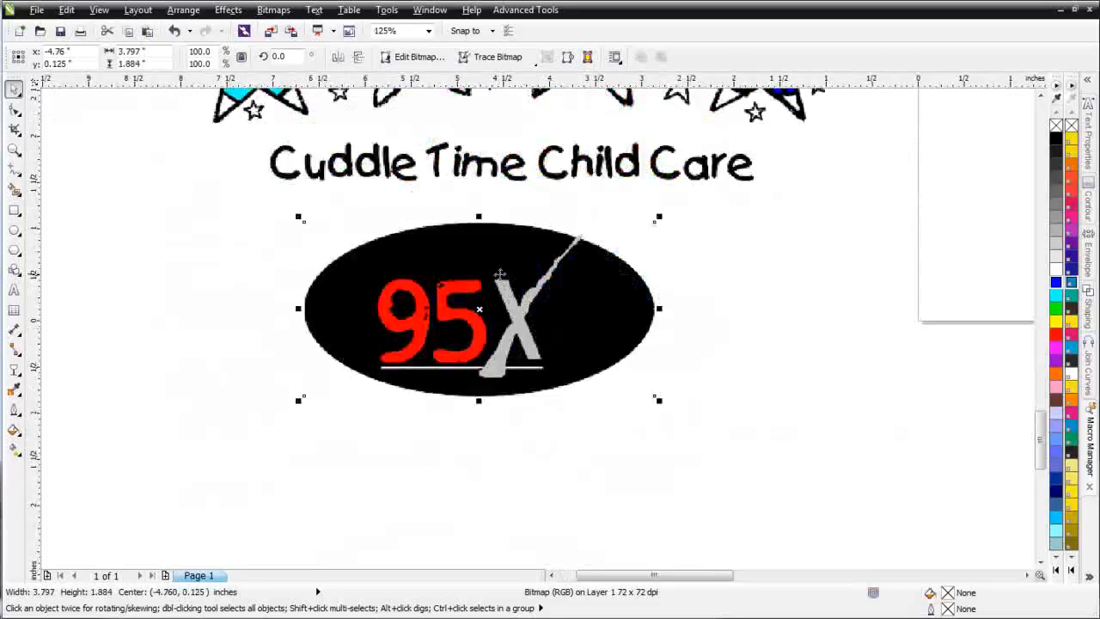
pyautogui.scroll(1, 541, 288)
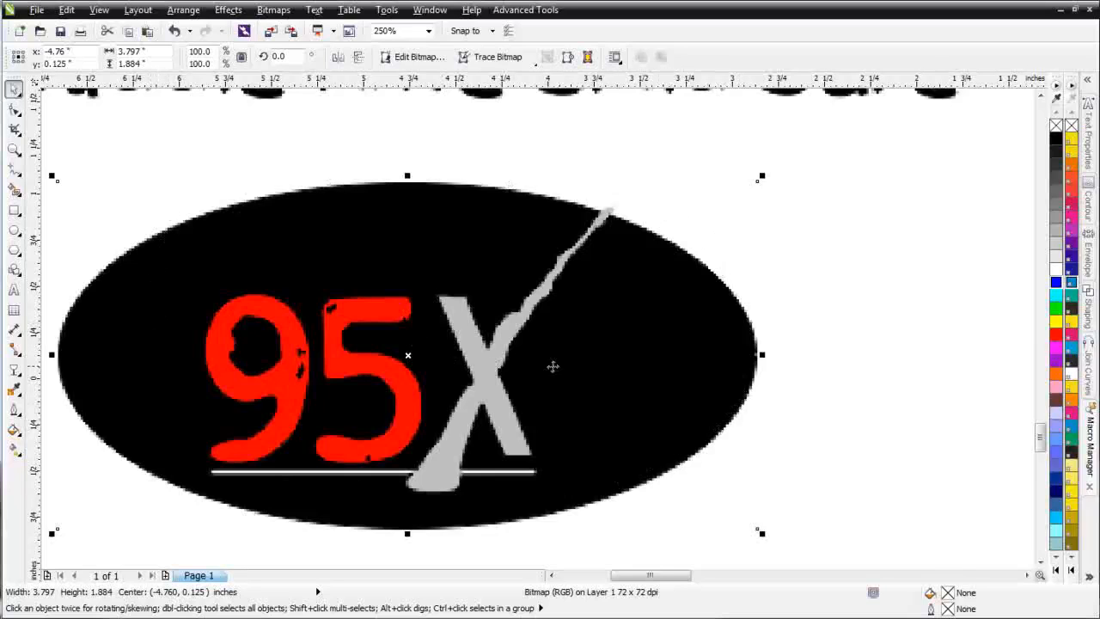
pyautogui.scroll(-3, 552, 366)
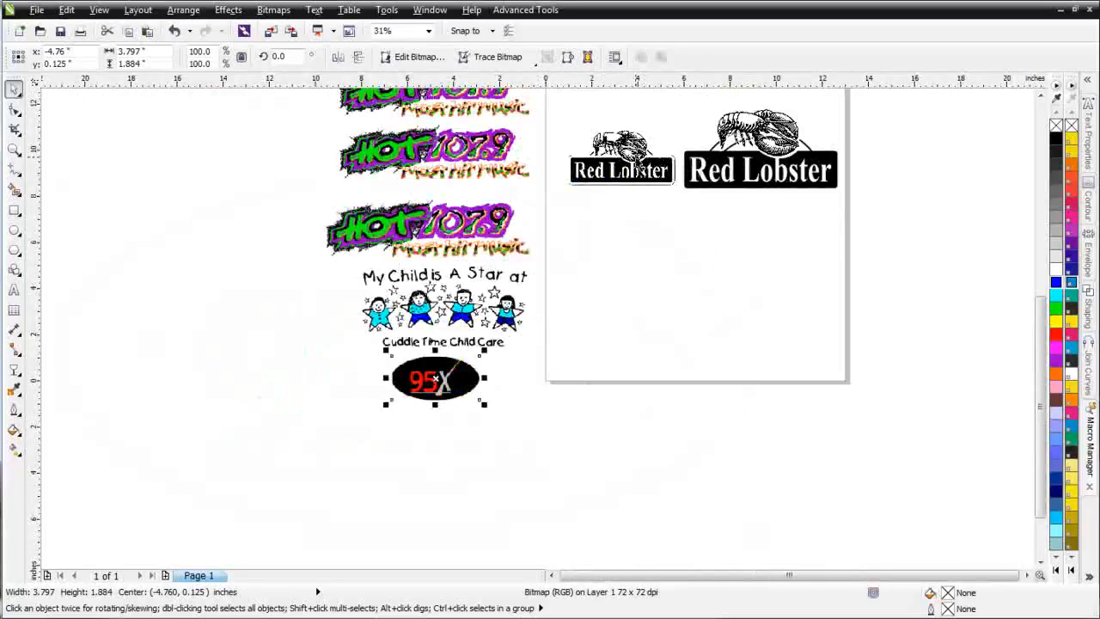
# Step: Check the object type and resolution of the smaller Red Lobster logo and of the larger version's rectangle, lettering and lobster
pyautogui.scroll(1, 639, 166)
pyautogui.click(492, 330)
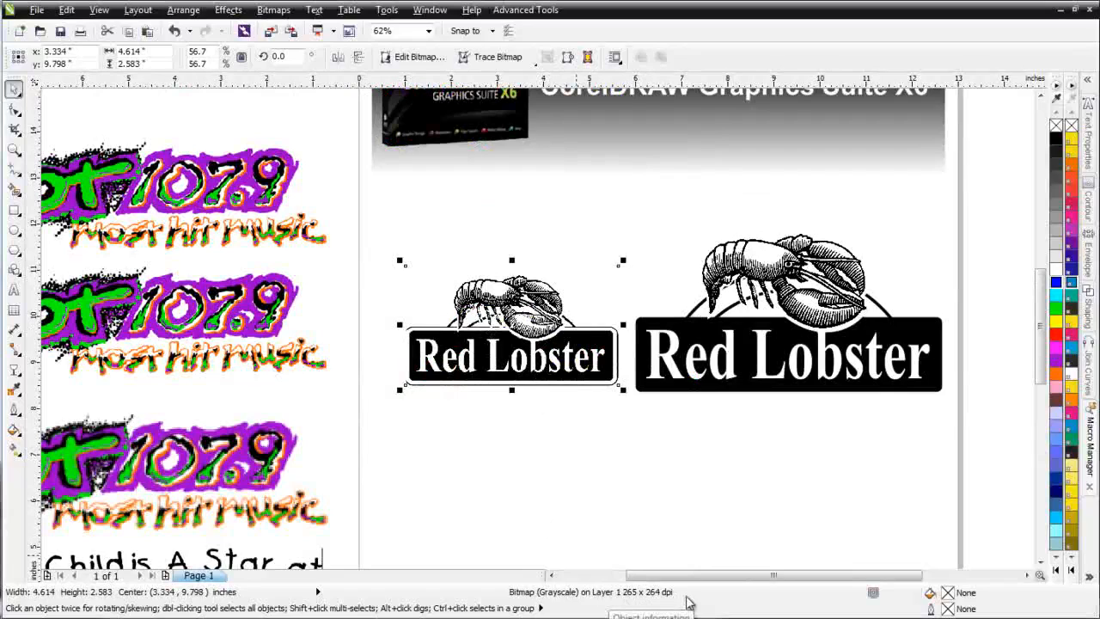
pyautogui.click(685, 389)
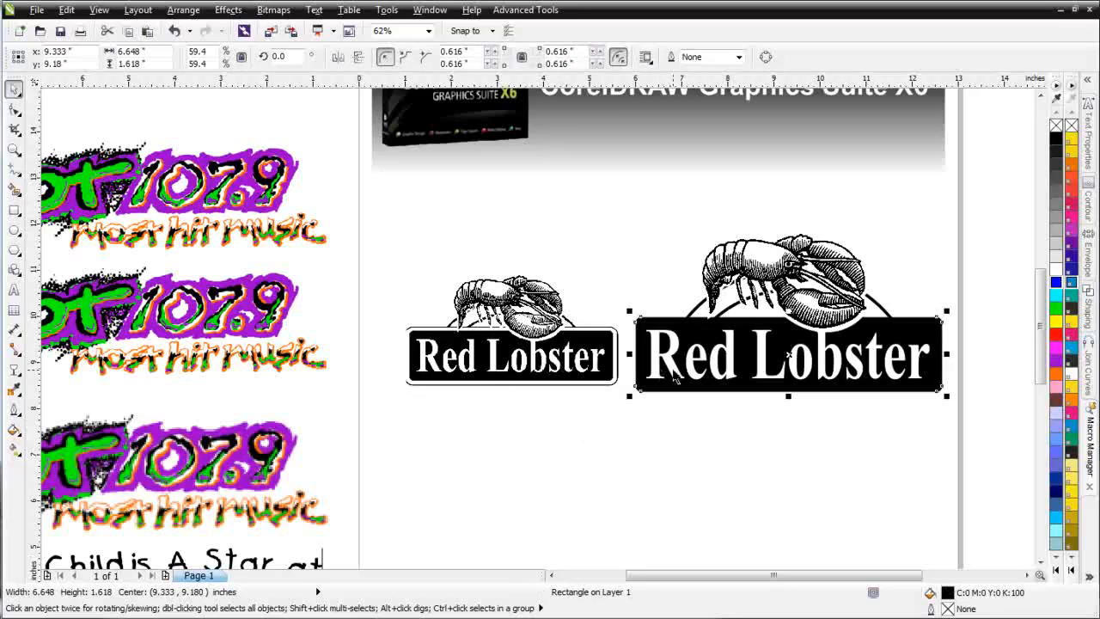
pyautogui.click(764, 255)
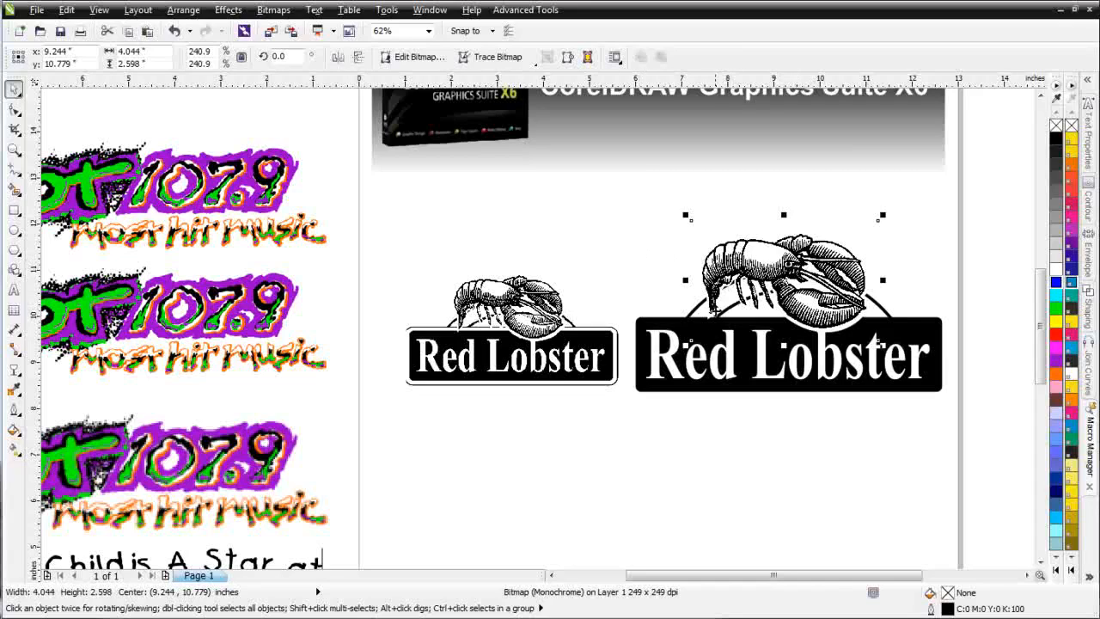
pyautogui.click(908, 335)
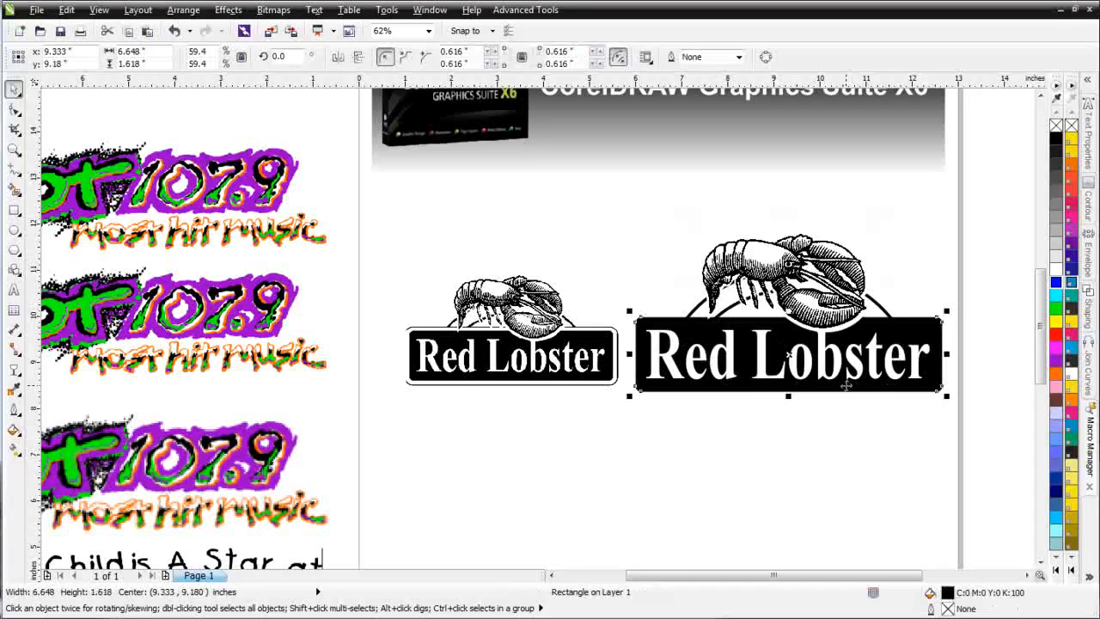
pyautogui.click(825, 373)
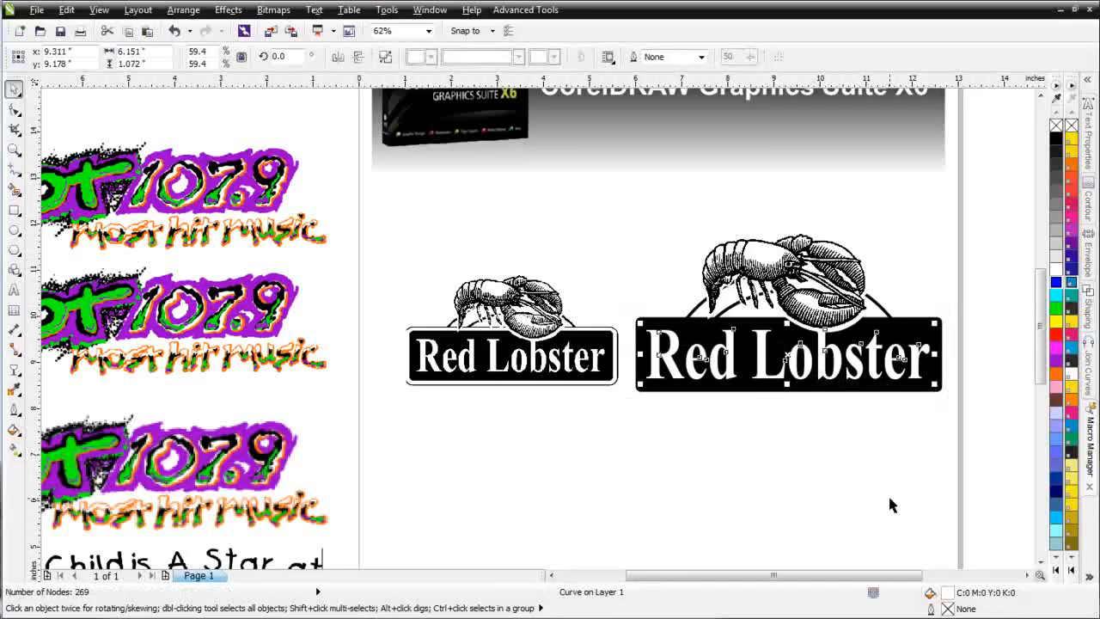
pyautogui.click(694, 316)
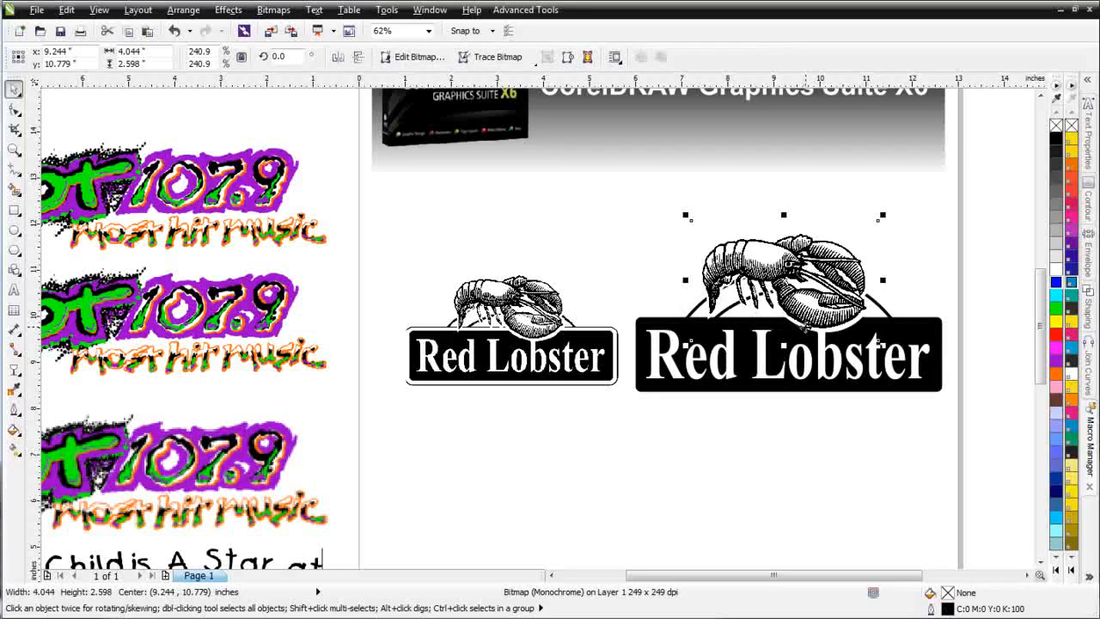
# Step: Switch the display to Wireframe and inspect the outlines that make up the larger Red Lobster logo
pyautogui.click(99, 10)
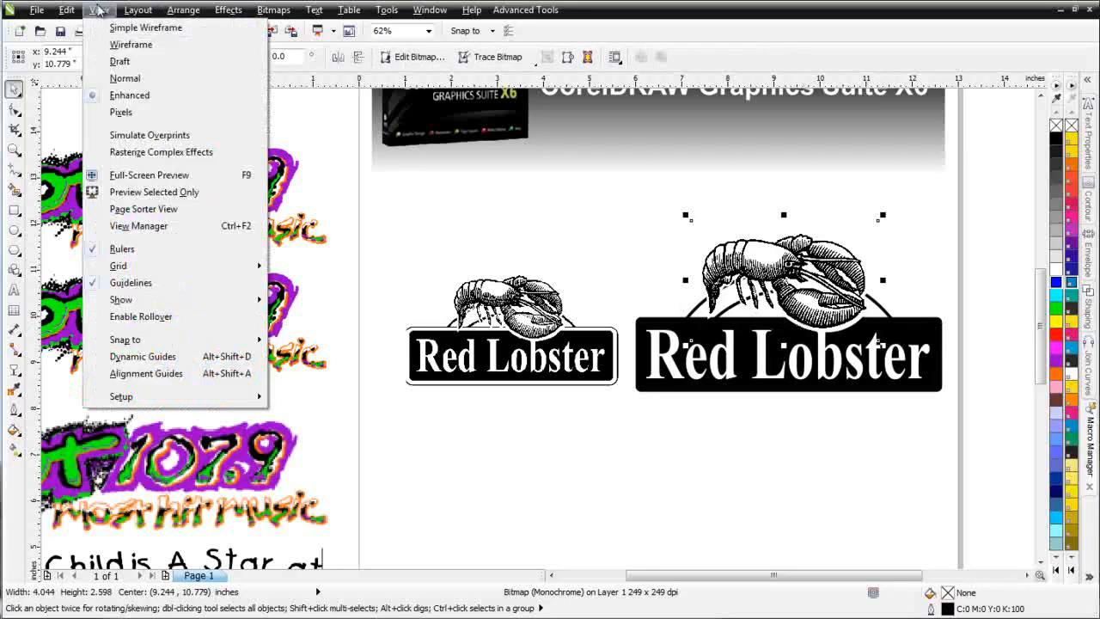
pyautogui.click(130, 44)
pyautogui.hotkey('shift', 'F2')
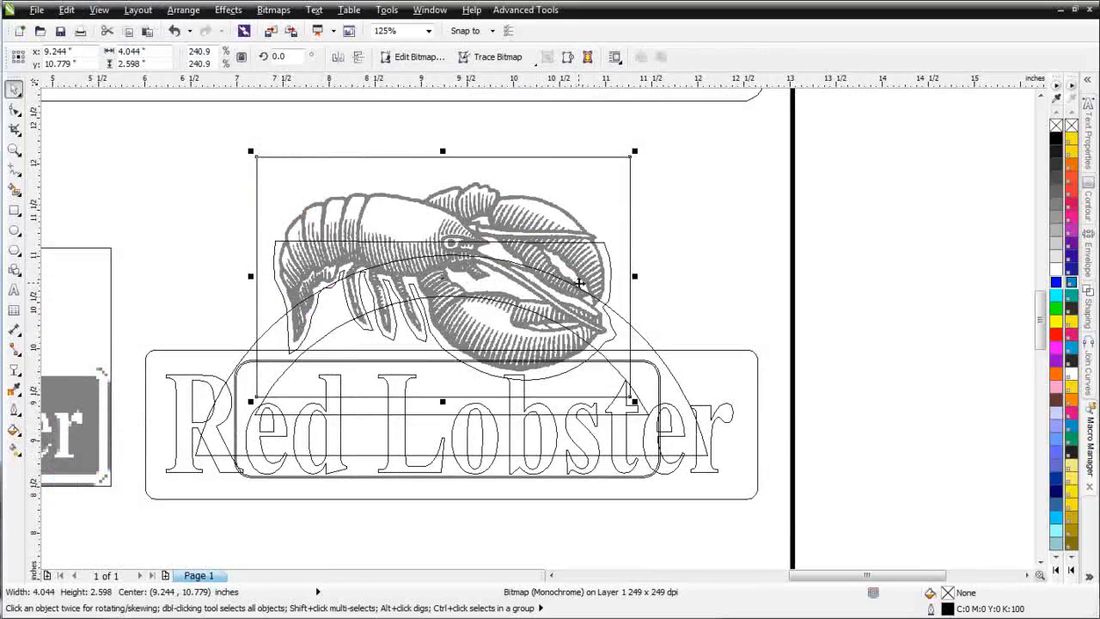
pyautogui.press('F3')
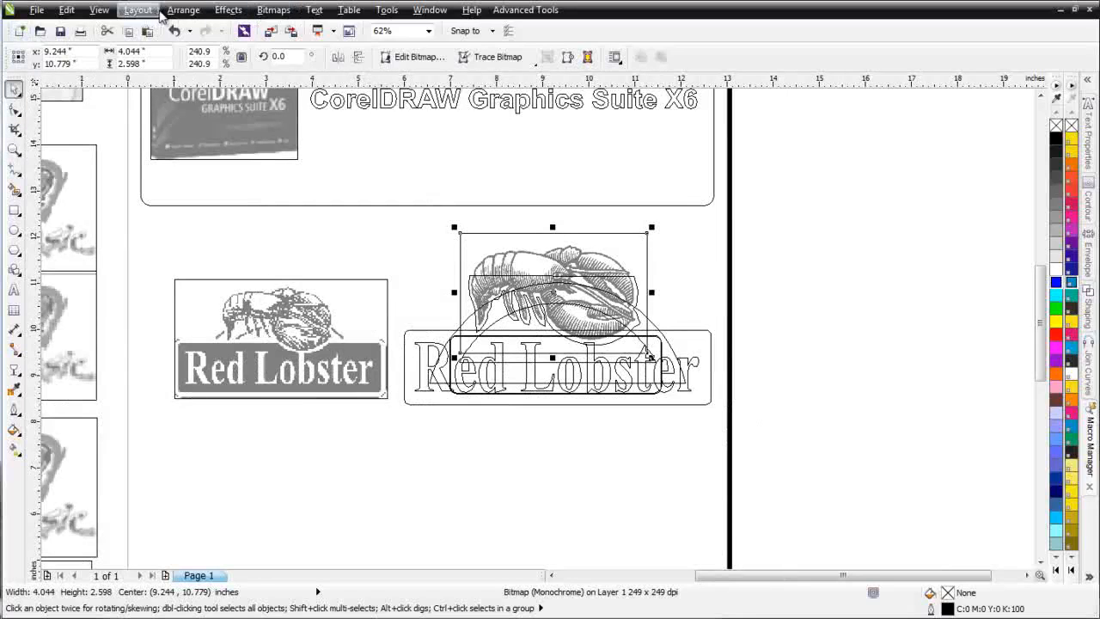
# Step: Return the display to Enhanced view and select the smaller Red Lobster bitmap
pyautogui.click(107, 15)
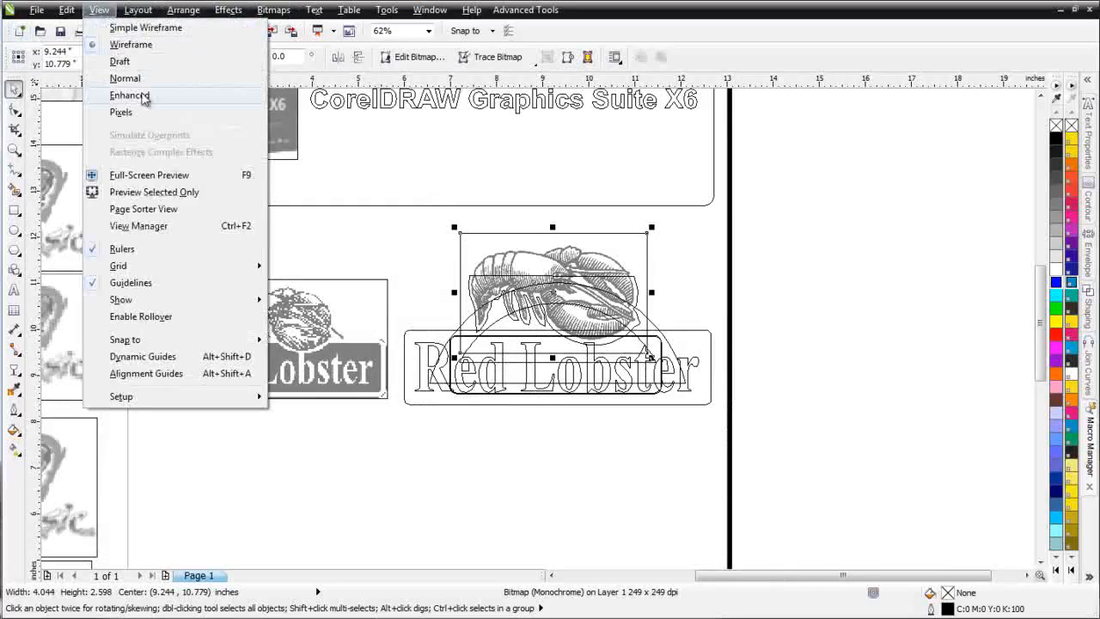
pyautogui.click(210, 98)
pyautogui.click(305, 445)
pyautogui.click(300, 383)
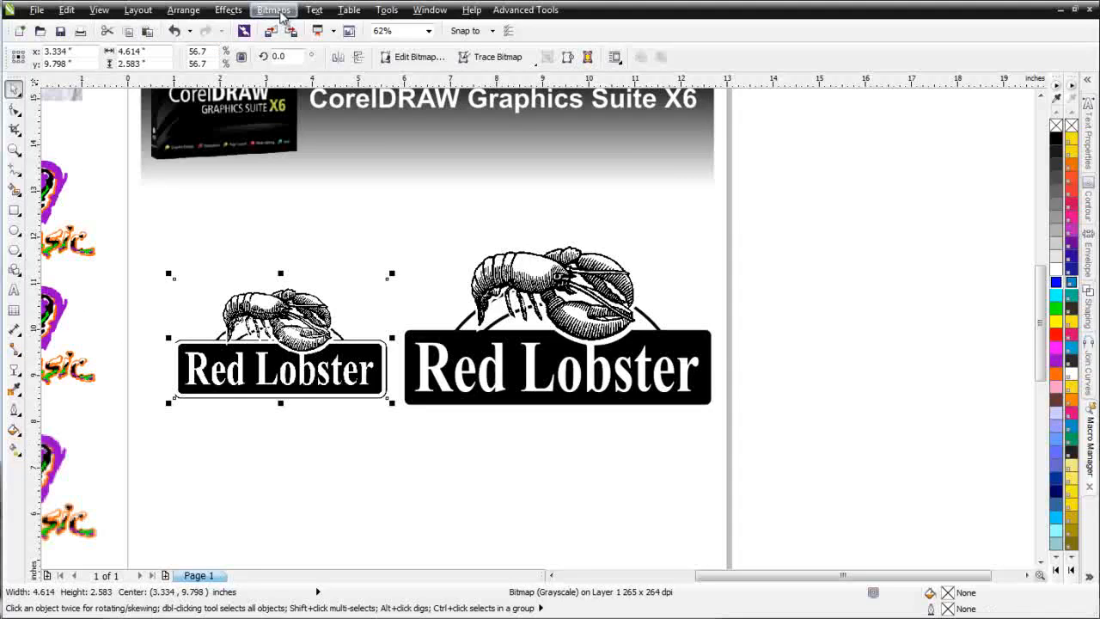
# Step: Open the selected Red Lobster bitmap for editing in Corel PHOTO-PAINT and maximize its image window
pyautogui.click(274, 11)
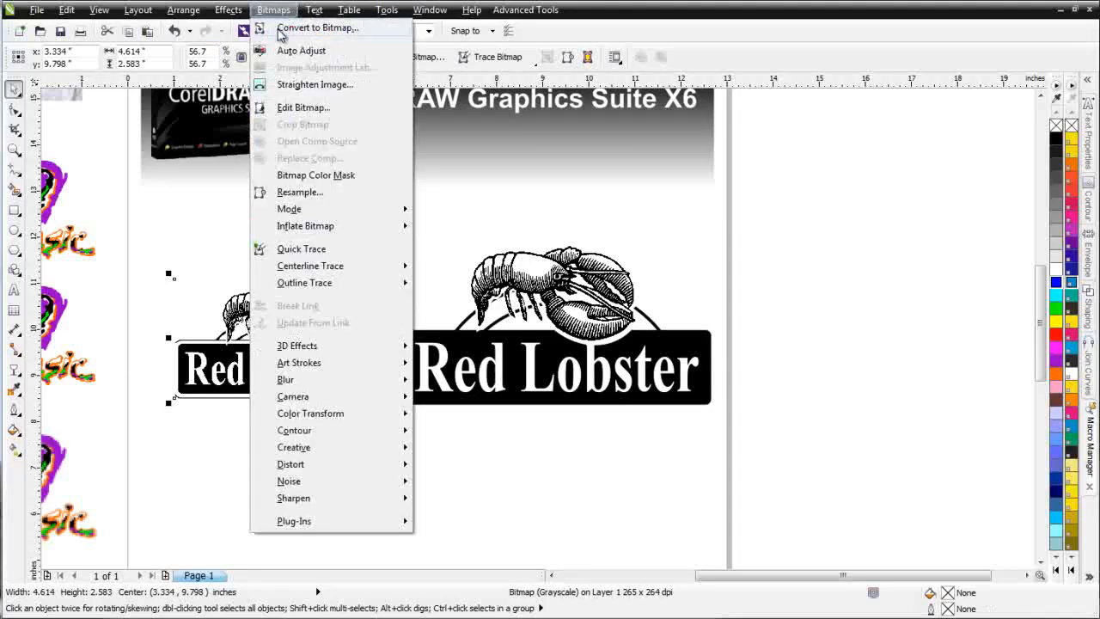
pyautogui.click(437, 58)
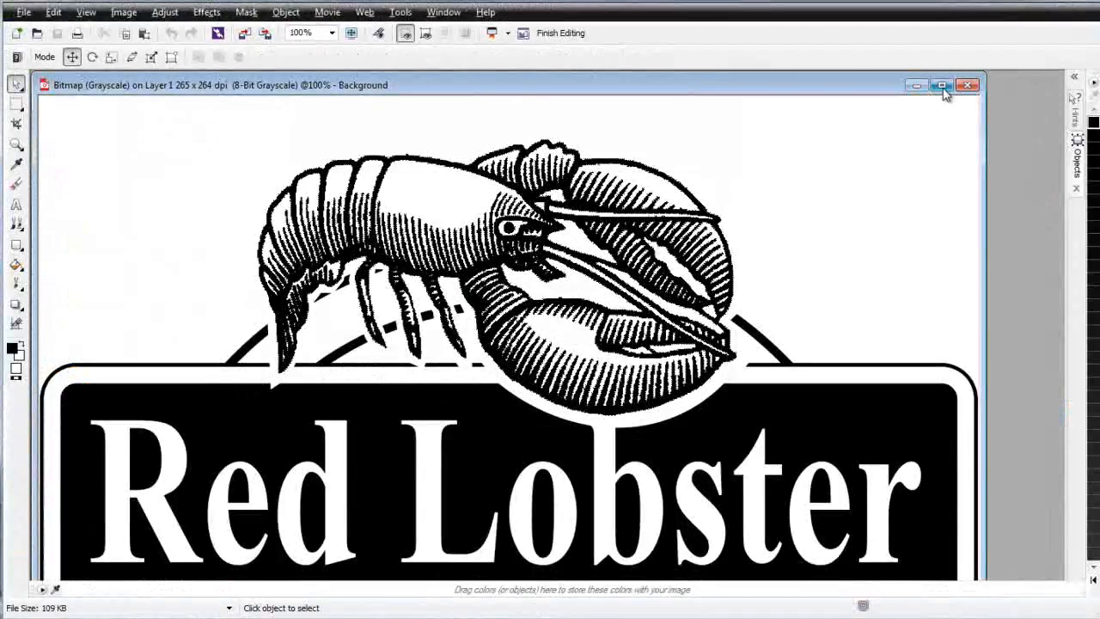
pyautogui.click(942, 86)
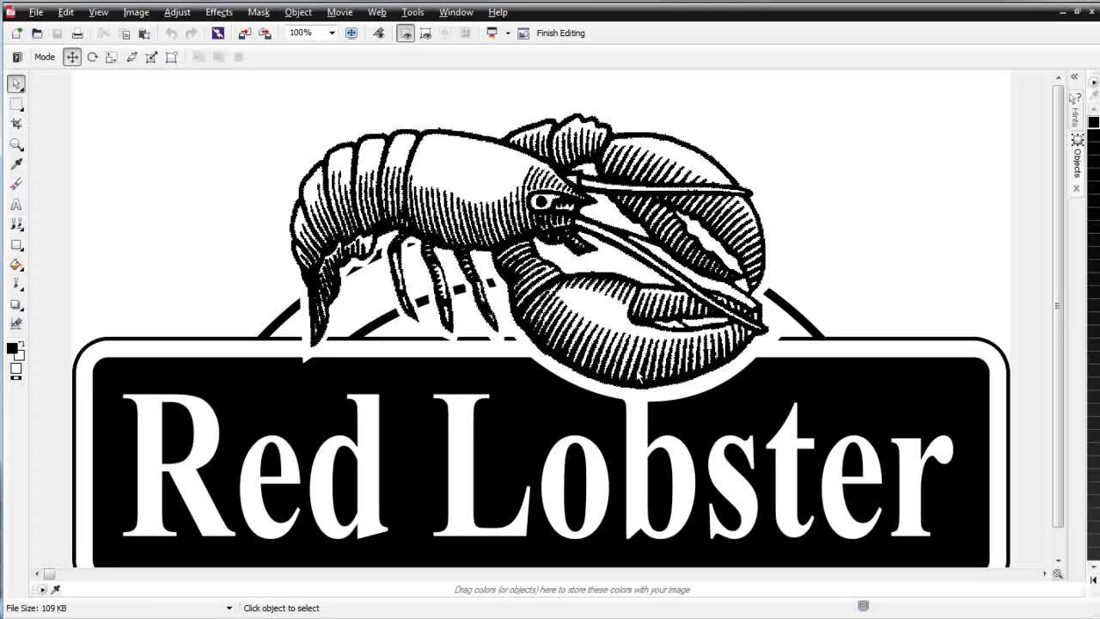
# Step: Show the image's object list, compare with the redrawn lobster in CorelDRAW, and select the Background in PHOTO-PAINT
pyautogui.click(1077, 157)
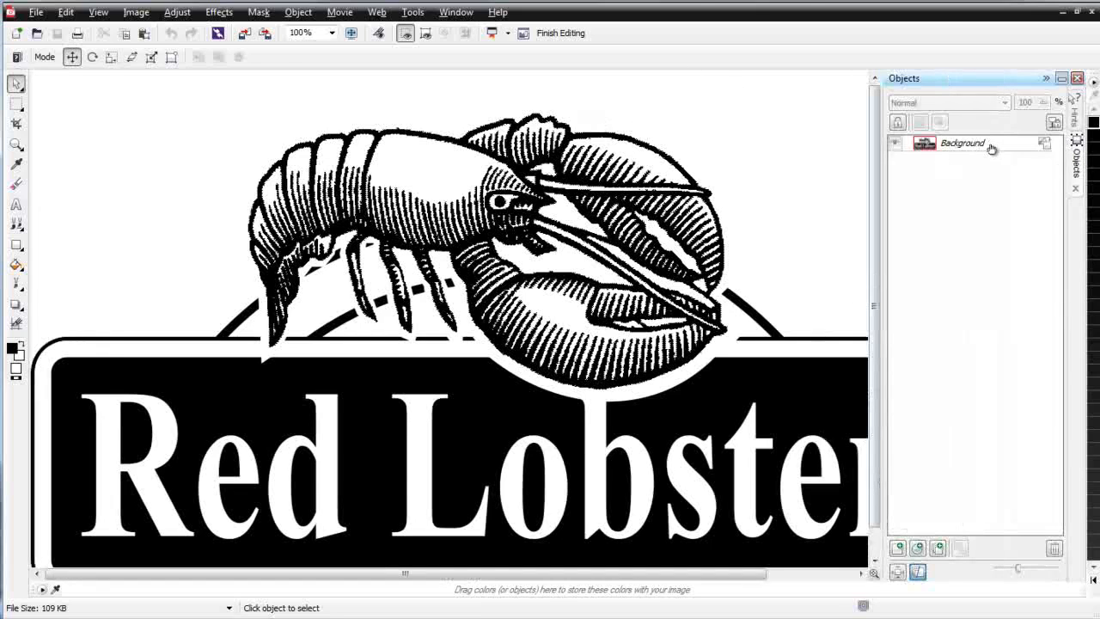
pyautogui.moveTo(991, 148)
pyautogui.moveTo(957, 149)
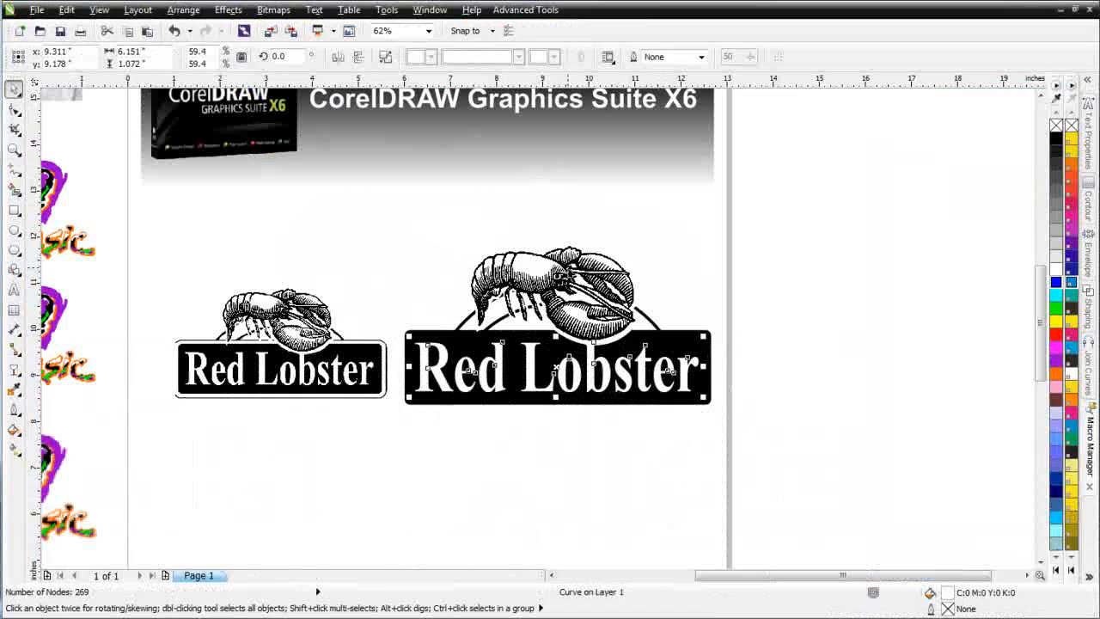
pyautogui.click(515, 282)
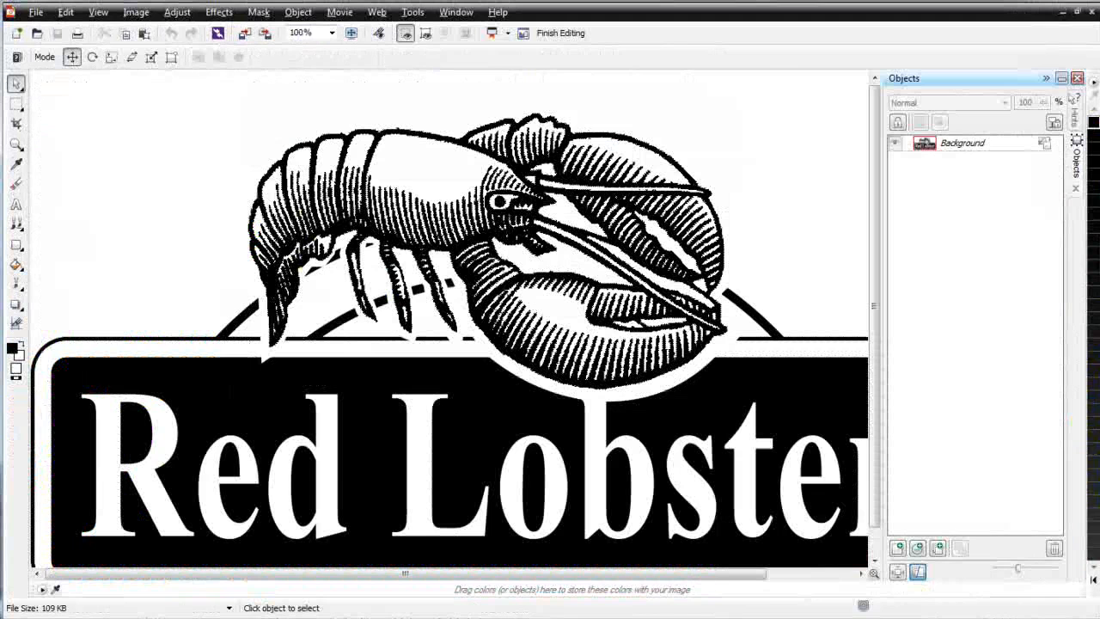
pyautogui.click(968, 145)
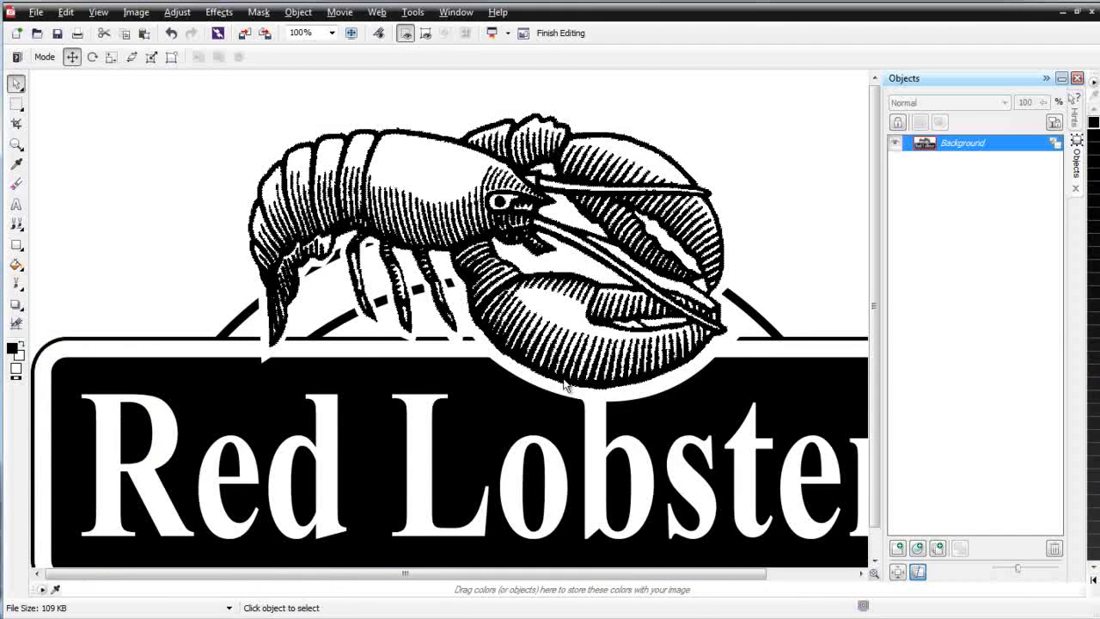
# Step: Inspect the logo's edges up close and mask the white background around the lobster with the Magic Wand Mask tool
pyautogui.scroll(3, 563, 384)
pyautogui.scroll(1, 513, 299)
pyautogui.scroll(-1, 516, 295)
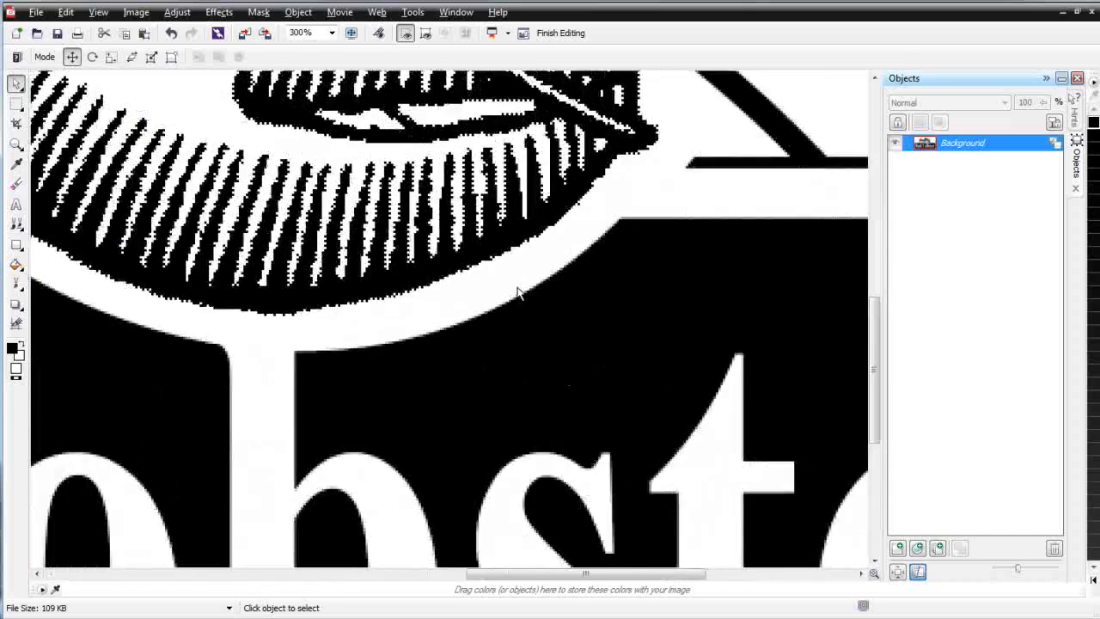
pyautogui.scroll(-3, 550, 232)
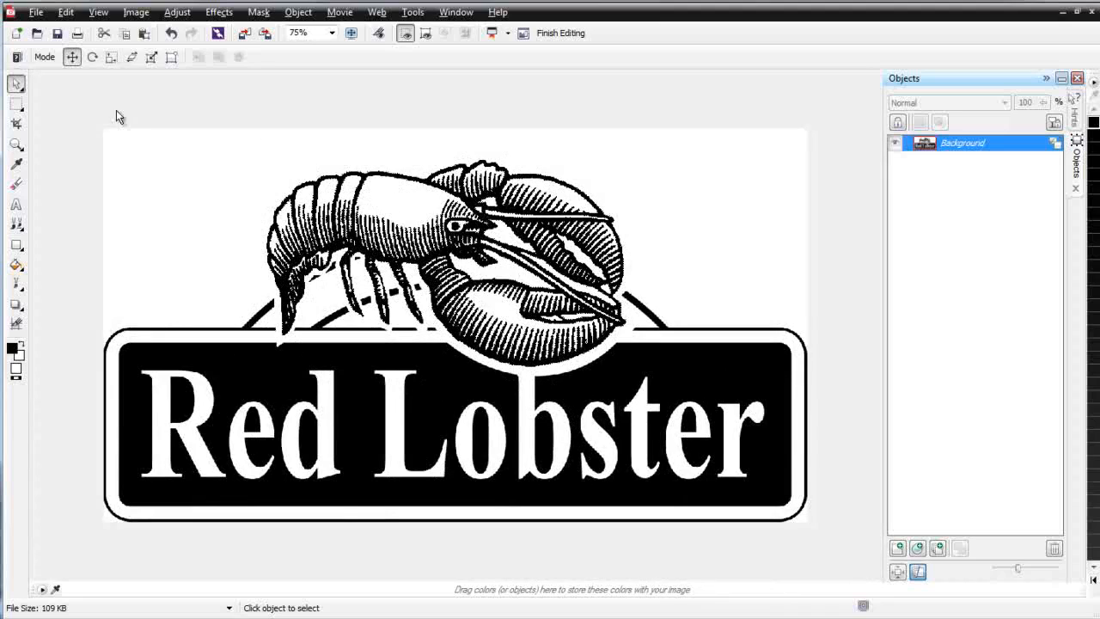
pyautogui.click(23, 110)
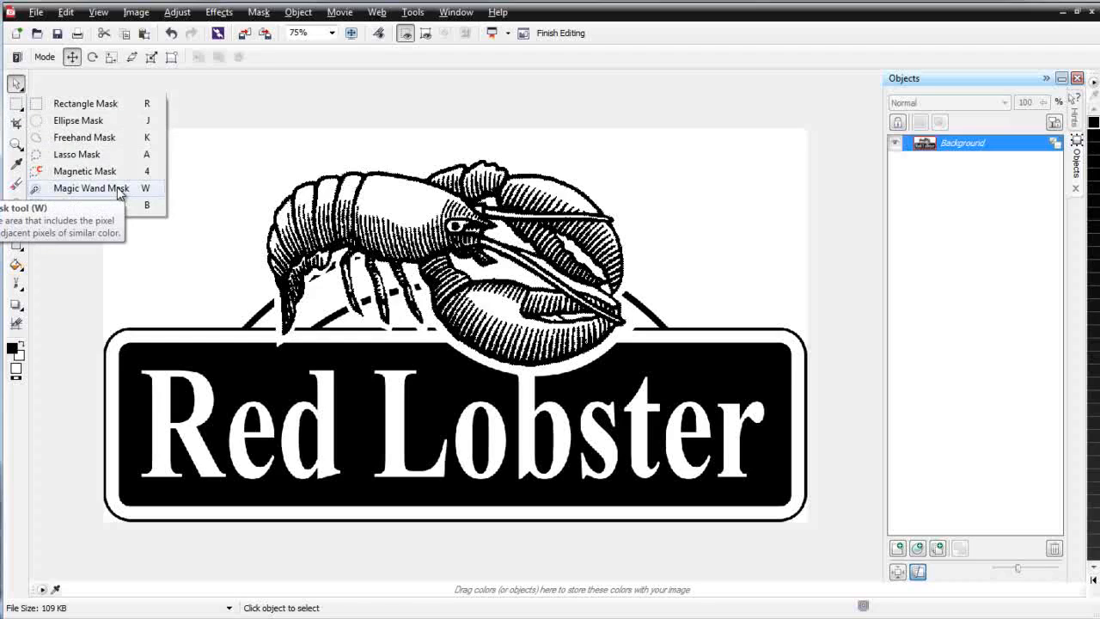
pyautogui.click(90, 189)
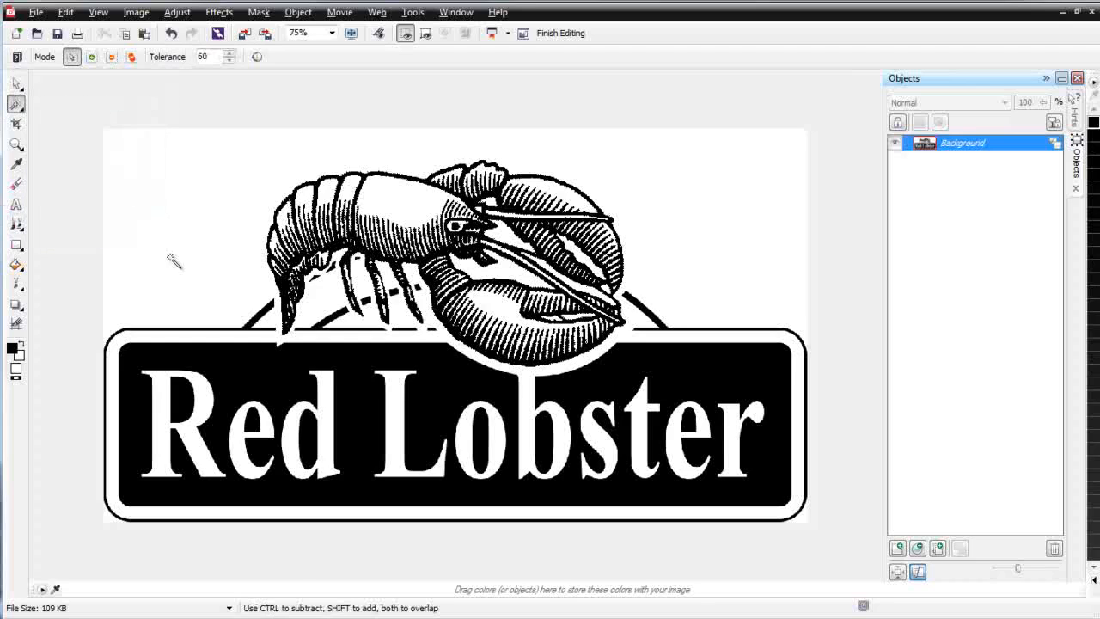
pyautogui.click(195, 216)
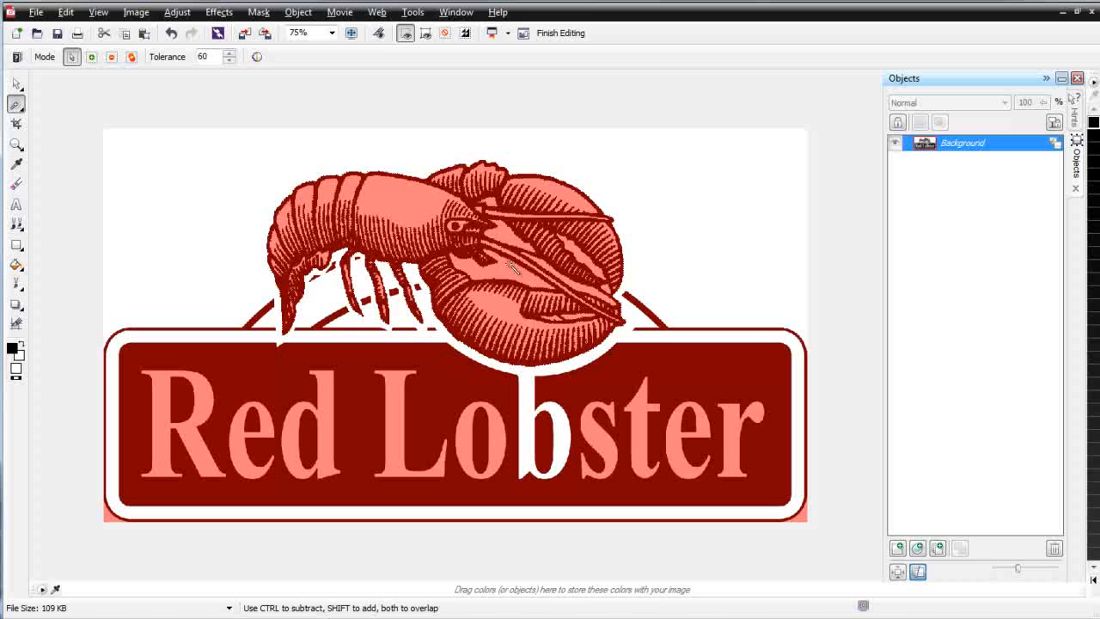
# Step: Add the enclosed white gaps between the lobster's claws and antennae to the mask
pyautogui.press('shift')
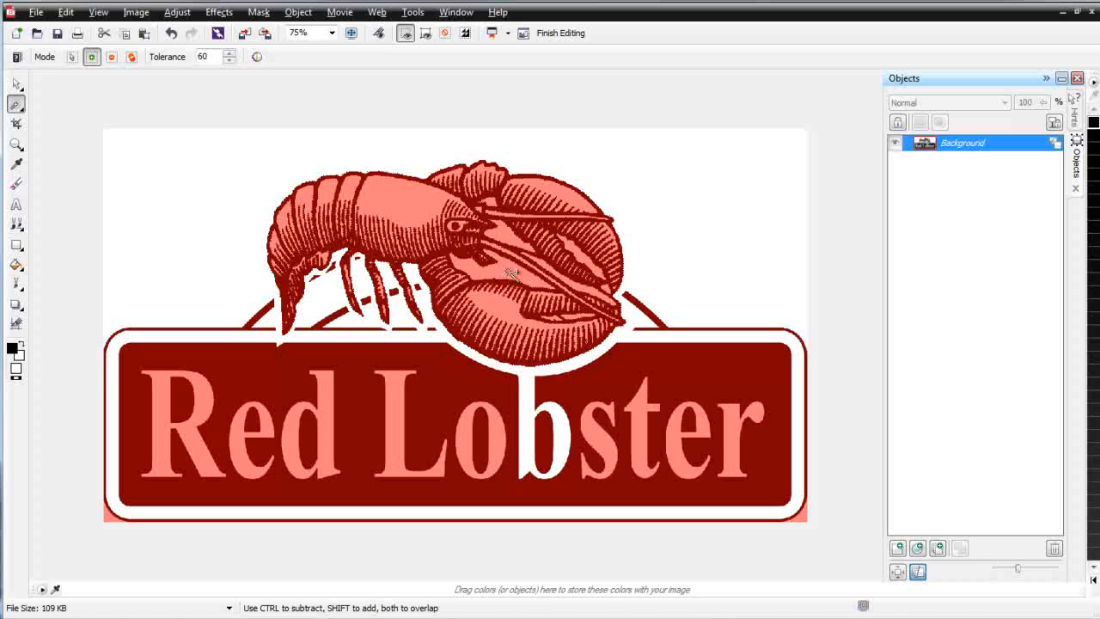
pyautogui.keyDown('shift'); pyautogui.click(511, 273); pyautogui.keyUp('shift')
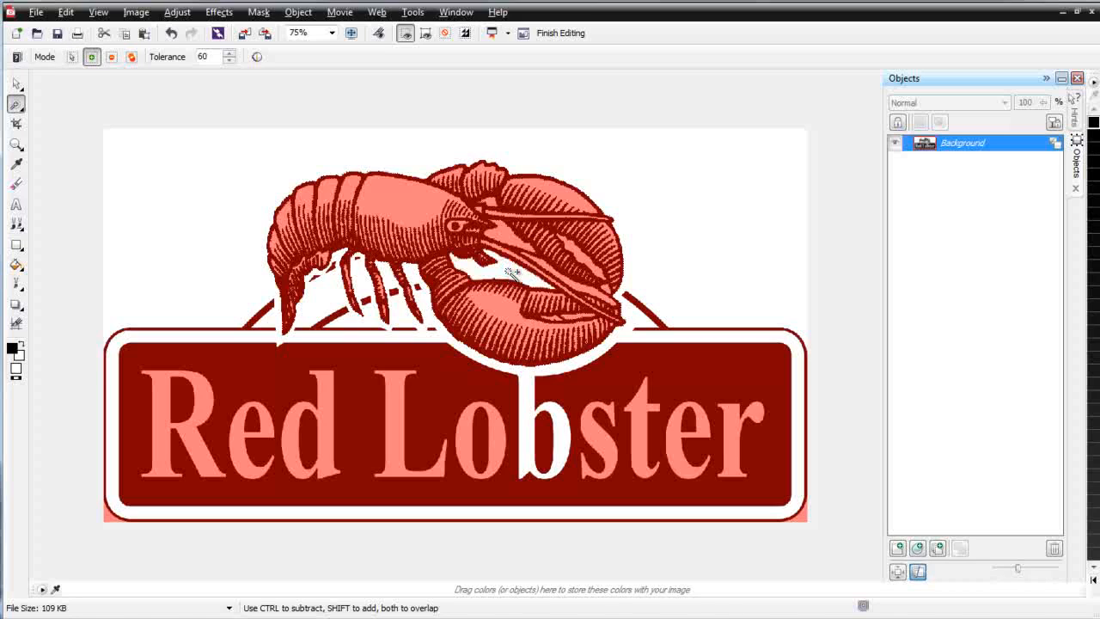
pyautogui.keyDown('shift'); pyautogui.click(584, 291); pyautogui.keyUp('shift')
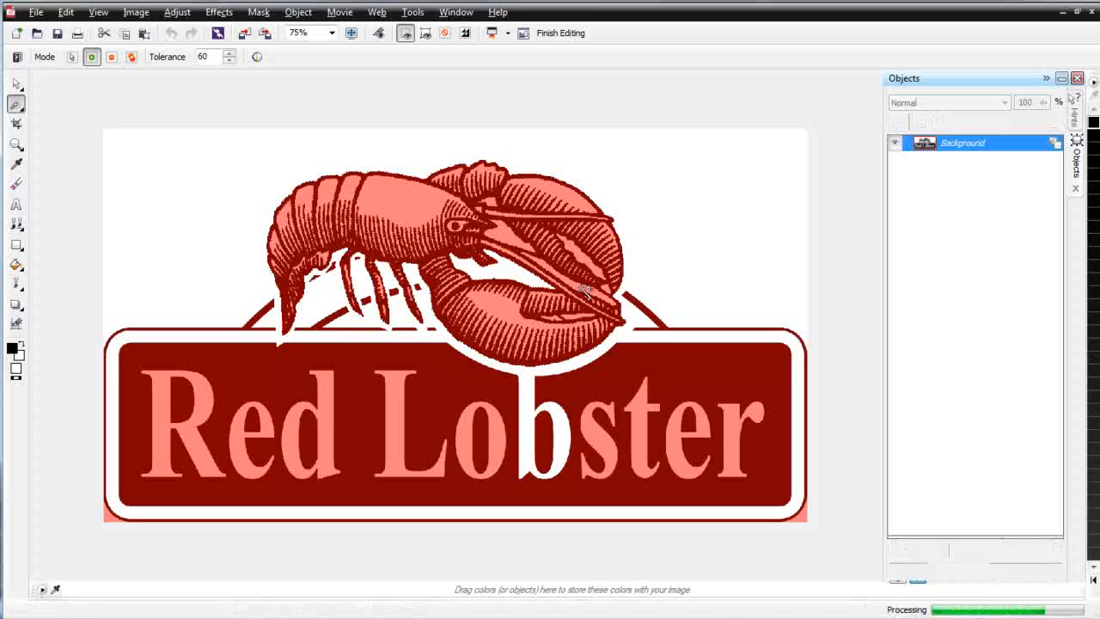
pyautogui.click(507, 236)
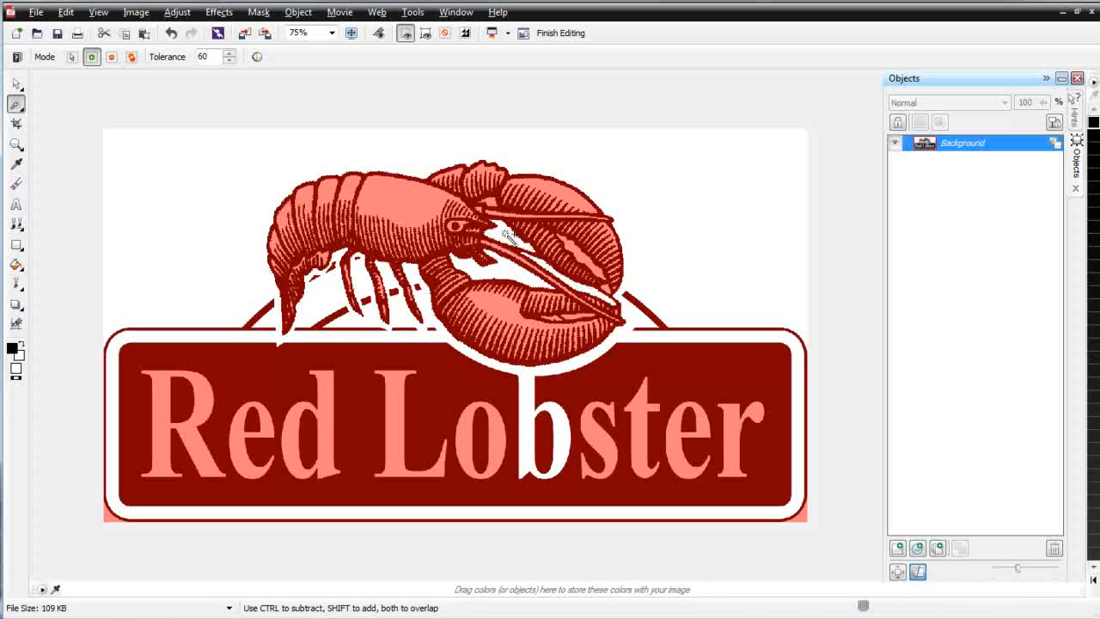
pyautogui.click(495, 203)
pyautogui.click(591, 259)
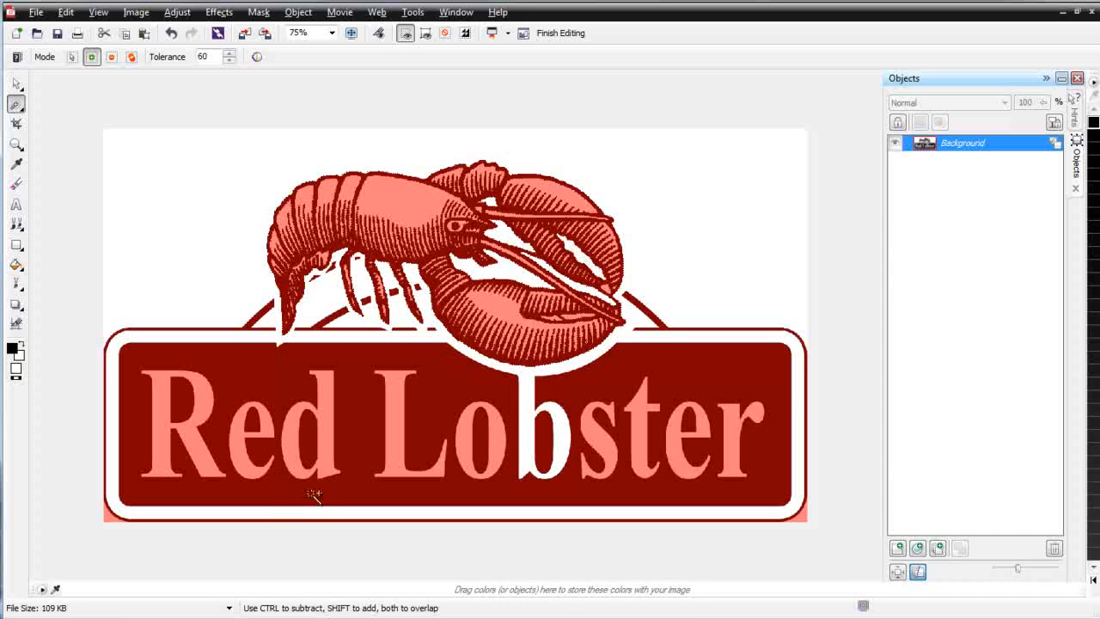
# Step: Add the black sign panel, its thin outer border and the two larger arc sections to the mask
pyautogui.click(243, 369)
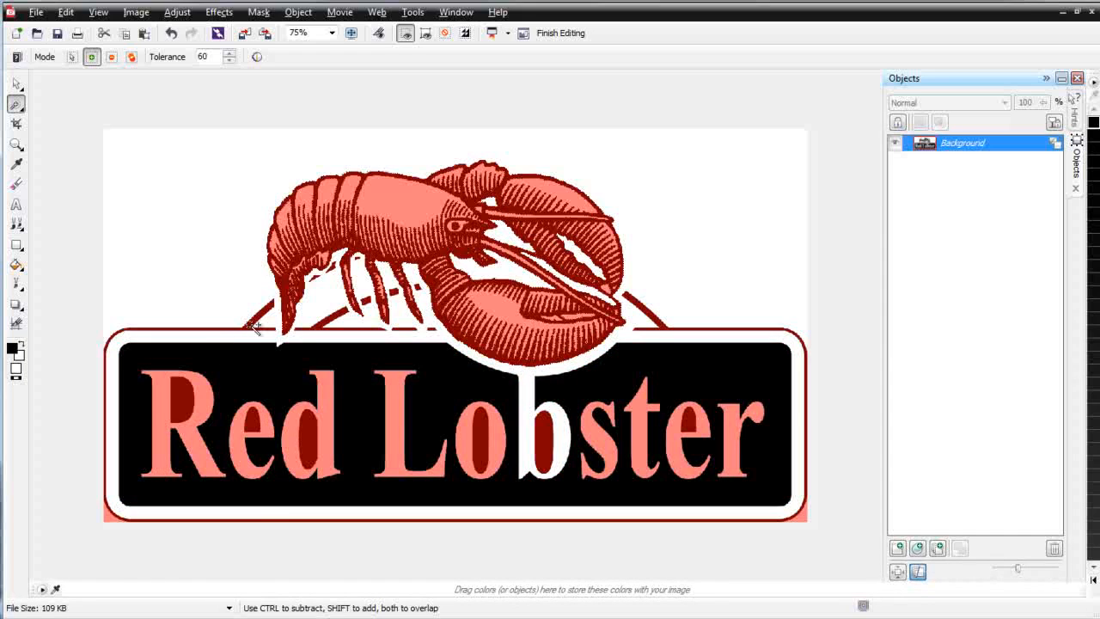
pyautogui.click(251, 325)
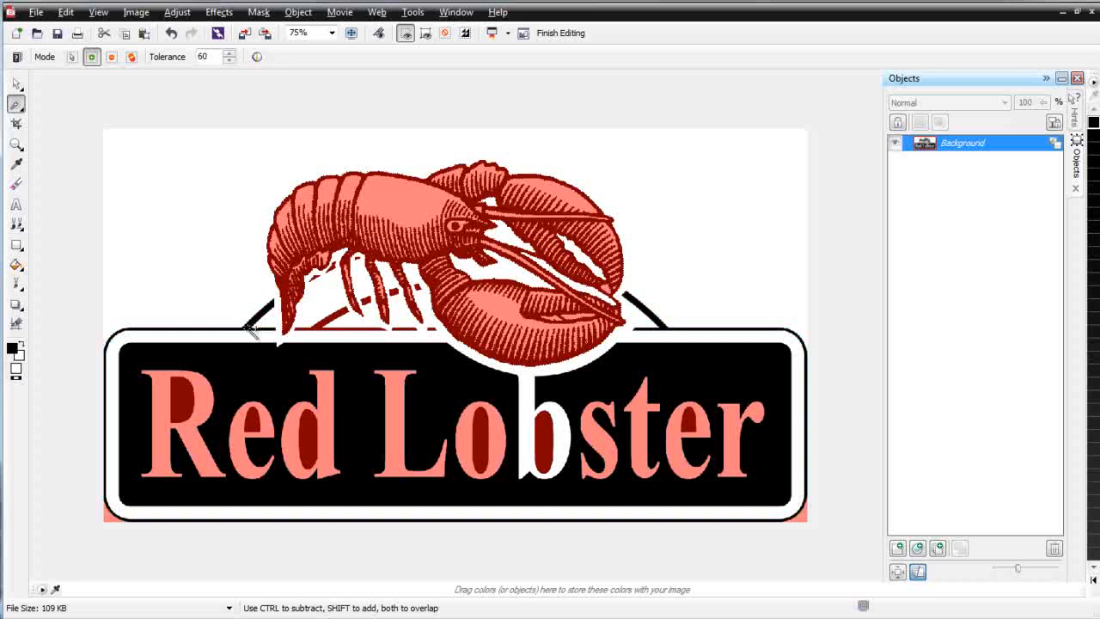
pyautogui.click(330, 328)
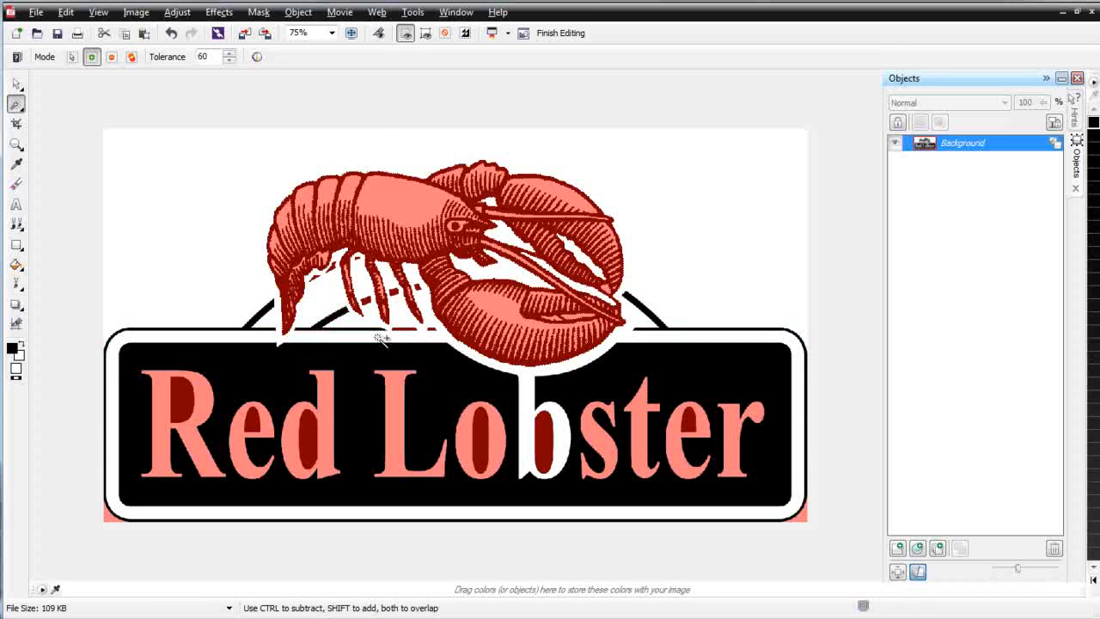
# Step: Add the small black arc and border fragments between the lobster's legs and beside its tail to the mask
pyautogui.scroll(3, 411, 331)
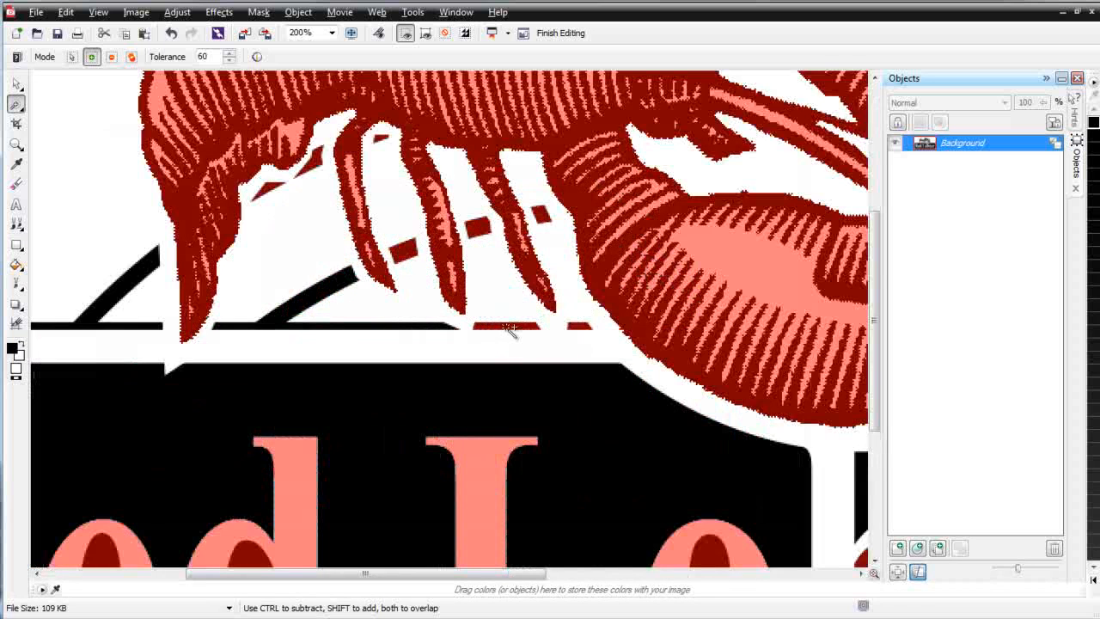
pyautogui.click(510, 329)
pyautogui.click(481, 225)
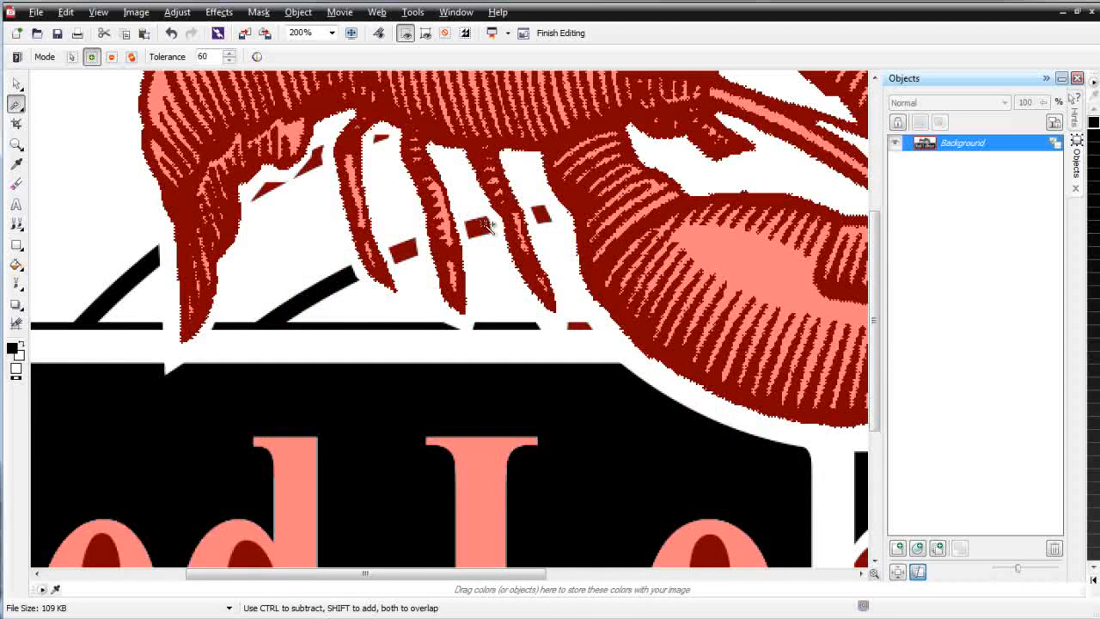
pyautogui.click(541, 214)
pyautogui.click(404, 252)
pyautogui.click(381, 138)
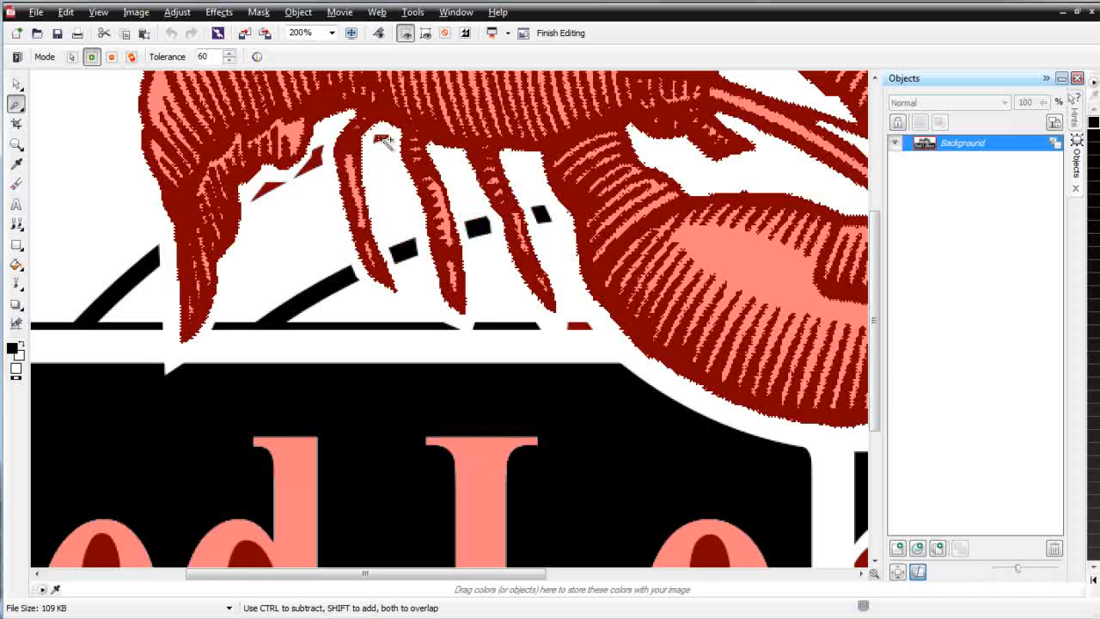
pyautogui.click(311, 168)
pyautogui.click(277, 186)
pyautogui.click(586, 326)
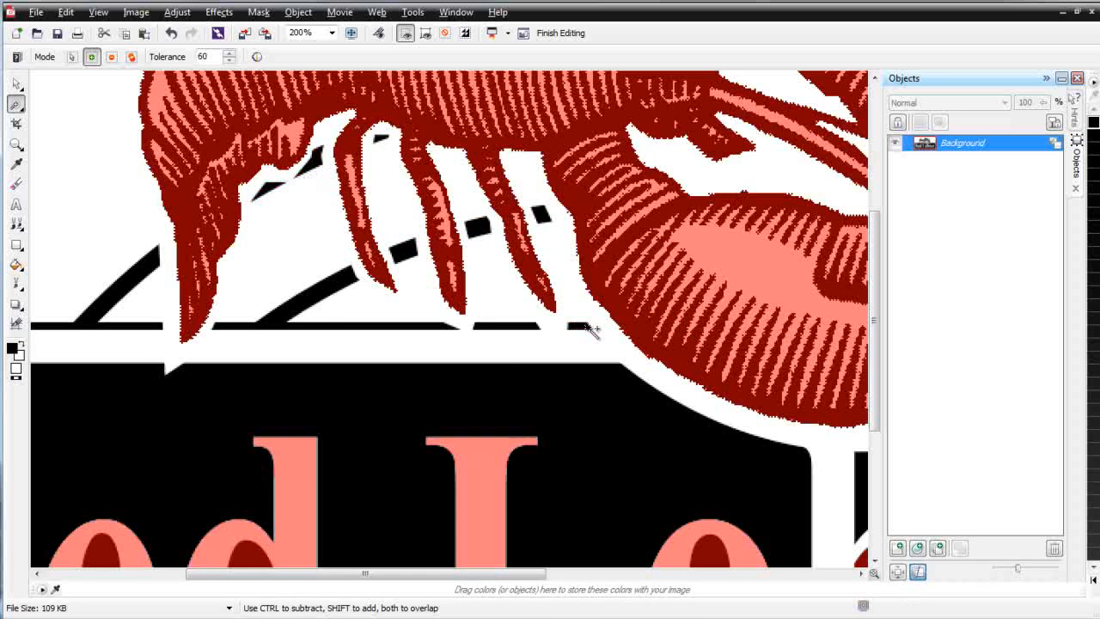
# Step: Add the small white gap at the tip of the upper claw to the mask
pyautogui.scroll(-1, 677, 374)
pyautogui.scroll(-1, 678, 361)
pyautogui.scroll(2, 666, 326)
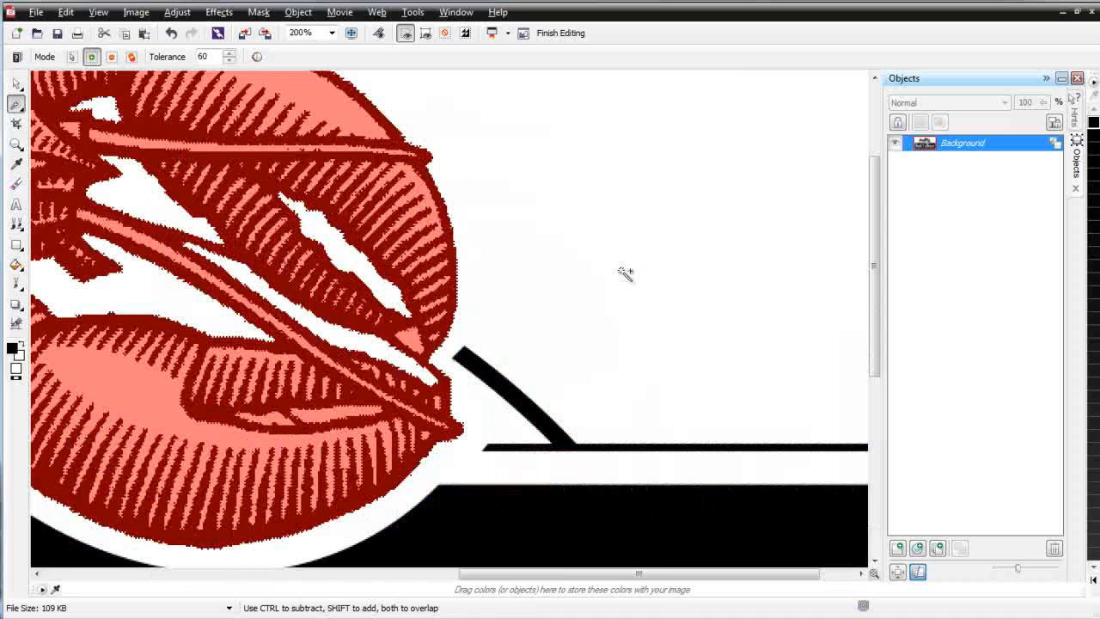
pyautogui.click(413, 337)
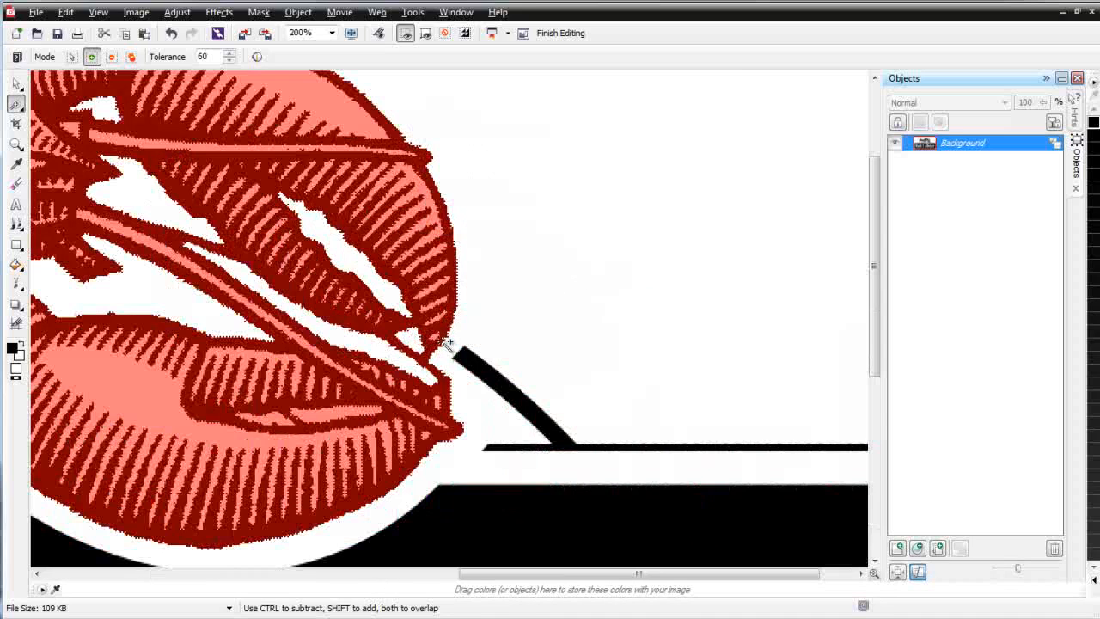
# Step: Add the letters of "Red" and their enclosed black areas to the mask
pyautogui.scroll(-1, 469, 375)
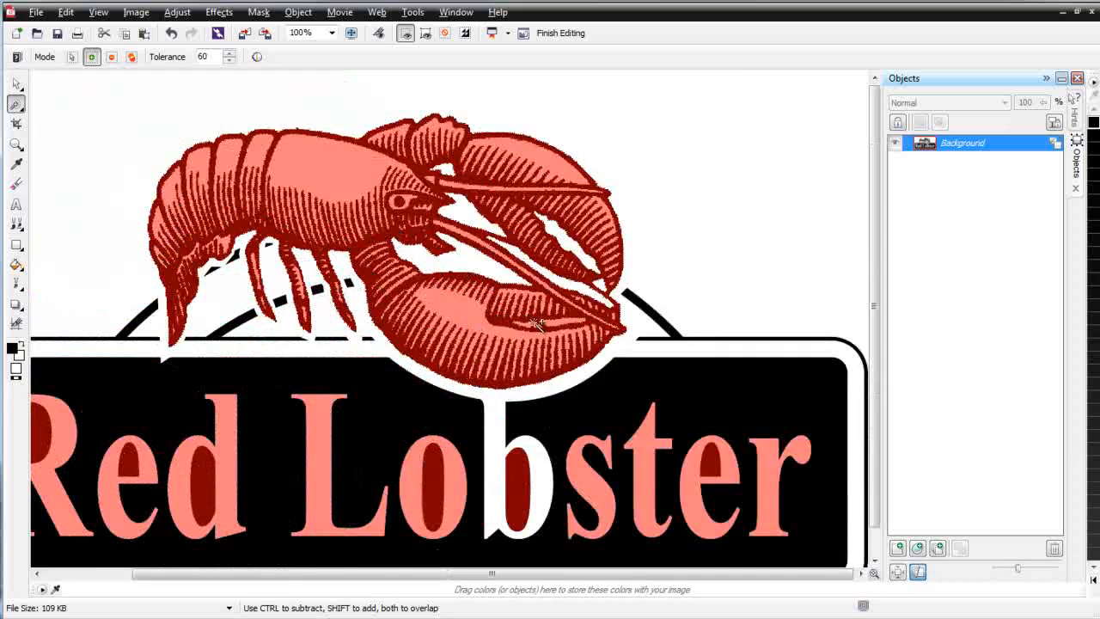
pyautogui.click(214, 489)
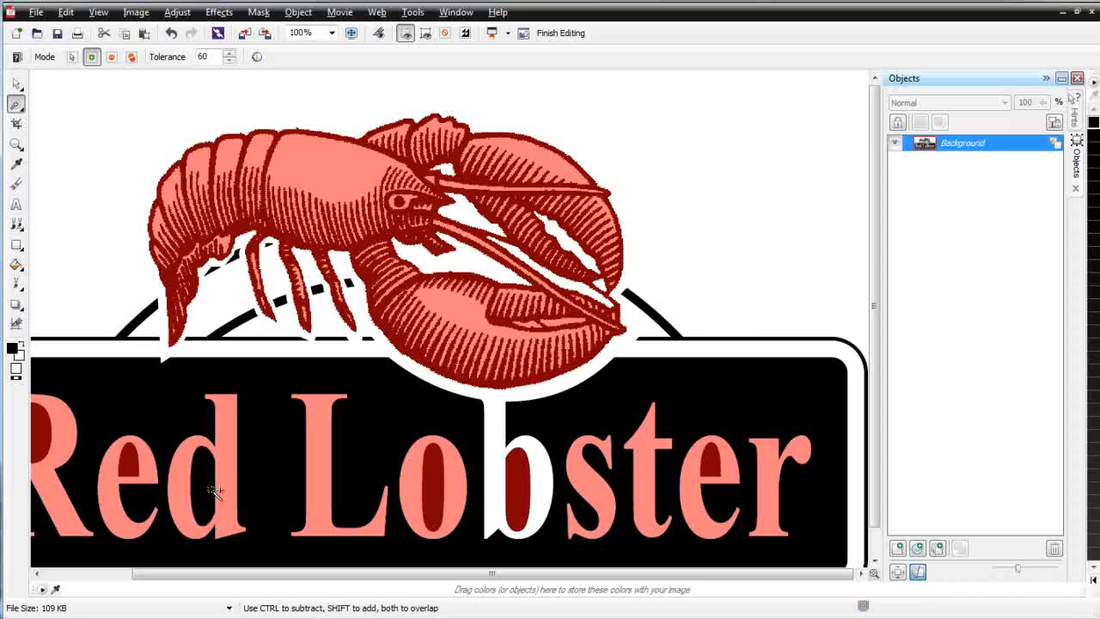
pyautogui.click(214, 488)
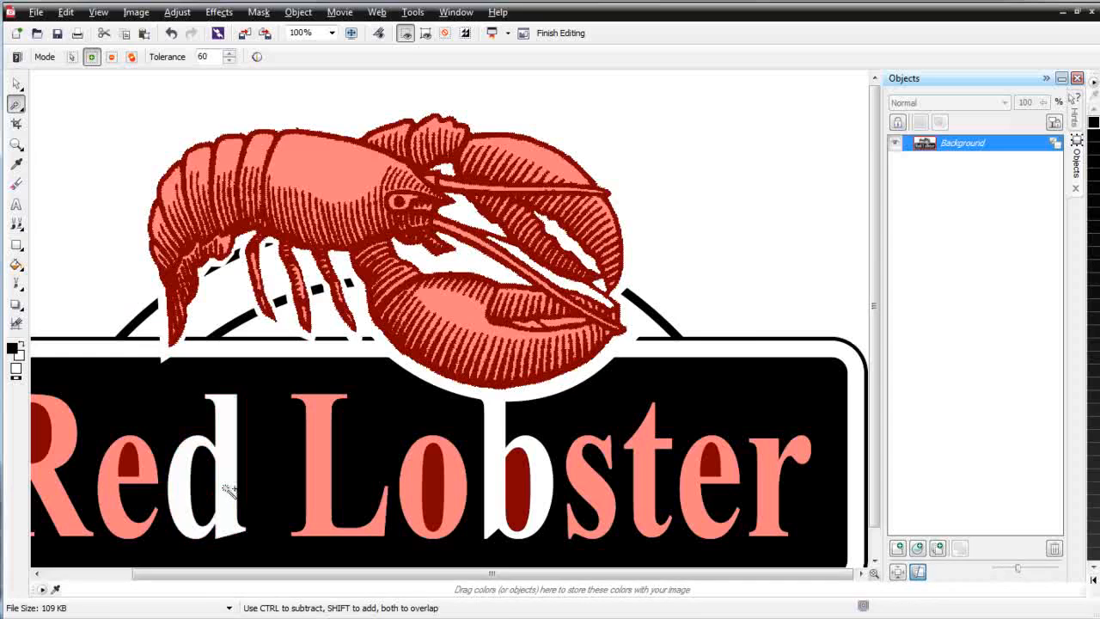
pyautogui.click(150, 468)
pyautogui.click(61, 440)
pyautogui.click(47, 438)
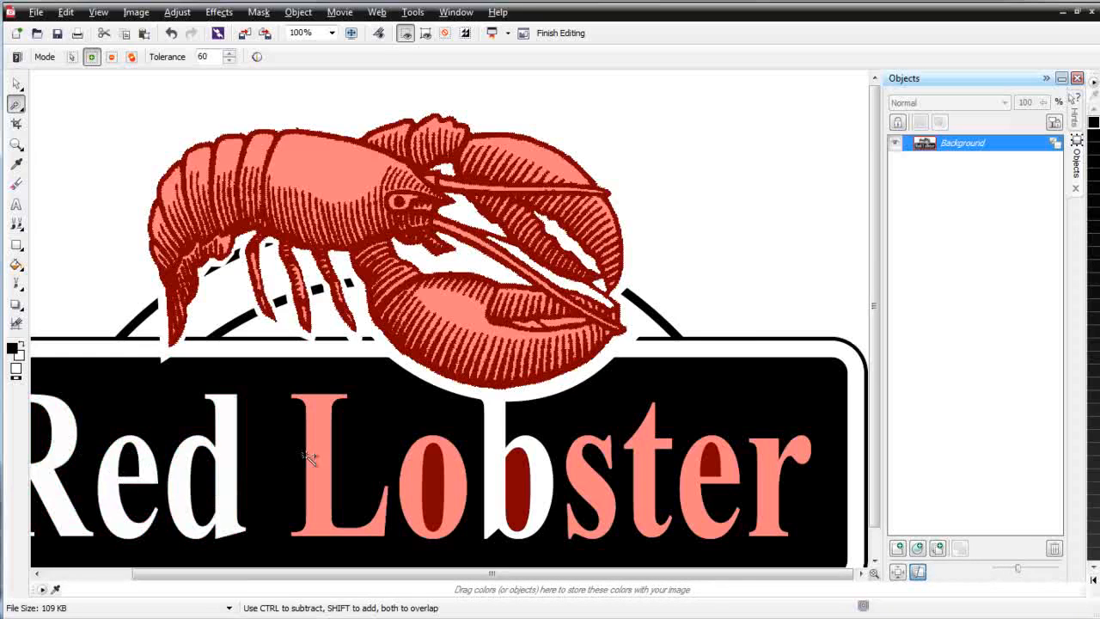
# Step: Add the letters of "Lobster" and the enclosed areas of the o, b and e to the mask
pyautogui.click(319, 457)
pyautogui.click(424, 487)
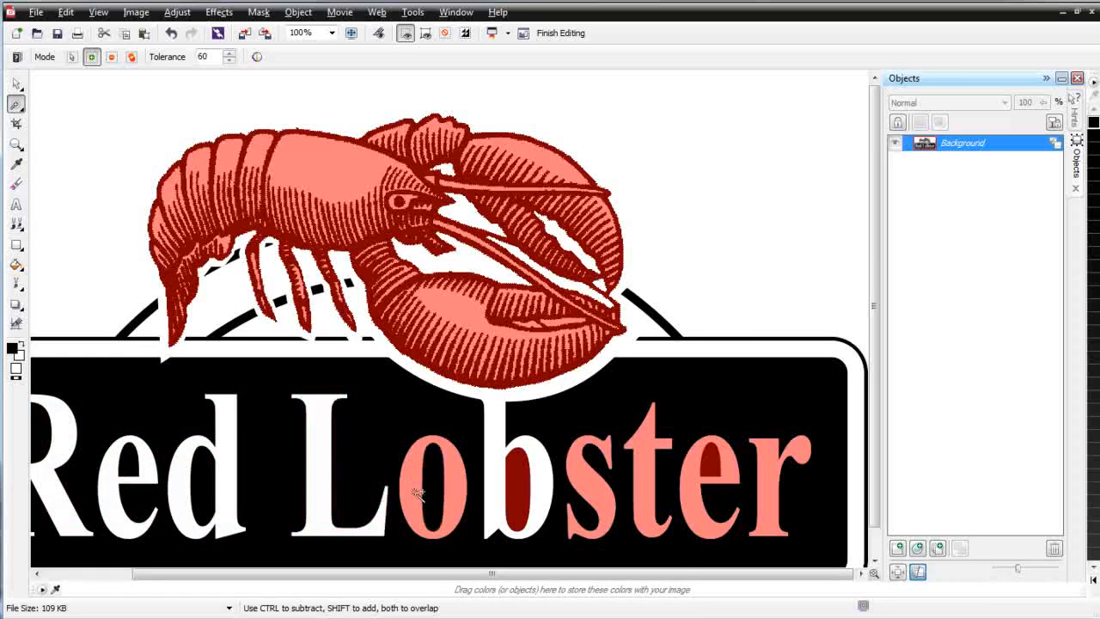
pyautogui.click(416, 492)
pyautogui.click(521, 490)
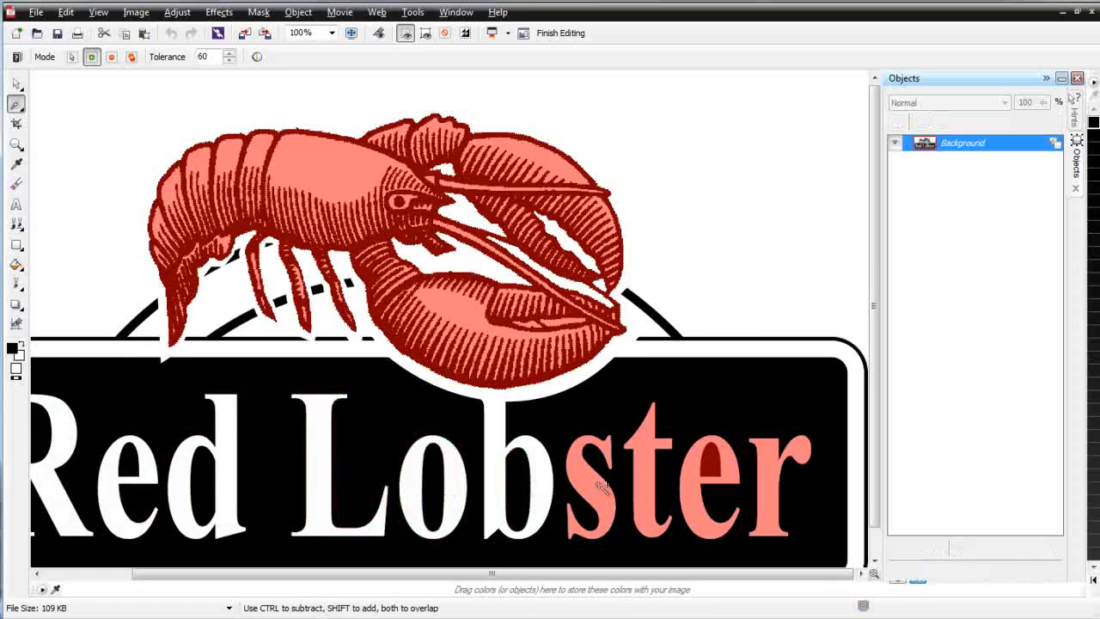
pyautogui.click(601, 486)
pyautogui.click(650, 486)
pyautogui.click(721, 462)
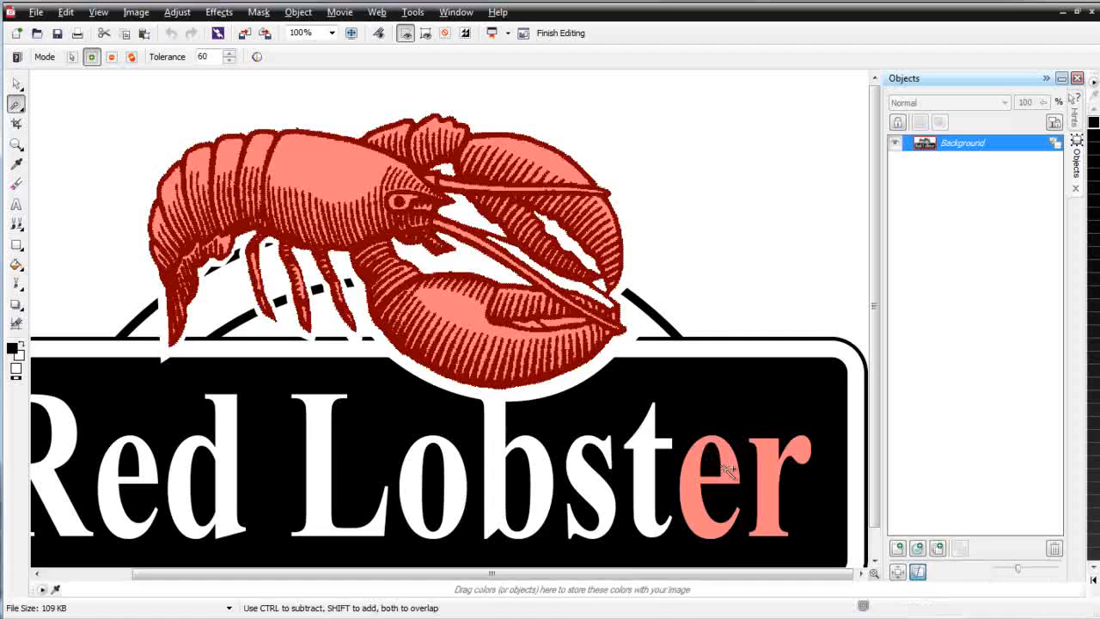
pyautogui.click(726, 468)
pyautogui.click(769, 485)
# Step: Add the sign's lower-left outer corner to the mask and delete all masked artwork around the lobster
pyautogui.scroll(-1, 563, 463)
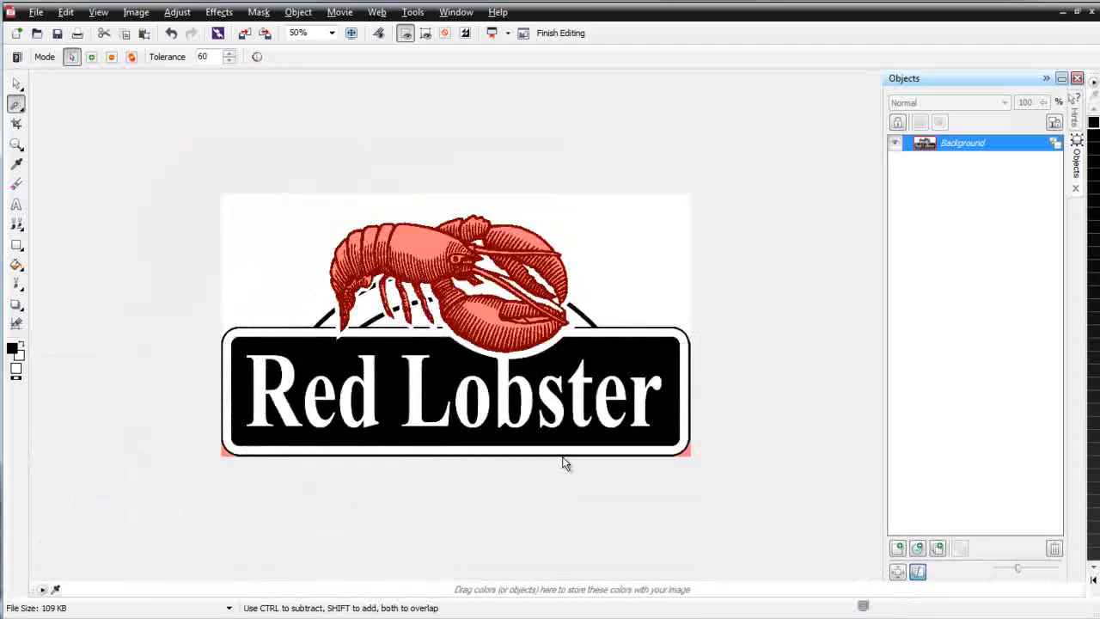
pyautogui.scroll(1, 562, 463)
pyautogui.keyDown('shift'); pyautogui.click(110, 516); pyautogui.keyUp('shift')
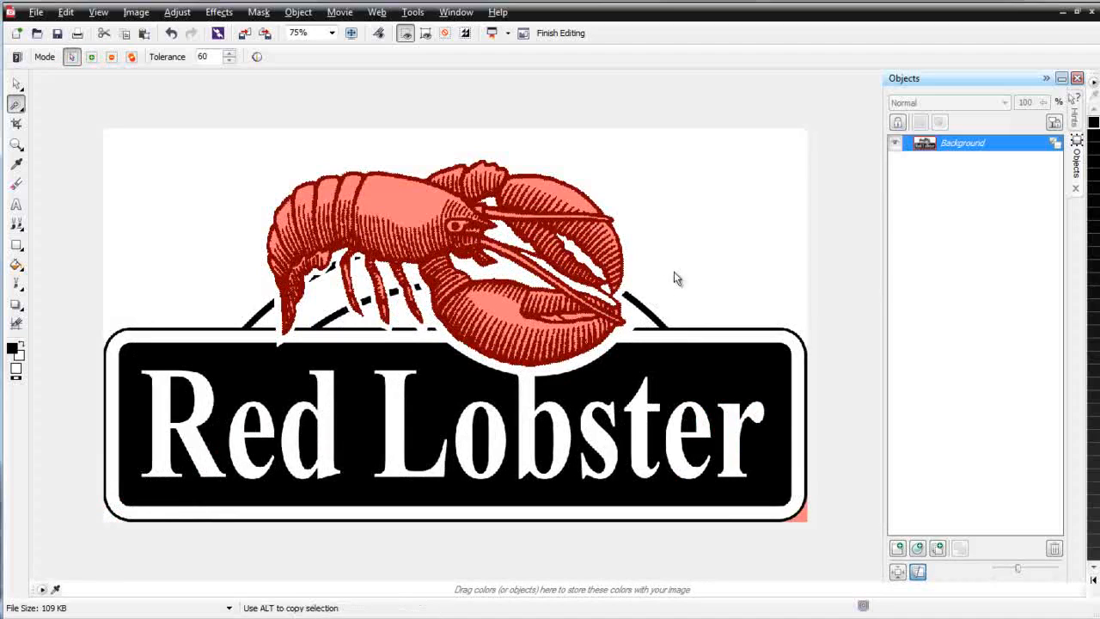
pyautogui.click(541, 322)
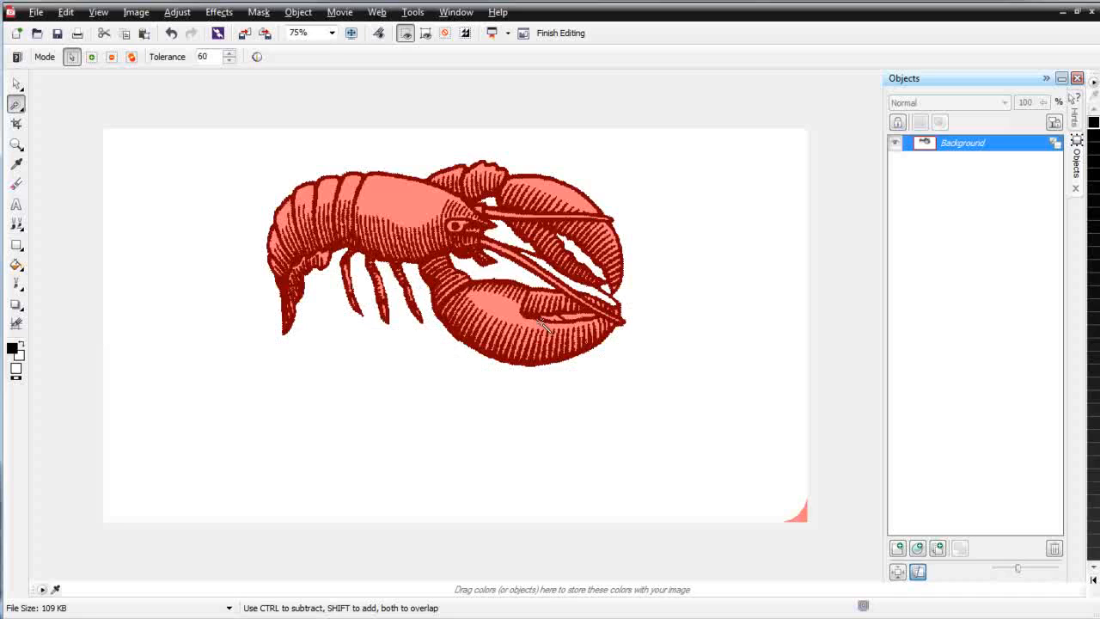
# Step: Remove the mask, then save the edited lobster image and return to CorelDRAW
pyautogui.click(17, 84)
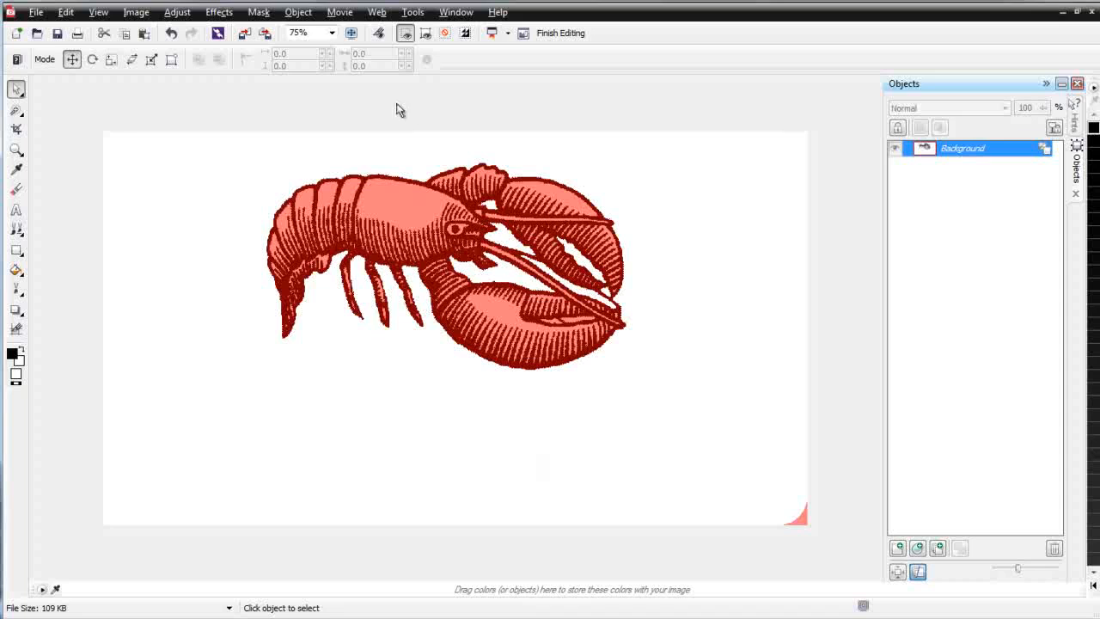
pyautogui.click(265, 13)
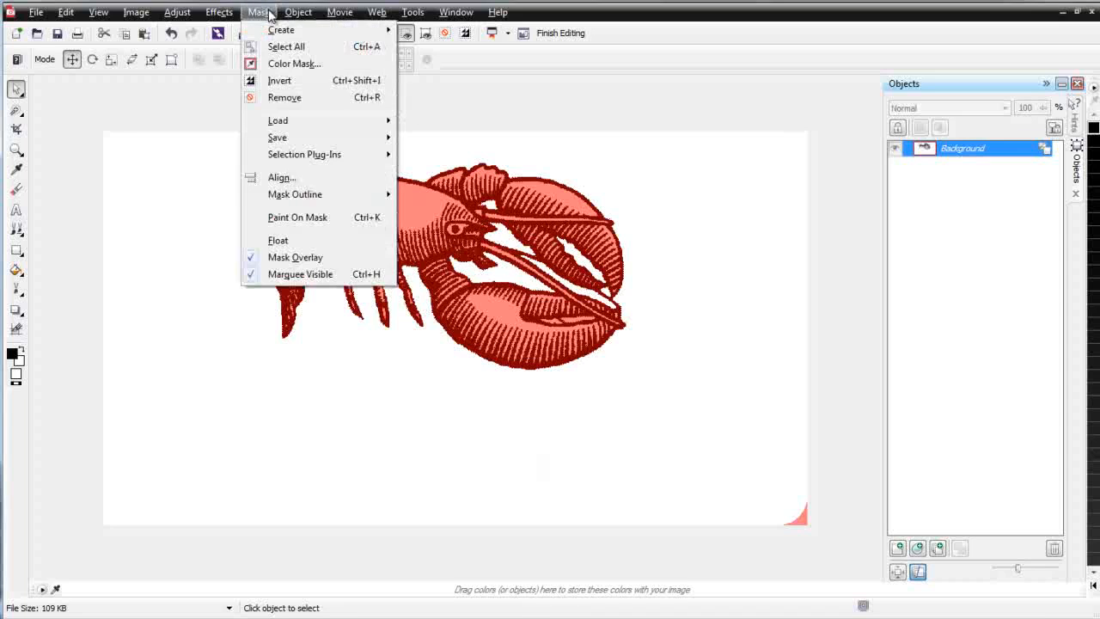
pyautogui.click(285, 97)
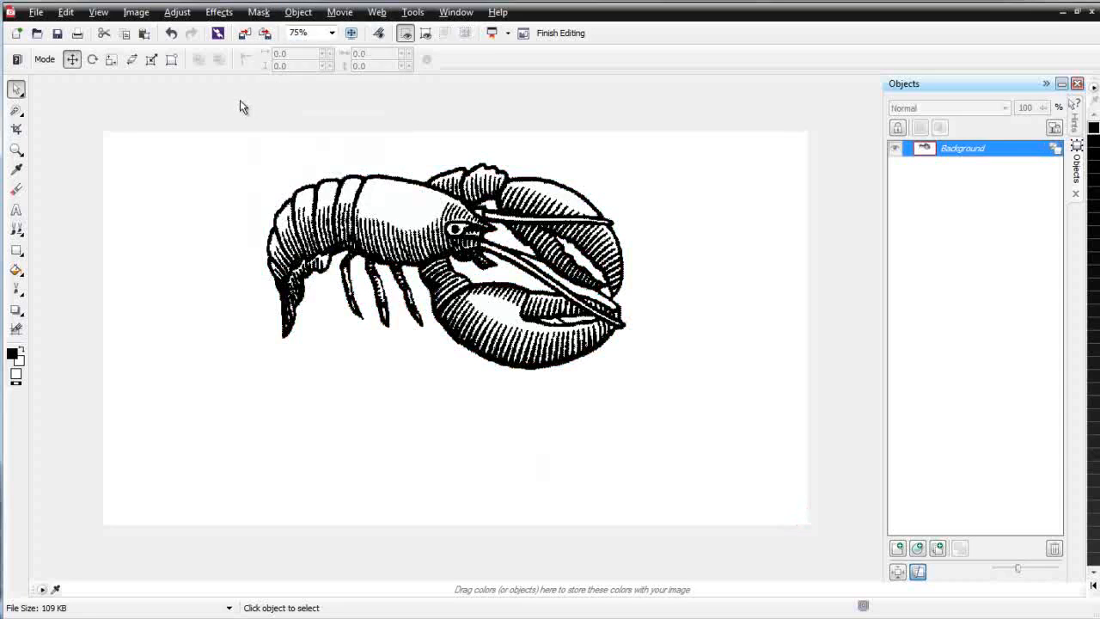
pyautogui.click(61, 36)
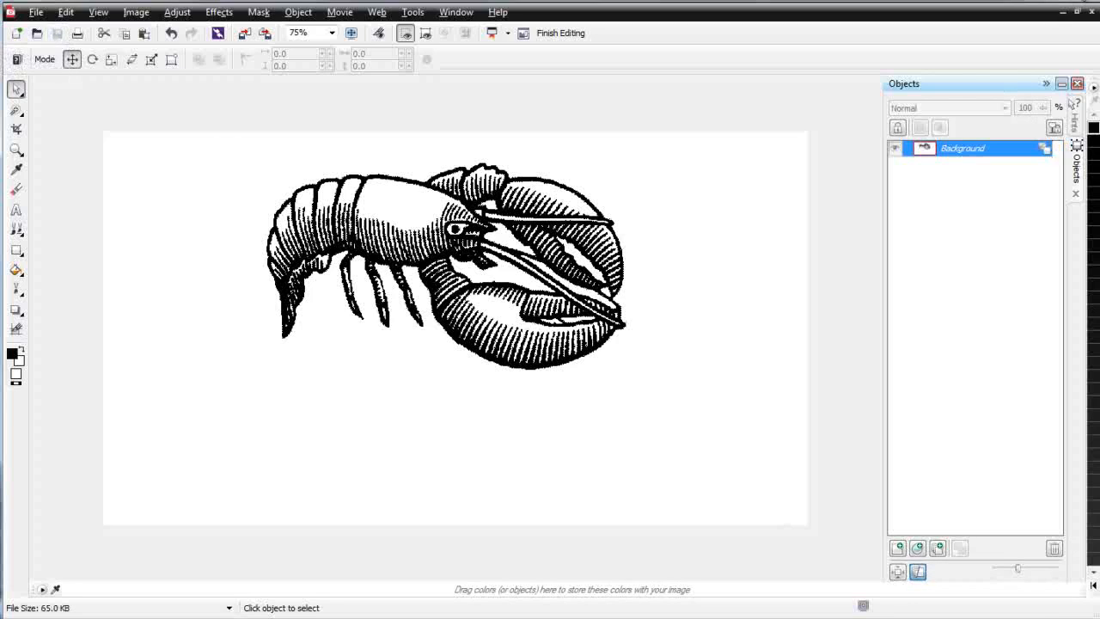
pyautogui.click(1090, 12)
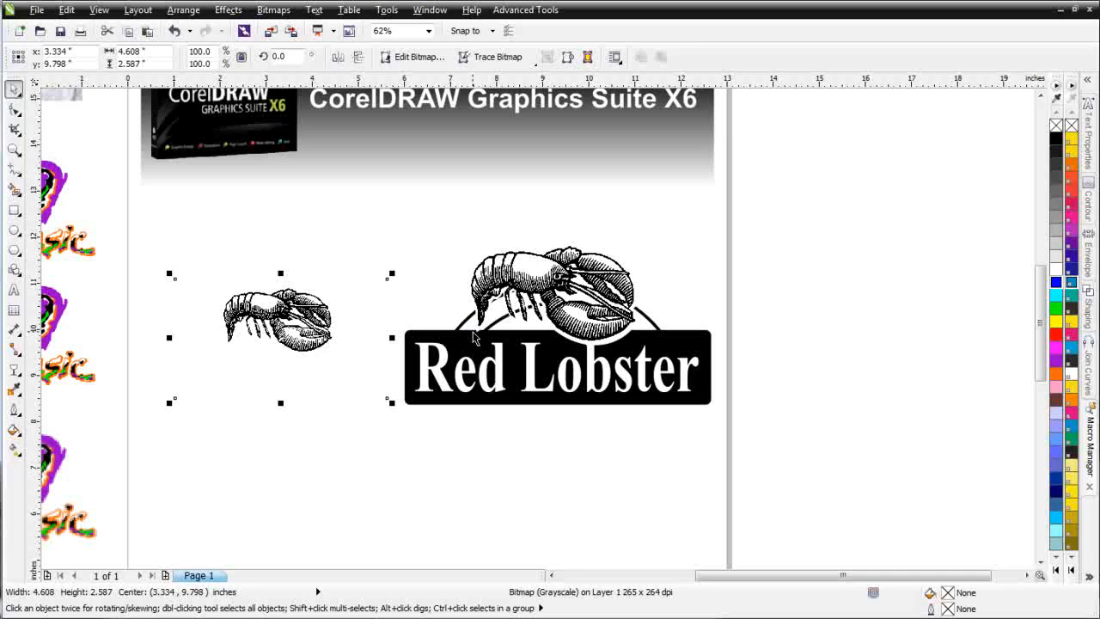
# Step: Undo the replacement of the original logo bitmap and paste the isolated lobster as a separate object centred at about 4.75, 7.93 inches
pyautogui.hotkey('ctrl', 'z')
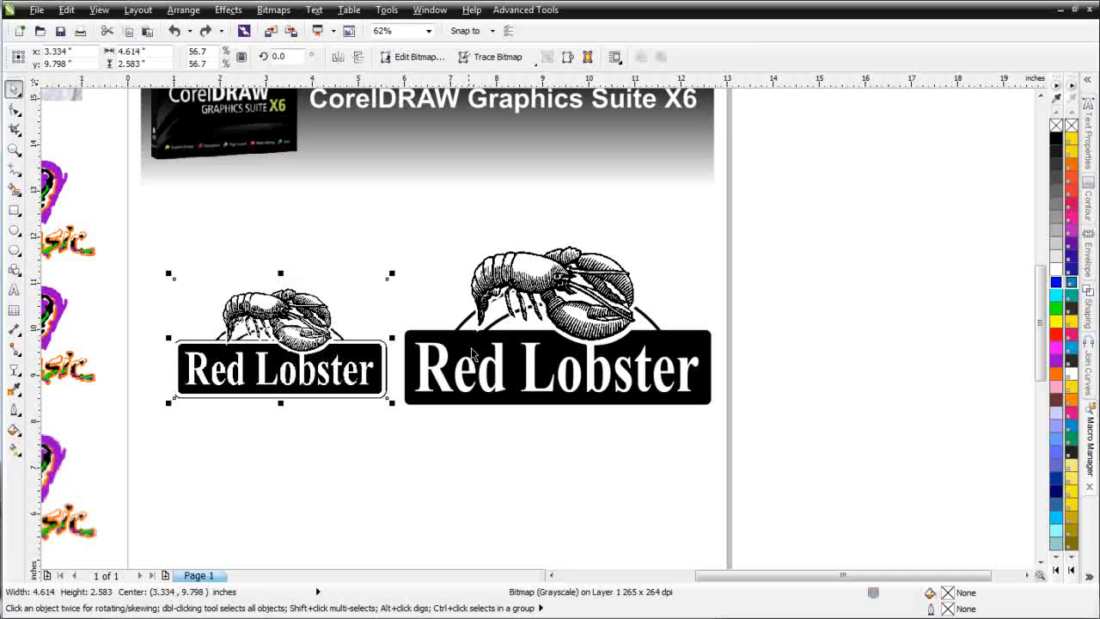
pyautogui.click(147, 31)
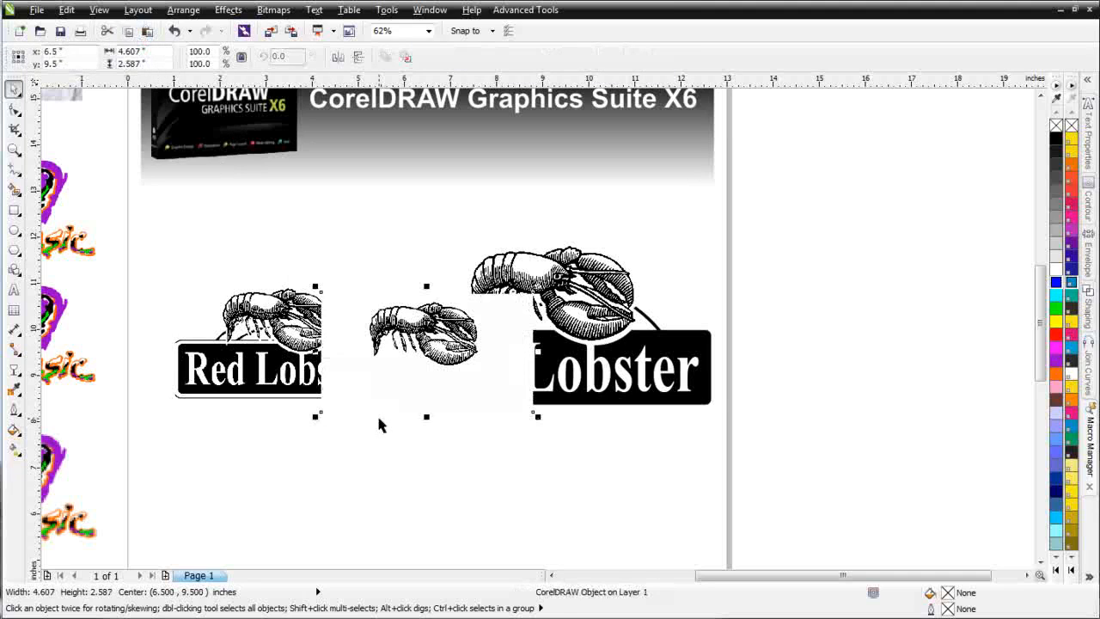
pyautogui.moveTo(442, 348); pyautogui.dragTo(363, 420)
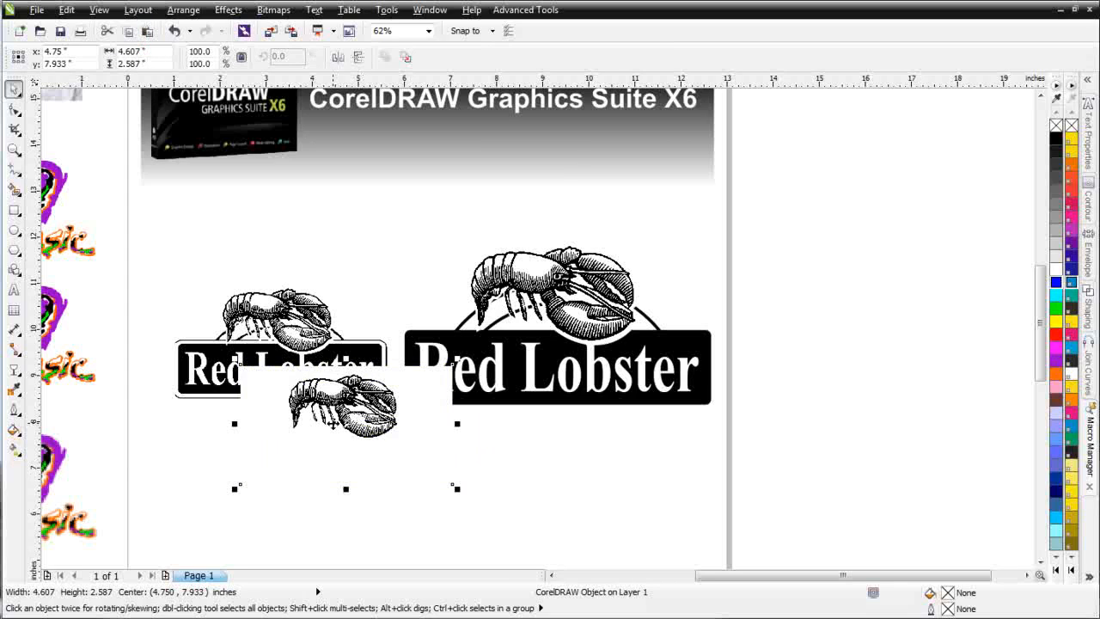
# Step: Try converting the pasted lobster to an 800 dpi 8-bit grayscale bitmap with anti-aliasing, and inspect its edges up close
pyautogui.click(273, 10)
pyautogui.click(289, 28)
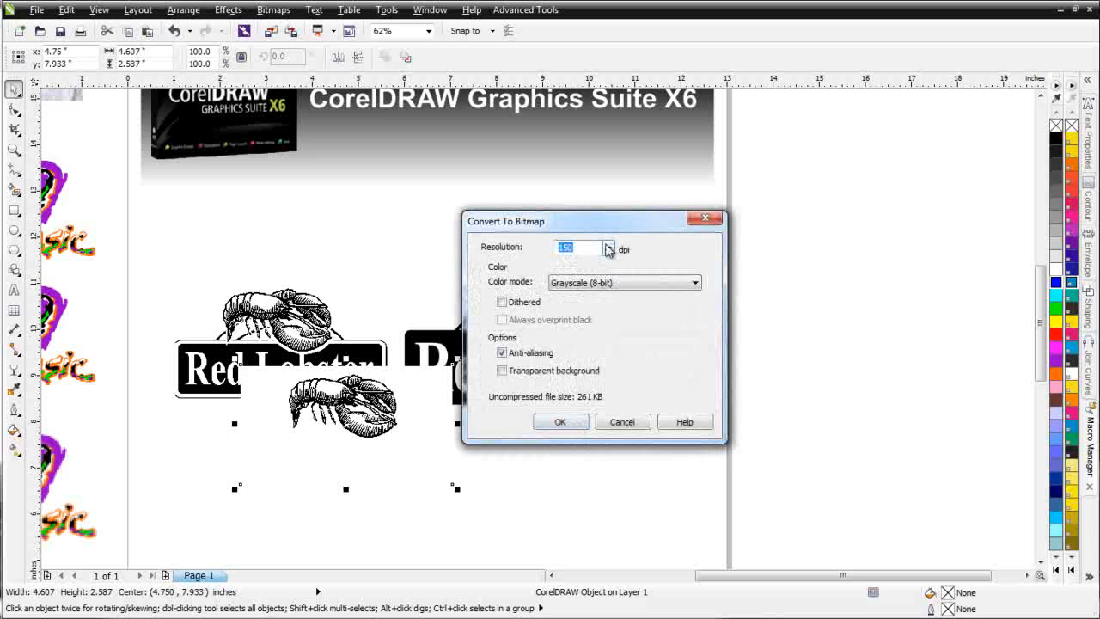
pyautogui.click(607, 248)
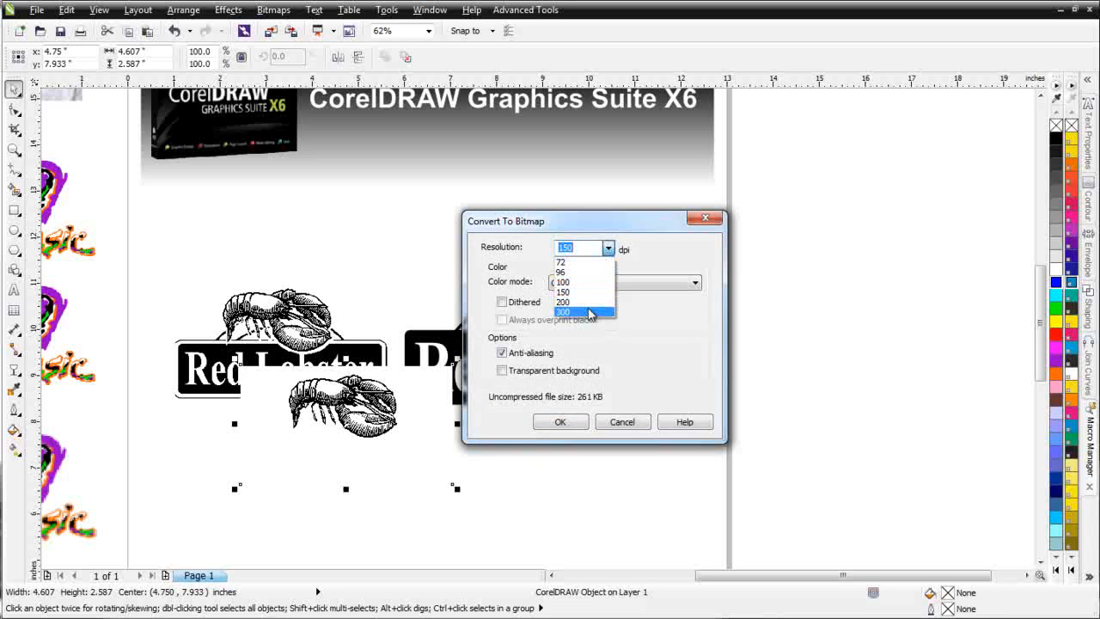
pyautogui.click(589, 312)
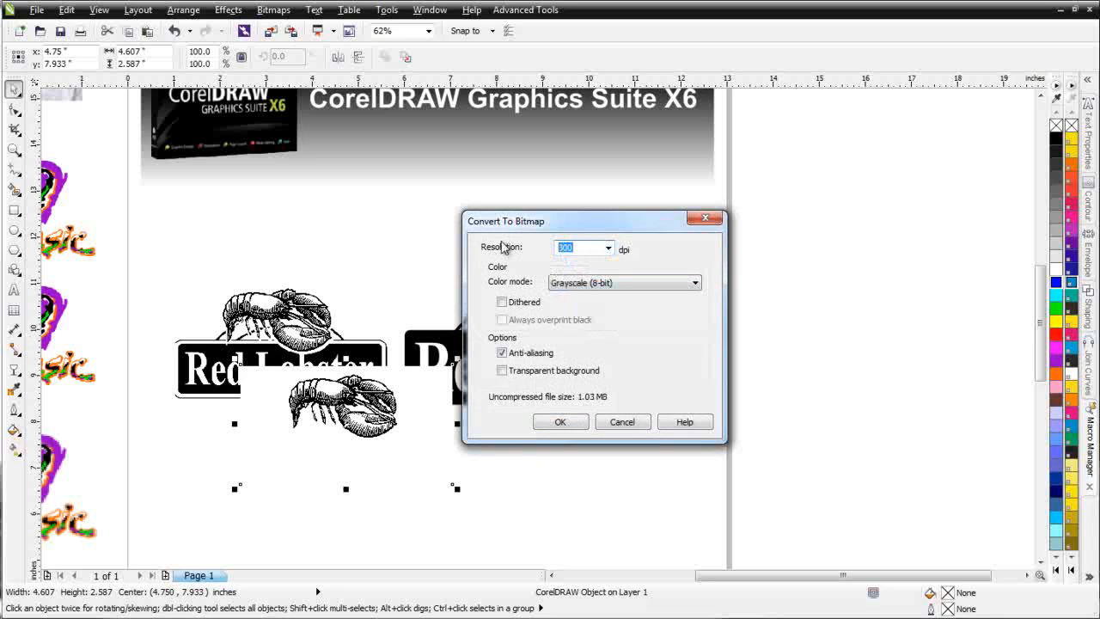
pyautogui.write('80')
pyautogui.click(560, 421)
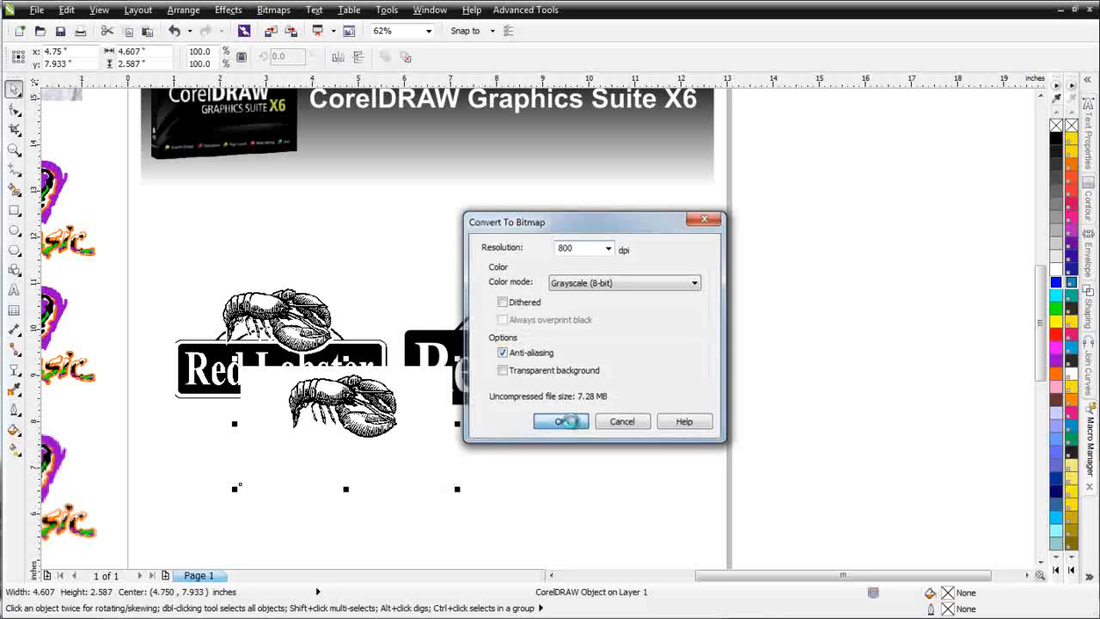
pyautogui.scroll(5, 350, 420)
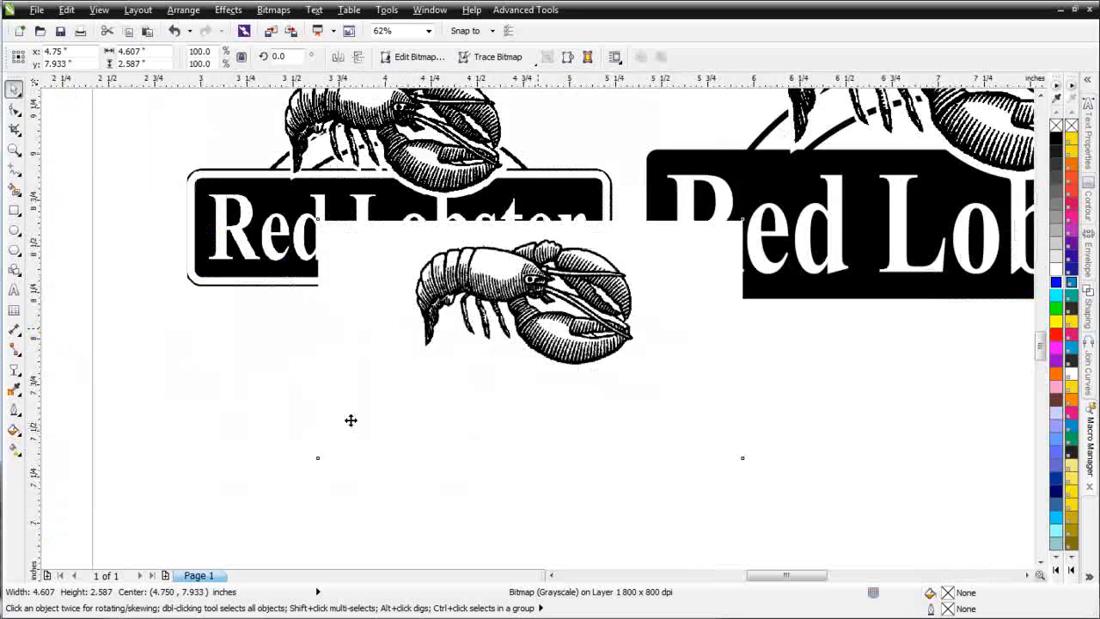
pyautogui.scroll(1, 528, 335)
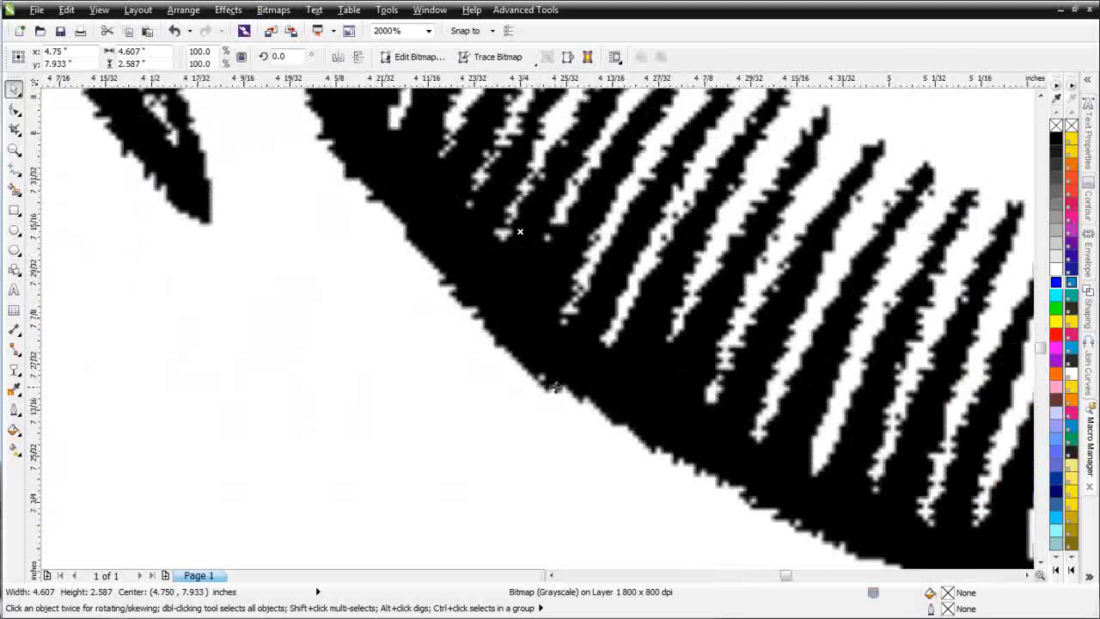
pyautogui.scroll(-3, 550, 387)
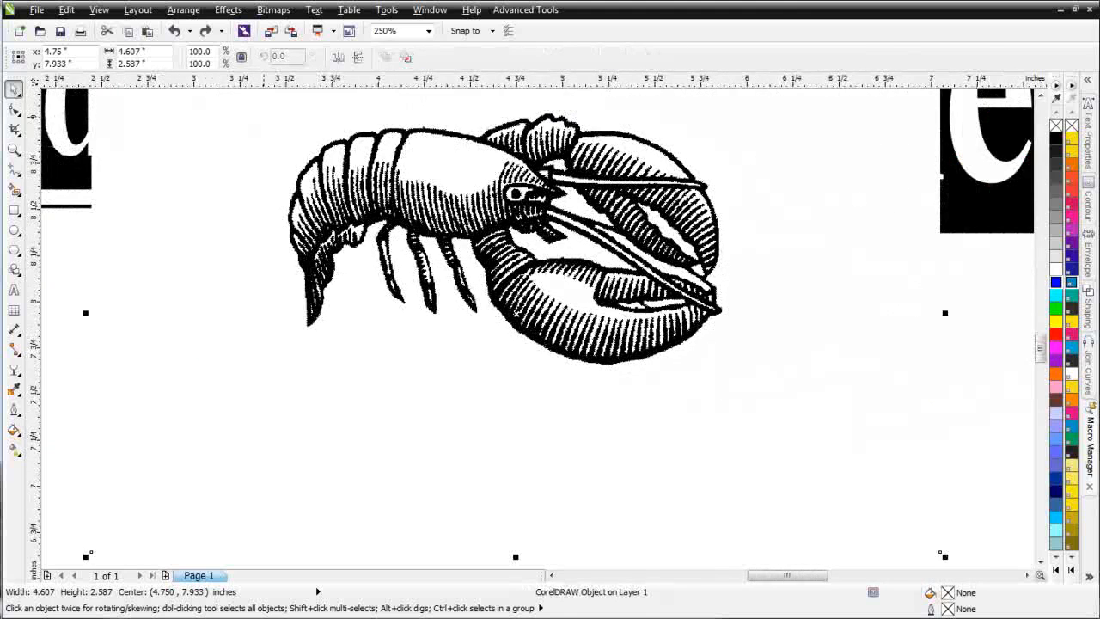
# Step: Convert the pasted lobster to an 800 dpi 8-bit grayscale bitmap with anti-aliasing turned off, and inspect its edges
pyautogui.click(273, 9)
pyautogui.click(302, 29)
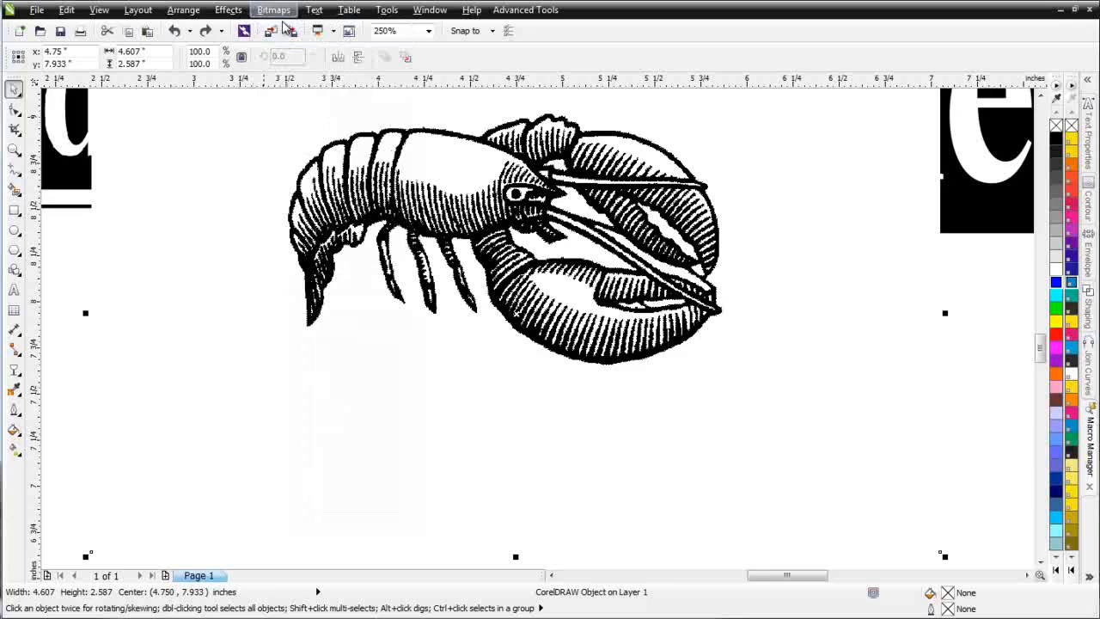
pyautogui.click(502, 353)
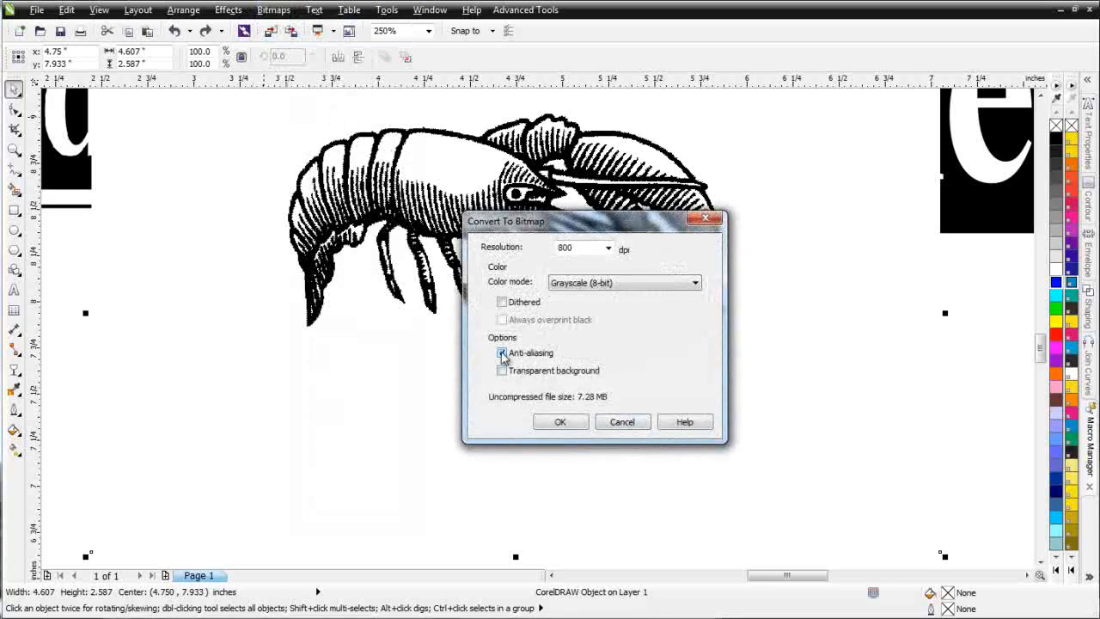
pyautogui.click(574, 422)
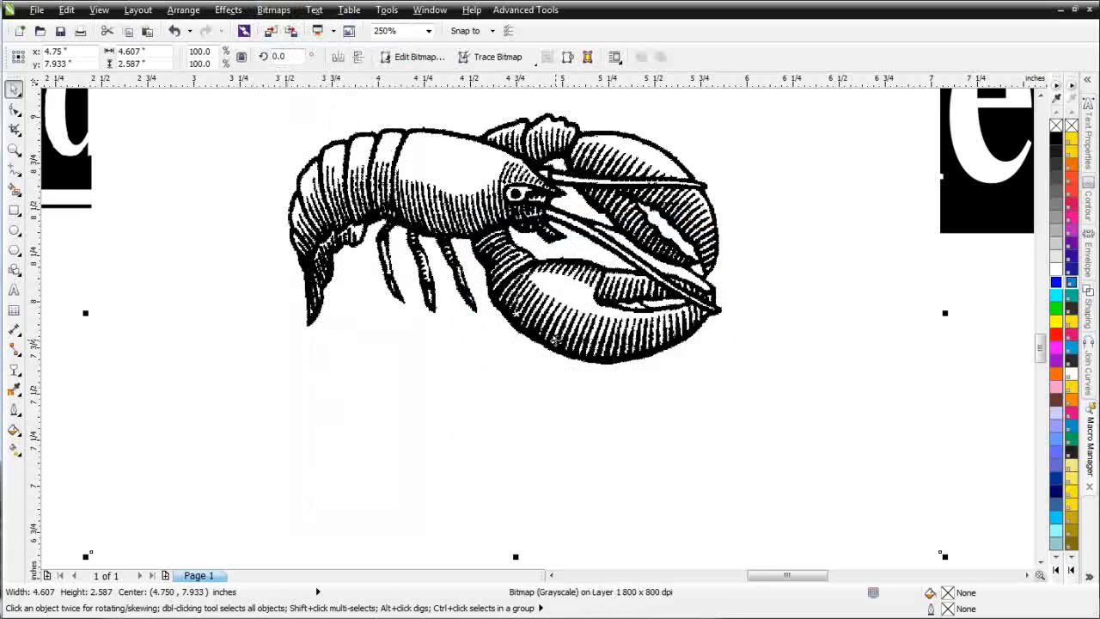
pyautogui.scroll(2, 549, 348)
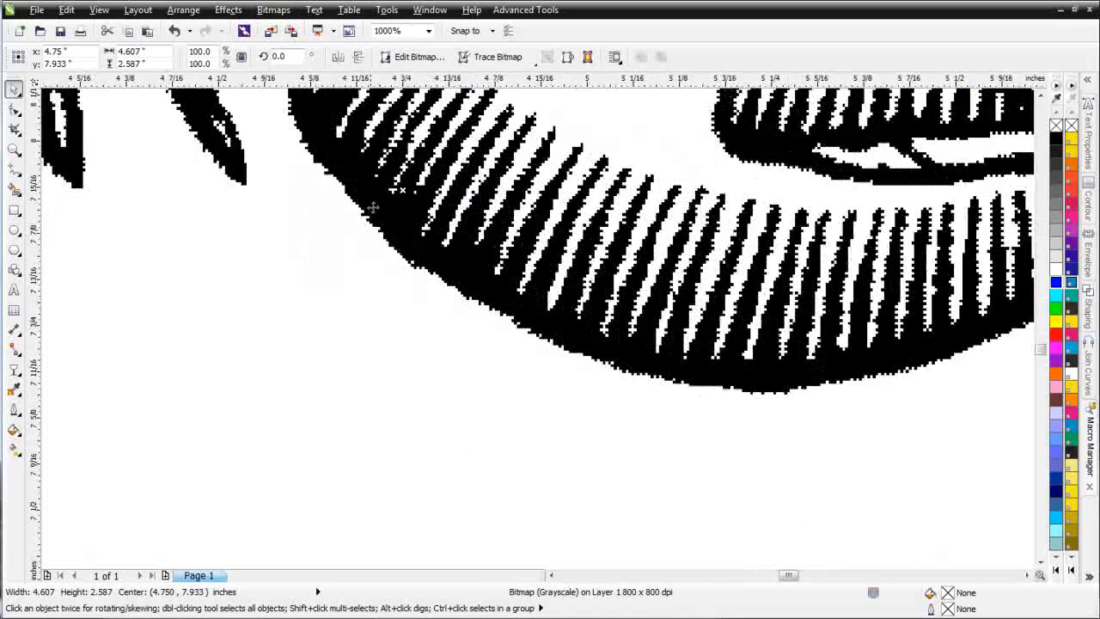
pyautogui.scroll(-3, 696, 370)
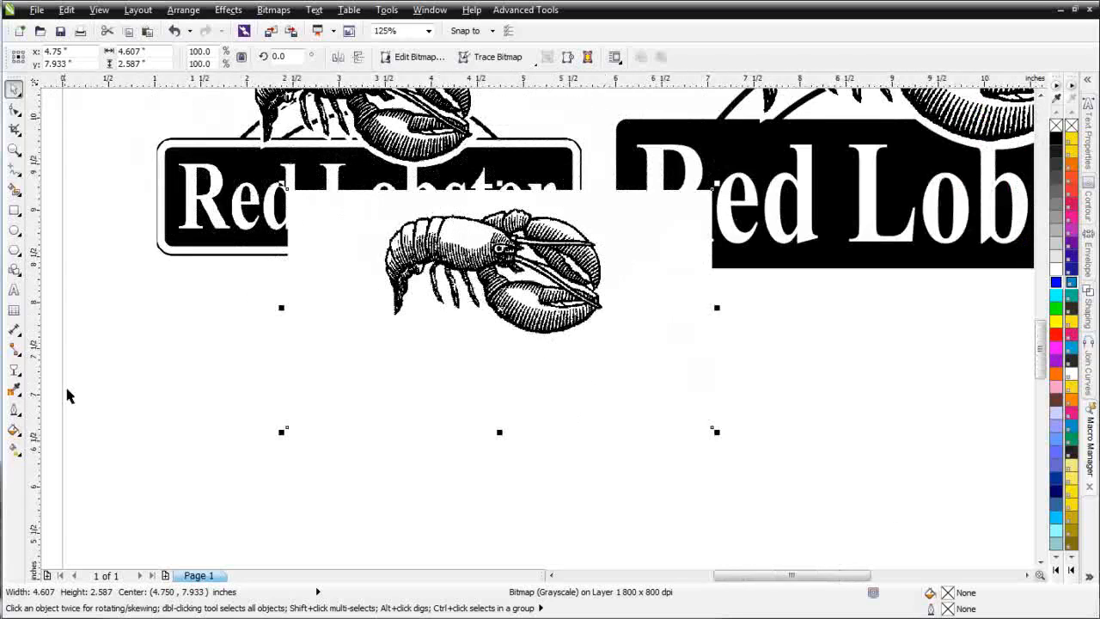
# Step: Move the lobster bitmap clear below the two logos and crop it closely around the lobster to about 2.83 by 1.71 inches
pyautogui.moveTo(479, 260); pyautogui.dragTo(464, 381)
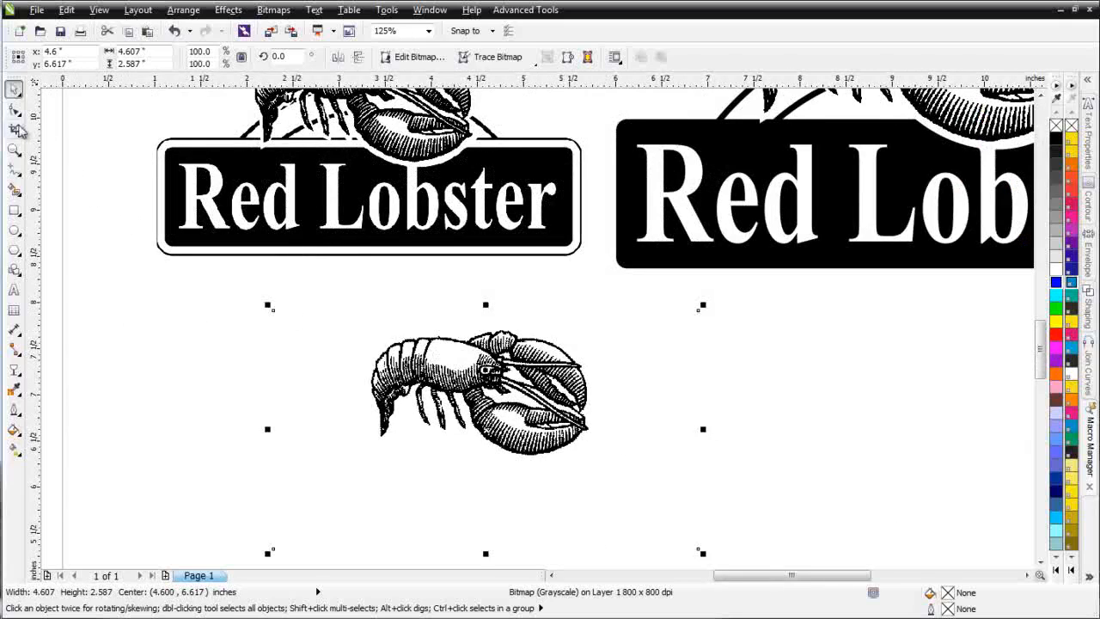
pyautogui.click(17, 128)
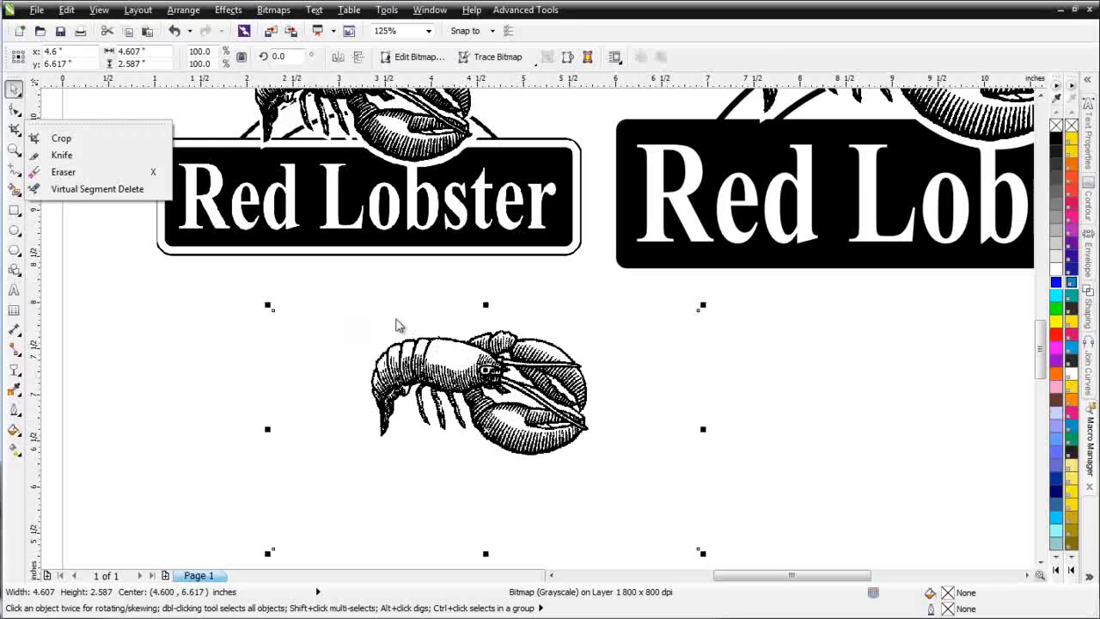
pyautogui.click(61, 138)
pyautogui.moveTo(348, 313); pyautogui.dragTo(610, 470)
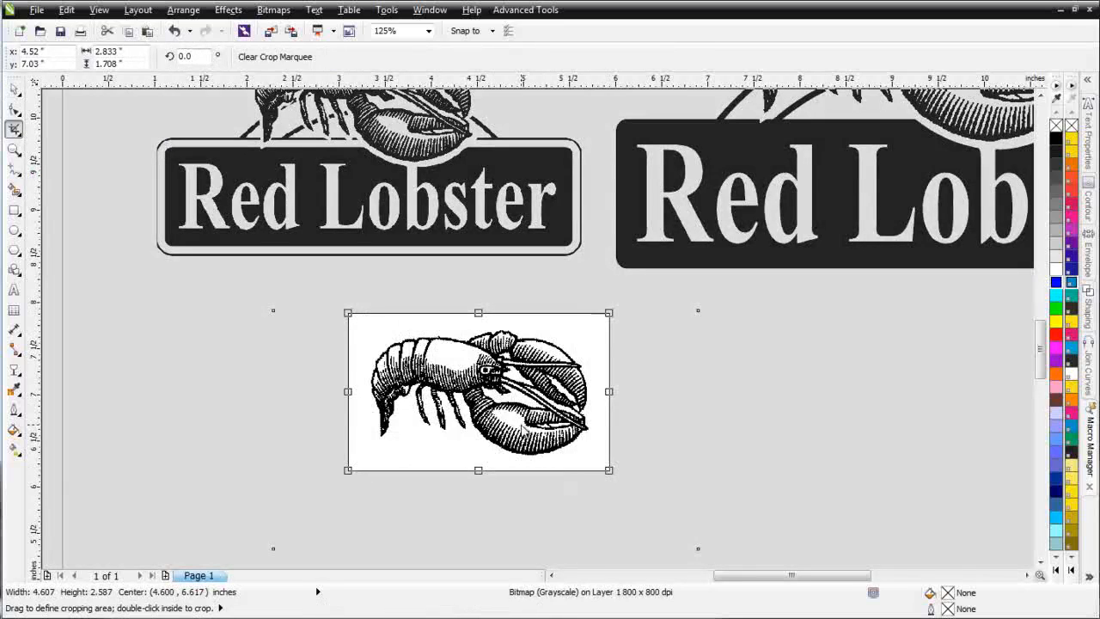
pyautogui.doubleClick(436, 388)
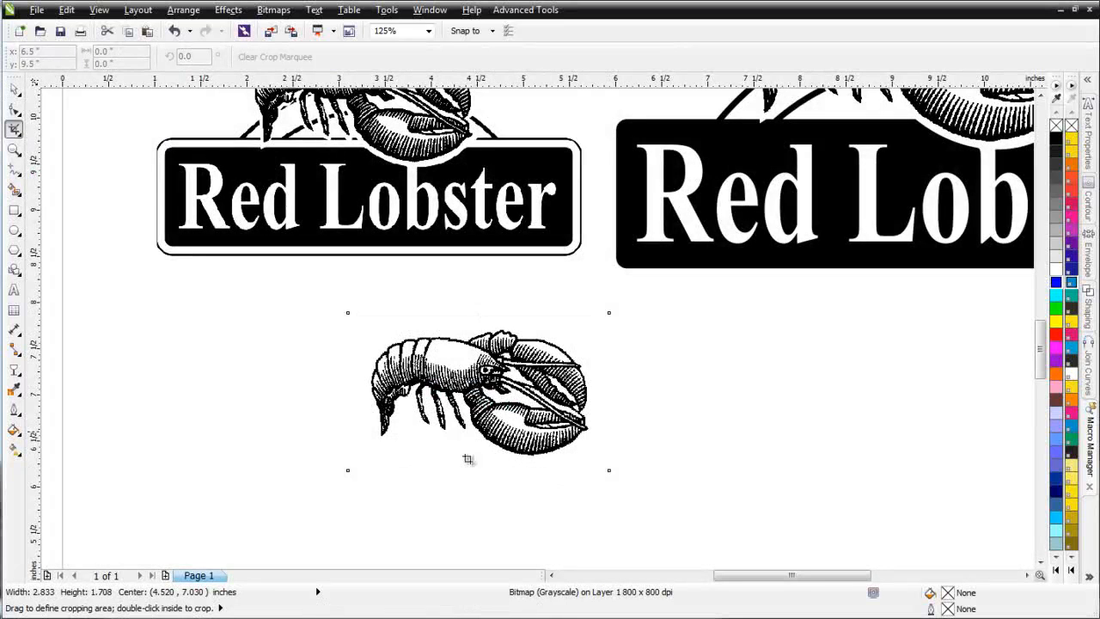
pyautogui.click(15, 89)
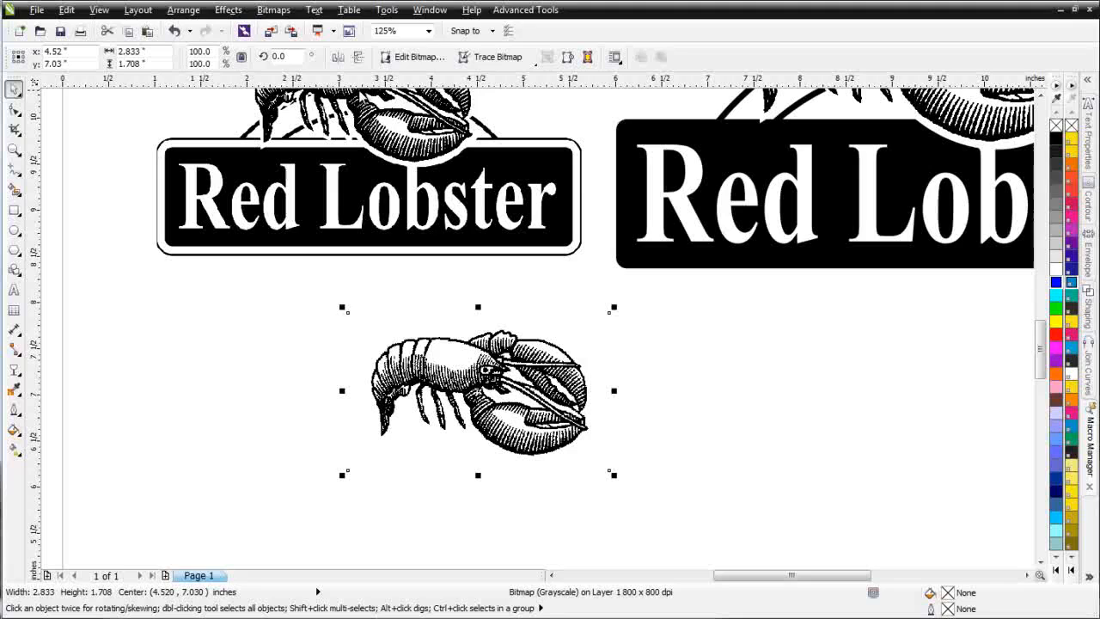
# Step: Convert the lobster bitmap to 1-bit black and white using the Line Art method with a threshold of 107
pyautogui.click(287, 12)
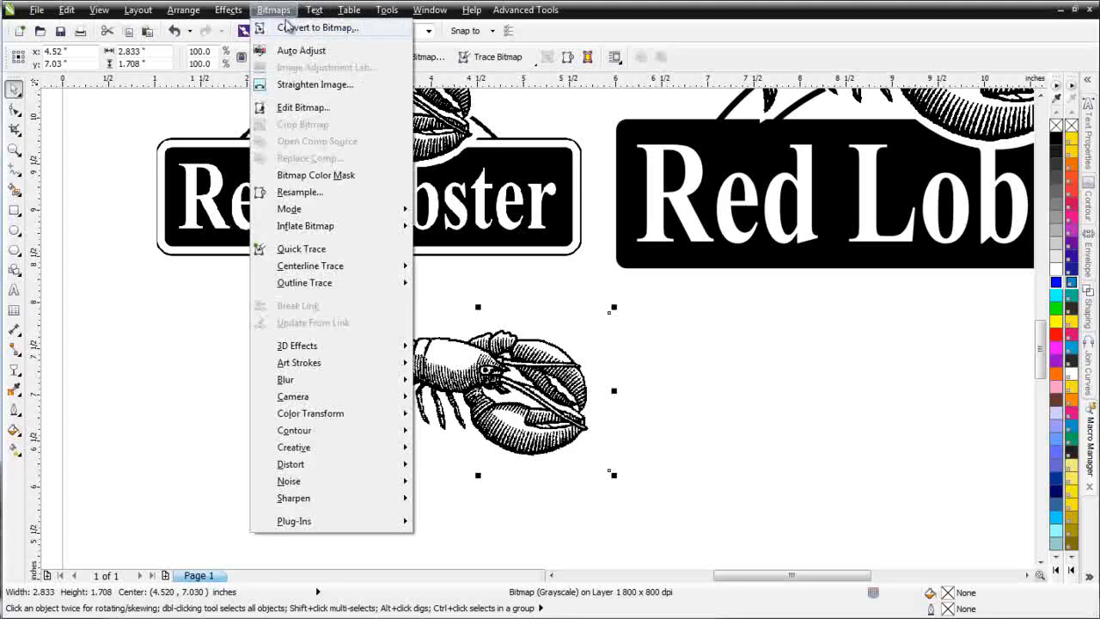
pyautogui.moveTo(368, 210)
pyautogui.click(518, 218)
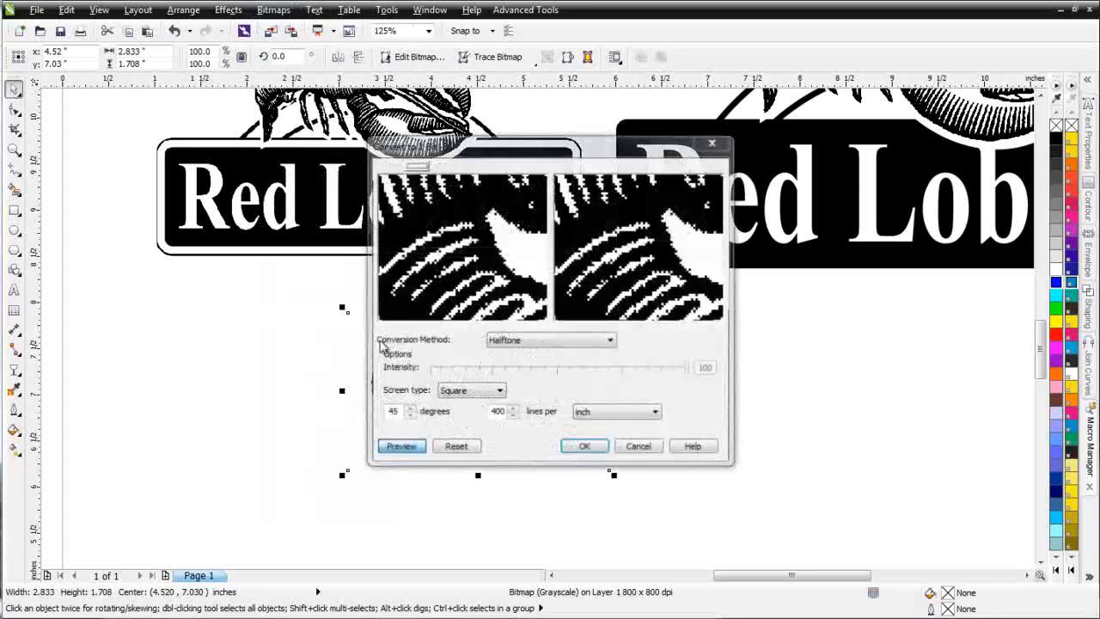
pyautogui.click(610, 340)
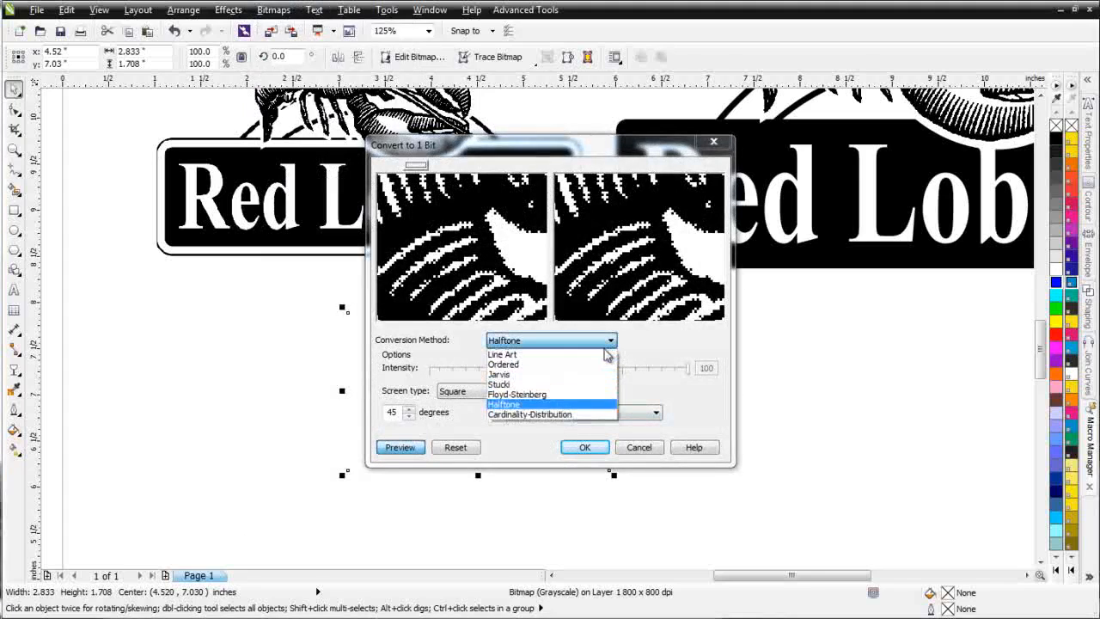
pyautogui.click(593, 351)
pyautogui.moveTo(558, 369); pyautogui.dragTo(640, 374)
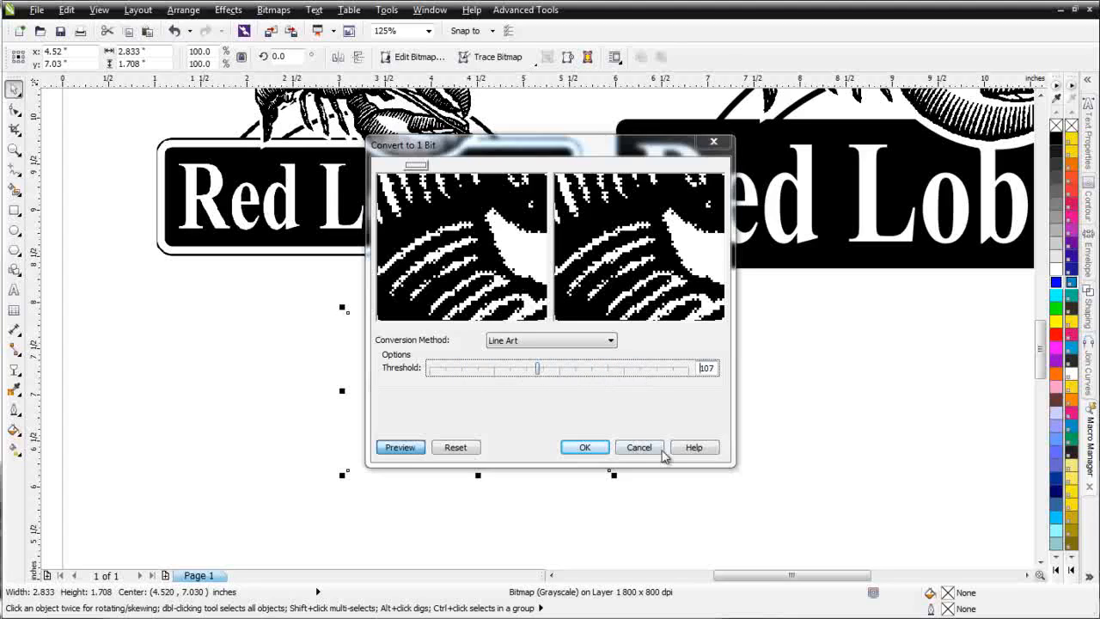
pyautogui.click(600, 446)
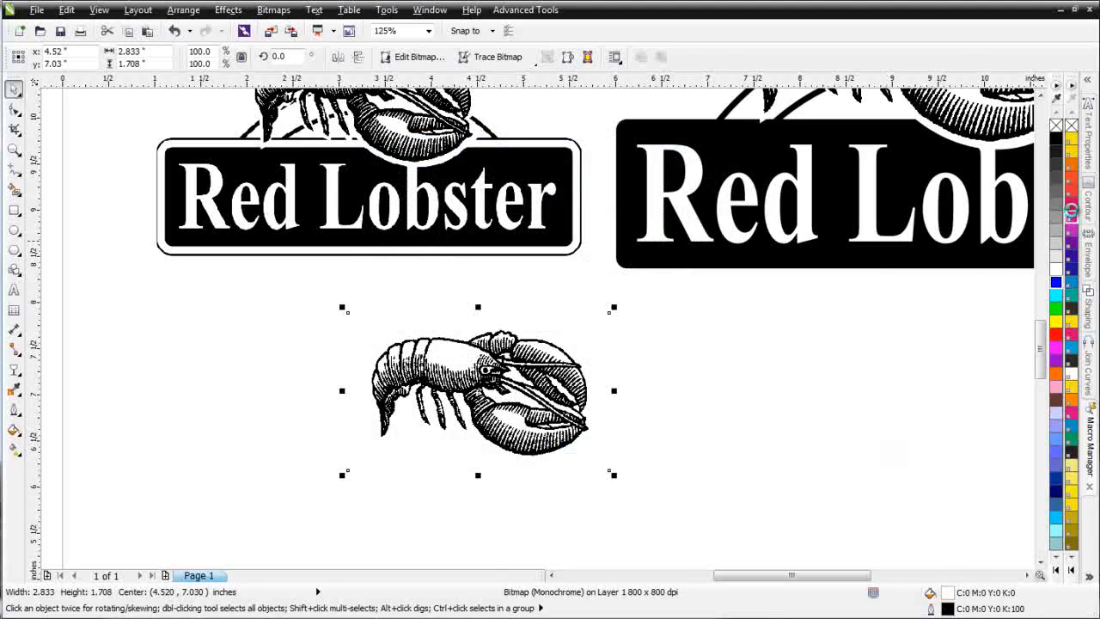
# Step: Test PANTONE Rhodamine artwork on a PANTONE Yellow C background, and reset the lobster bitmap to black with no background
pyautogui.click(1071, 210)
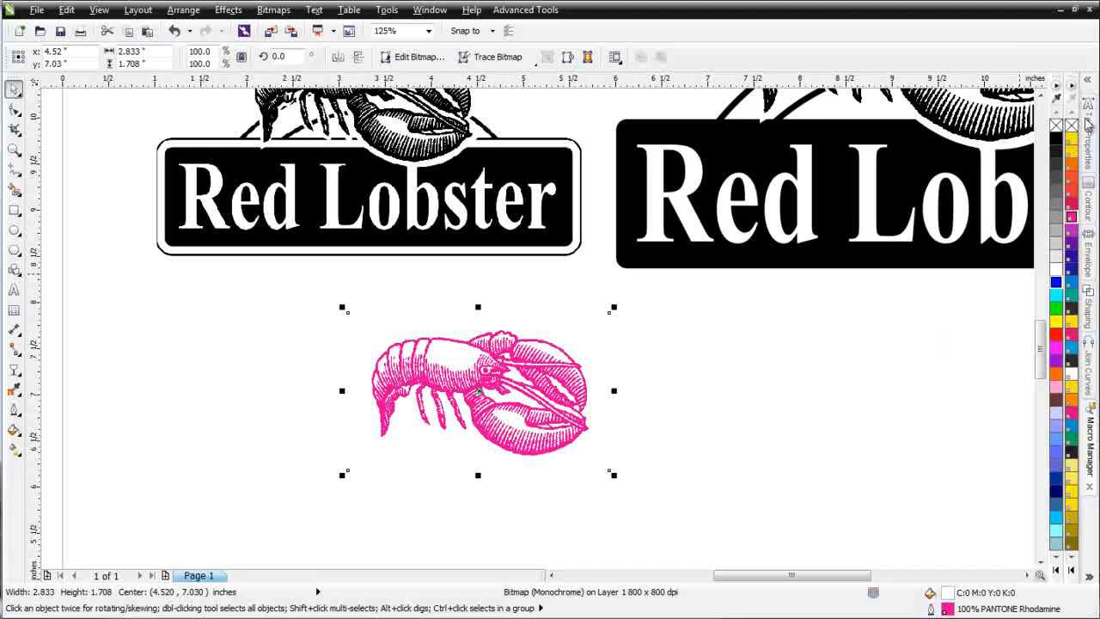
pyautogui.click(1071, 135)
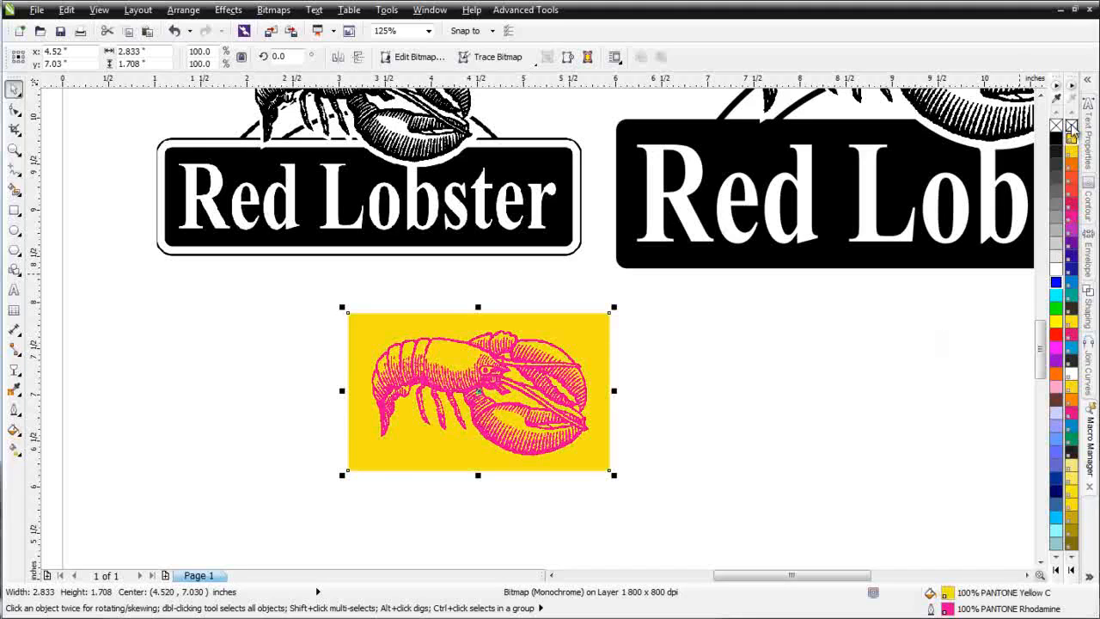
pyautogui.click(1070, 126)
pyautogui.rightClick(1058, 138)
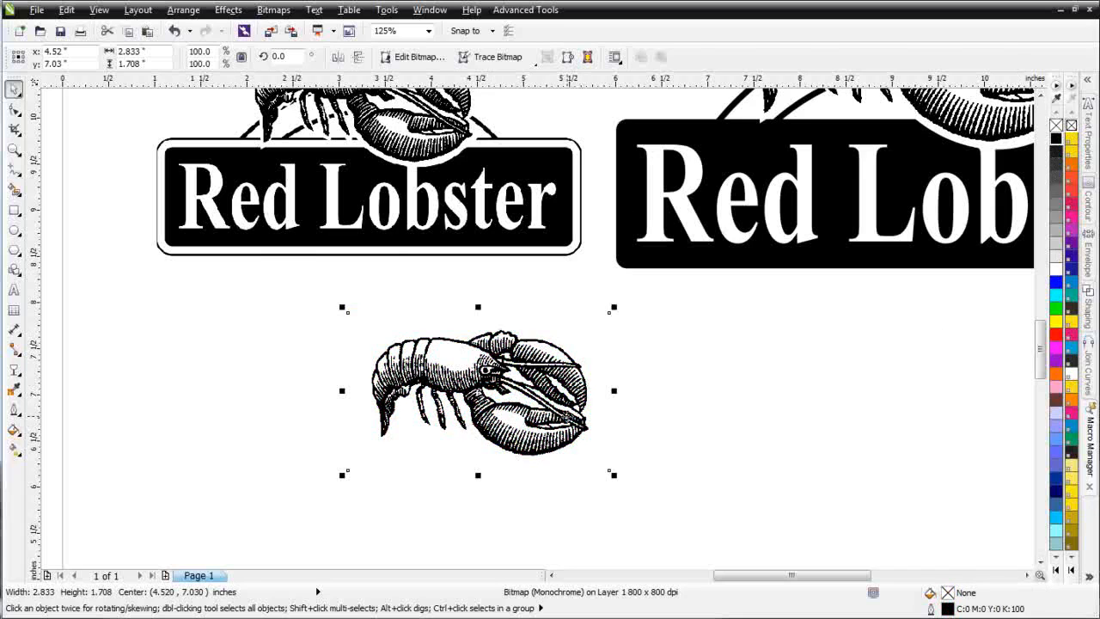
# Step: Move the lobster bitmap below the original small logo and enlarge it proportionally to about 4.88 by 2.94 inches
pyautogui.scroll(-2, 529, 301)
pyautogui.scroll(1, 505, 253)
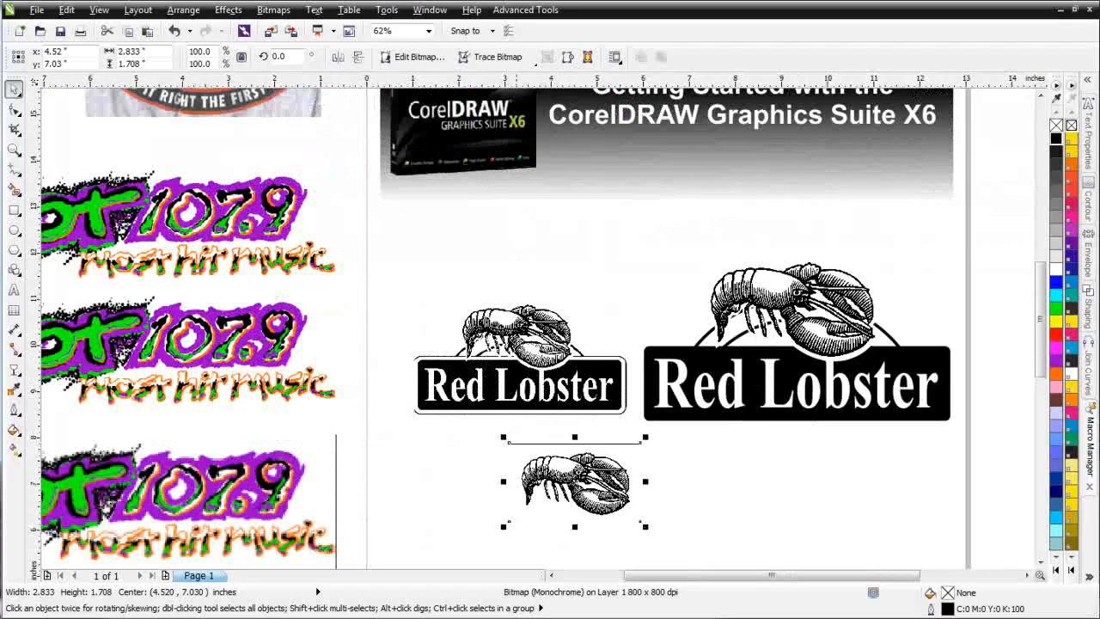
pyautogui.moveTo(606, 478); pyautogui.dragTo(673, 471)
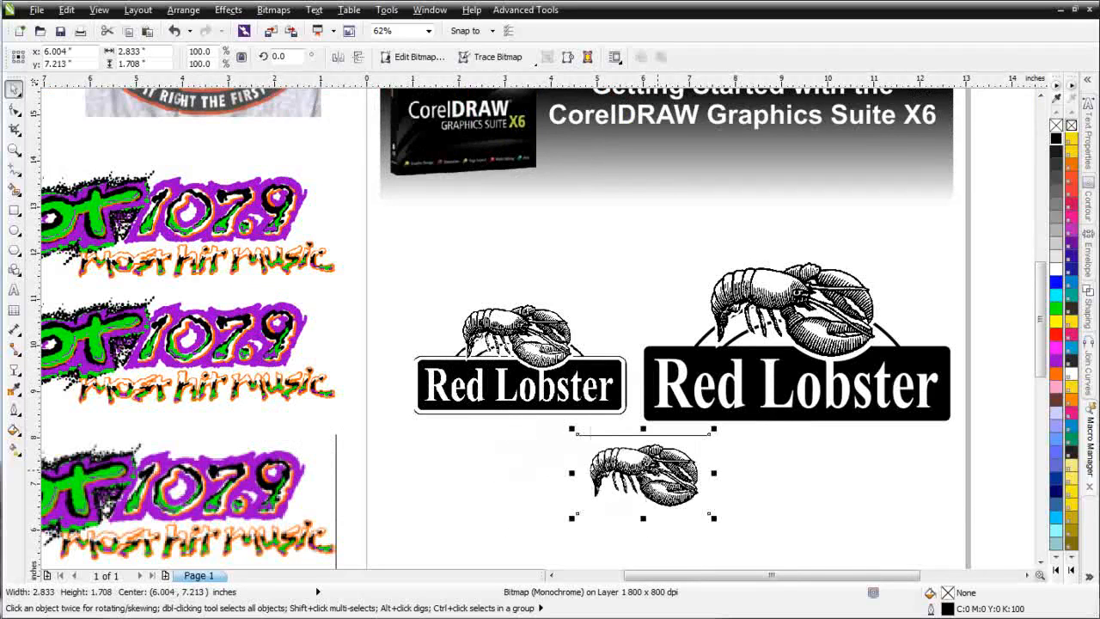
pyautogui.scroll(2, 659, 471)
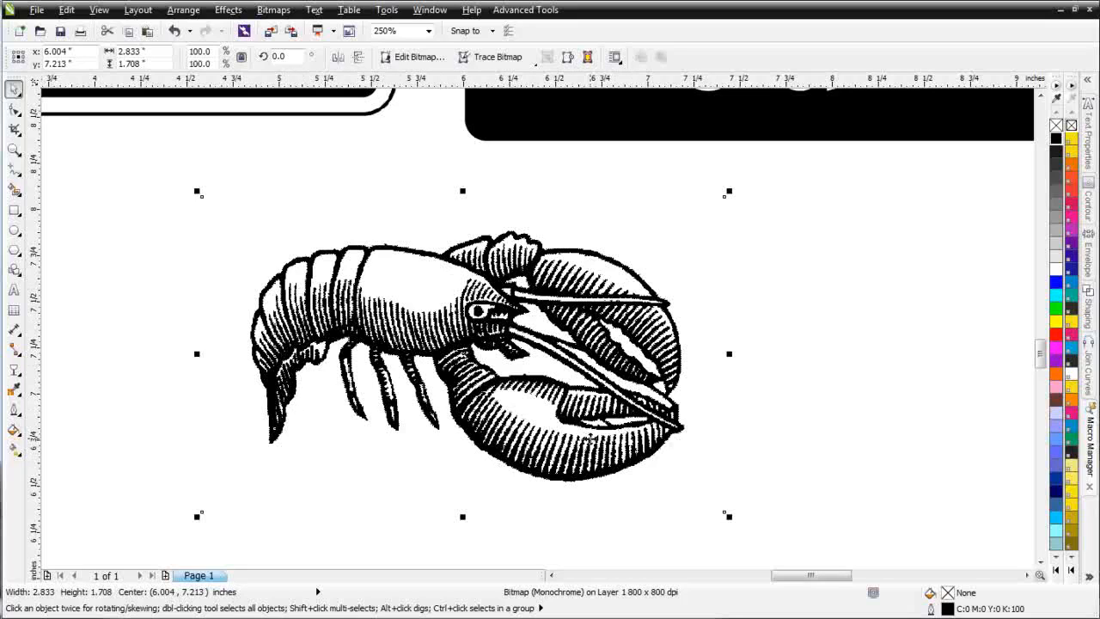
pyautogui.scroll(-2, 582, 430)
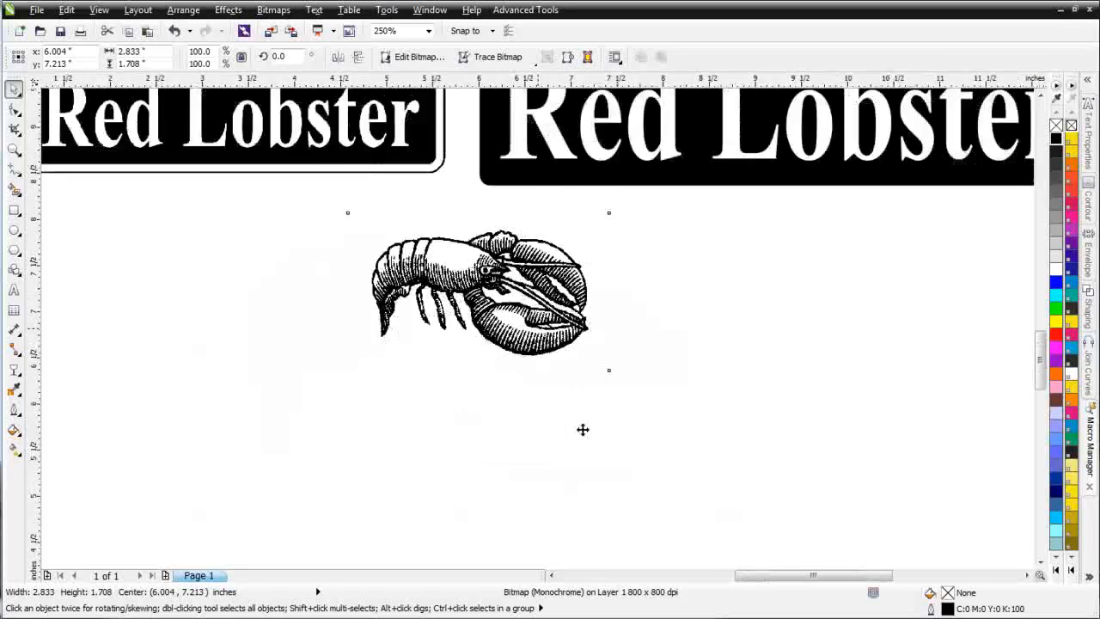
pyautogui.moveTo(577, 355); pyautogui.dragTo(427, 350)
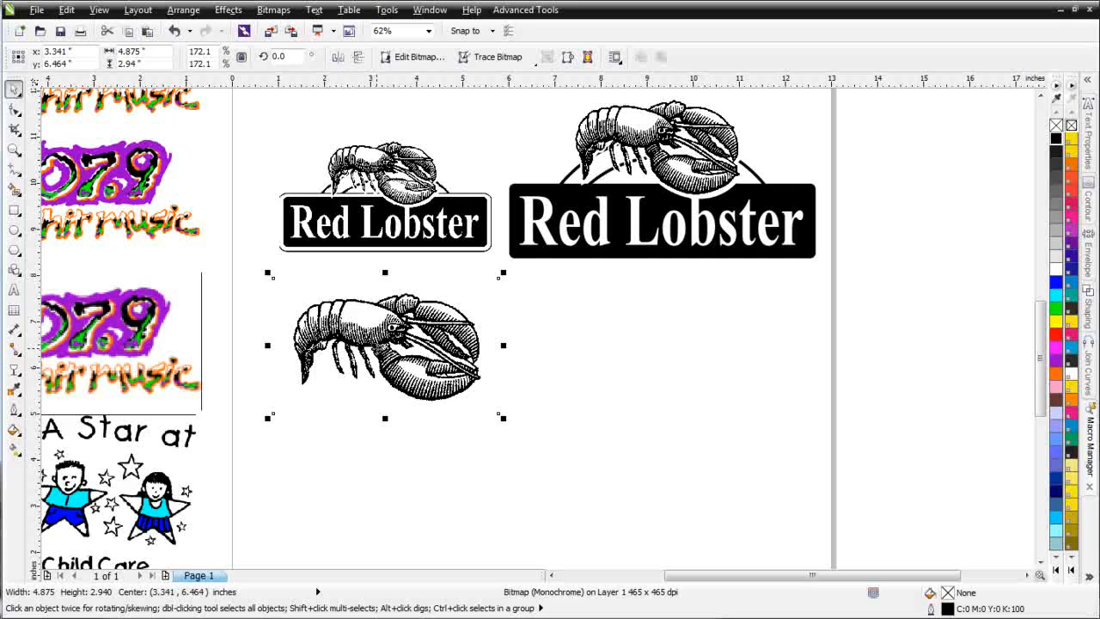
# Step: Duplicate the enlarged lobster bitmap horizontally beside the original, centred at about 8.36, 6.46 inches
pyautogui.click(378, 335)
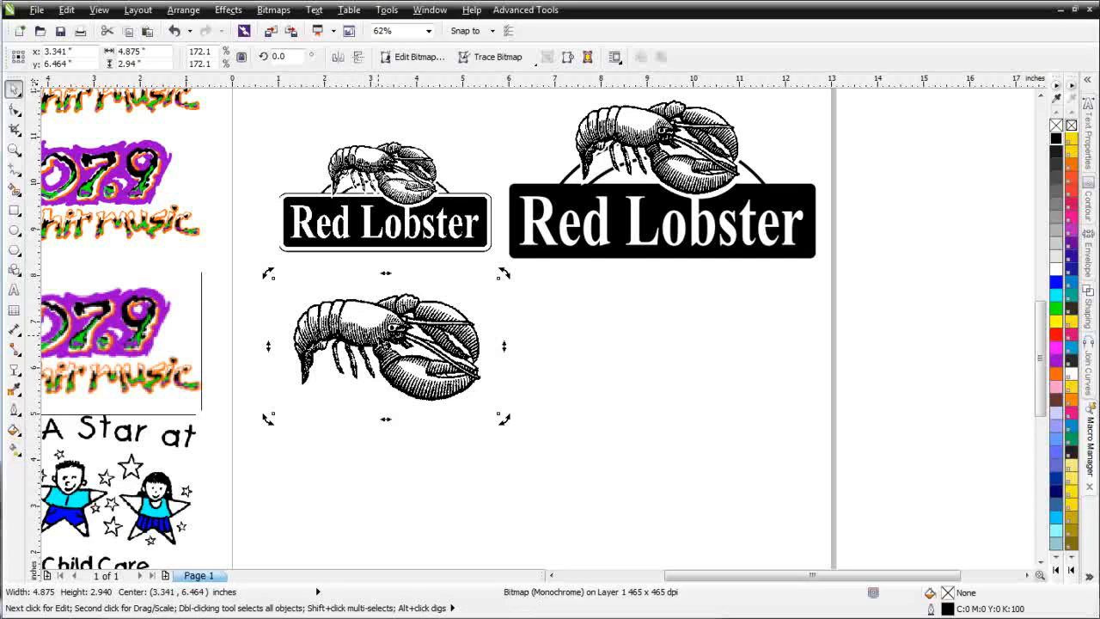
pyautogui.click(379, 339)
pyautogui.moveTo(379, 340); pyautogui.dragTo(612, 342)
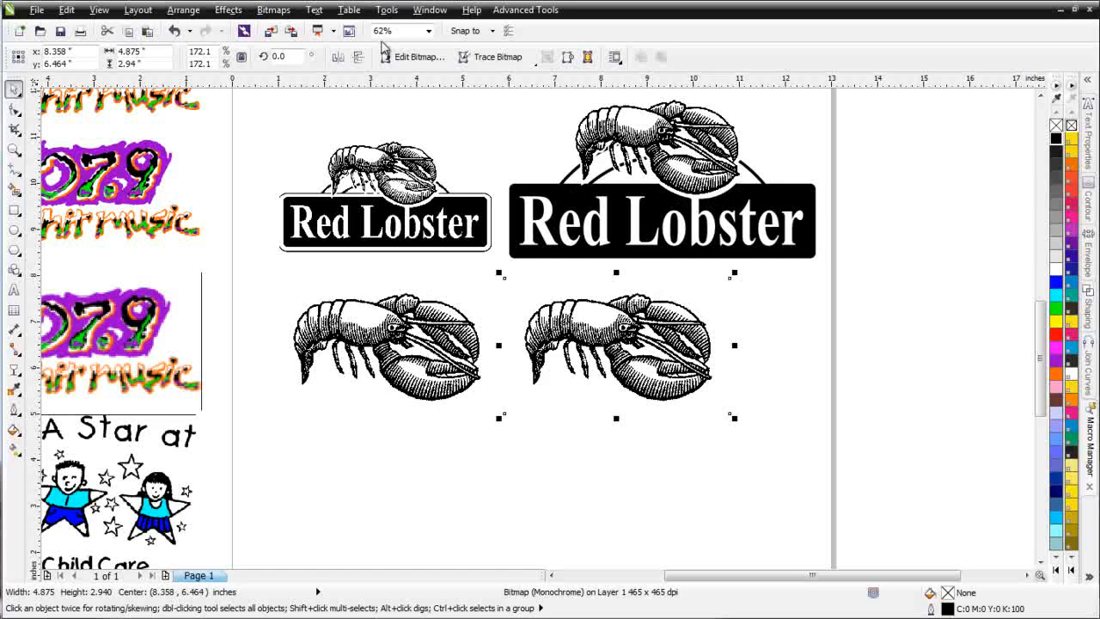
# Step: Outline-trace the duplicate lobster as a Logo, reducing the bitmap size and keeping the offered trace settings
pyautogui.click(284, 13)
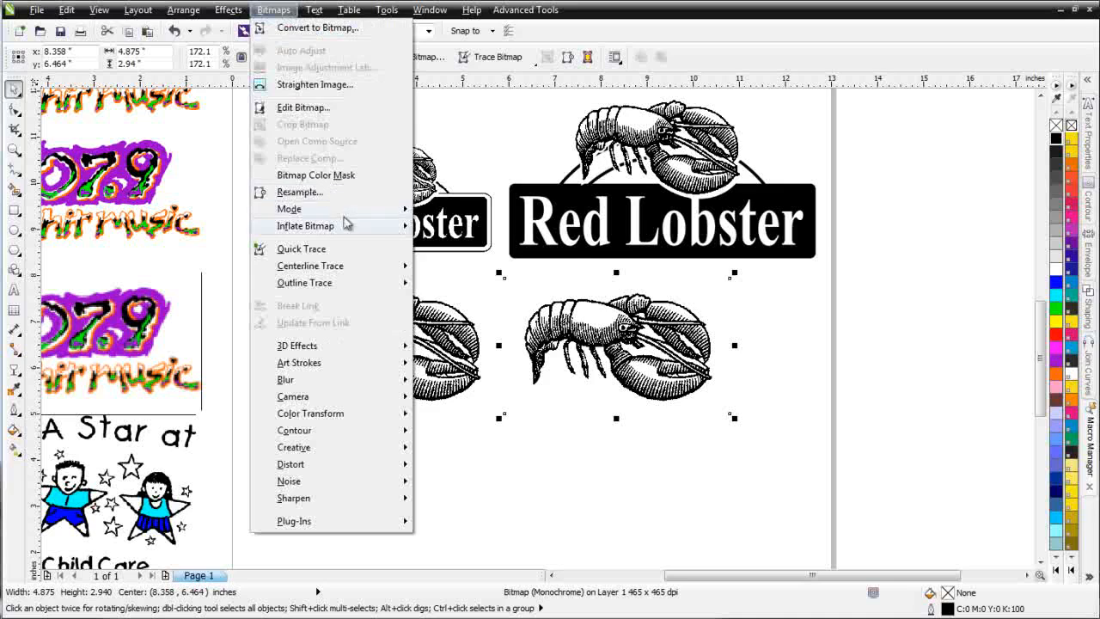
pyautogui.moveTo(381, 286)
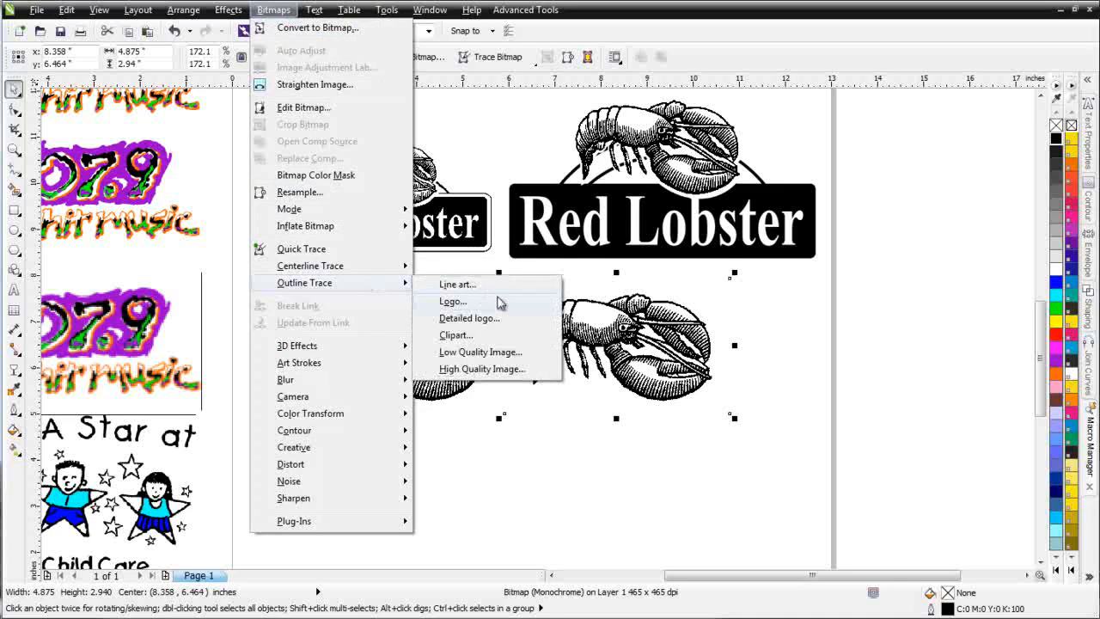
pyautogui.click(505, 309)
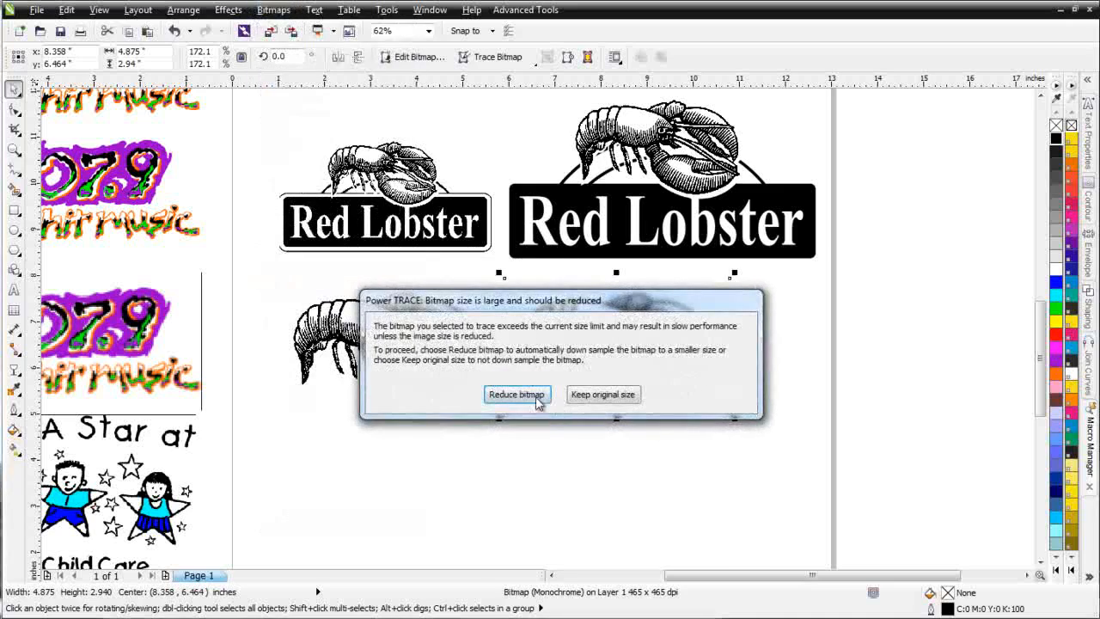
pyautogui.click(518, 400)
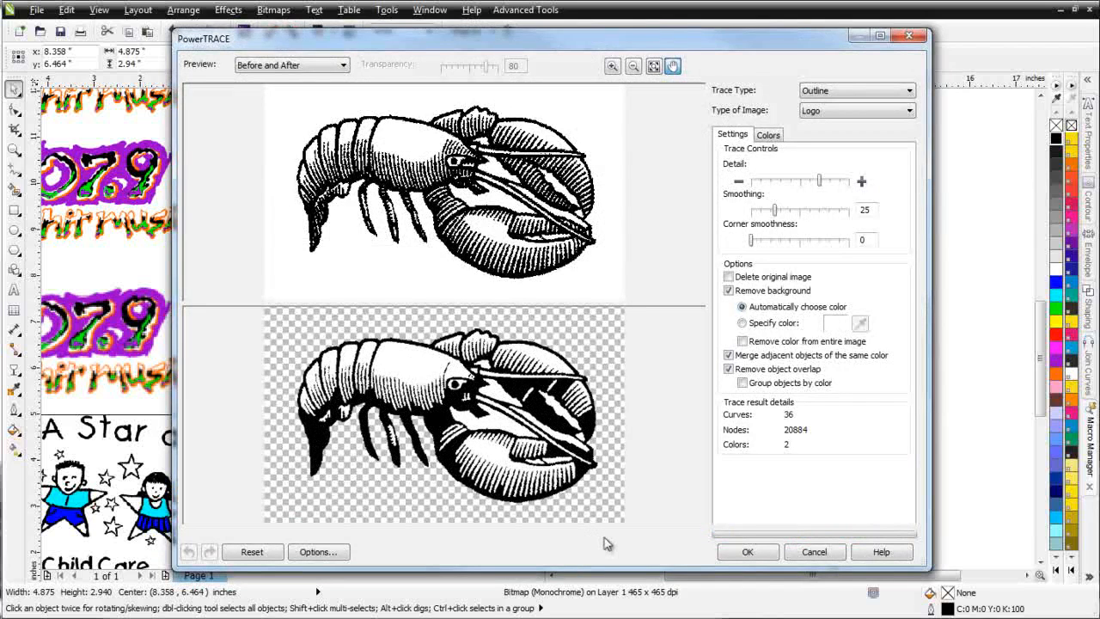
pyautogui.click(749, 552)
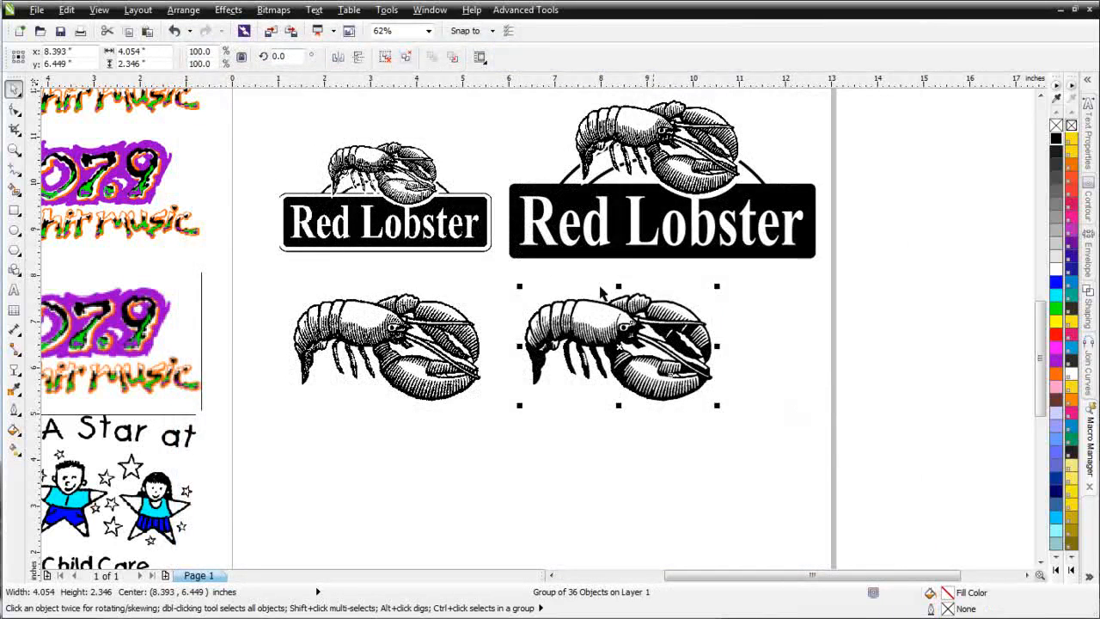
# Step: Ungroup the traced lobster and move it off its source bitmap, centred at about 7.28, 3.30 inches
pyautogui.click(385, 57)
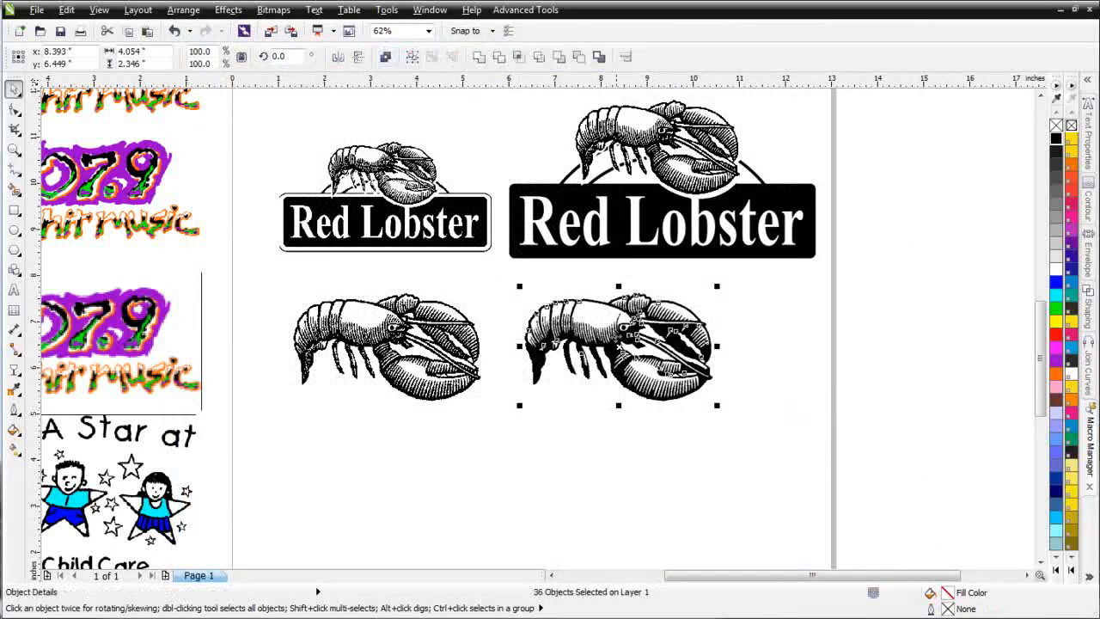
pyautogui.moveTo(617, 345); pyautogui.dragTo(566, 493)
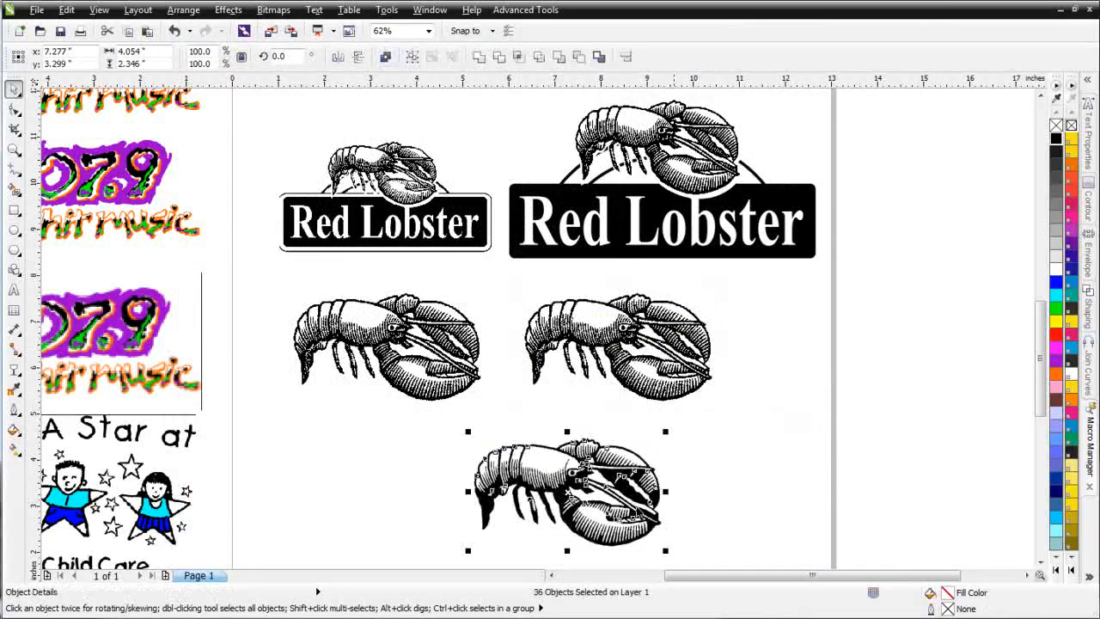
# Step: Delete two of the white pieces from the ungrouped lobster trace one at a time
pyautogui.click(748, 410)
pyautogui.moveTo(789, 424); pyautogui.dragTo(636, 538)
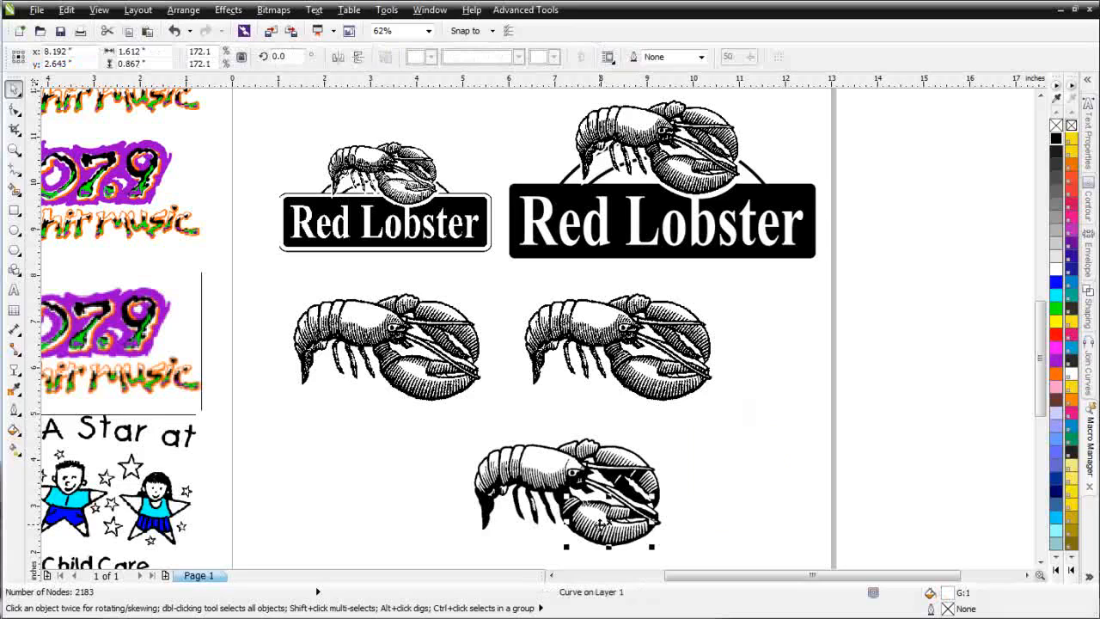
pyautogui.press('Escape')
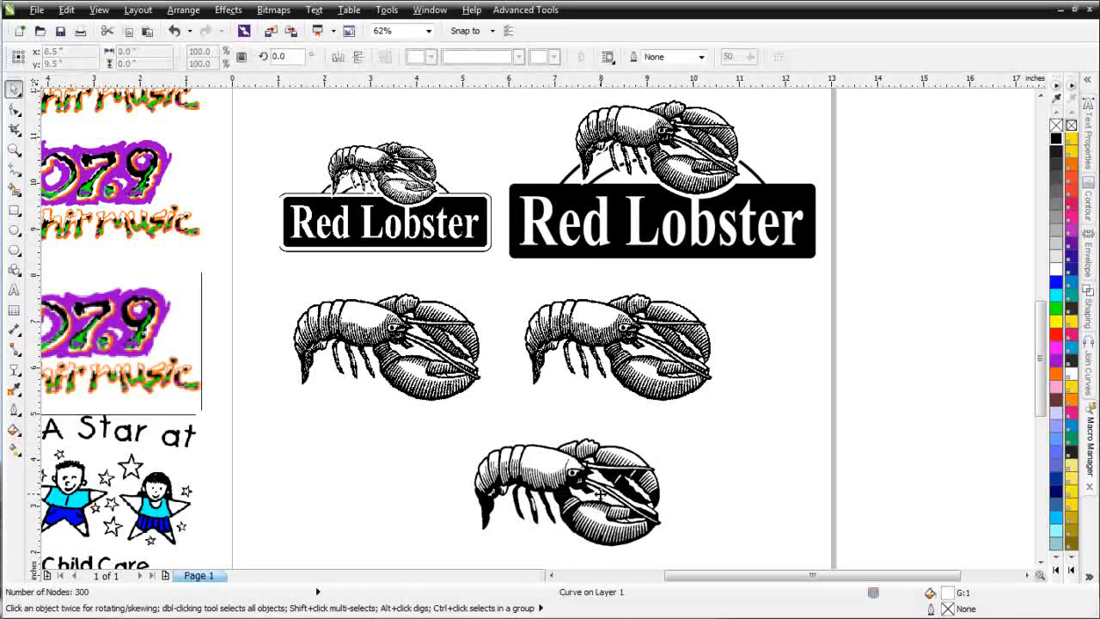
pyautogui.press('Escape')
# Step: Select all remaining pieces of the traced lobster and create a colour palette of the selection in Simple Seps 2
pyautogui.moveTo(769, 424); pyautogui.dragTo(423, 556)
pyautogui.click(528, 10)
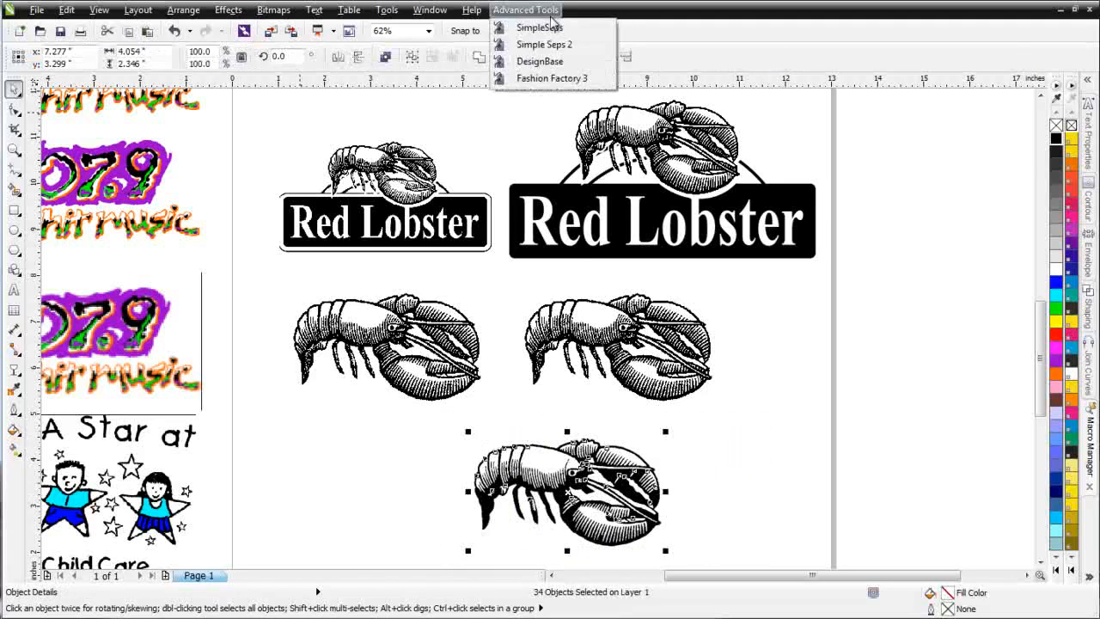
pyautogui.click(553, 44)
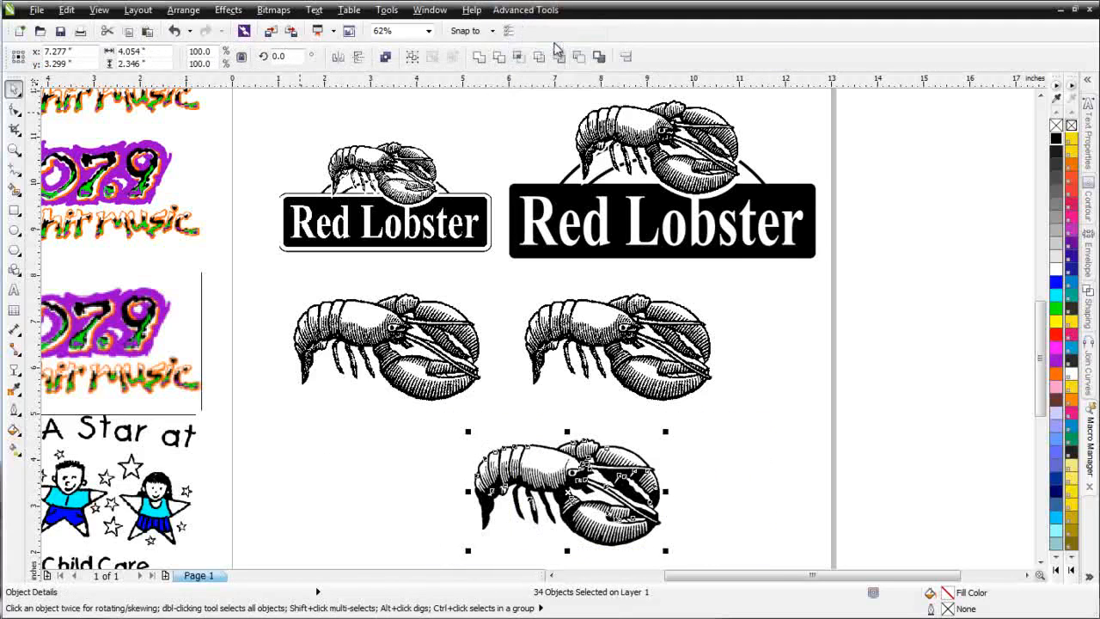
pyautogui.click(453, 73)
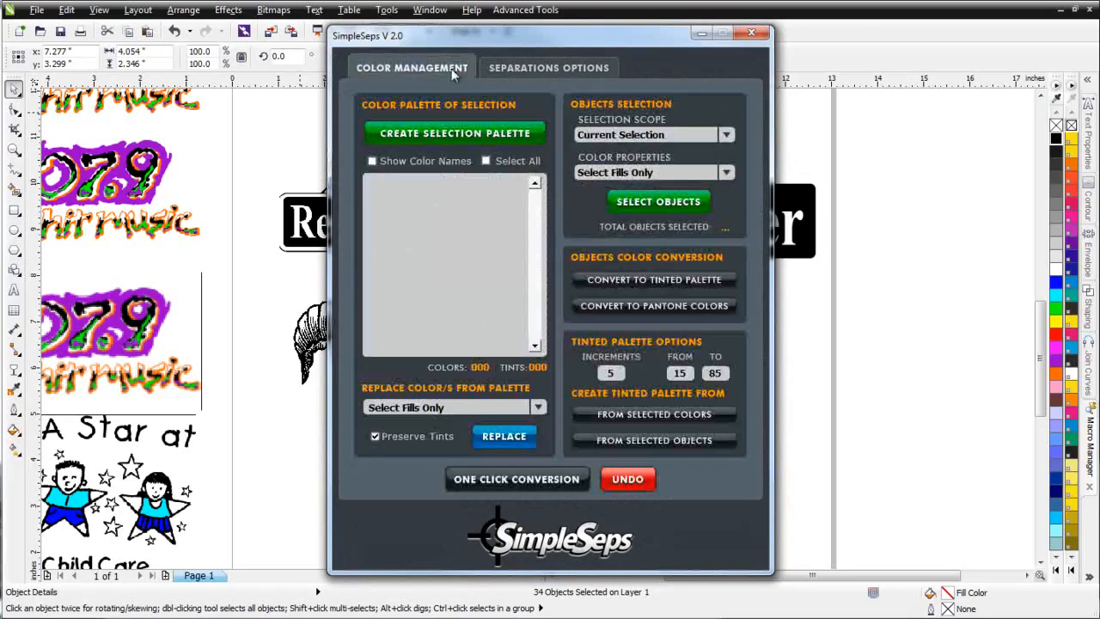
pyautogui.click(530, 137)
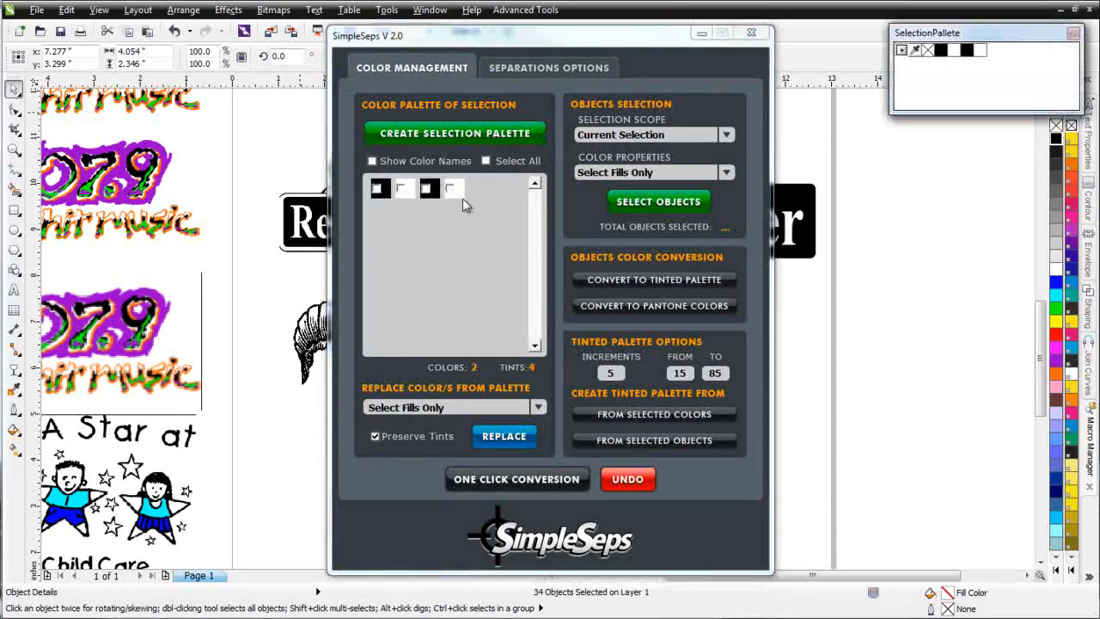
# Step: Select every piece of the trace that uses either white palette colour, matching both fills and outlines within the current selection
pyautogui.click(450, 188)
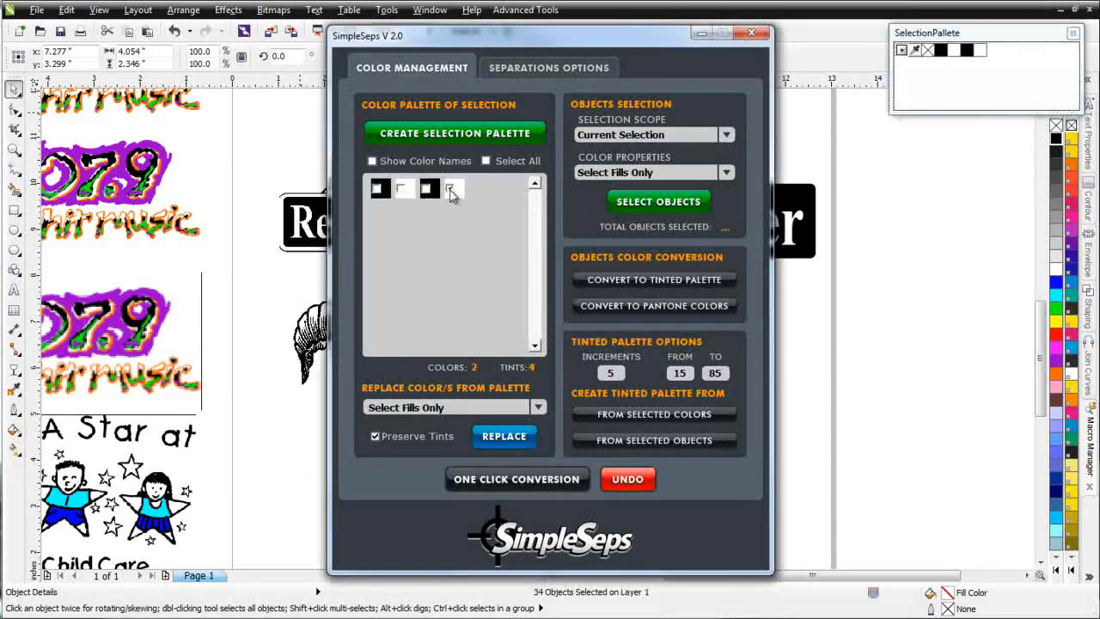
pyautogui.click(400, 189)
pyautogui.click(727, 173)
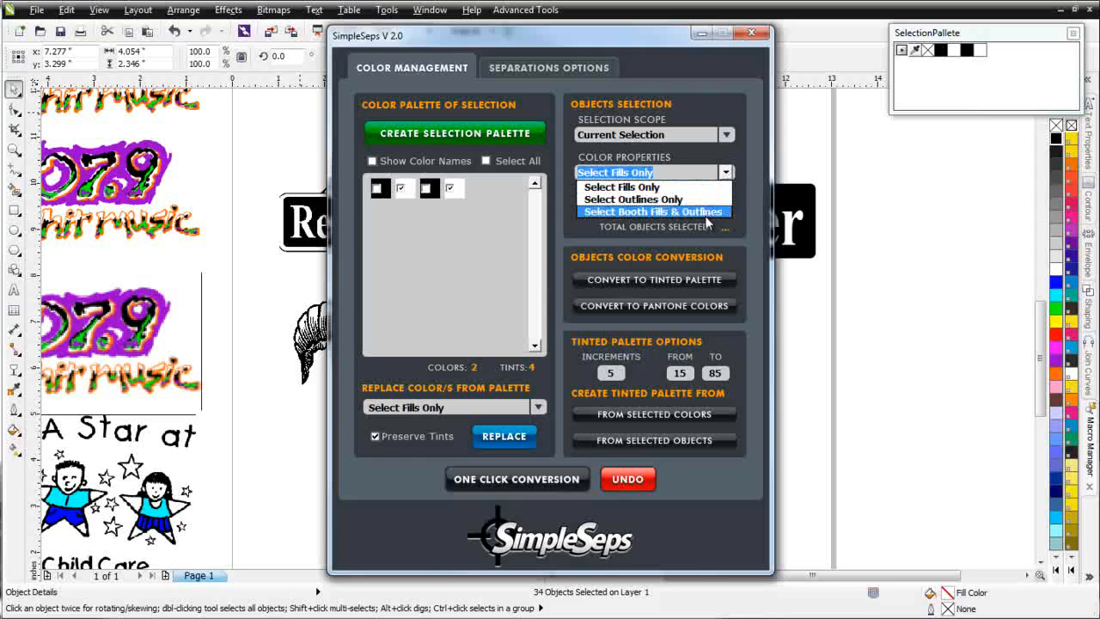
pyautogui.click(706, 211)
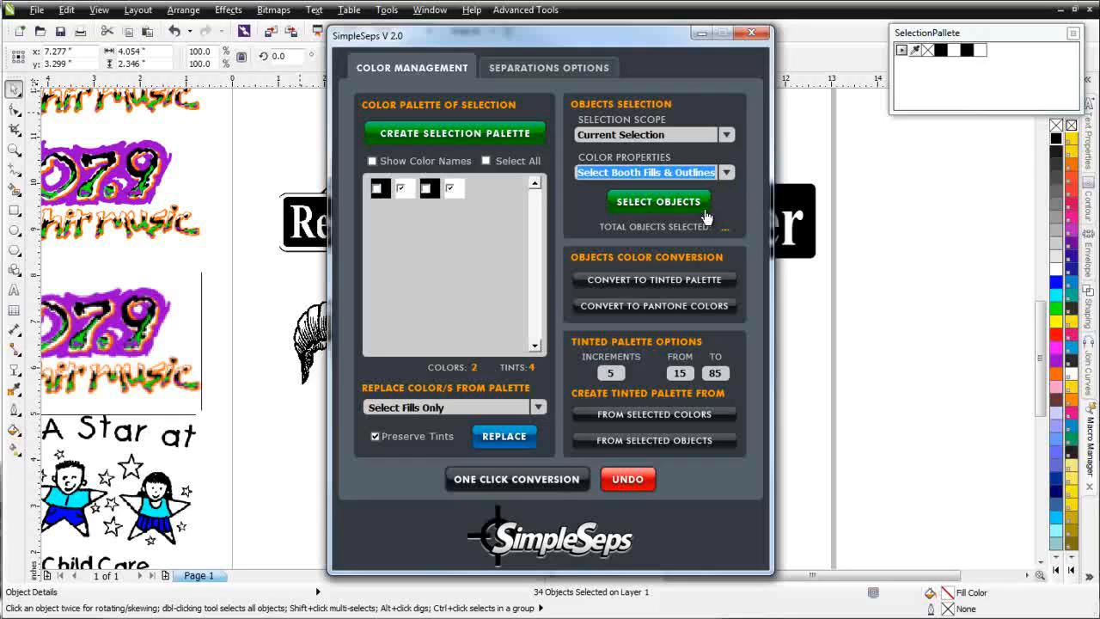
pyautogui.click(666, 207)
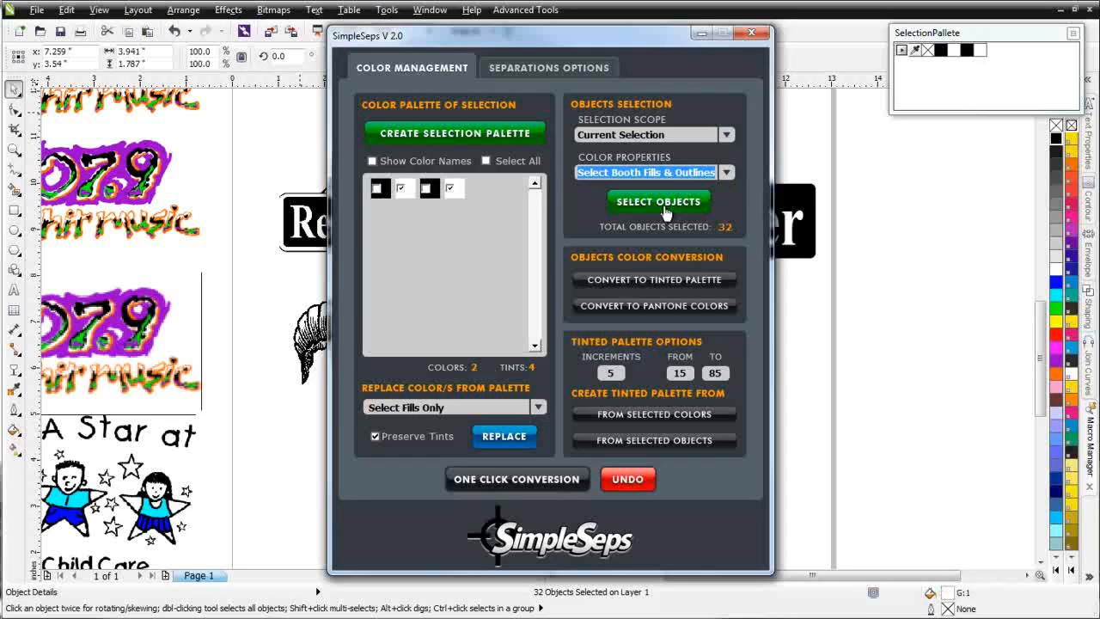
# Step: Dismiss the SimpleSeps window, clear the selection and select the black curve of the traced lobster
pyautogui.click(713, 33)
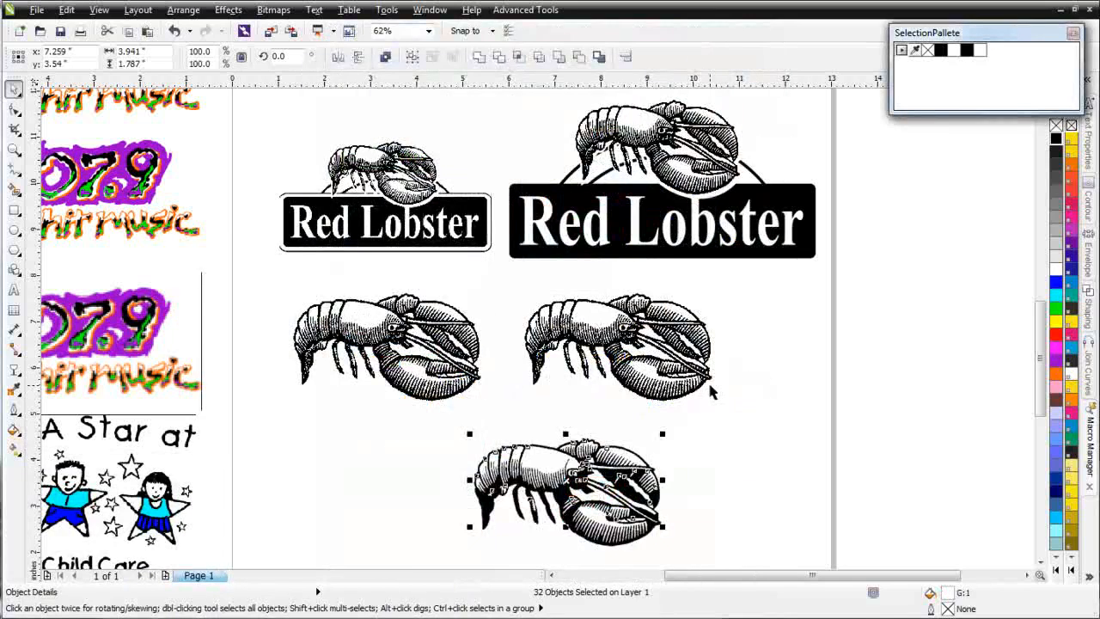
pyautogui.click(749, 442)
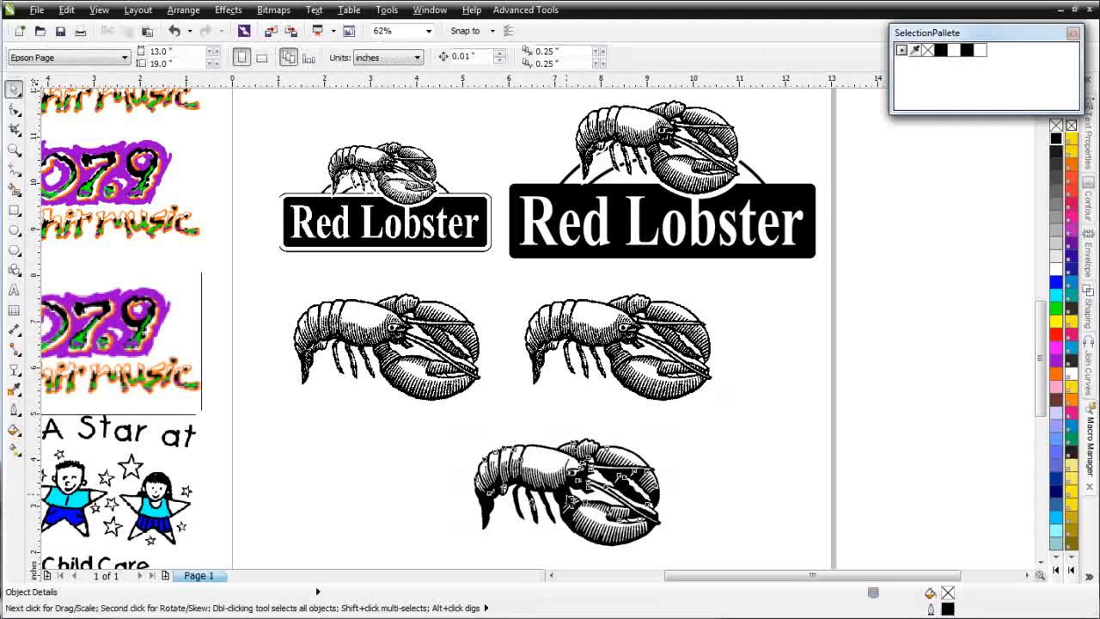
pyautogui.click(560, 500)
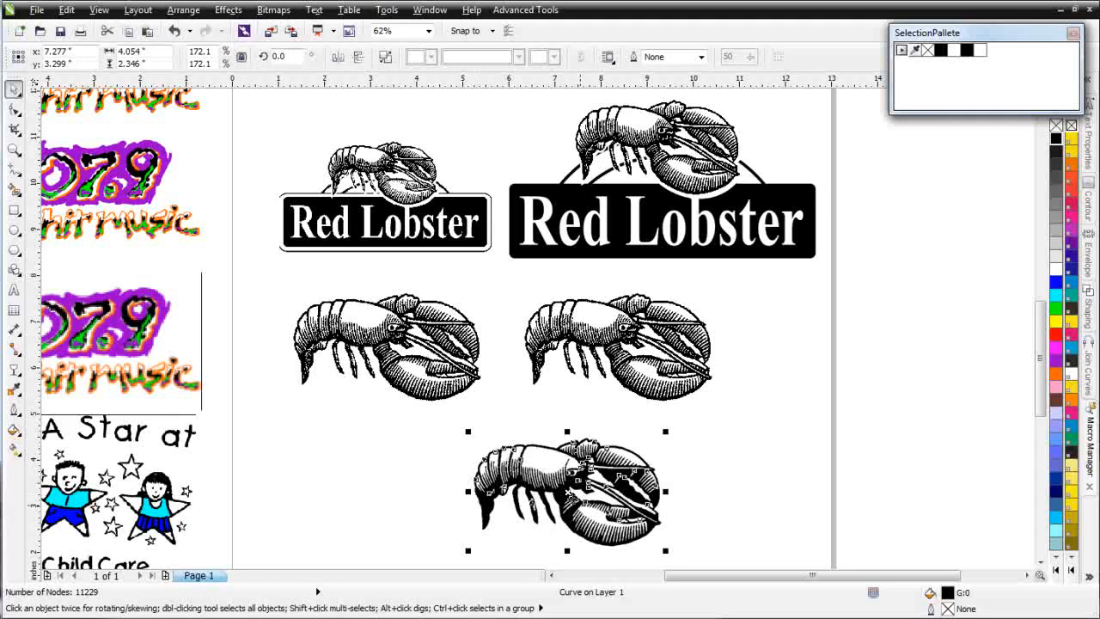
# Step: Break the selected black lobster curve apart and switch the display to Wireframe view
pyautogui.rightClick(564, 496)
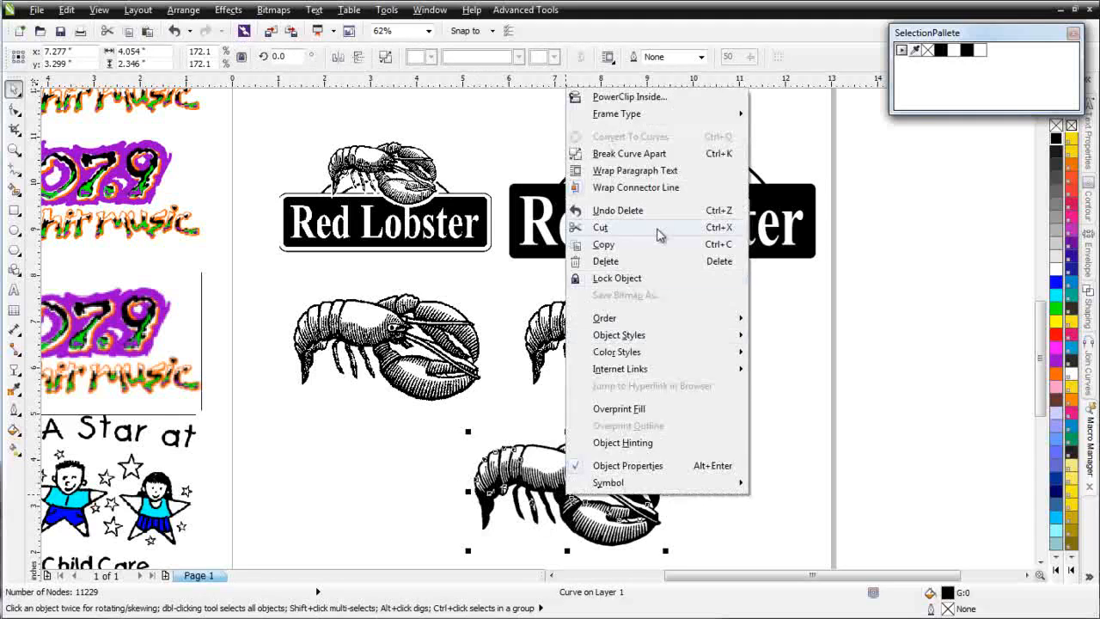
pyautogui.click(667, 162)
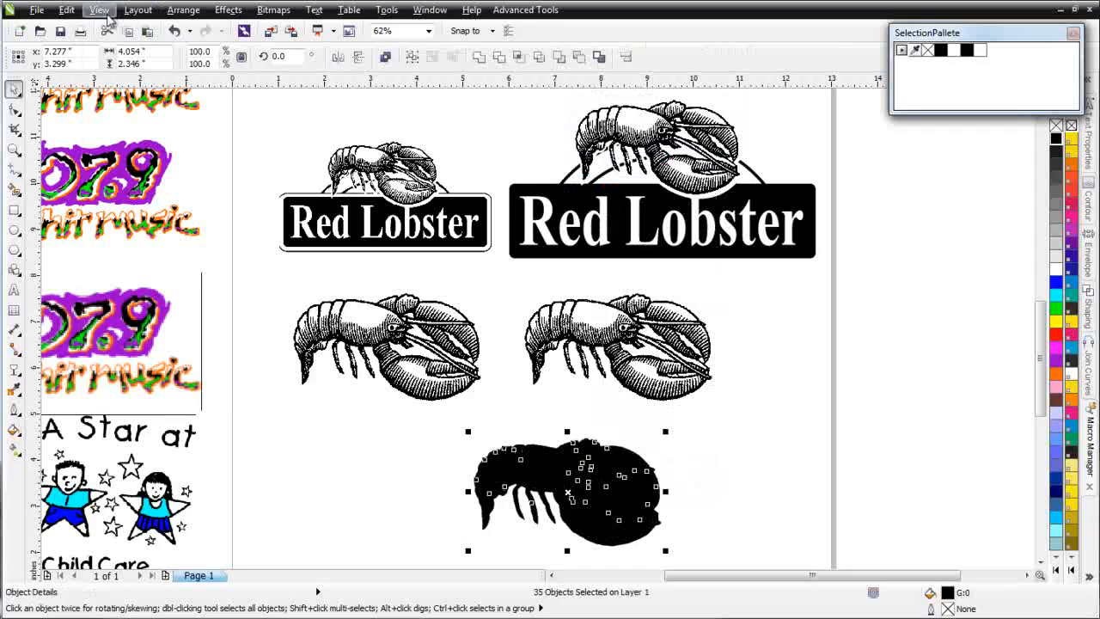
pyautogui.click(99, 10)
pyautogui.click(120, 44)
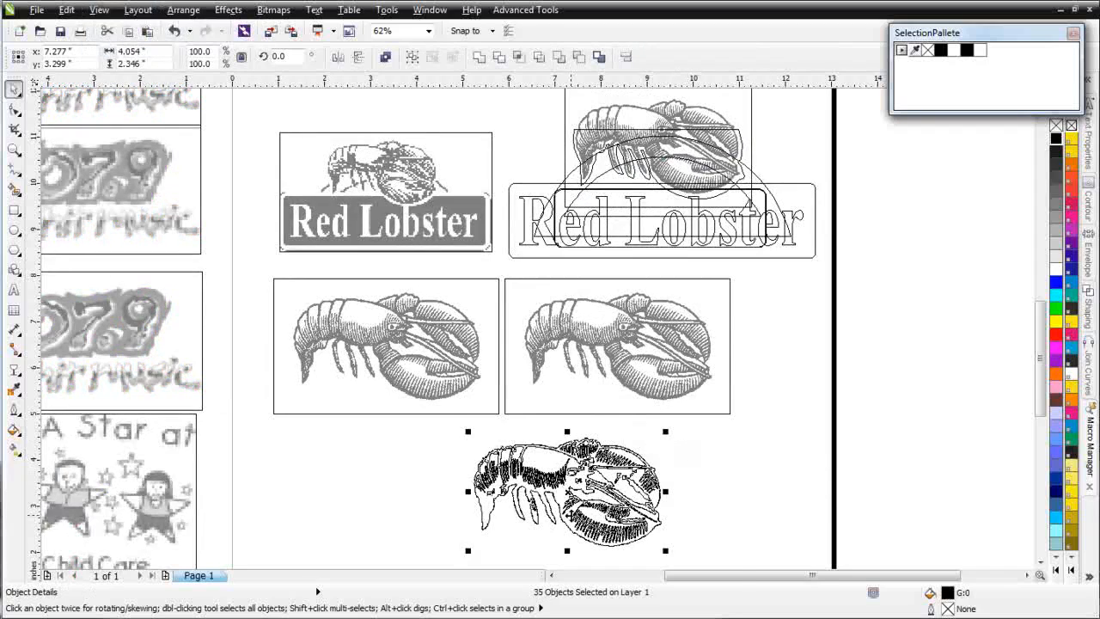
# Step: Combine the lobster's outer outline with the three openings between its claws and antennae, and switch to Enhanced view
pyautogui.scroll(2, 570, 515)
pyautogui.scroll(2, 570, 242)
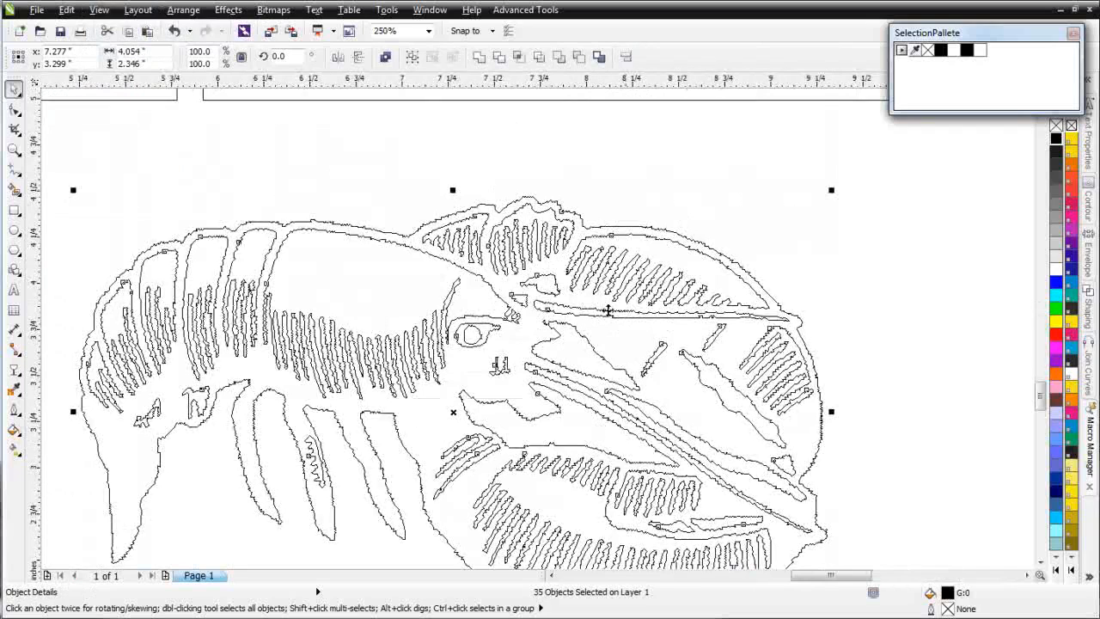
pyautogui.click(713, 175)
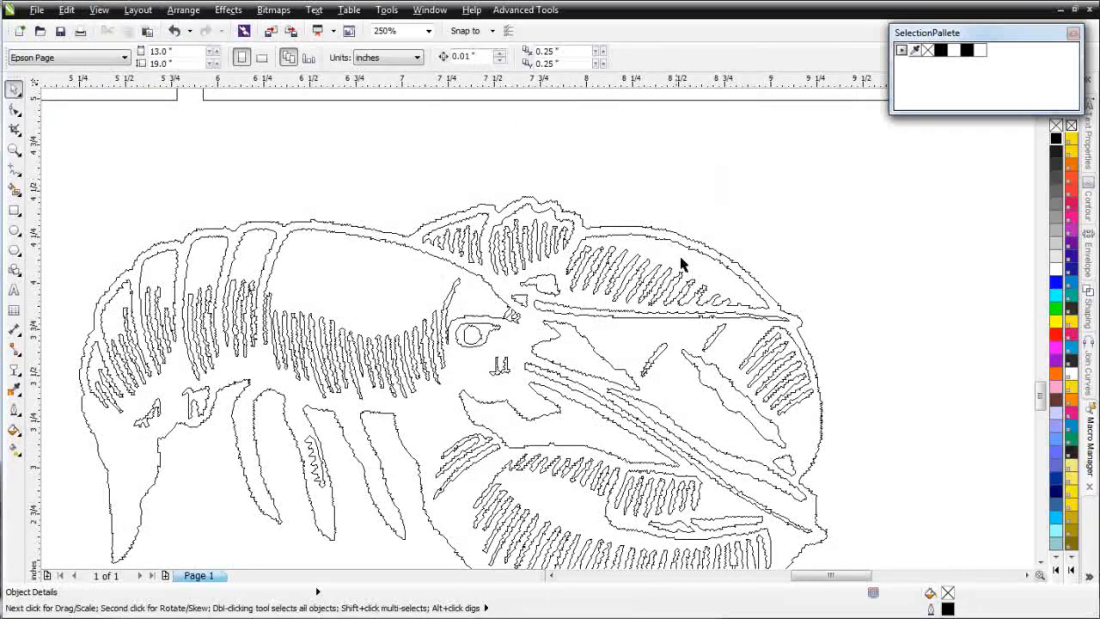
pyautogui.click(745, 273)
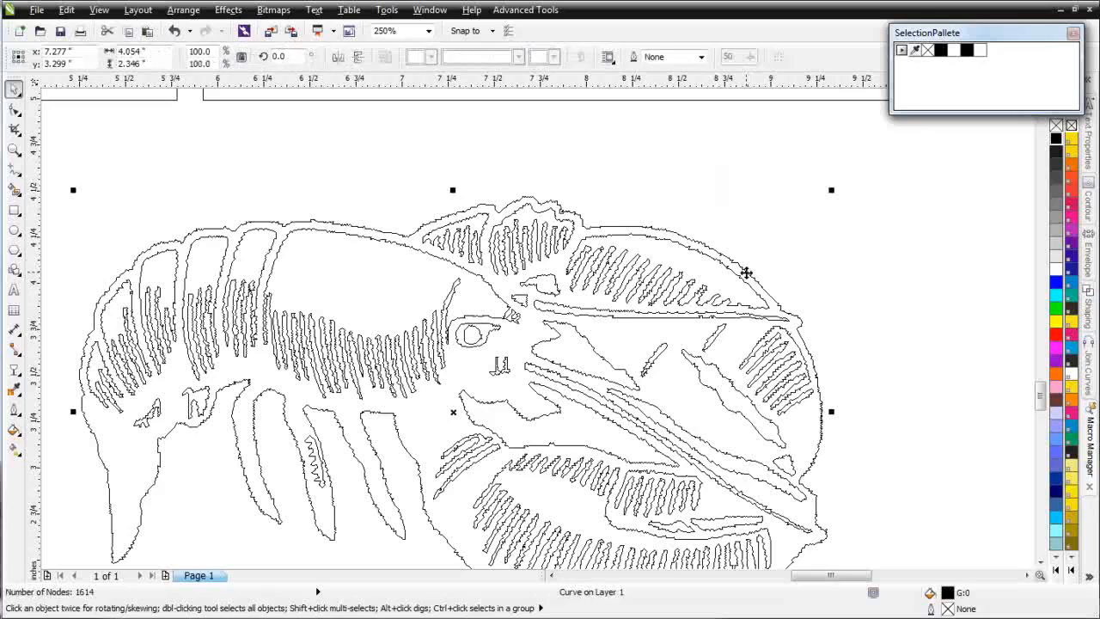
pyautogui.keyDown('shift'); pyautogui.click(577, 367); pyautogui.keyUp('shift')
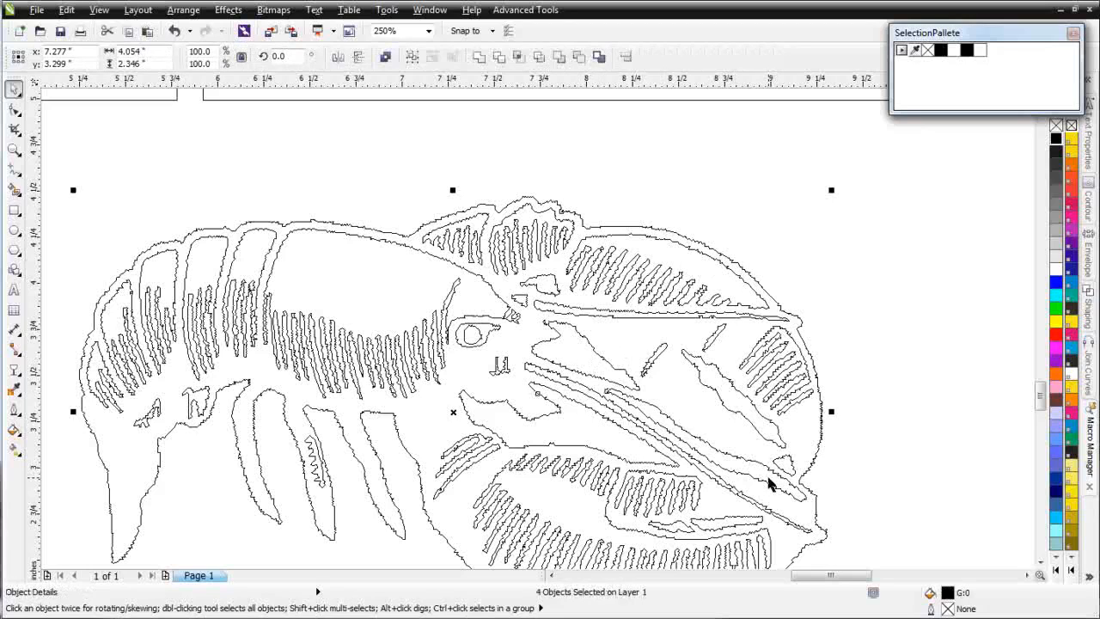
pyautogui.click(384, 57)
pyautogui.click(99, 10)
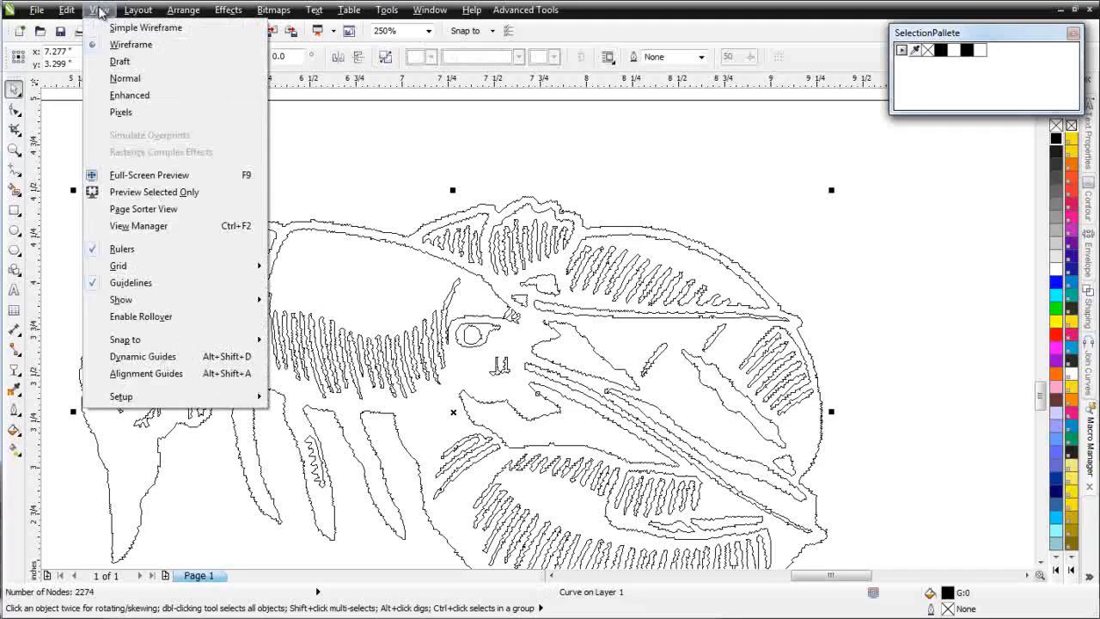
pyautogui.click(140, 95)
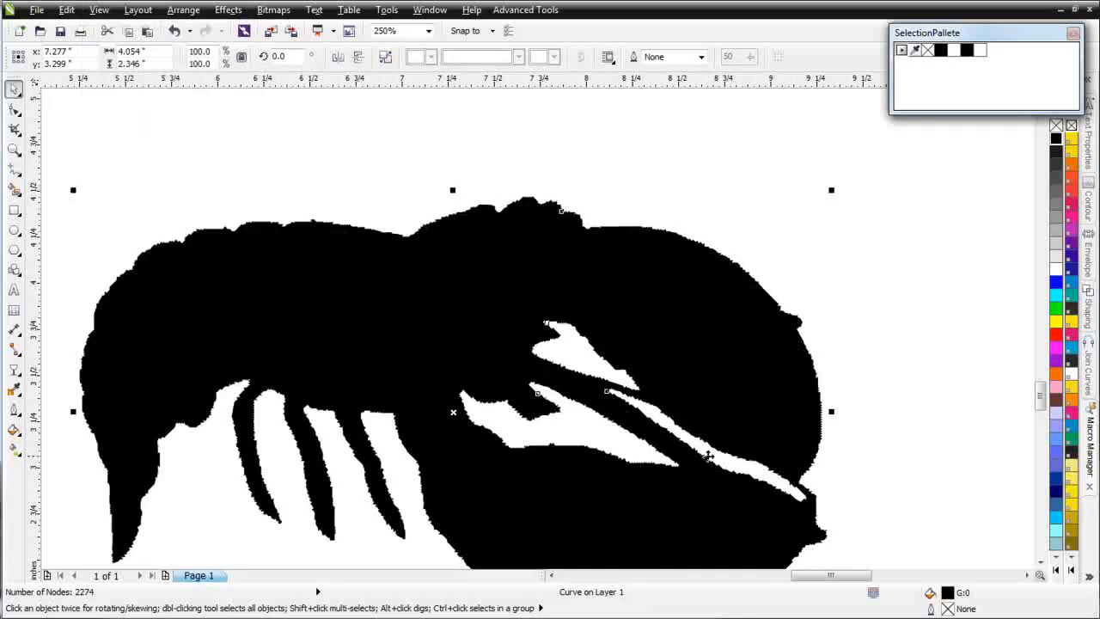
# Step: Move the combined silhouette away from the trace and delete all the leftover detail pieces
pyautogui.press('F3')
pyautogui.moveTo(465, 320); pyautogui.dragTo(883, 406)
pyautogui.moveTo(135, 177); pyautogui.dragTo(681, 478)
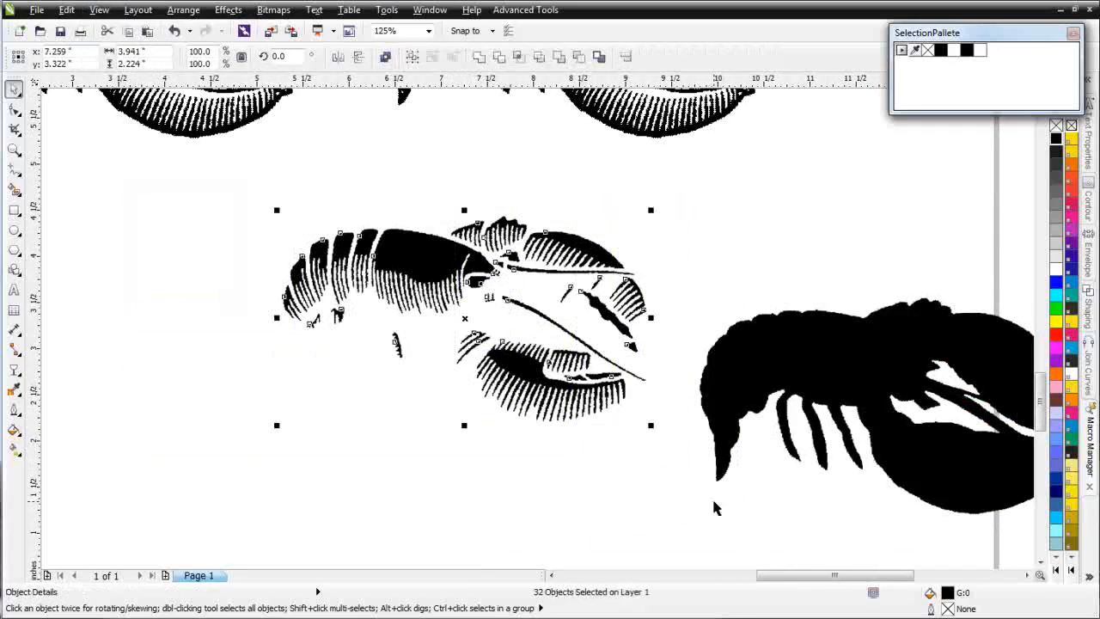
pyautogui.press('Delete')
# Step: Move the black silhouette over the lobster bitmap directly below the original Red Lobster logo
pyautogui.click(767, 335)
pyautogui.moveTo(830, 346); pyautogui.dragTo(306, 221)
pyautogui.press('F3')
pyautogui.moveTo(583, 347); pyautogui.dragTo(499, 235)
pyautogui.click(527, 331)
pyautogui.moveTo(527, 332); pyautogui.dragTo(428, 203)
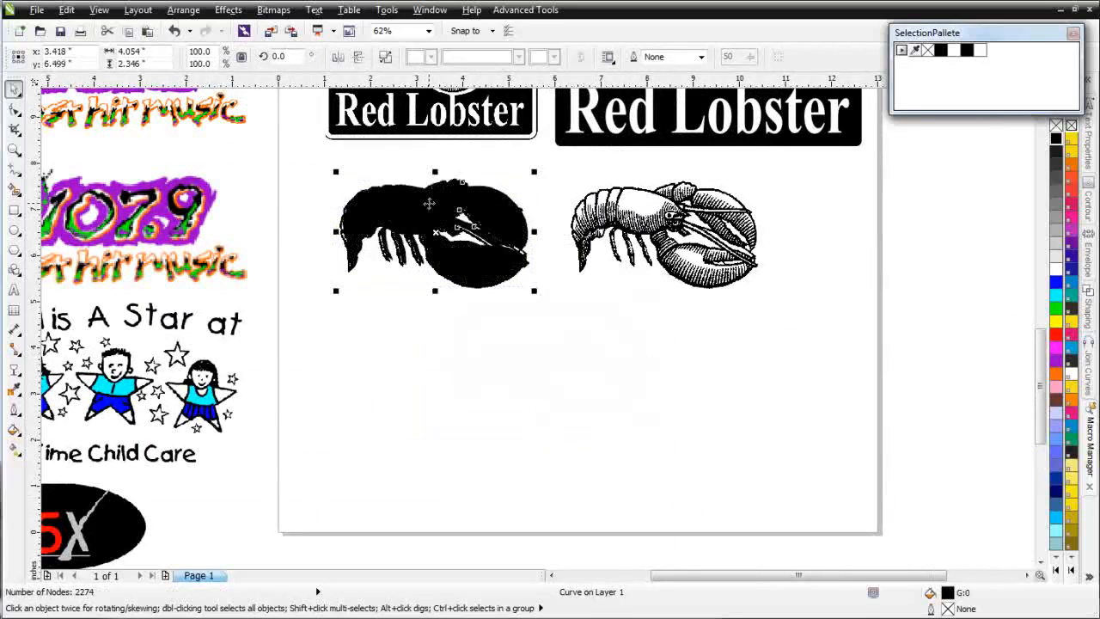
# Step: Fill the silhouette with PANTONE Yellow C and send it to the back of the page behind the lobster bitmap
pyautogui.scroll(2, 424, 206)
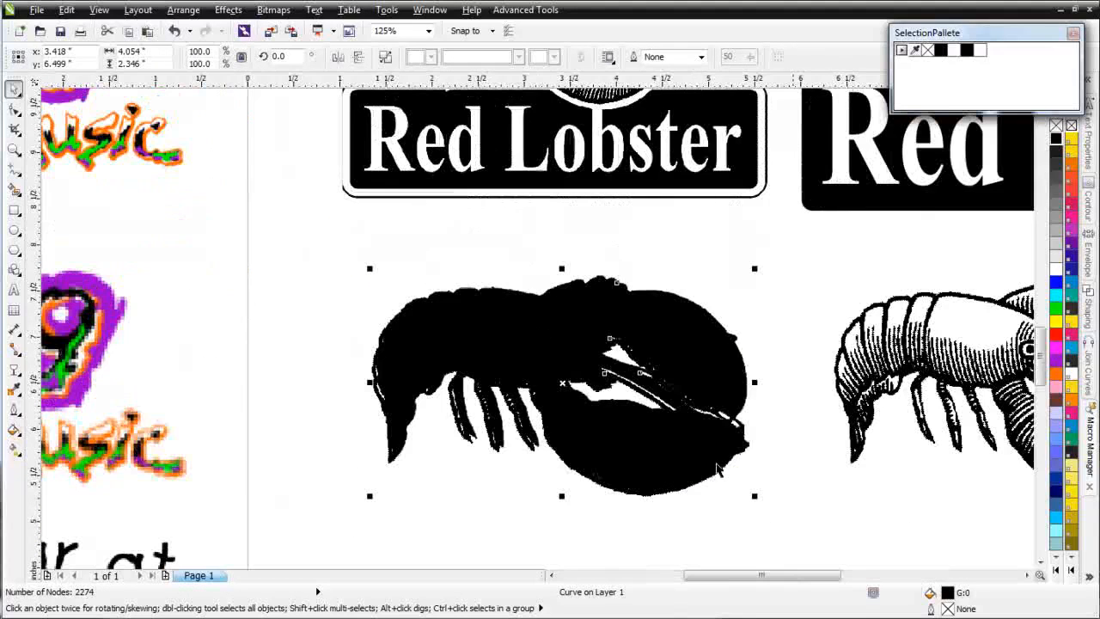
pyautogui.click(1072, 145)
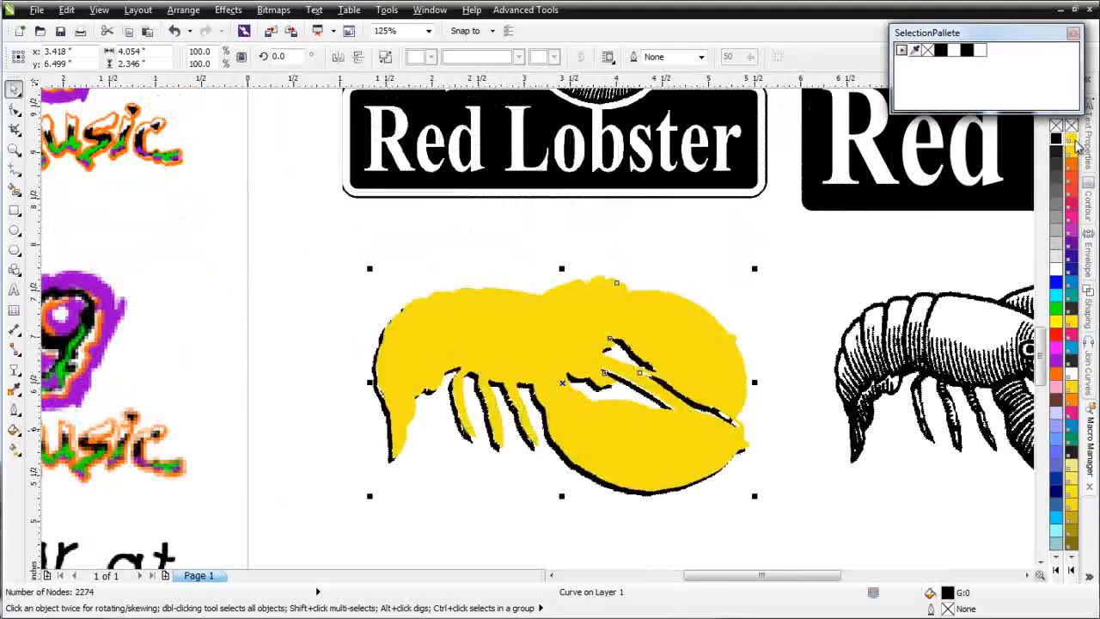
pyautogui.rightClick(543, 333)
pyautogui.moveTo(675, 564)
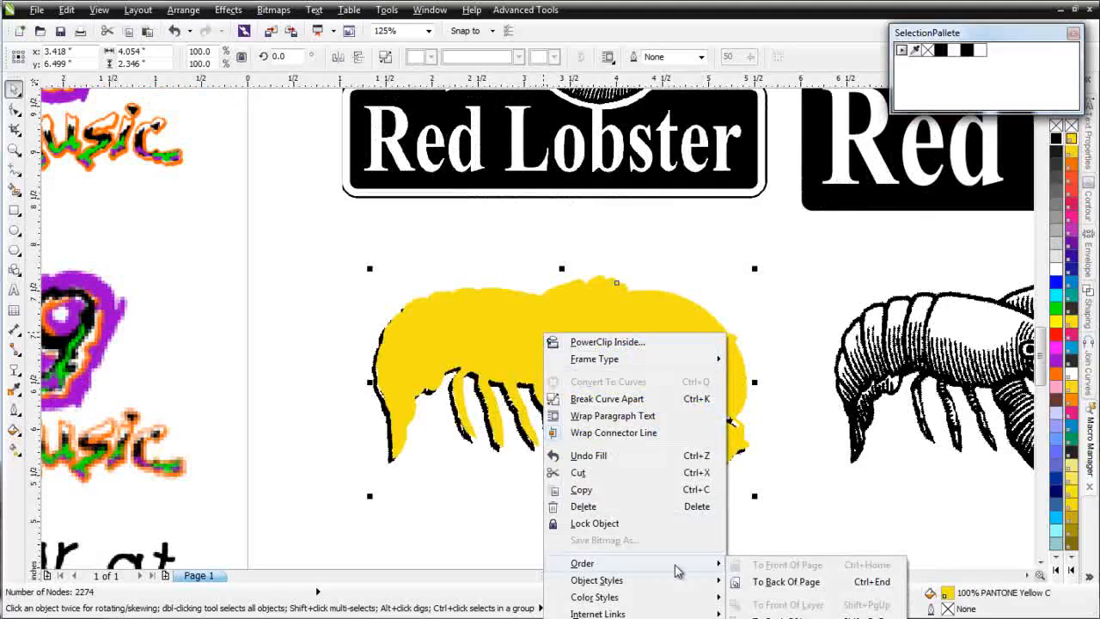
pyautogui.click(795, 583)
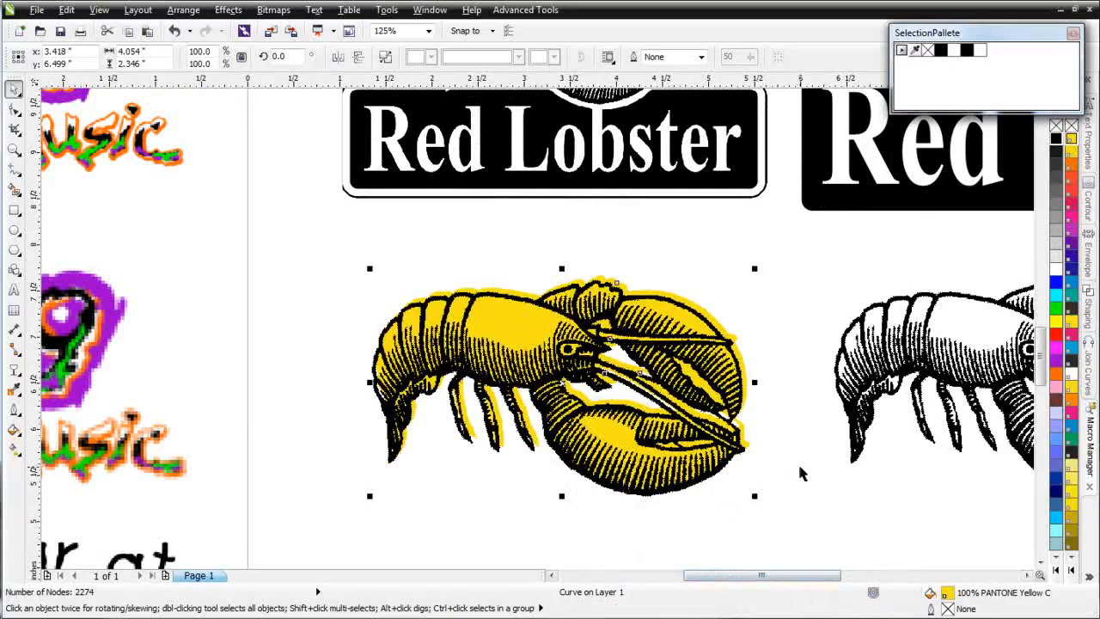
# Step: Select the lobster bitmap and the yellow silhouette together, align their centres, and check the fit up close
pyautogui.moveTo(284, 229); pyautogui.dragTo(806, 543)
pyautogui.press('Right')
pyautogui.press('Right')
pyautogui.press('Up')
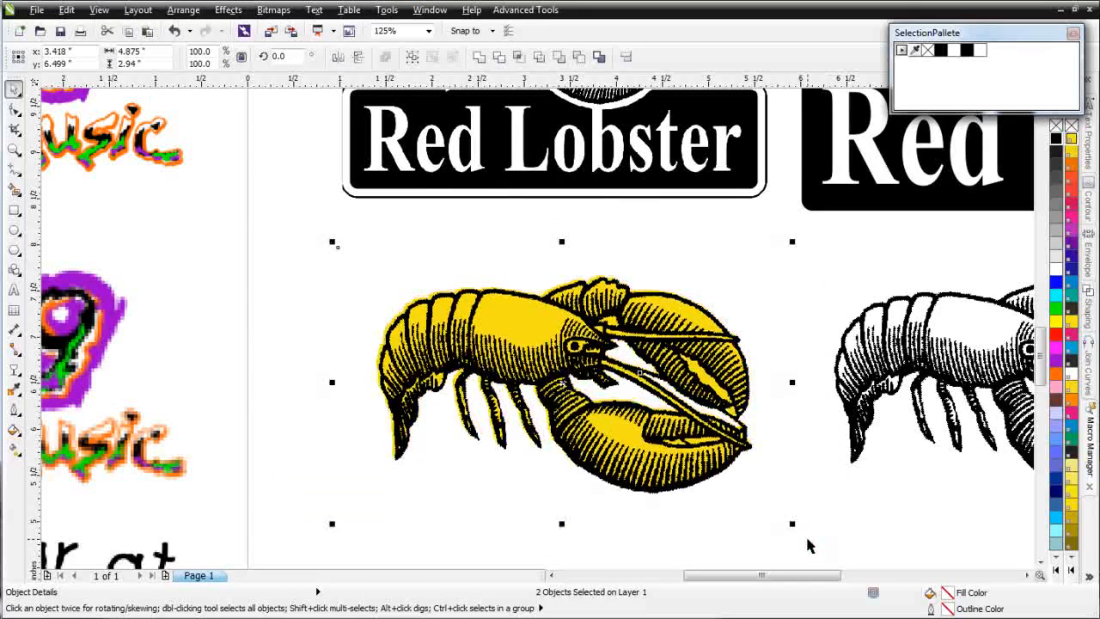
pyautogui.scroll(1, 776, 492)
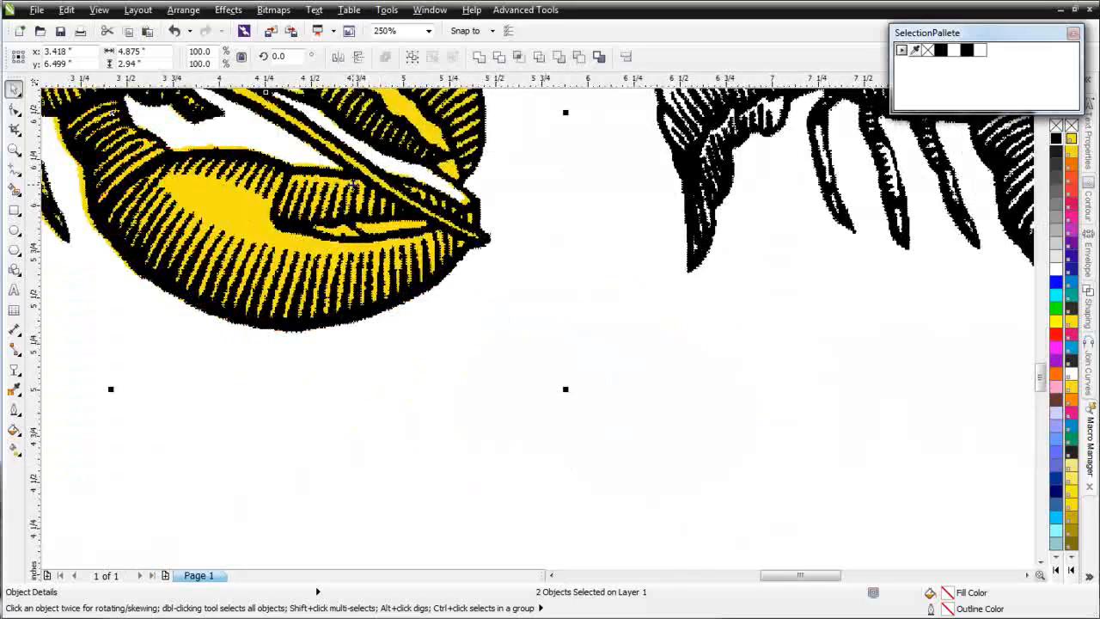
pyautogui.scroll(-1, 352, 185)
pyautogui.scroll(1, 452, 283)
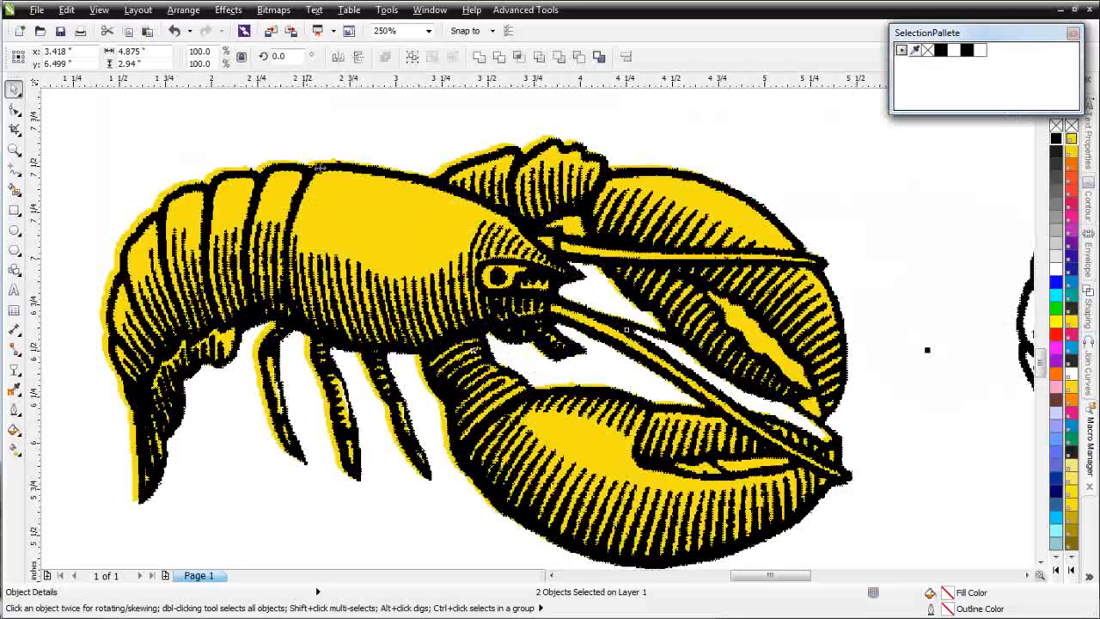
# Step: Nudge only the yellow silhouette 0.03" right and 0.02" down so it fits under the bitmap's line work
pyautogui.click(989, 239)
pyautogui.click(451, 237)
pyautogui.keyDown('alt'); pyautogui.click(452, 234); pyautogui.keyUp('alt')
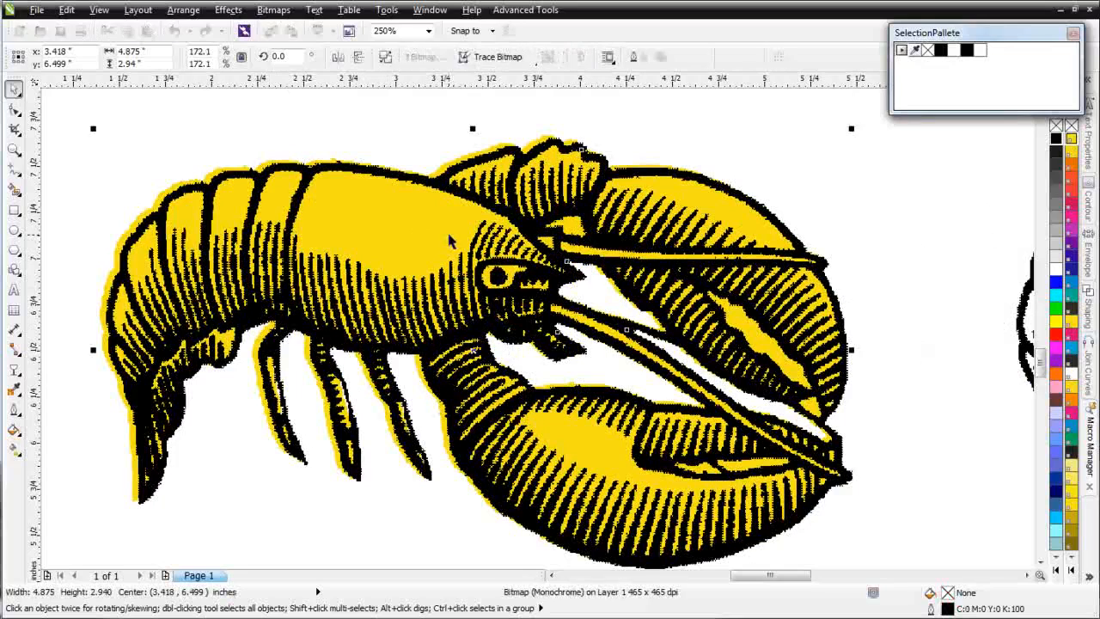
pyautogui.press('Right')
pyautogui.press('Right')
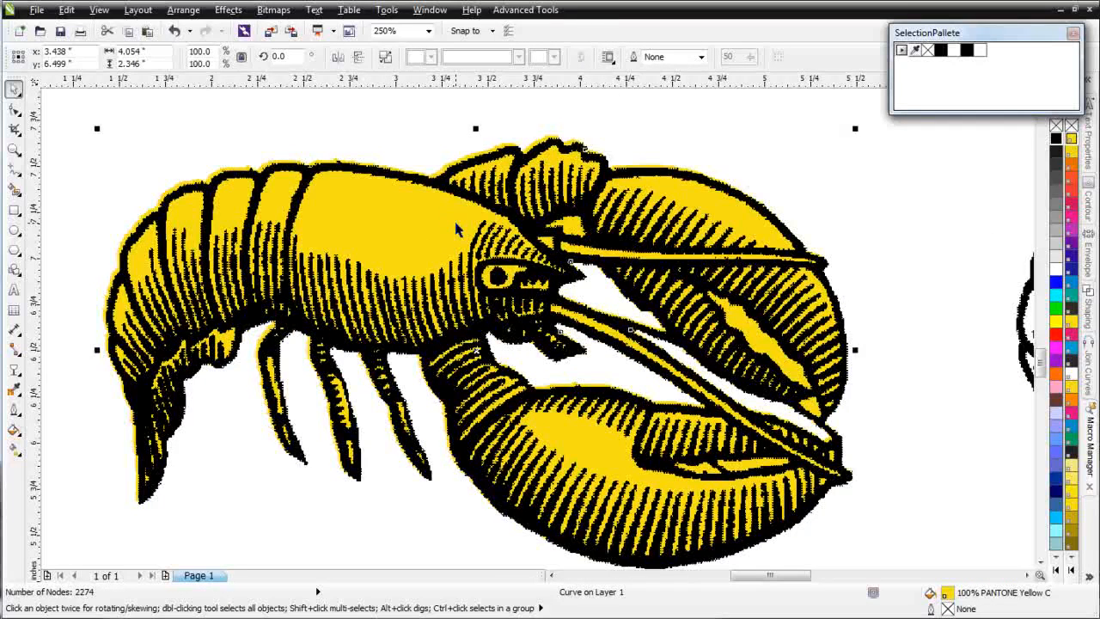
pyautogui.press('Down')
pyautogui.press('Down')
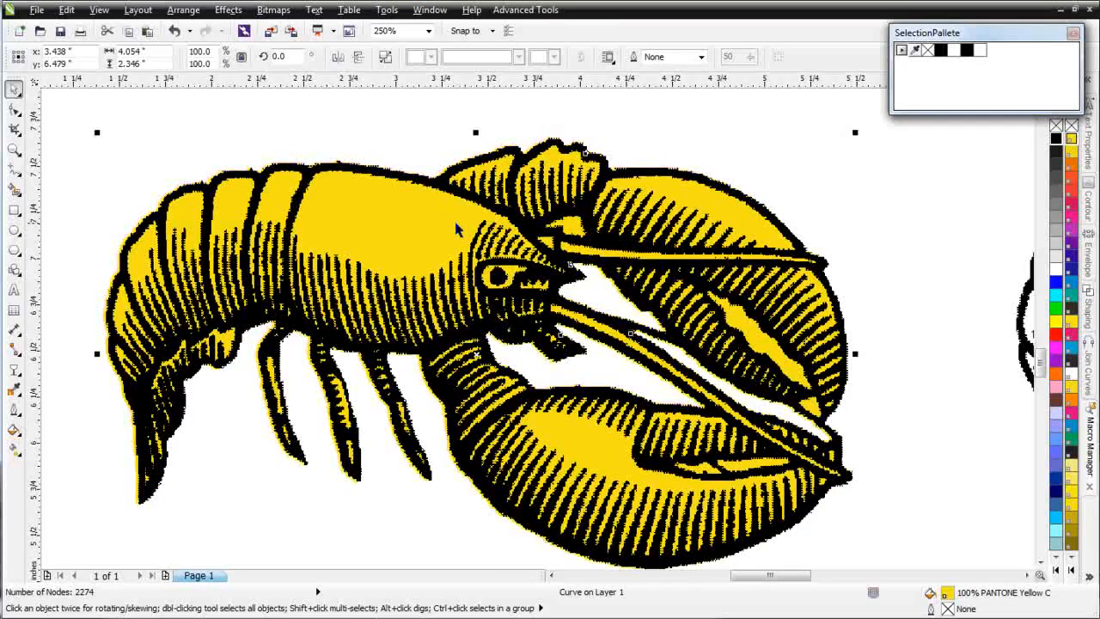
pyautogui.press('Right')
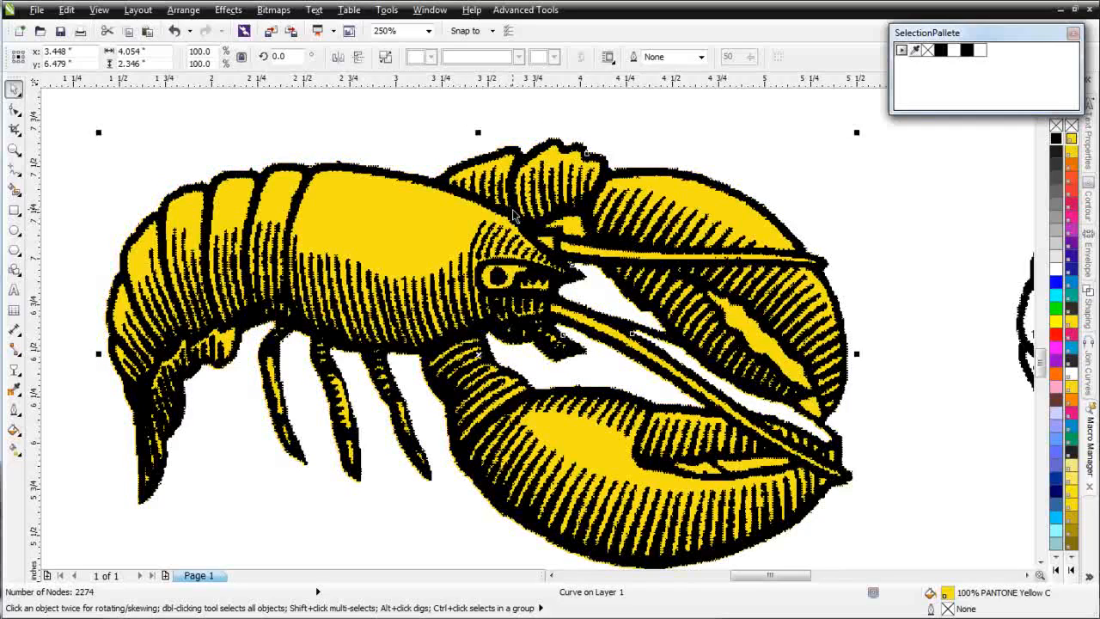
# Step: Delete the spare black-and-white lobster bitmap and place a copy of the original logo bitmap in the empty area beside the yellow lobster
pyautogui.scroll(-1, 717, 376)
pyautogui.scroll(-1, 535, 330)
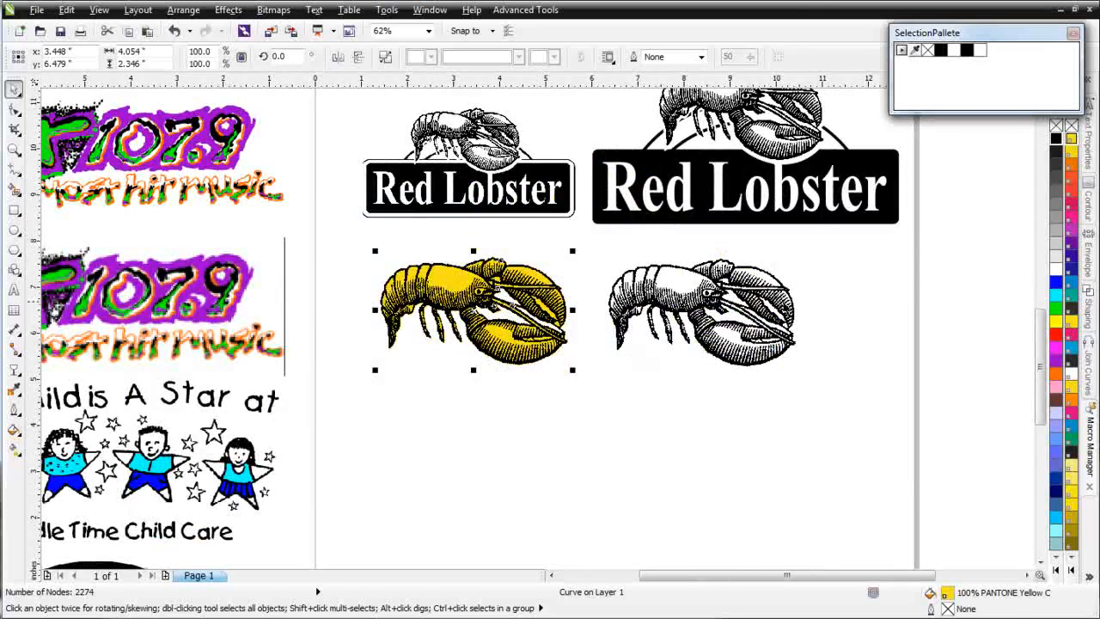
pyautogui.click(737, 302)
pyautogui.press('Delete')
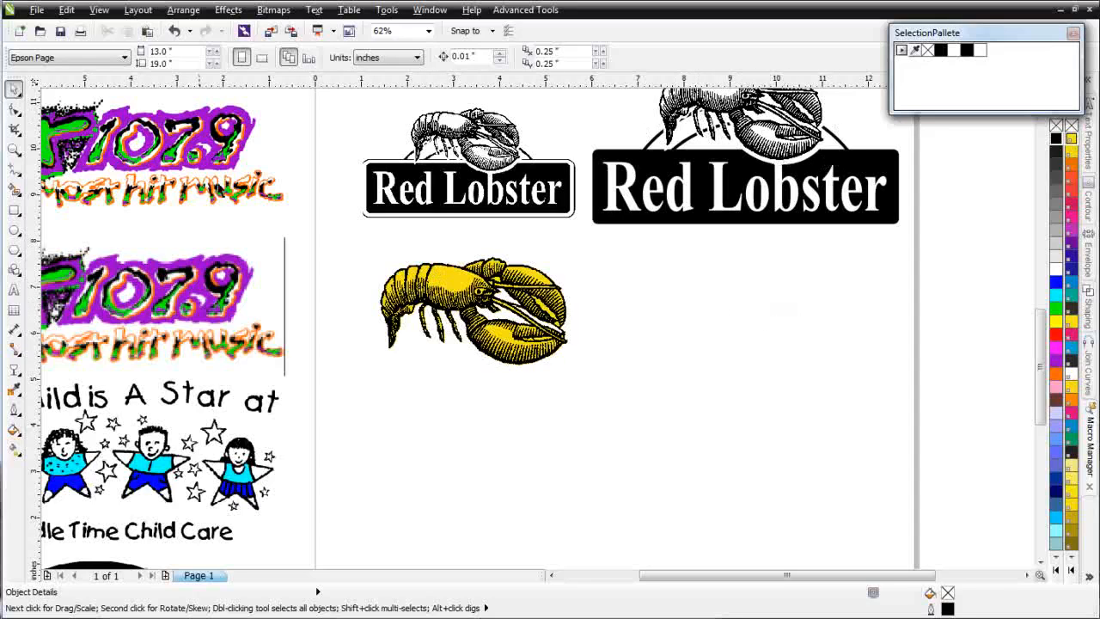
pyautogui.click(420, 209)
pyautogui.moveTo(490, 194); pyautogui.dragTo(747, 403)
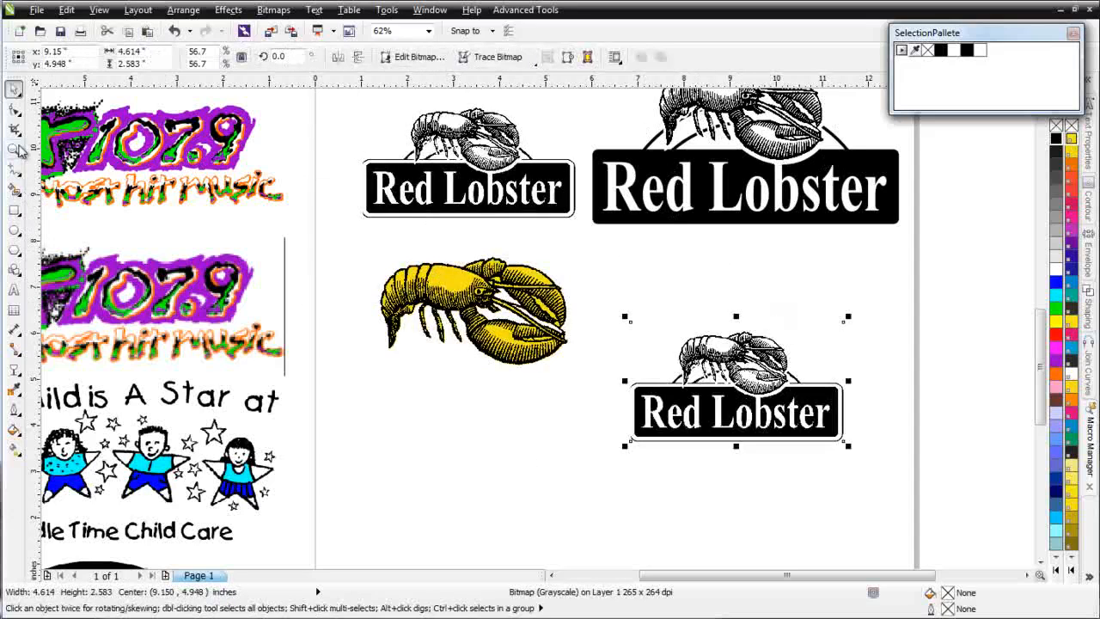
# Step: Draw a rectangle about 4.41 × 1.08" over the copied logo's black panel and round its corners to about 0.074"
pyautogui.click(13, 147)
pyautogui.moveTo(600, 299); pyautogui.dragTo(909, 487)
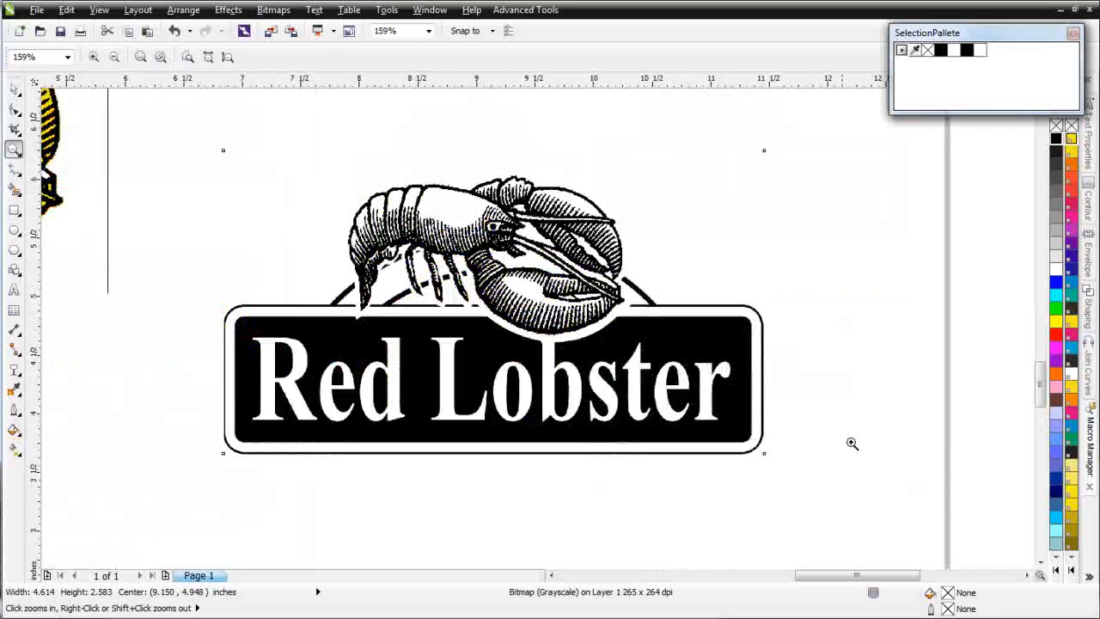
pyautogui.moveTo(186, 242); pyautogui.dragTo(790, 515)
pyautogui.click(14, 211)
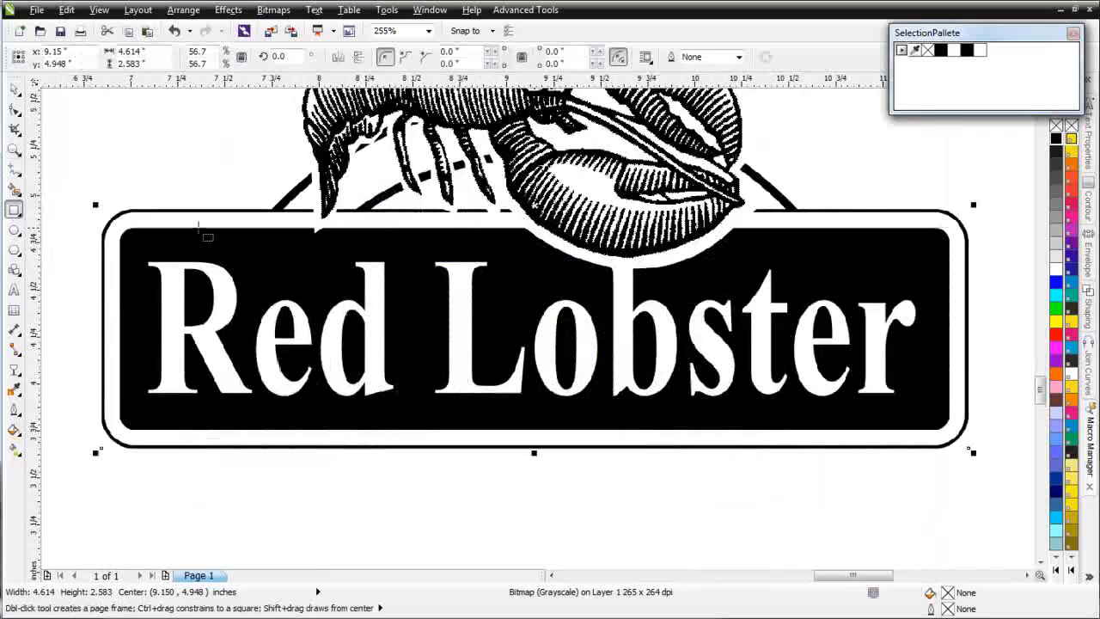
pyautogui.moveTo(121, 228); pyautogui.dragTo(958, 440)
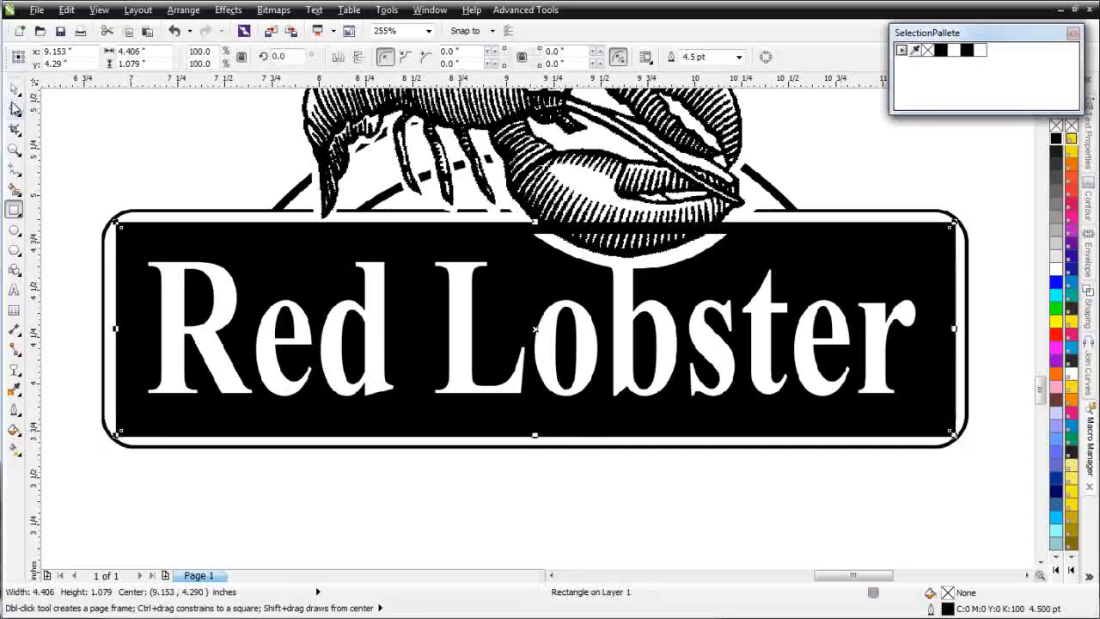
pyautogui.click(14, 109)
pyautogui.moveTo(121, 225); pyautogui.dragTo(135, 229)
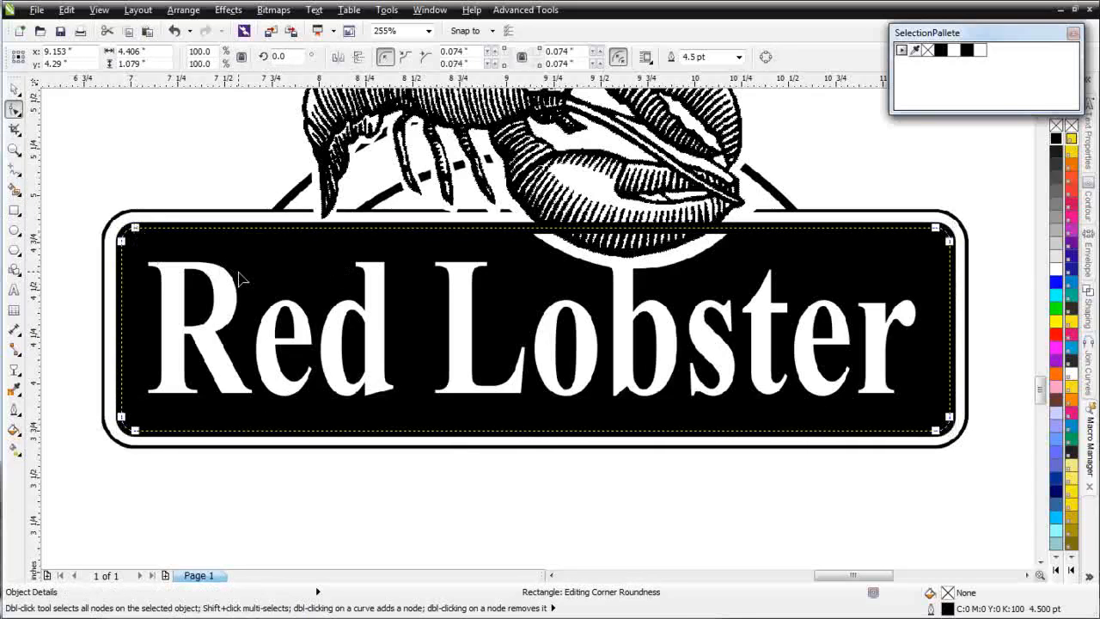
# Step: Remove the rounded rectangle's outline and fill it with black
pyautogui.rightClick(930, 52)
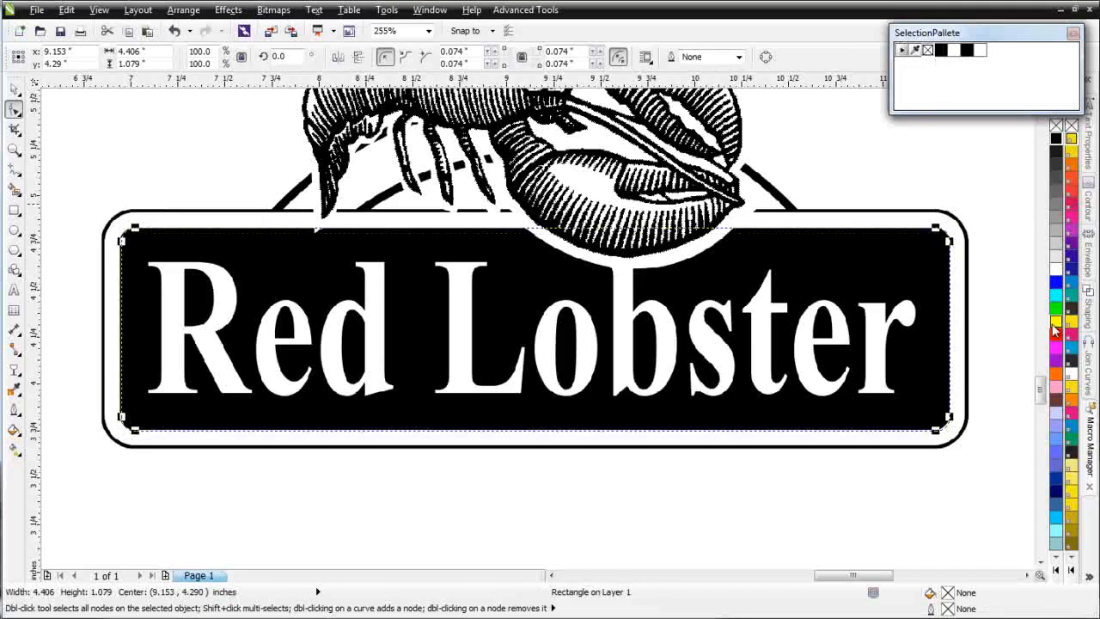
pyautogui.click(1055, 335)
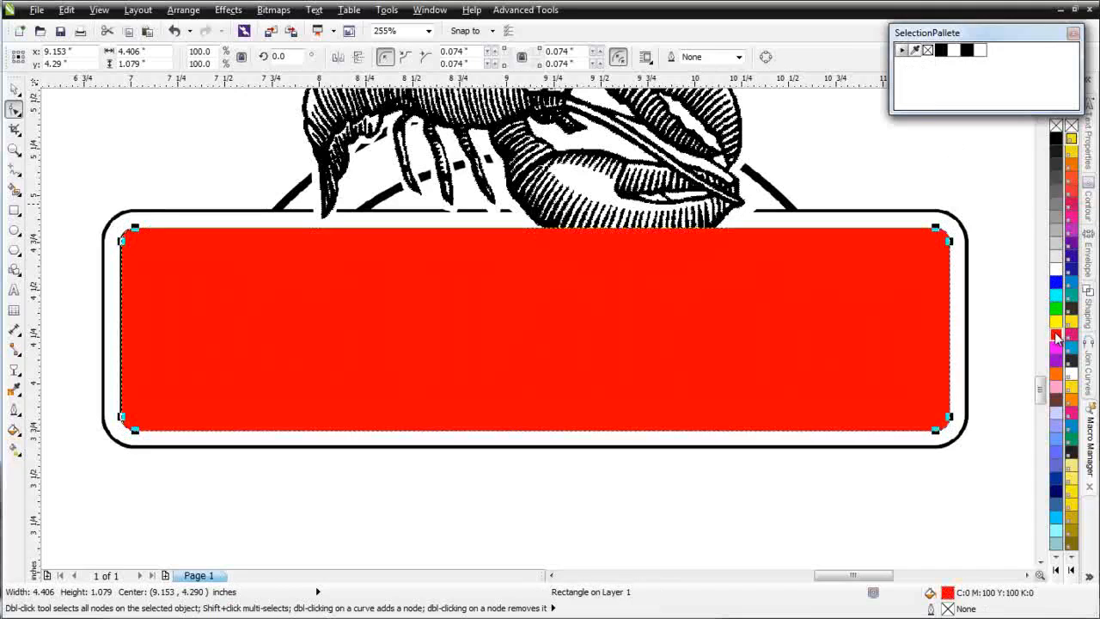
pyautogui.click(941, 51)
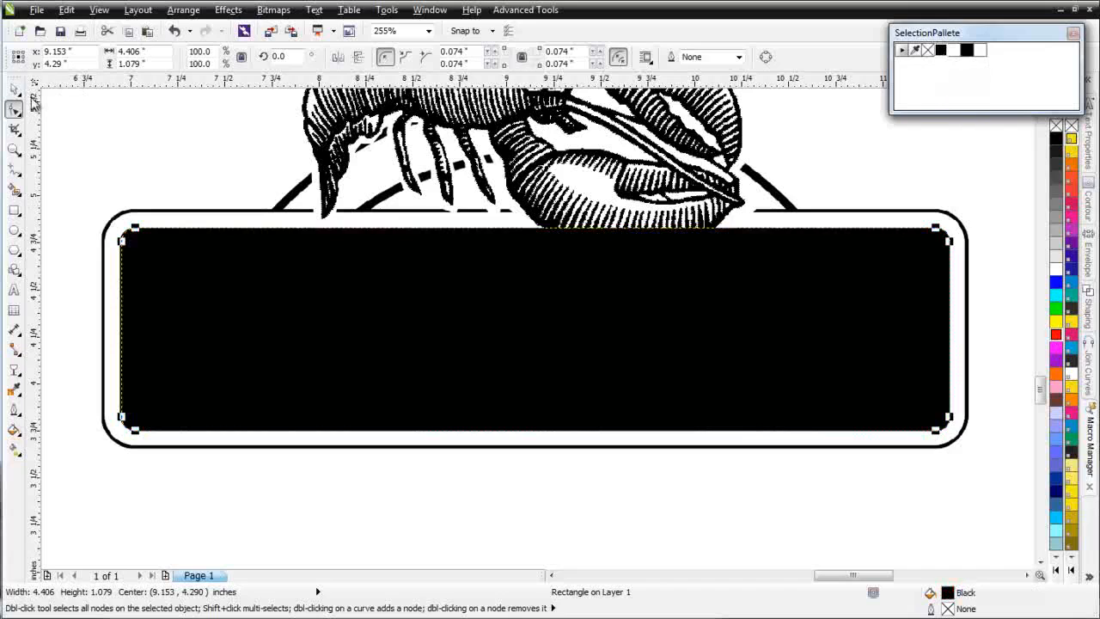
# Step: Send the black rounded rectangle to the back of the page behind the logo bitmap and clear the selection
pyautogui.click(13, 89)
pyautogui.rightClick(545, 337)
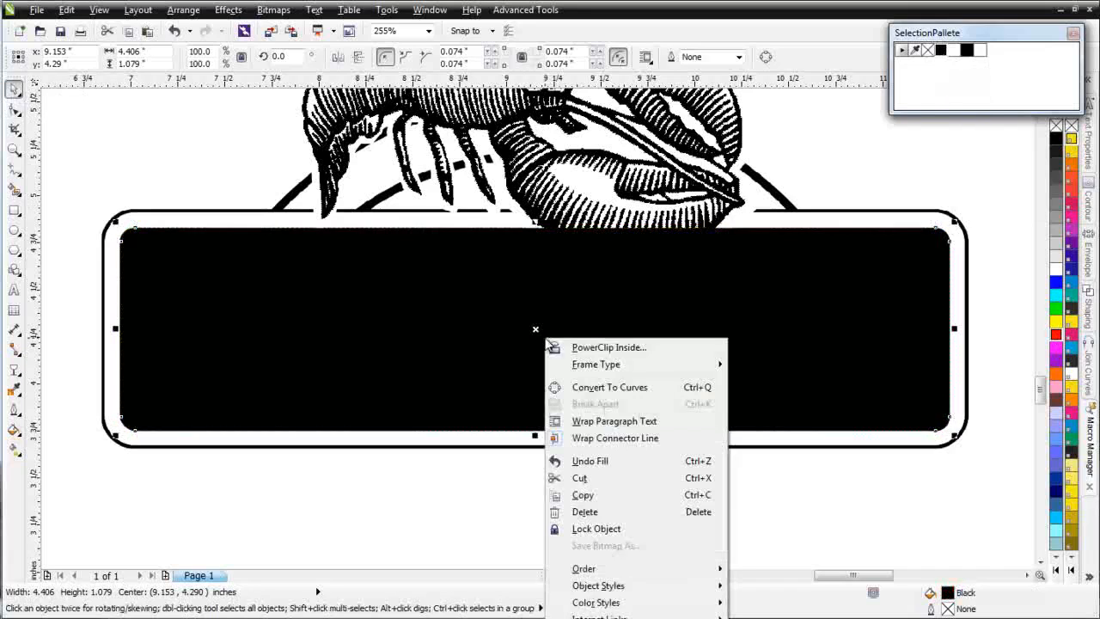
pyautogui.moveTo(647, 573)
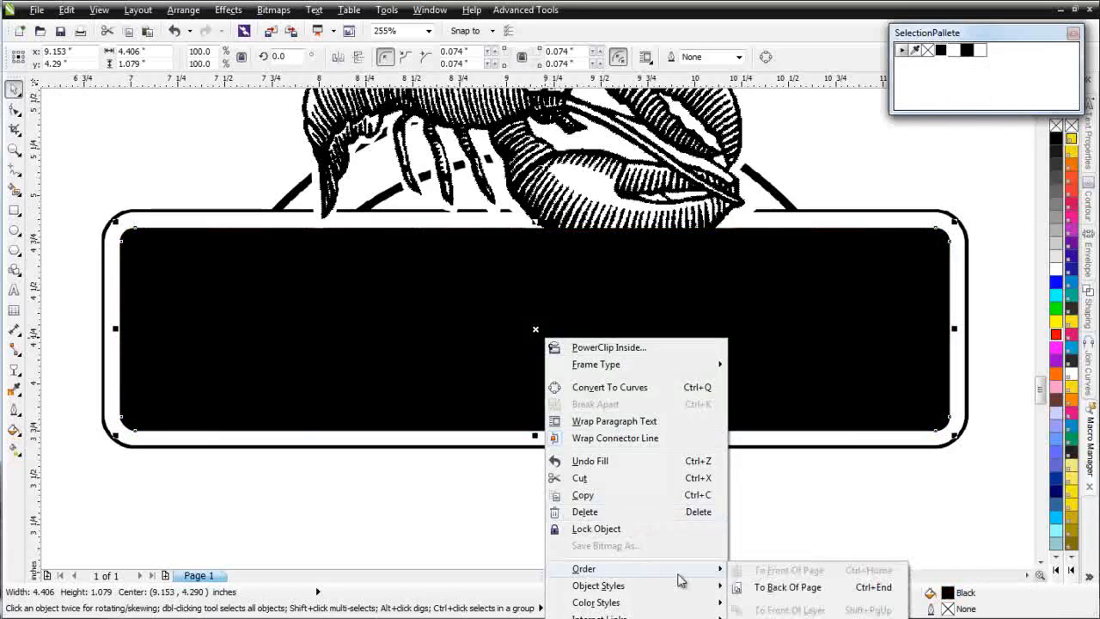
pyautogui.click(797, 590)
pyautogui.click(685, 494)
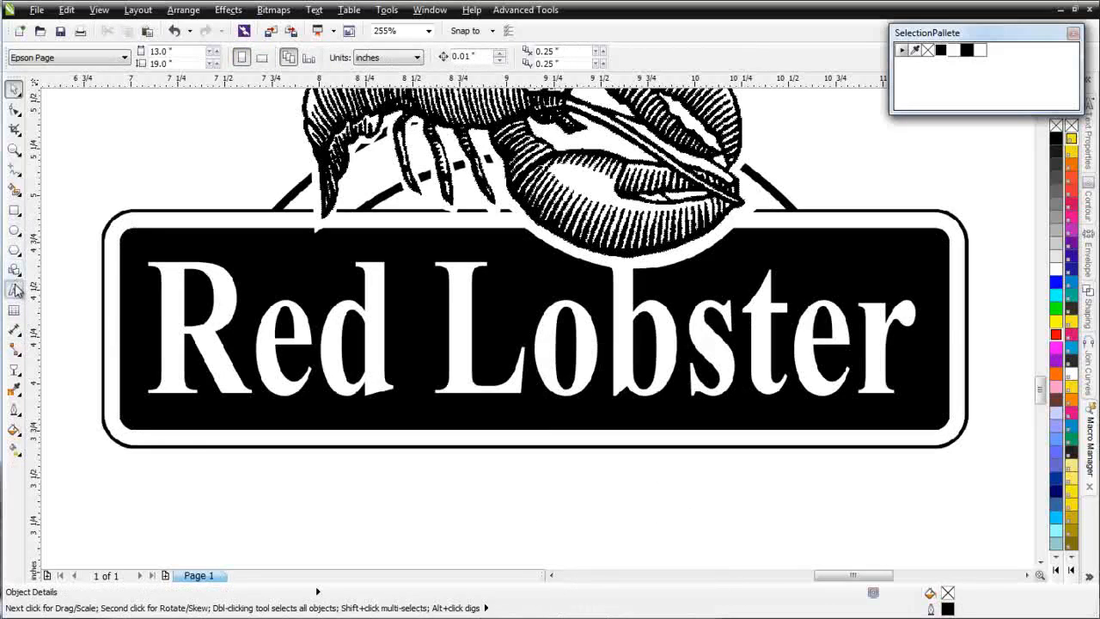
# Step: Add the artistic text "Red Lobster" in the empty area just below the sign panel
pyautogui.click(186, 489)
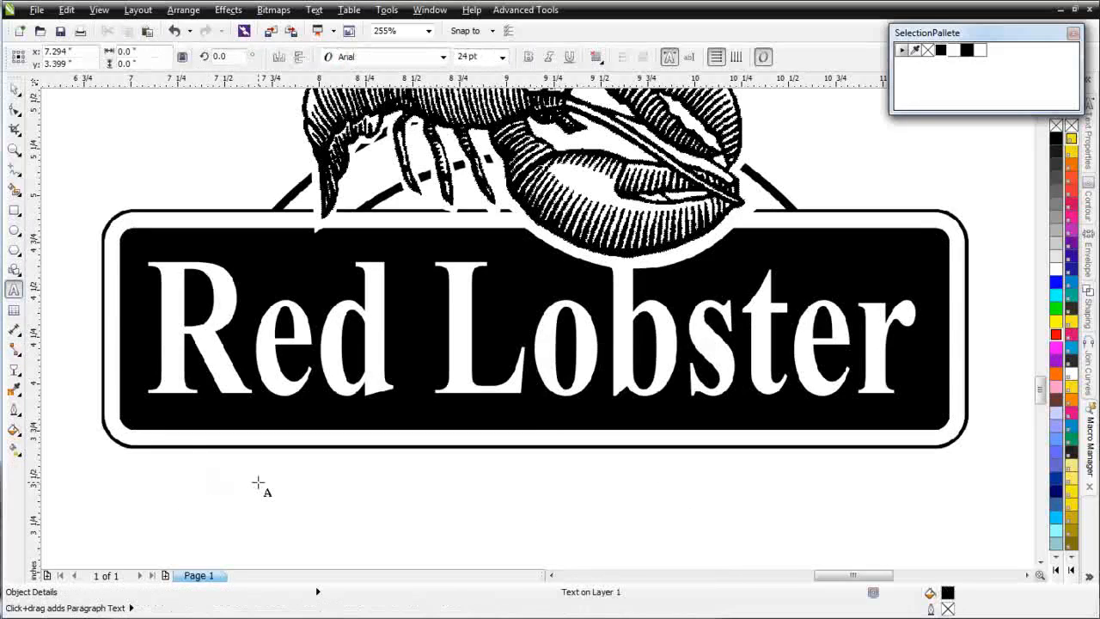
pyautogui.write('Red ')
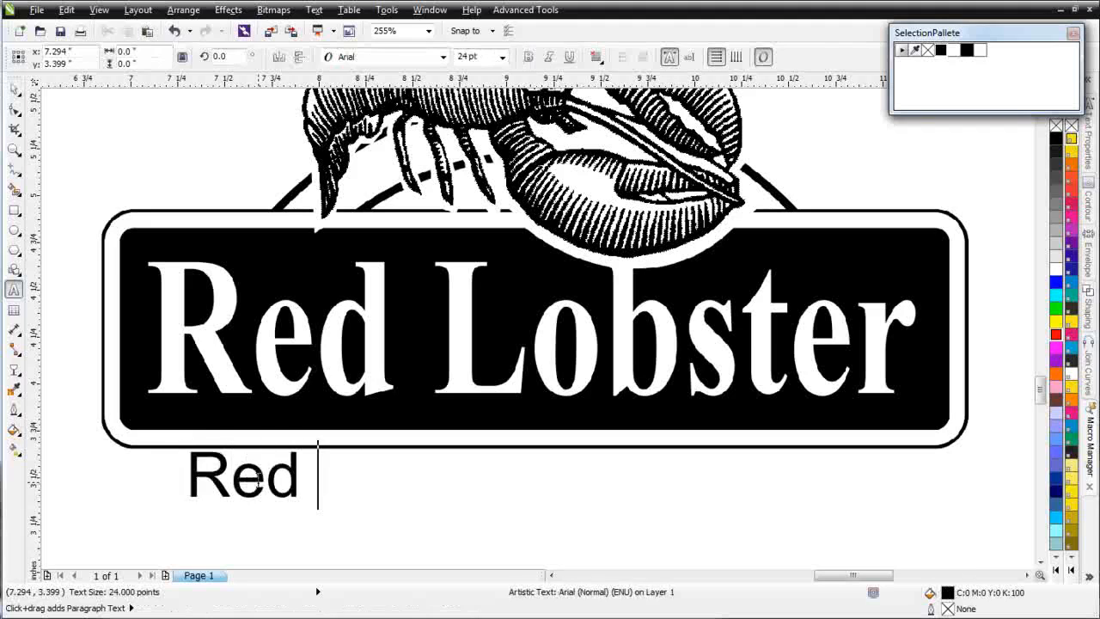
pyautogui.write('Lobster')
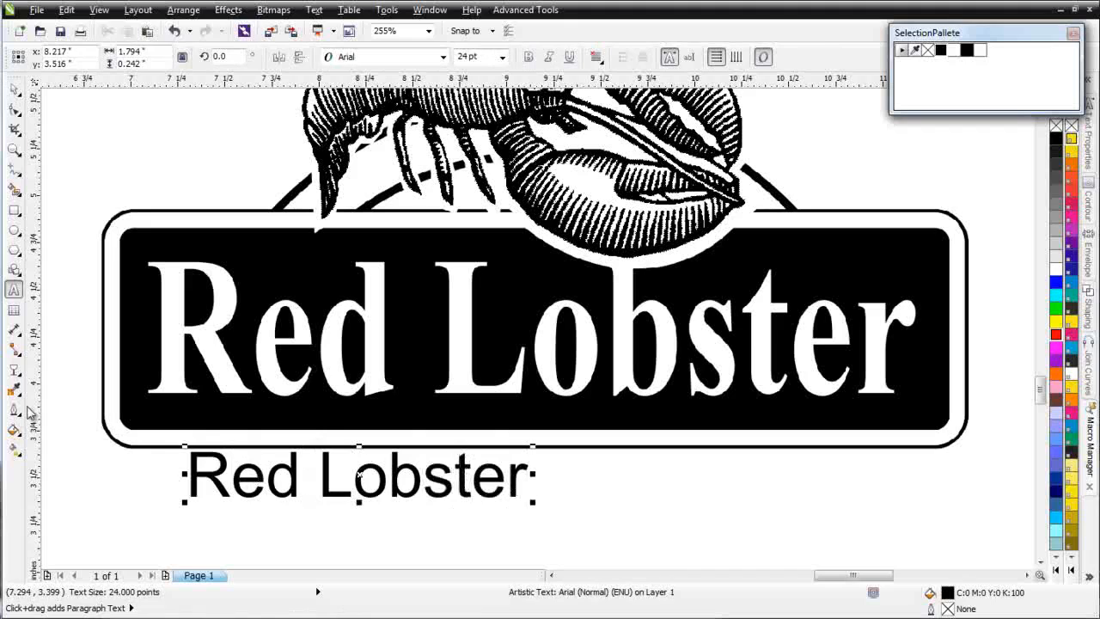
pyautogui.click(16, 92)
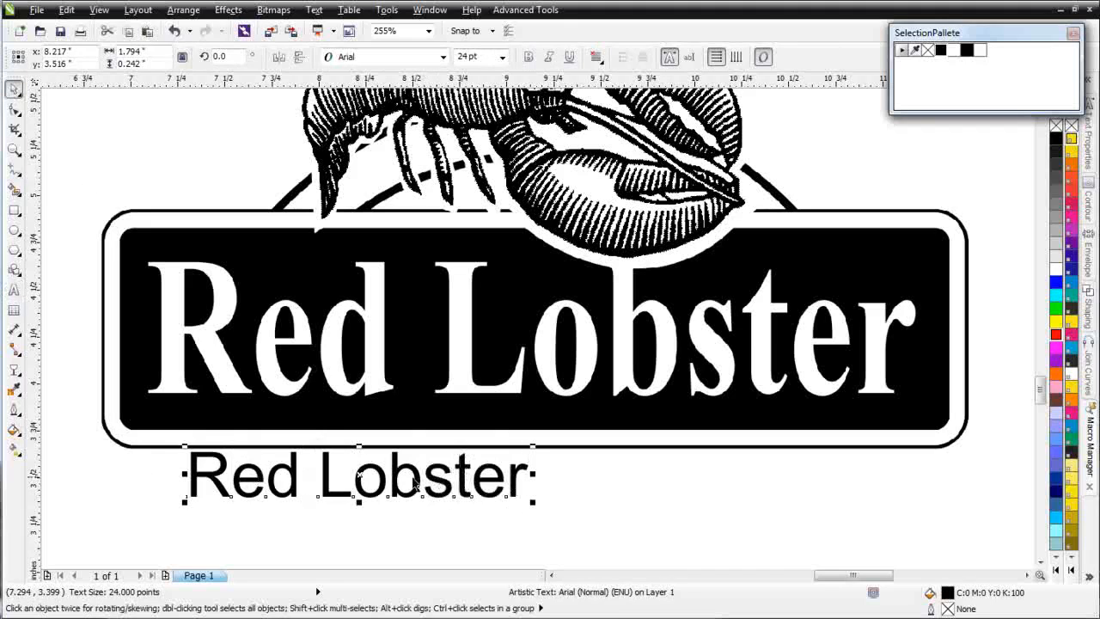
# Step: Set the new "Red Lobster" text in bold Times New Roman
pyautogui.click(442, 57)
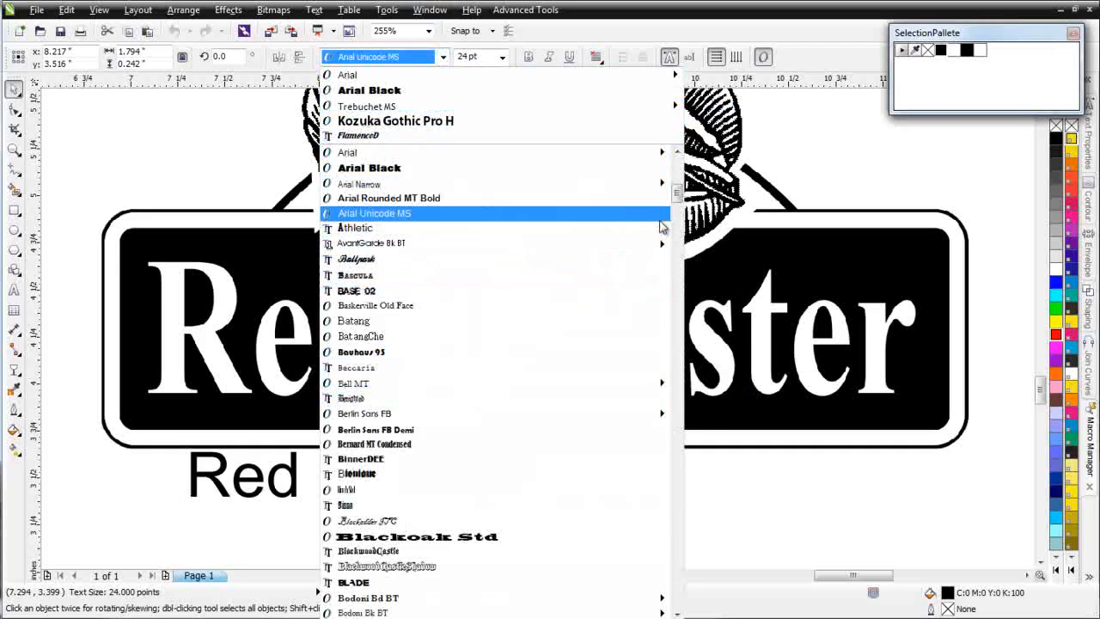
pyautogui.click(677, 213)
pyautogui.moveTo(684, 222); pyautogui.dragTo(686, 250)
pyautogui.moveTo(677, 261); pyautogui.dragTo(675, 505)
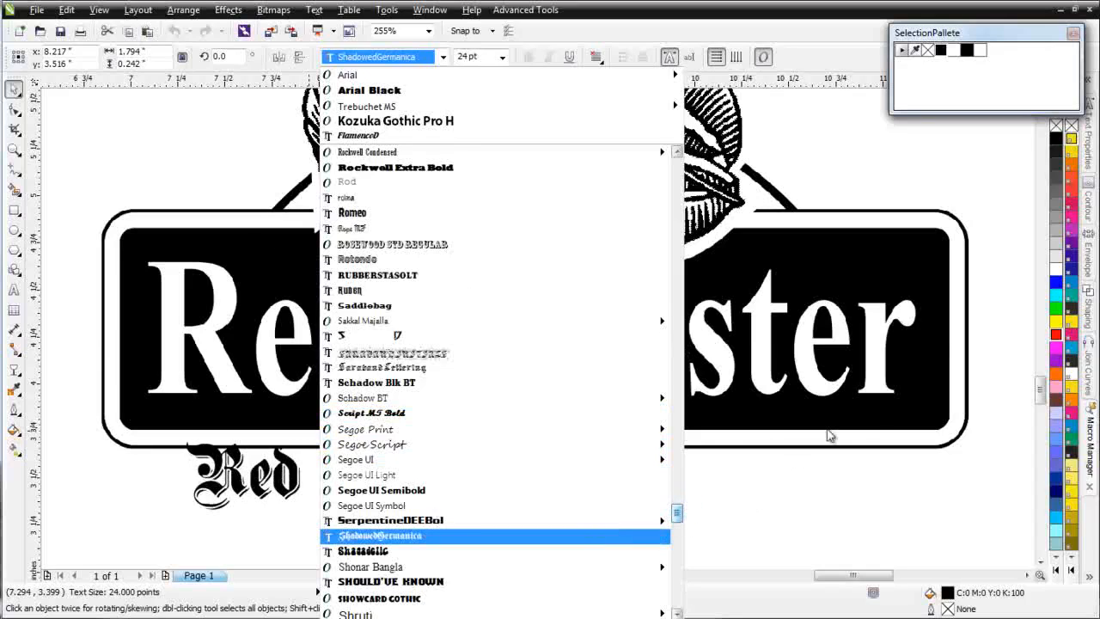
pyautogui.scroll(-5, 976, 447)
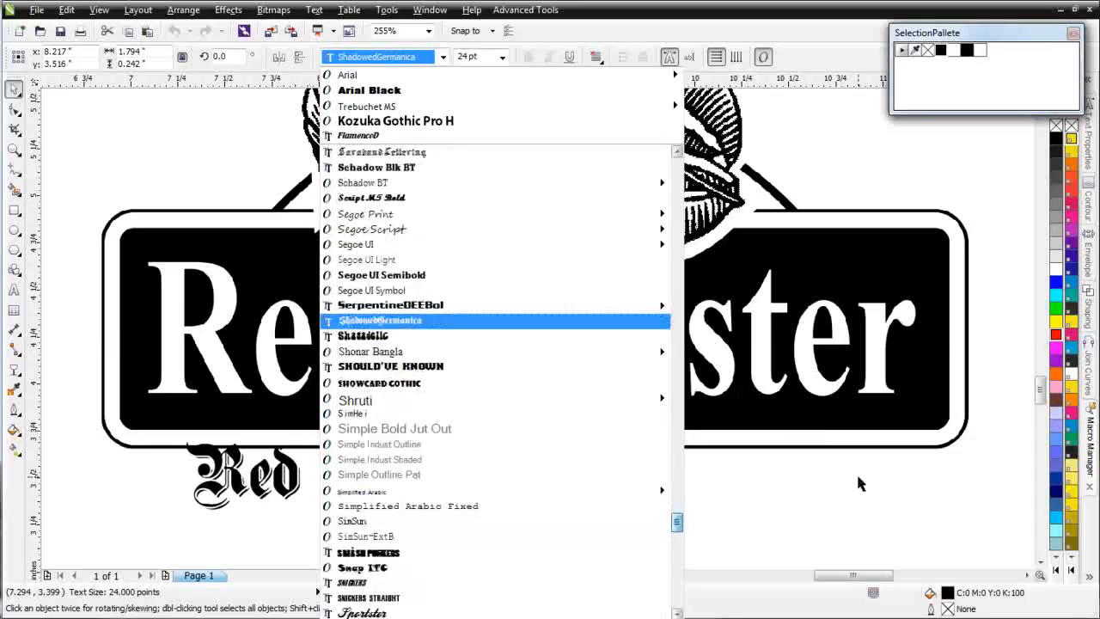
pyautogui.moveTo(676, 528); pyautogui.dragTo(678, 576)
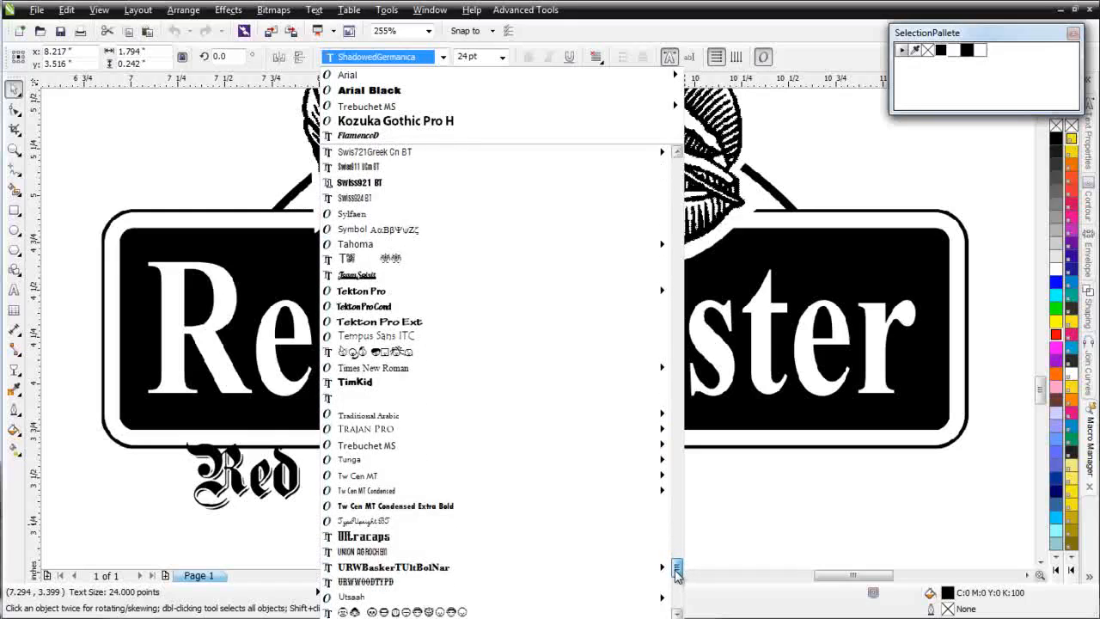
pyautogui.click(591, 371)
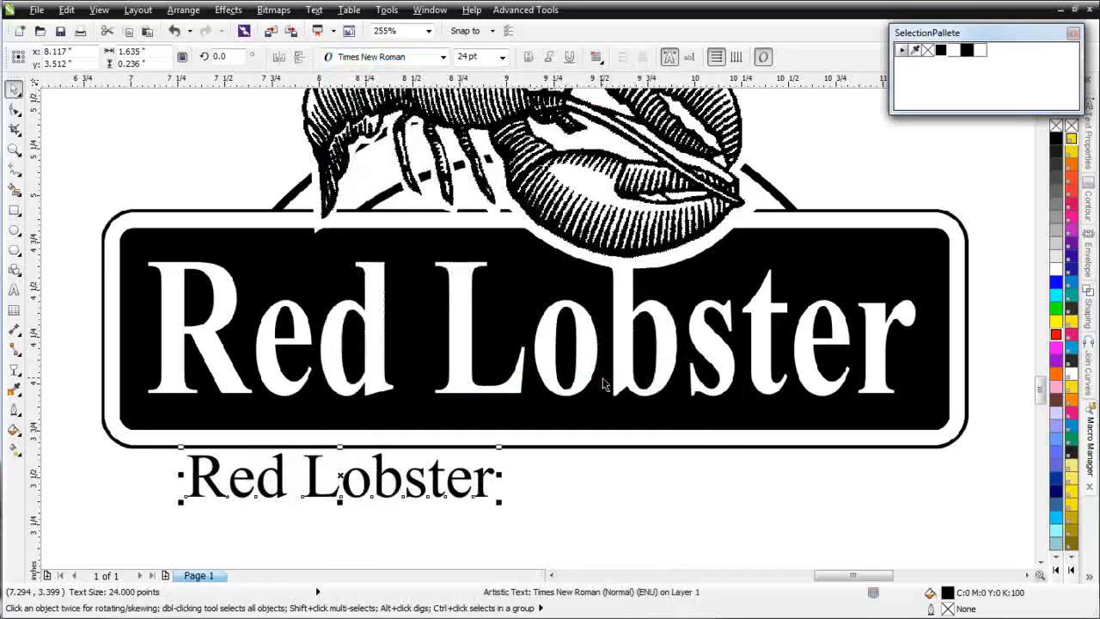
pyautogui.click(529, 58)
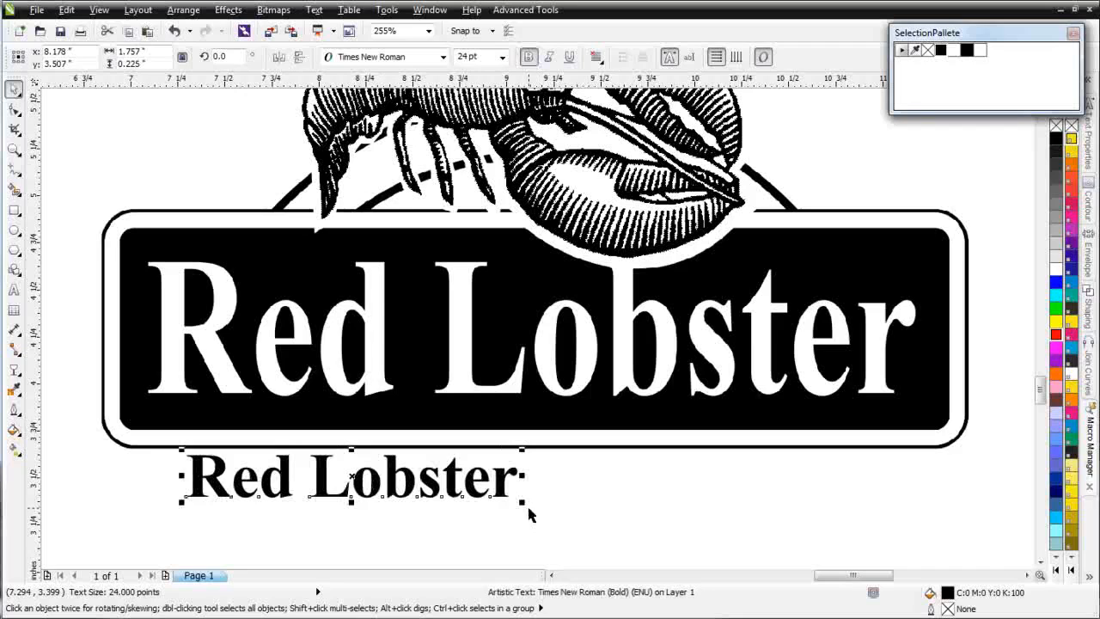
# Step: Place a copy of the text over the logo's lettering and stretch it to about 4.09 × 0.72"
pyautogui.moveTo(346, 481); pyautogui.dragTo(314, 294)
pyautogui.moveTo(479, 307); pyautogui.dragTo(918, 469)
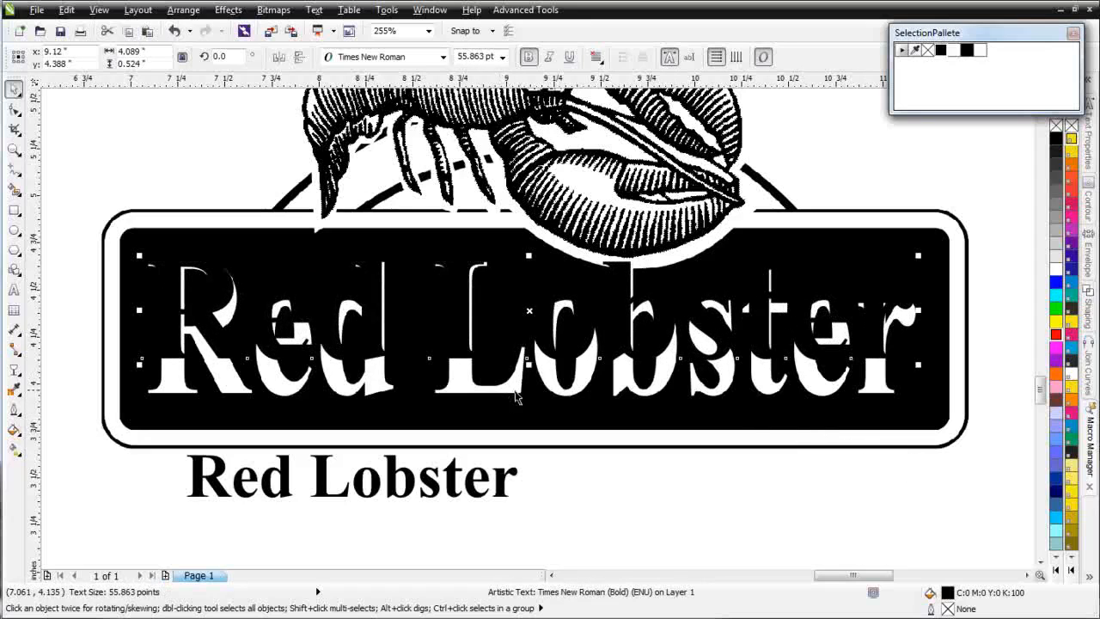
pyautogui.moveTo(528, 360); pyautogui.dragTo(536, 402)
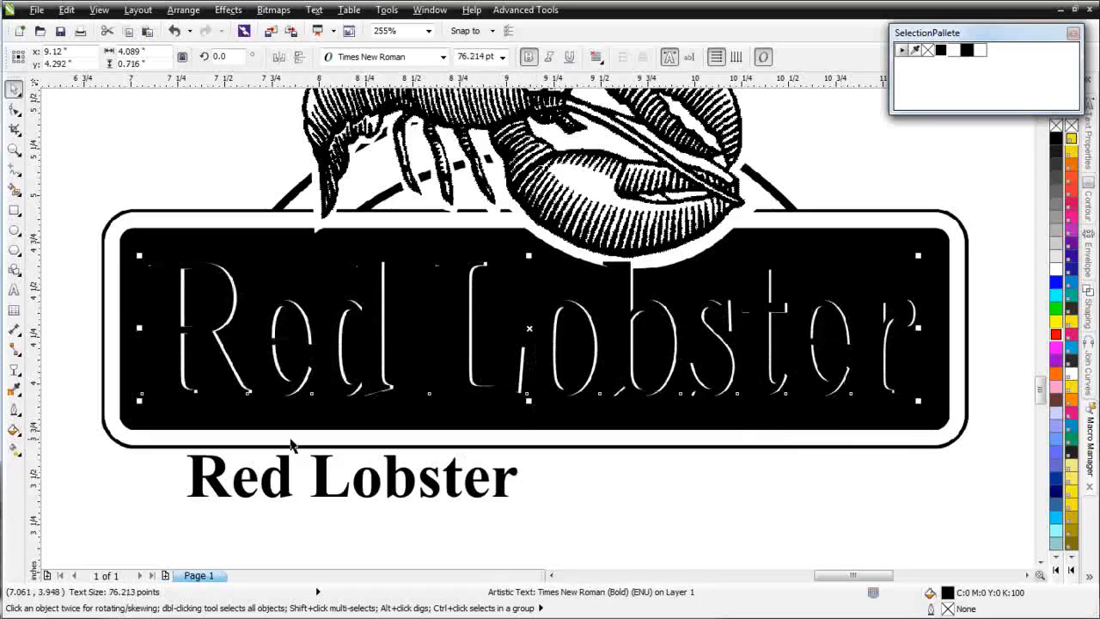
# Step: Fill the enlarged text with red, align it with the bitmap lettering and delete the small black original text
pyautogui.click(1055, 335)
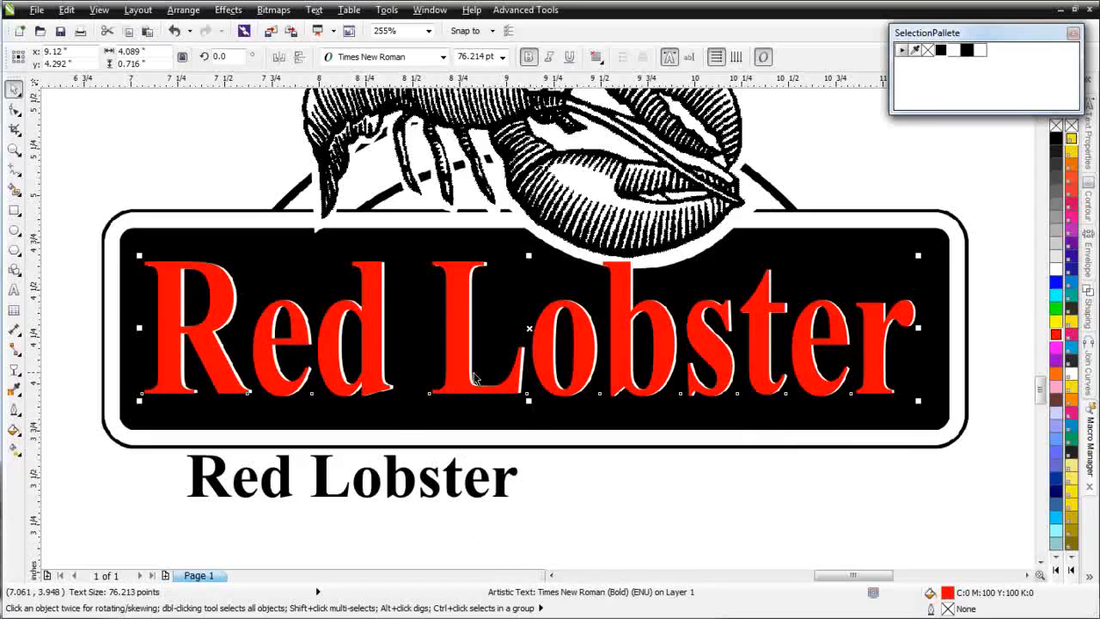
pyautogui.moveTo(455, 352); pyautogui.dragTo(462, 353)
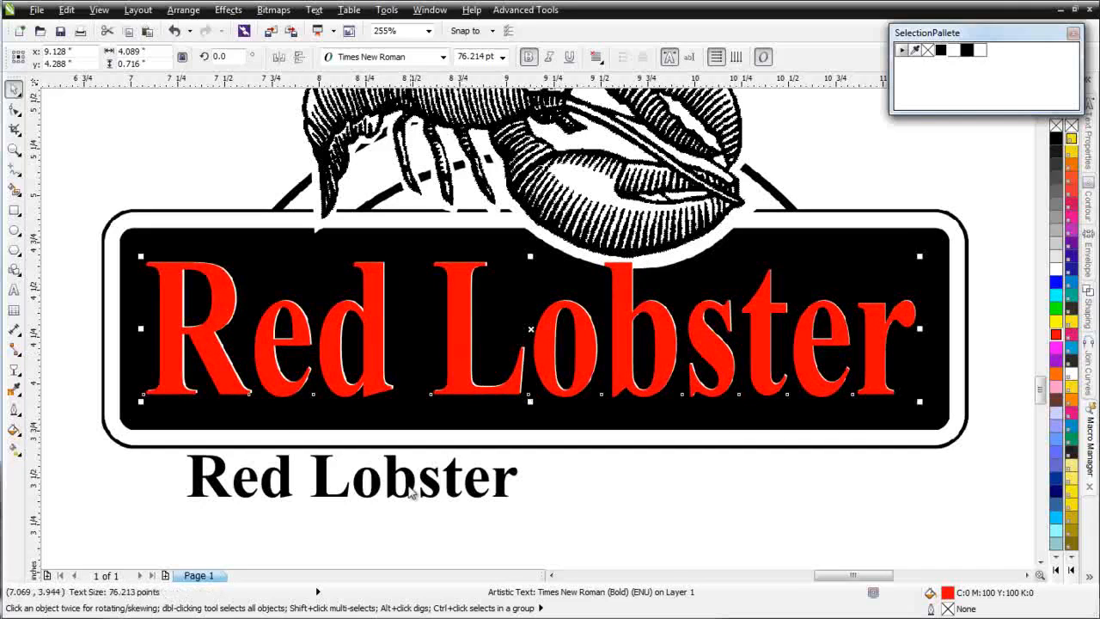
pyautogui.click(438, 477)
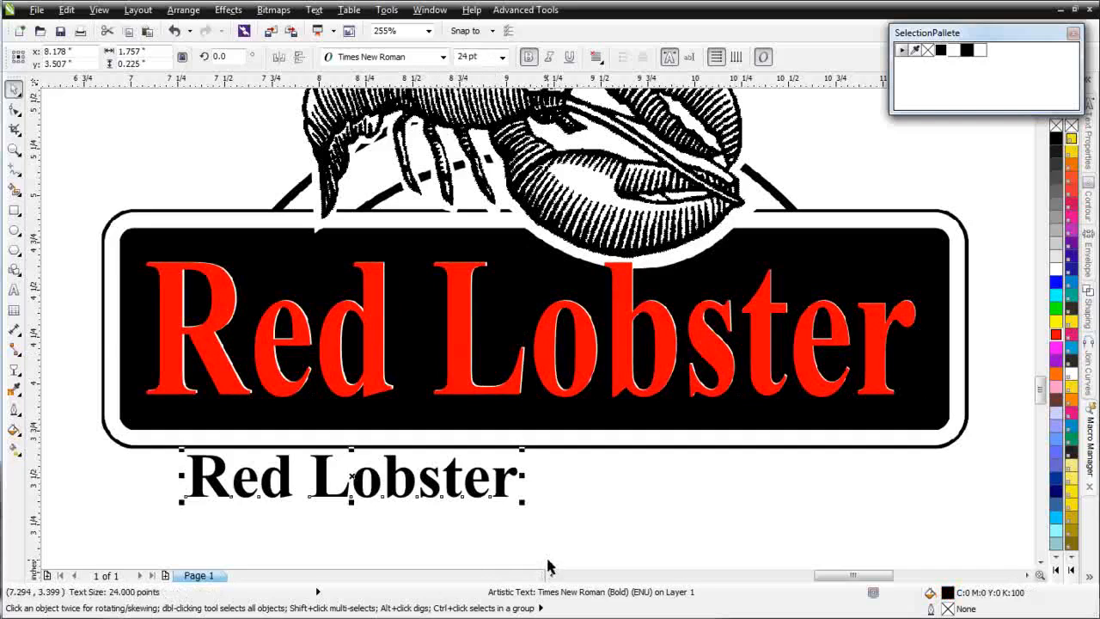
pyautogui.press('Delete')
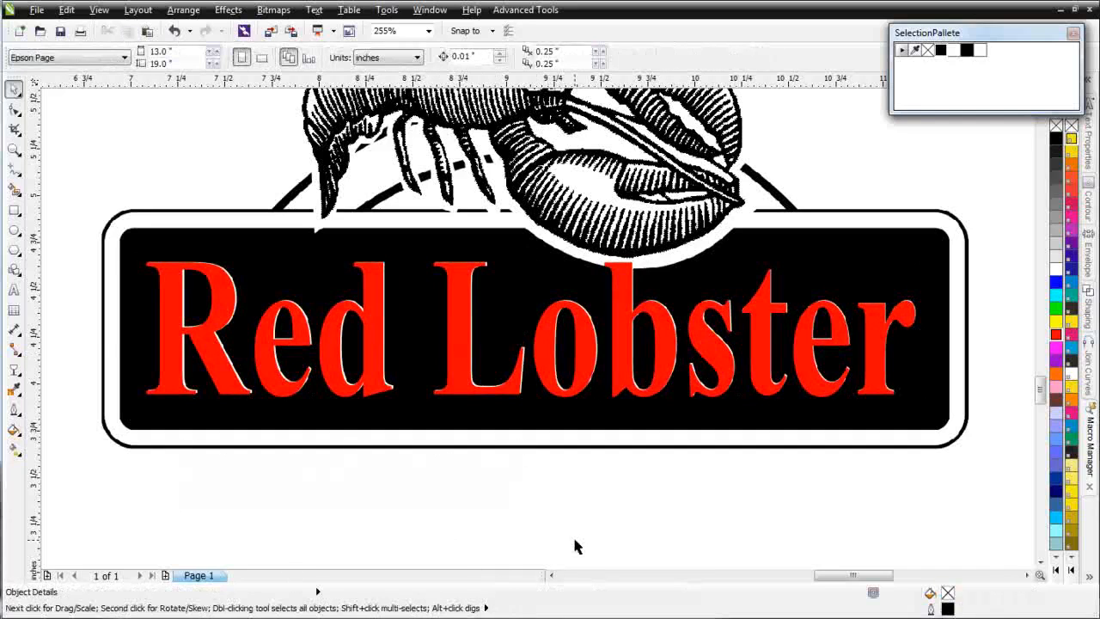
# Step: Draw a rectangle about 4.59 × 1.28" over the sign's outer border and round its corners to about 0.163"
pyautogui.click(413, 443)
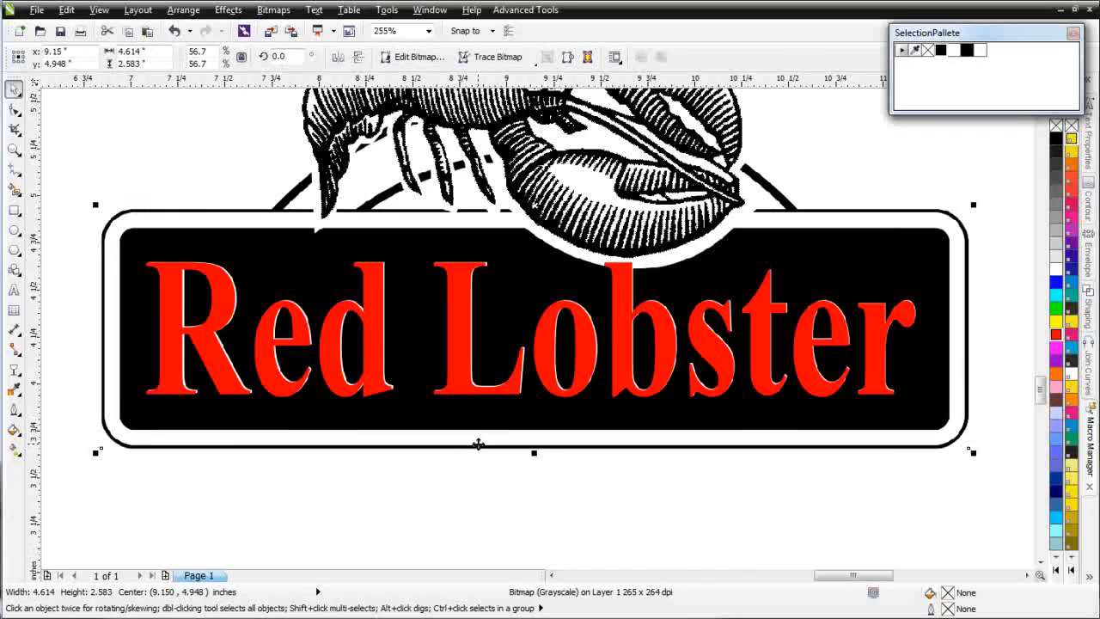
pyautogui.click(14, 210)
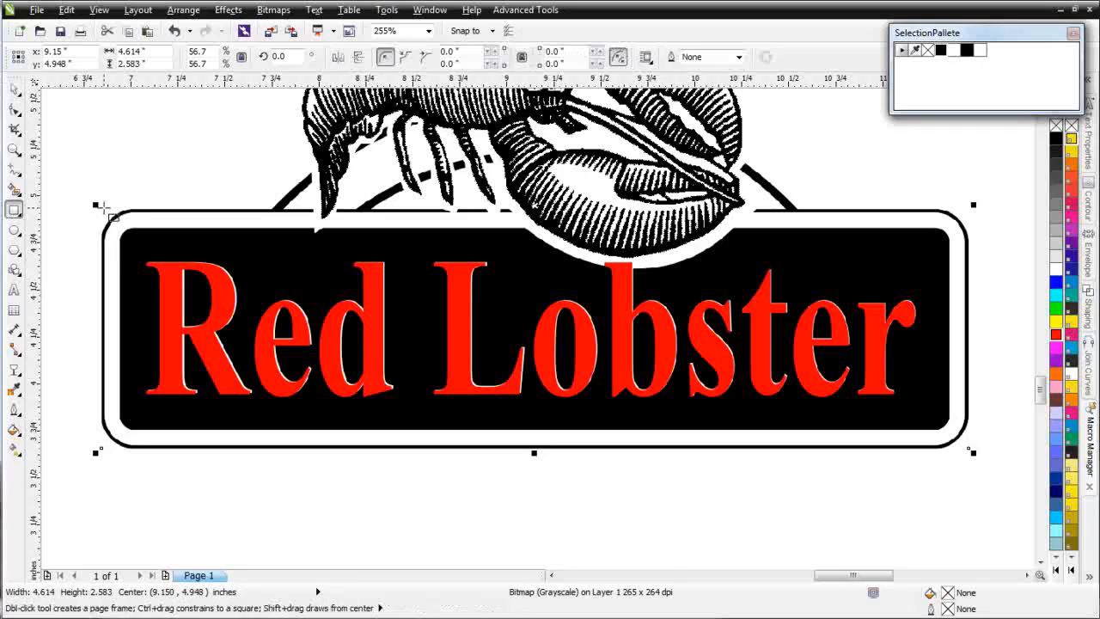
pyautogui.moveTo(101, 208)
pyautogui.mouseDown()
pyautogui.moveTo(344, 378)
pyautogui.moveTo(522, 441)
pyautogui.moveTo(809, 433)
pyautogui.moveTo(968, 449)
pyautogui.mouseUp()
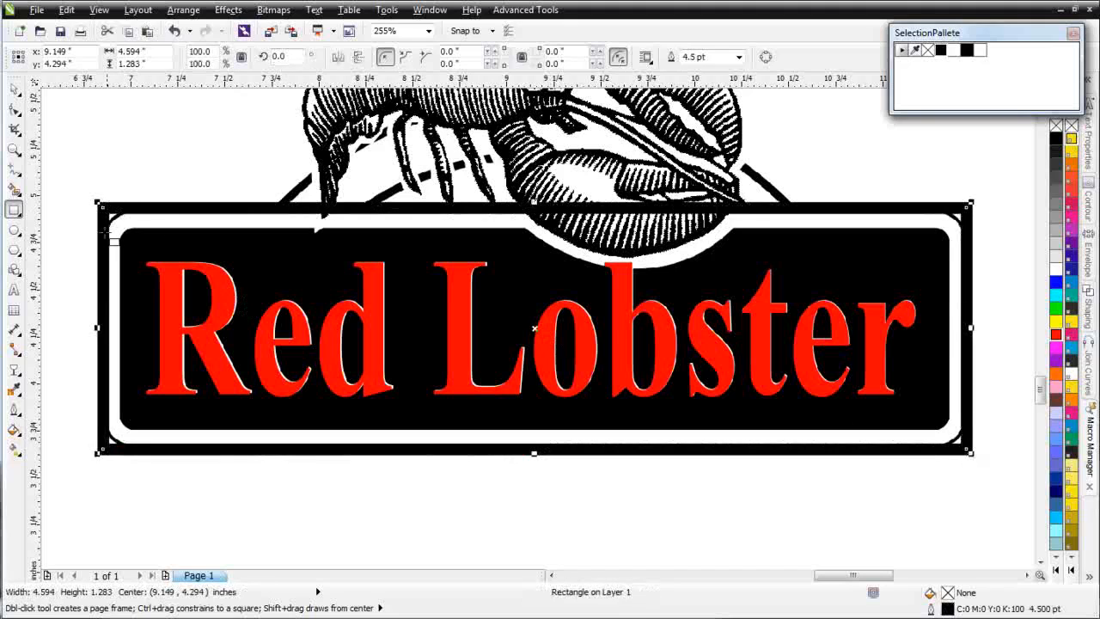
pyautogui.click(15, 110)
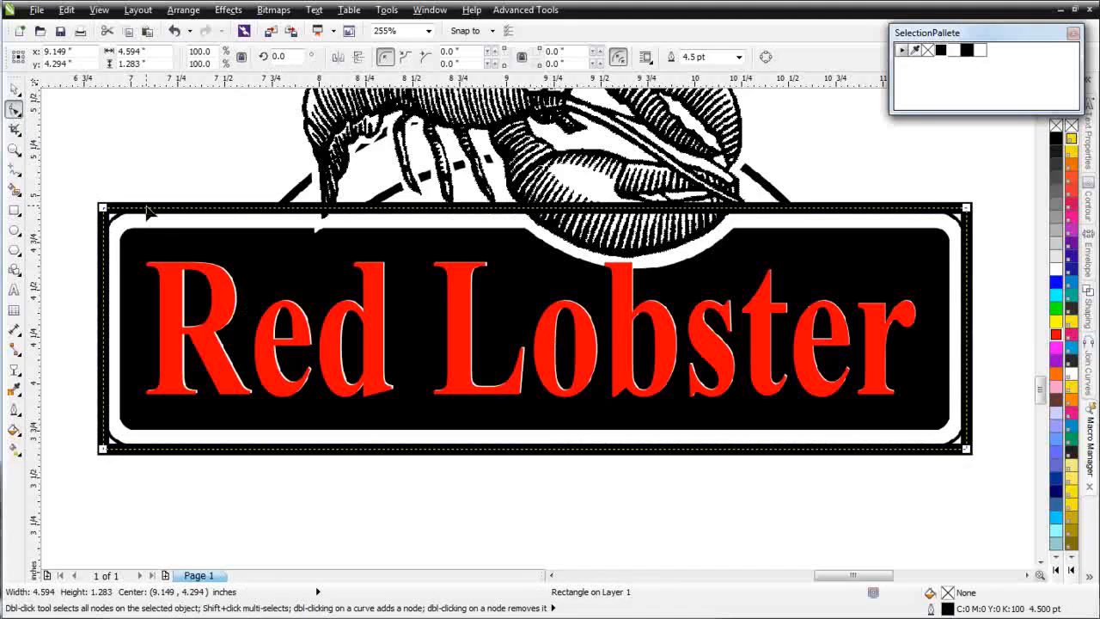
pyautogui.moveTo(103, 208); pyautogui.dragTo(134, 207)
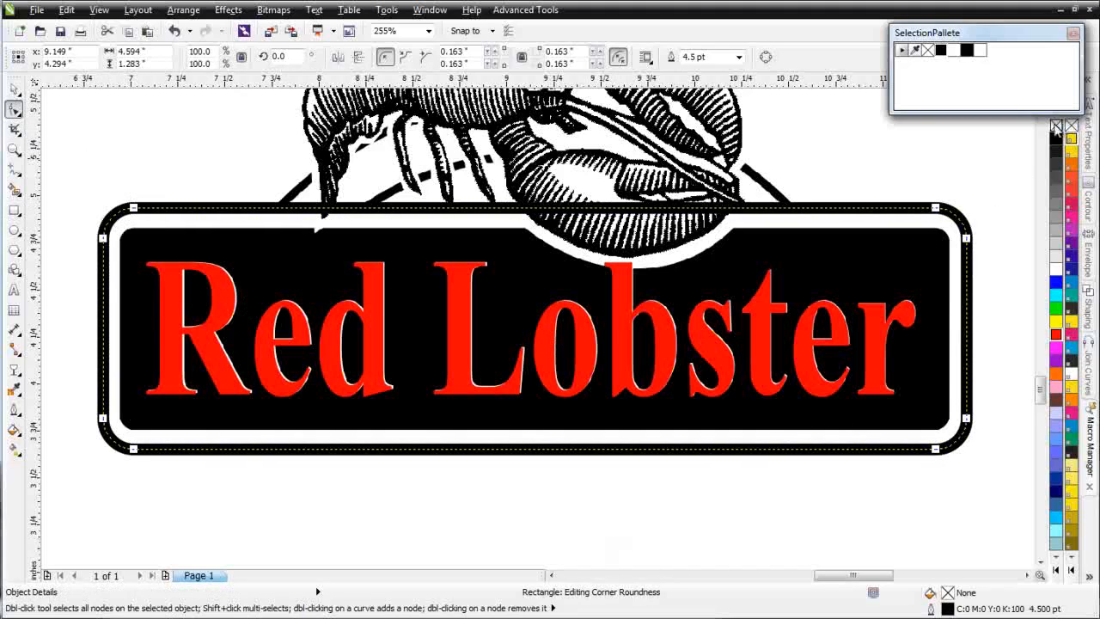
# Step: Replace the outer rectangle's thick outline with a black hairline and close the floating colour palette
pyautogui.rightClick(1056, 127)
pyautogui.rightClick(1056, 140)
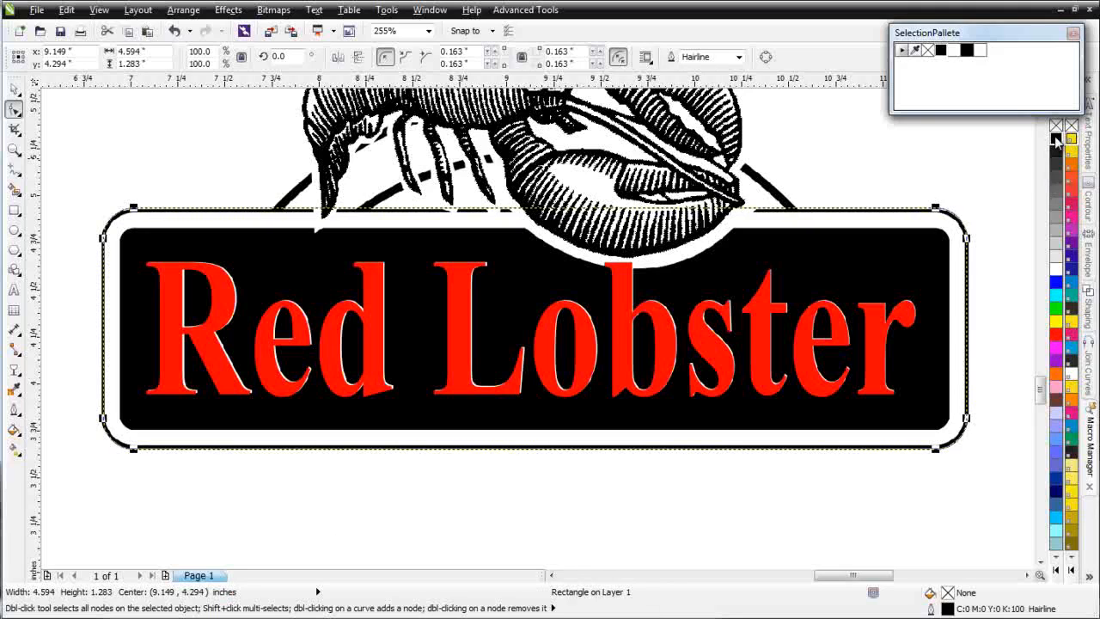
pyautogui.click(1073, 34)
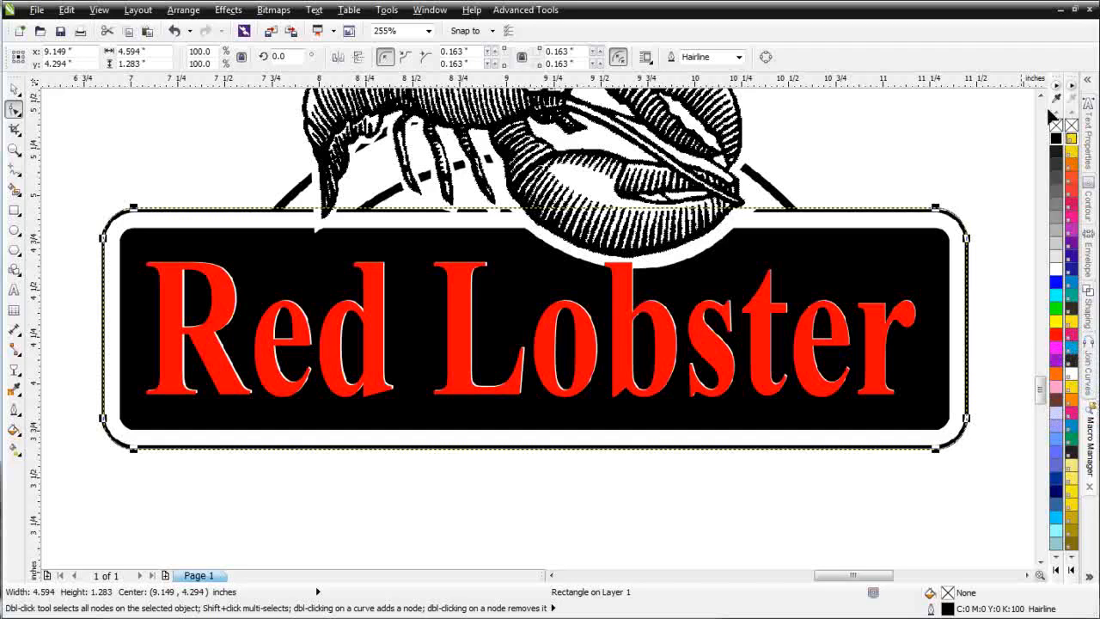
pyautogui.click(15, 90)
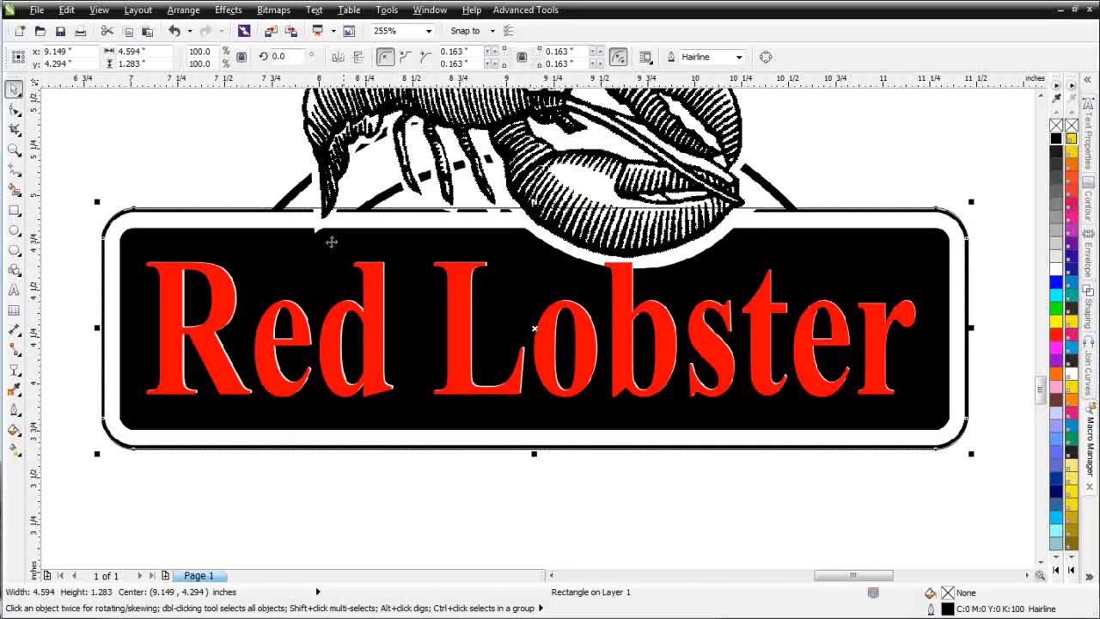
# Step: Set the outer rounded rectangle's outline width to 2.0 pt and its colour to red, and clear the selection
pyautogui.rightClick(532, 327)
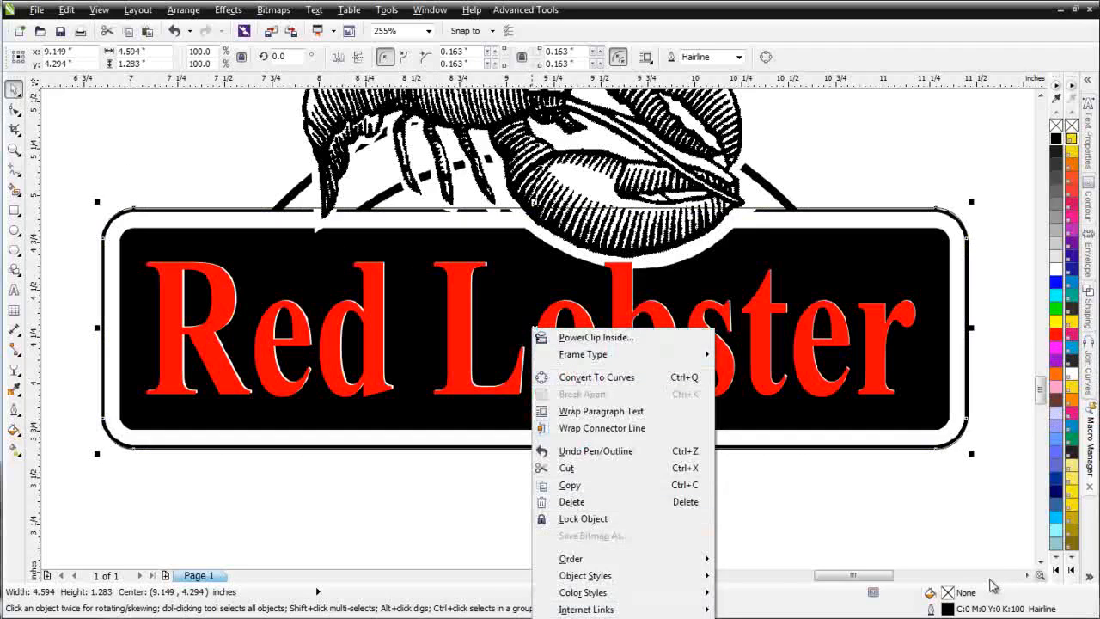
pyautogui.click(1089, 578)
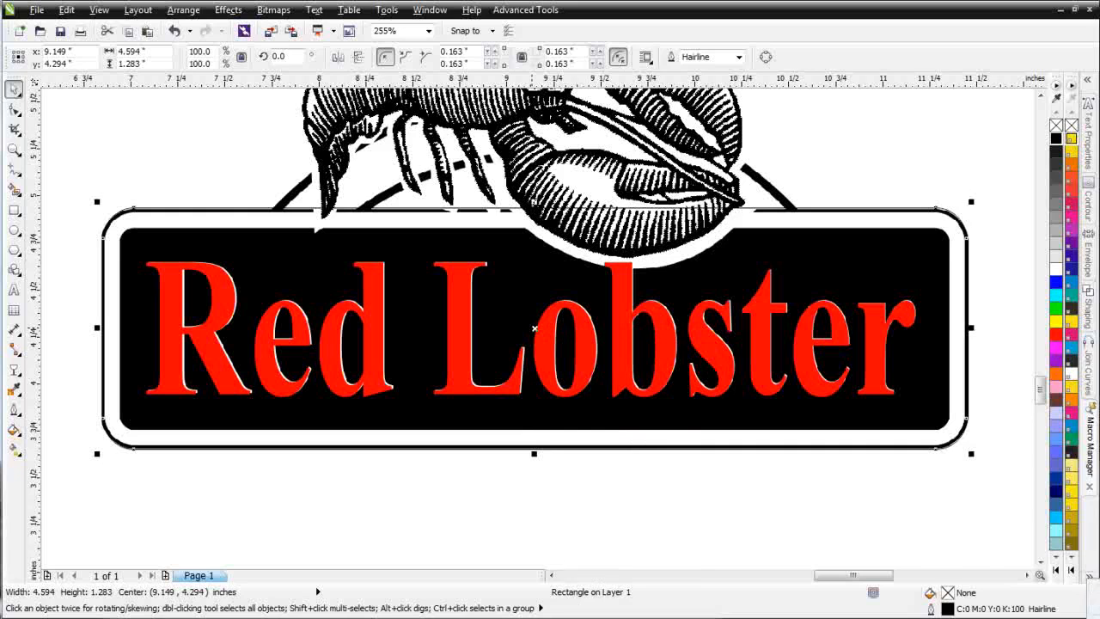
pyautogui.hotkey('alt', 'Return')
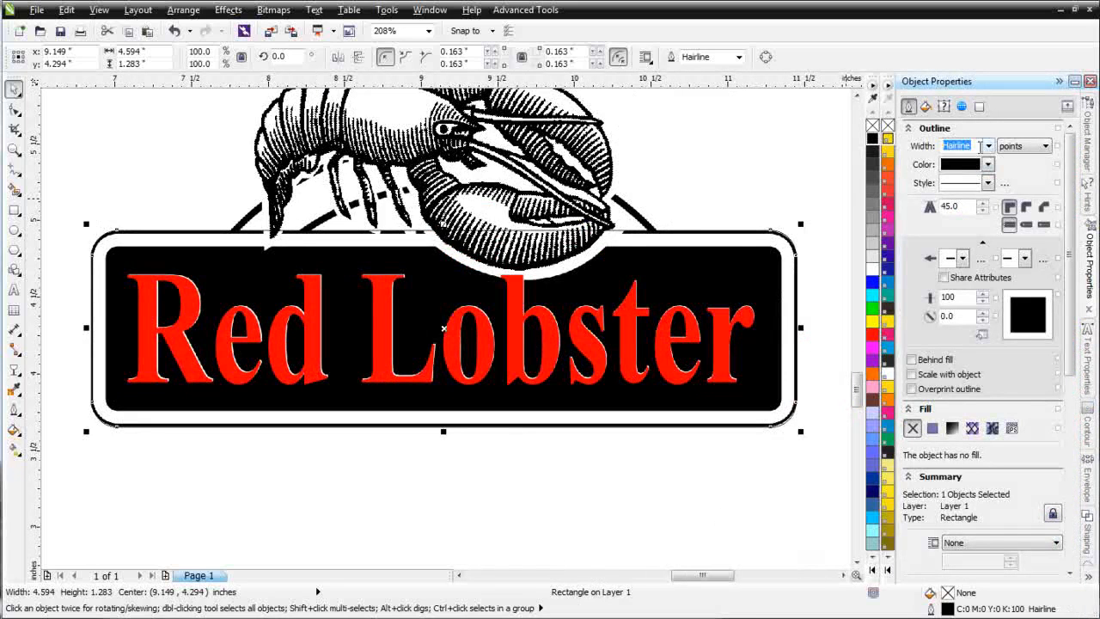
pyautogui.click(988, 146)
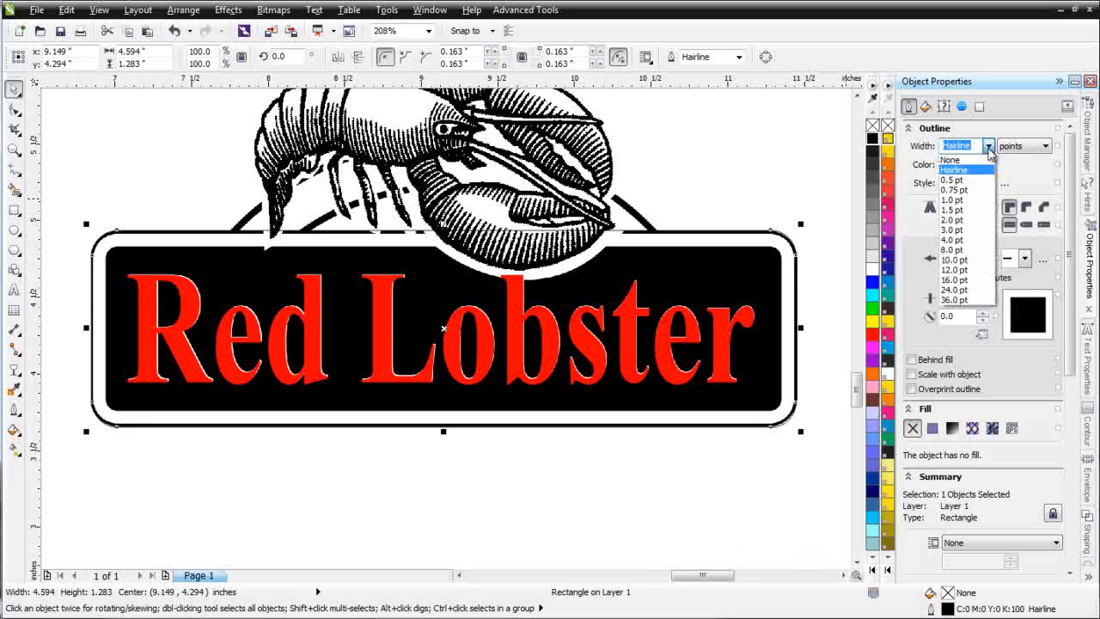
pyautogui.click(973, 220)
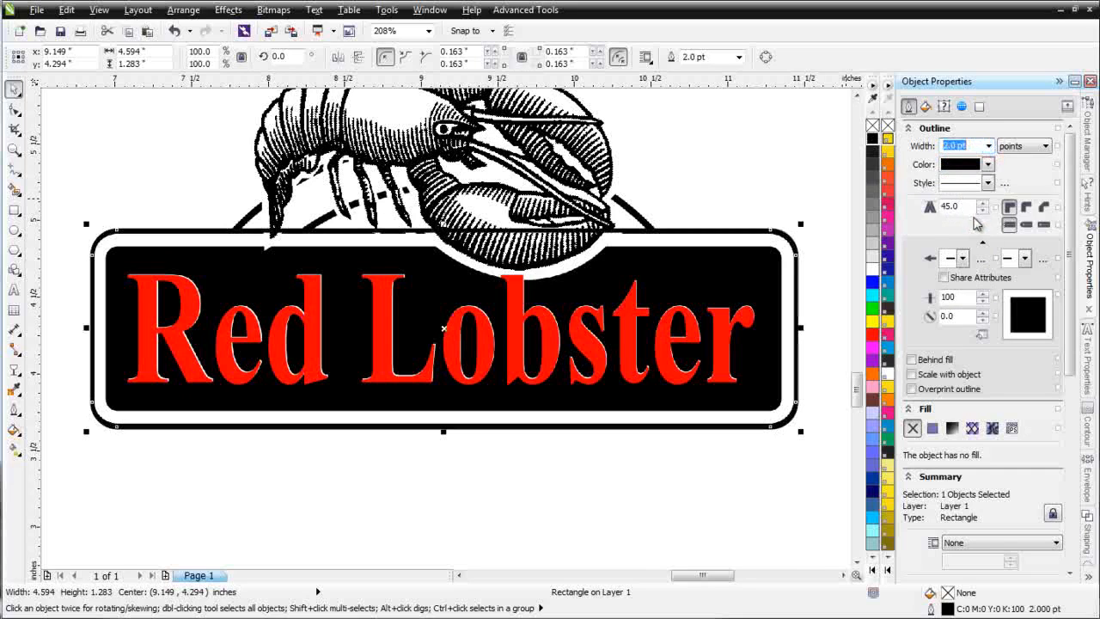
pyautogui.rightClick(874, 332)
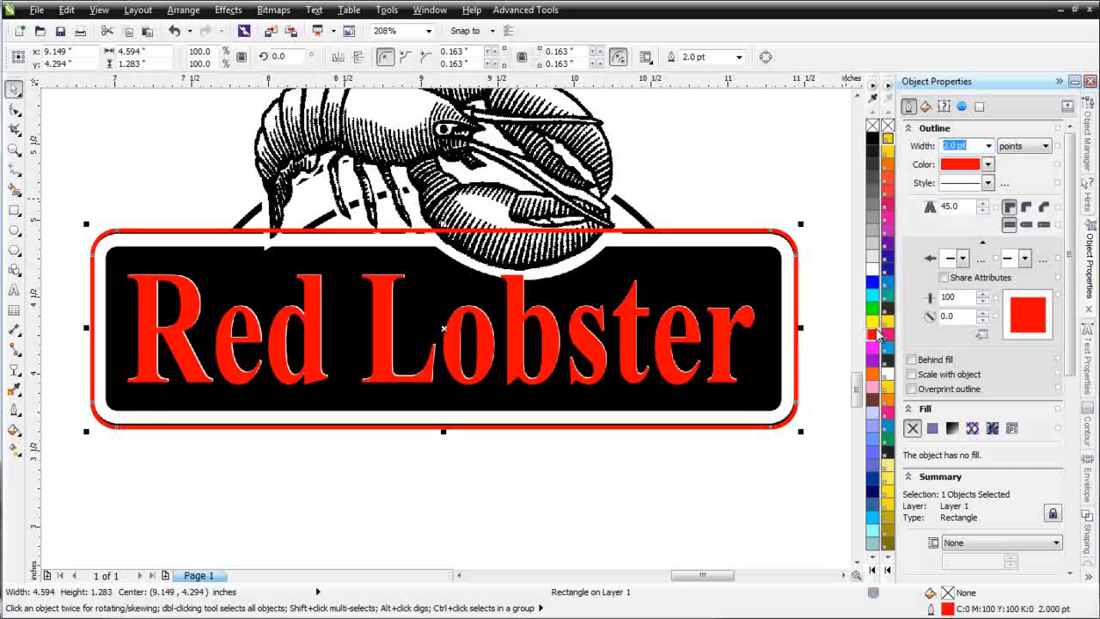
pyautogui.click(720, 481)
# Step: Draw an ellipse about 3.13 × 1.78" whose upper edge follows the outer arc behind the lobster
pyautogui.click(627, 186)
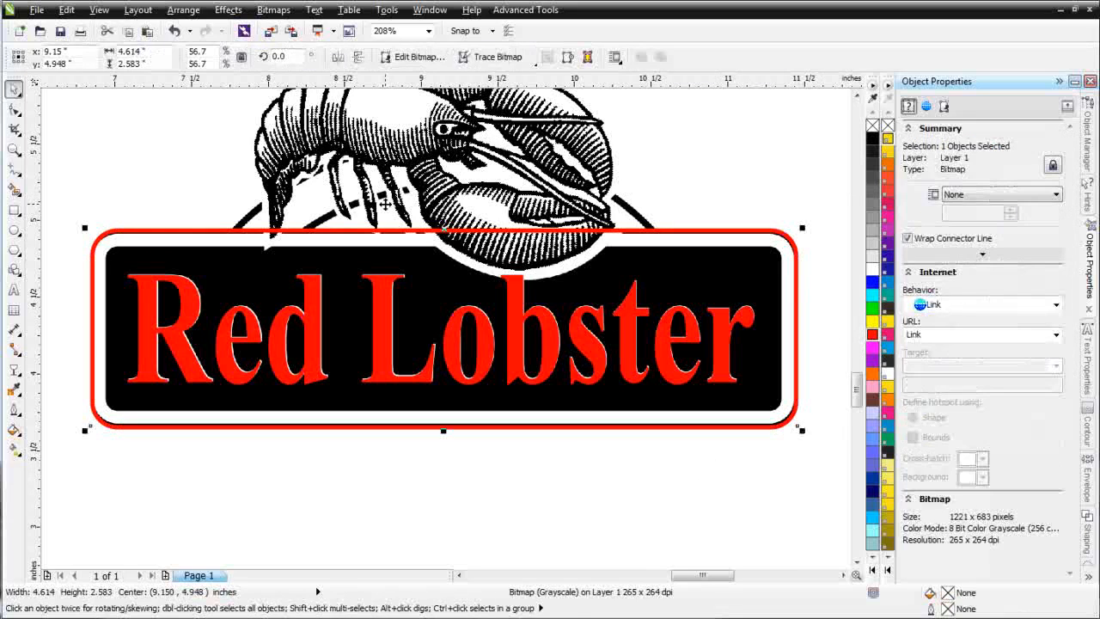
pyautogui.scroll(2, 385, 205)
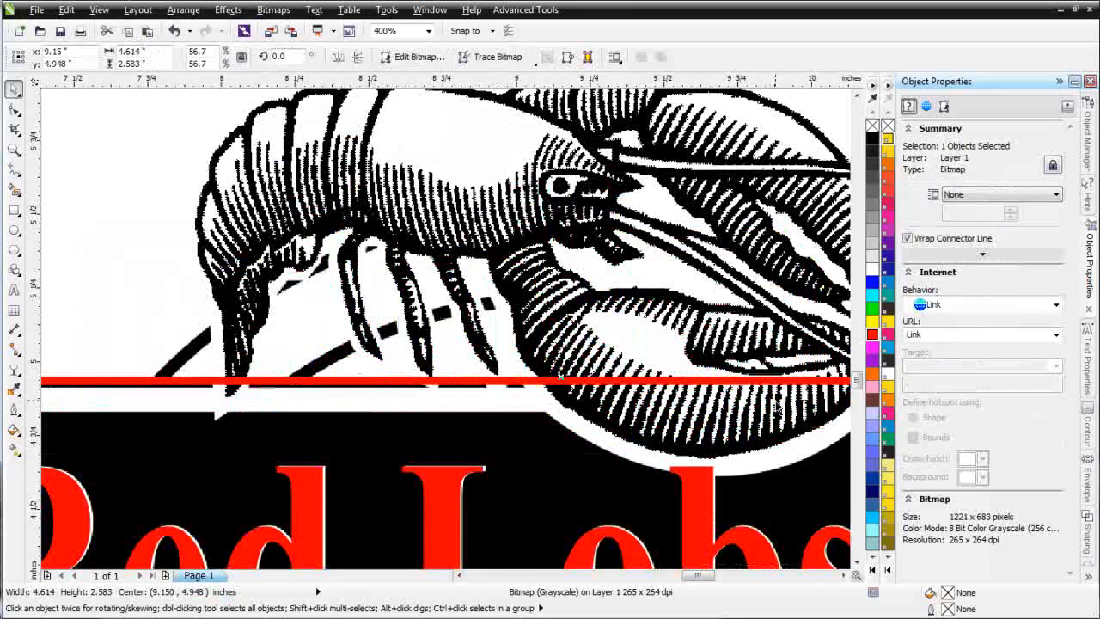
pyautogui.scroll(-2, 793, 368)
pyautogui.scroll(-2, 661, 337)
pyautogui.scroll(2, 477, 382)
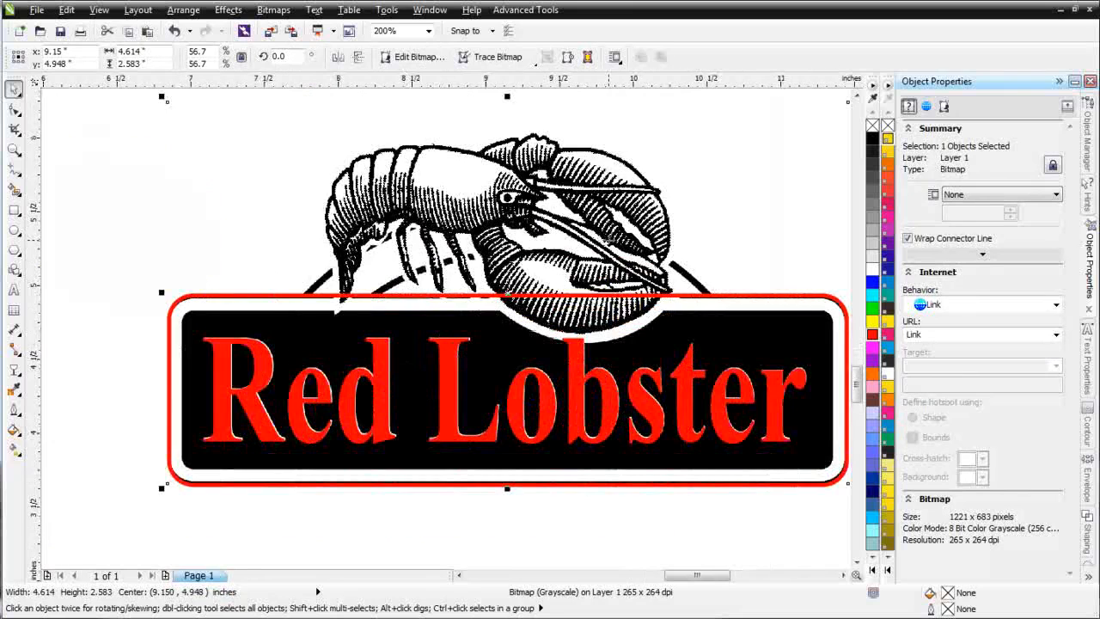
pyautogui.click(14, 230)
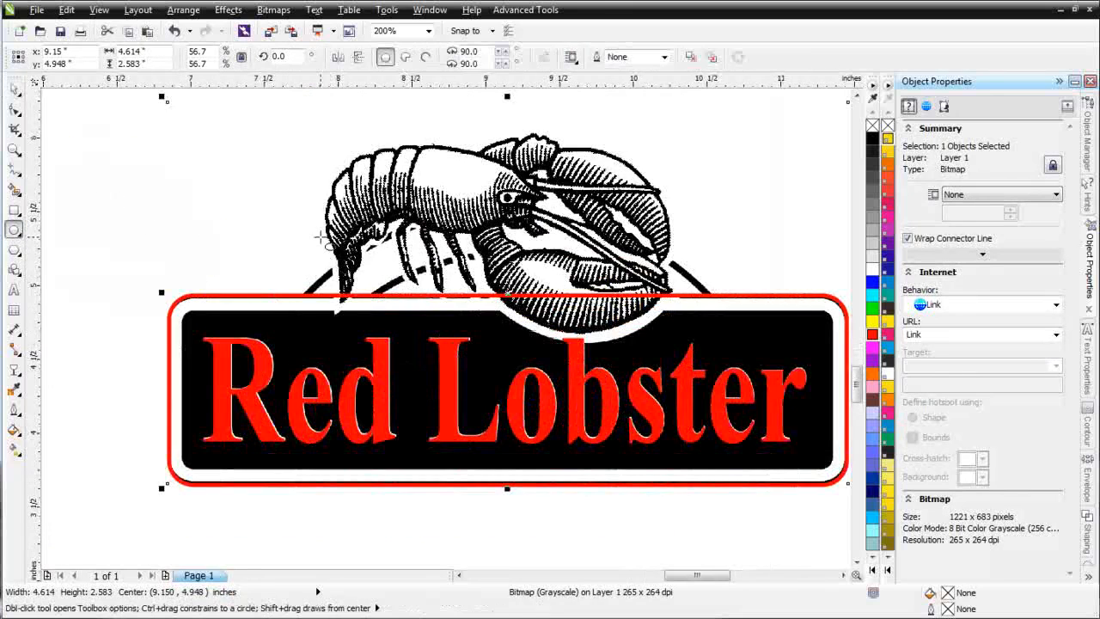
pyautogui.moveTo(271, 215); pyautogui.dragTo(732, 475)
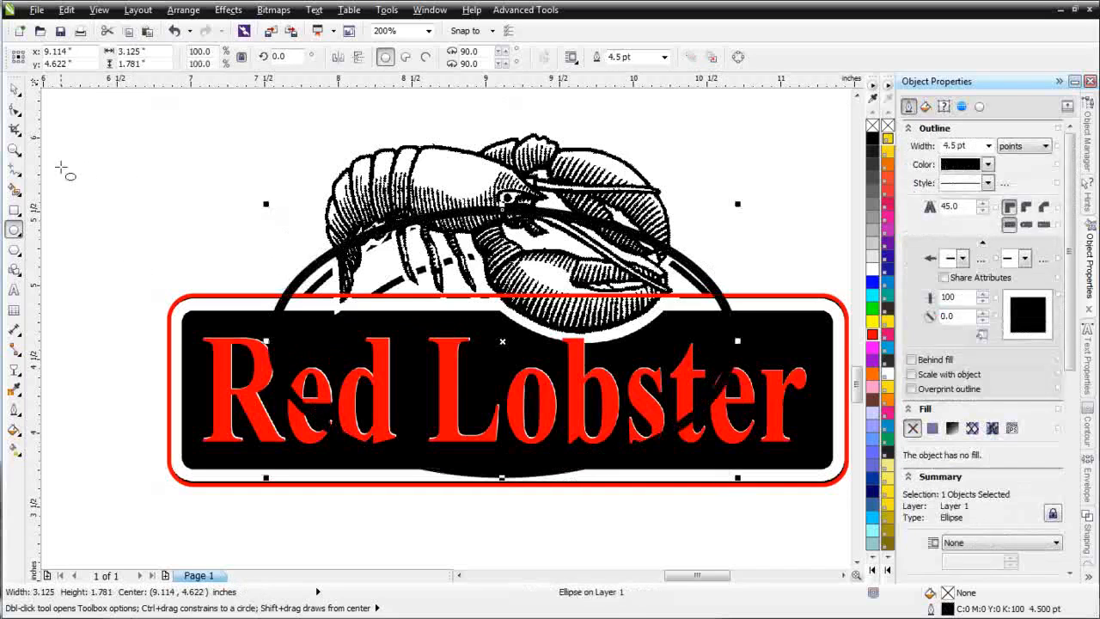
# Step: Move the ellipse slightly so its upper edge sits on the outer arc, and switch the view to Wireframe
pyautogui.click(13, 88)
pyautogui.moveTo(500, 338); pyautogui.dragTo(505, 350)
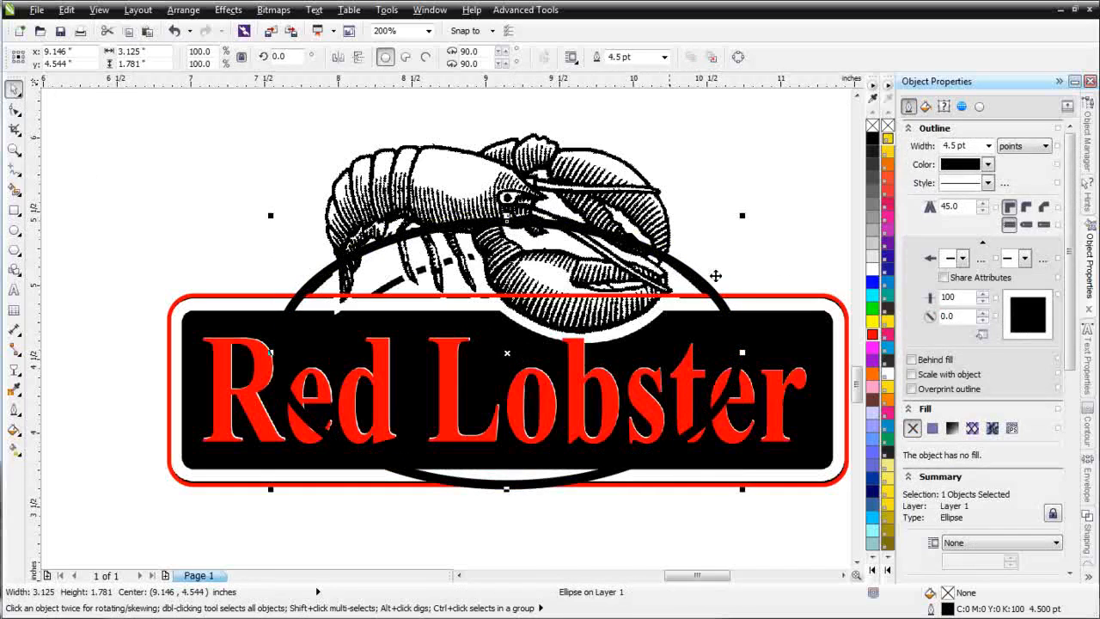
pyautogui.click(99, 10)
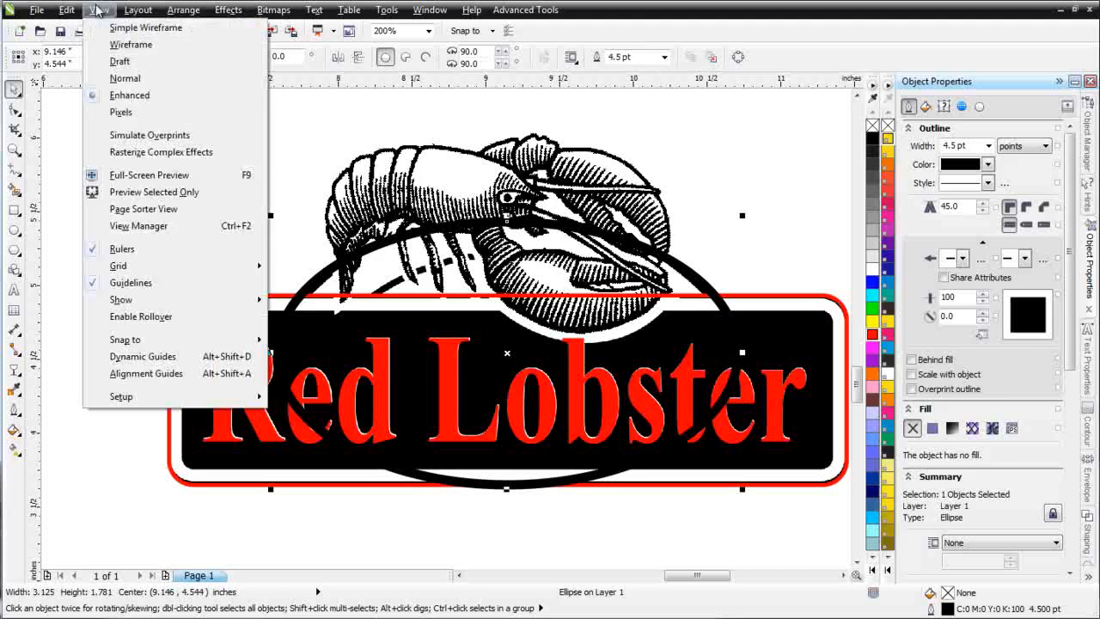
pyautogui.click(126, 47)
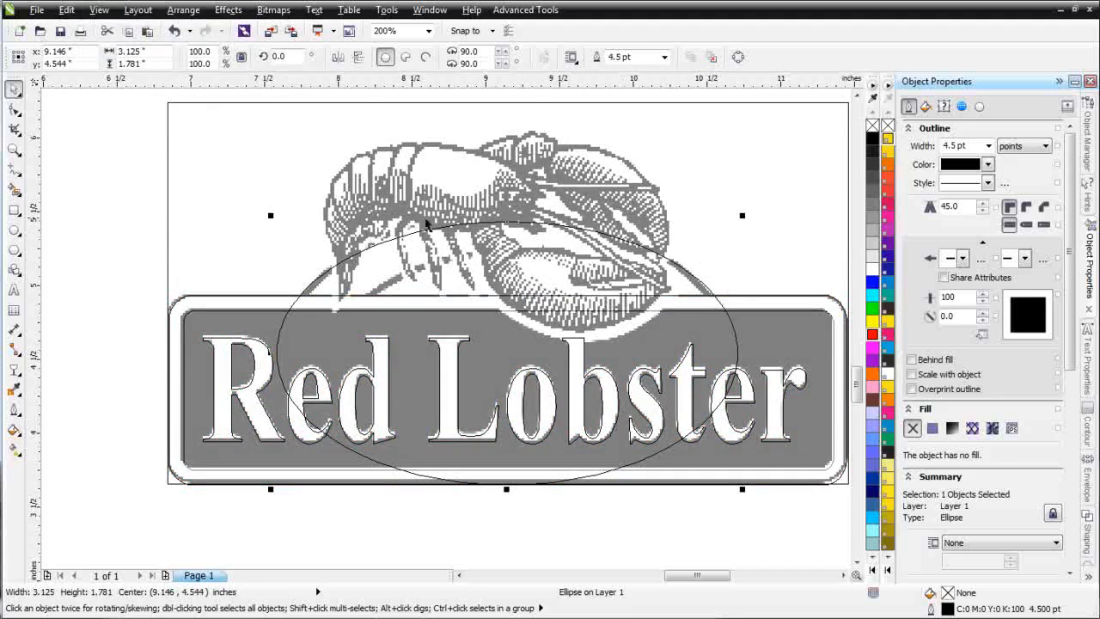
# Step: Resize the ellipse to about 3.05 × 1.81" so its upper edge matches the outer arc of the traced logo
pyautogui.click(734, 348)
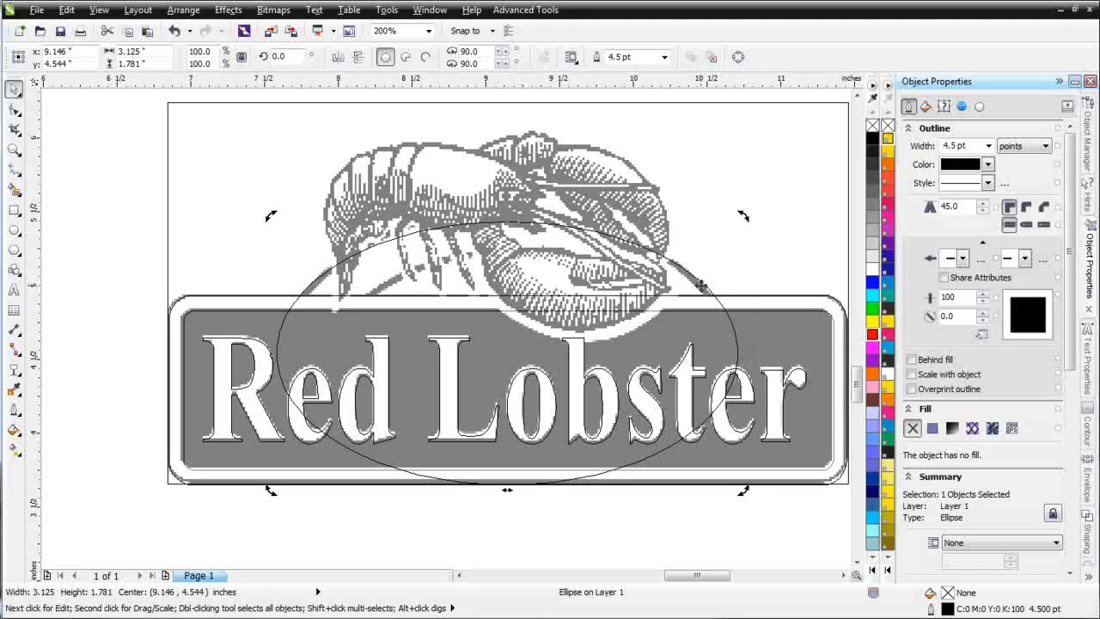
pyautogui.click(701, 285)
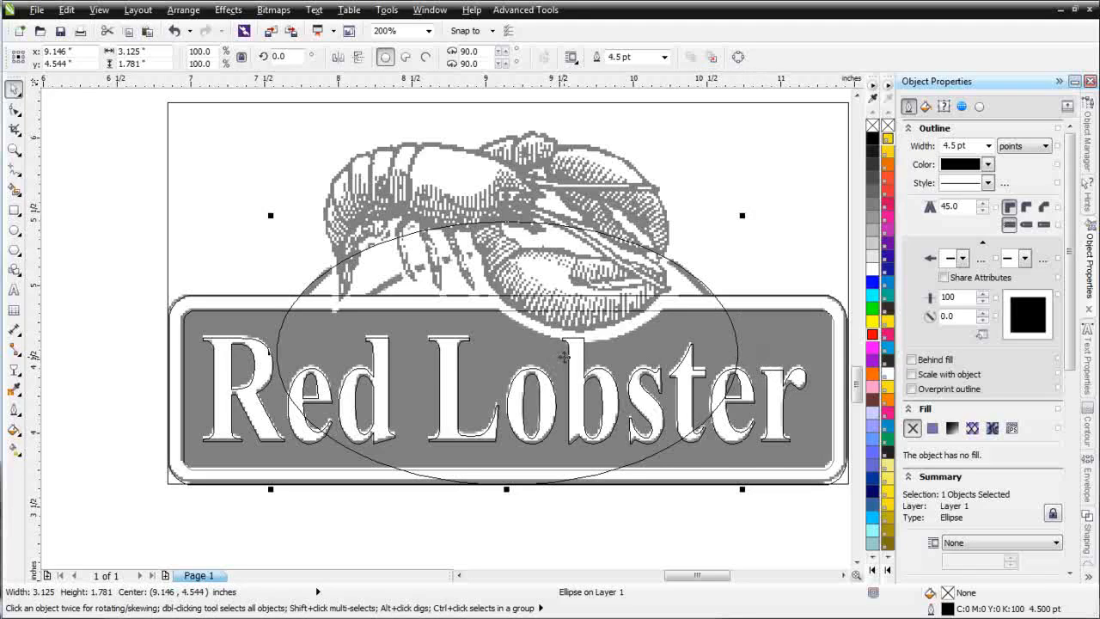
pyautogui.moveTo(744, 353); pyautogui.dragTo(738, 354)
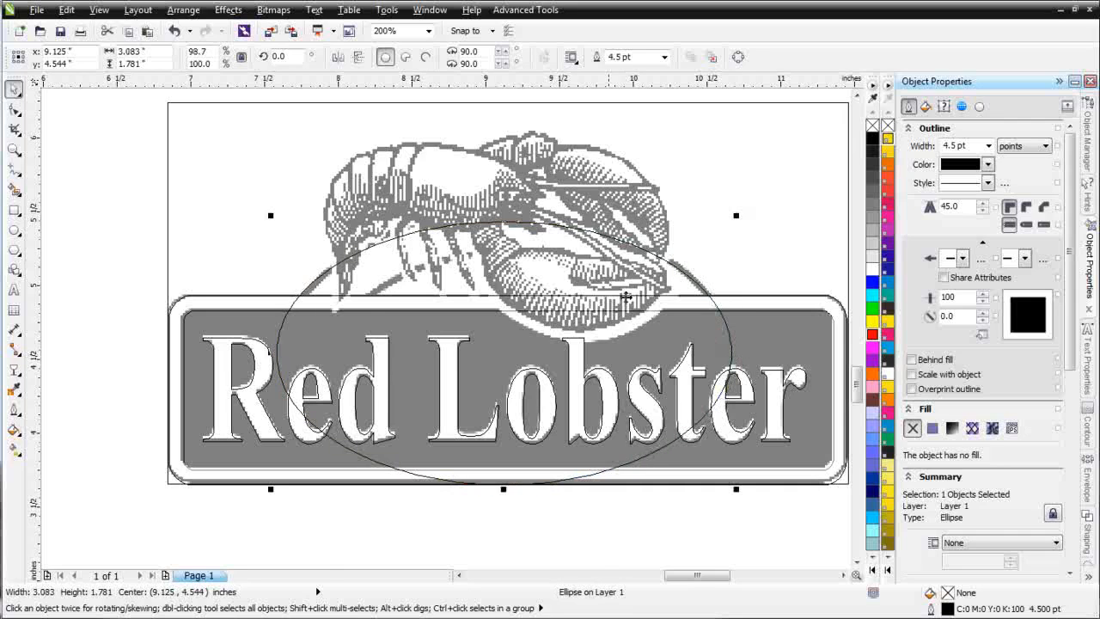
pyautogui.moveTo(269, 355); pyautogui.dragTo(274, 356)
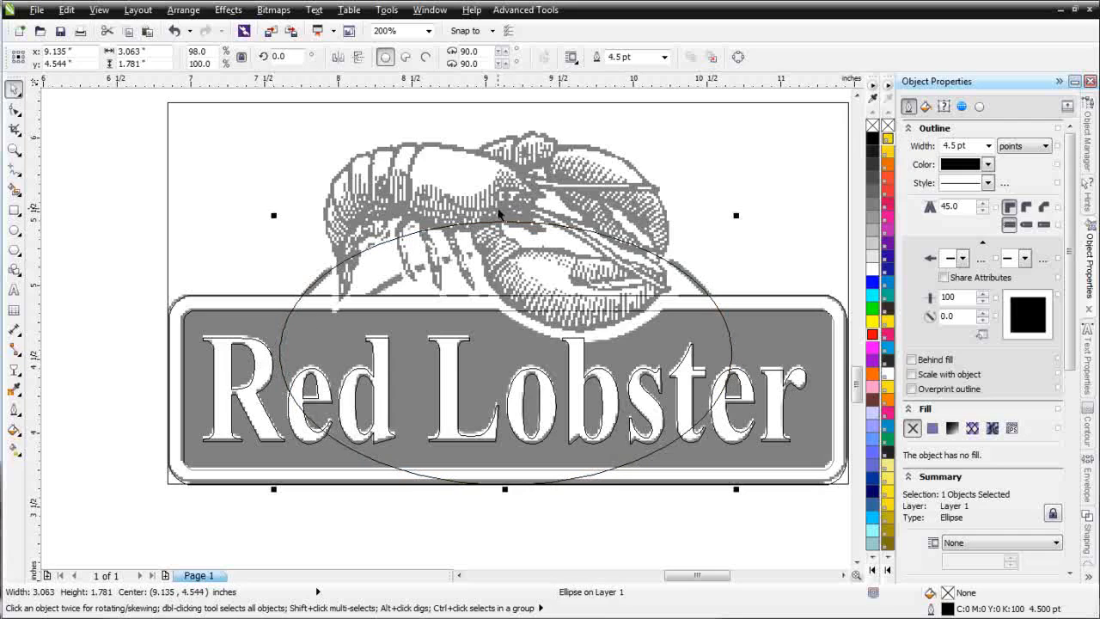
pyautogui.moveTo(508, 216); pyautogui.dragTo(508, 209)
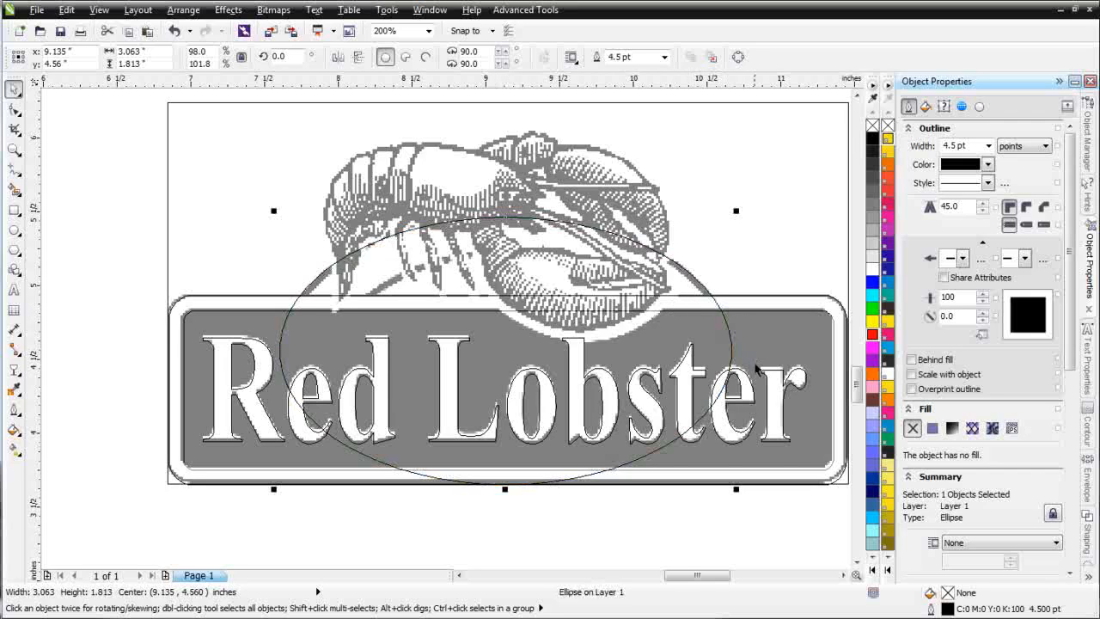
pyautogui.moveTo(731, 352); pyautogui.dragTo(731, 353)
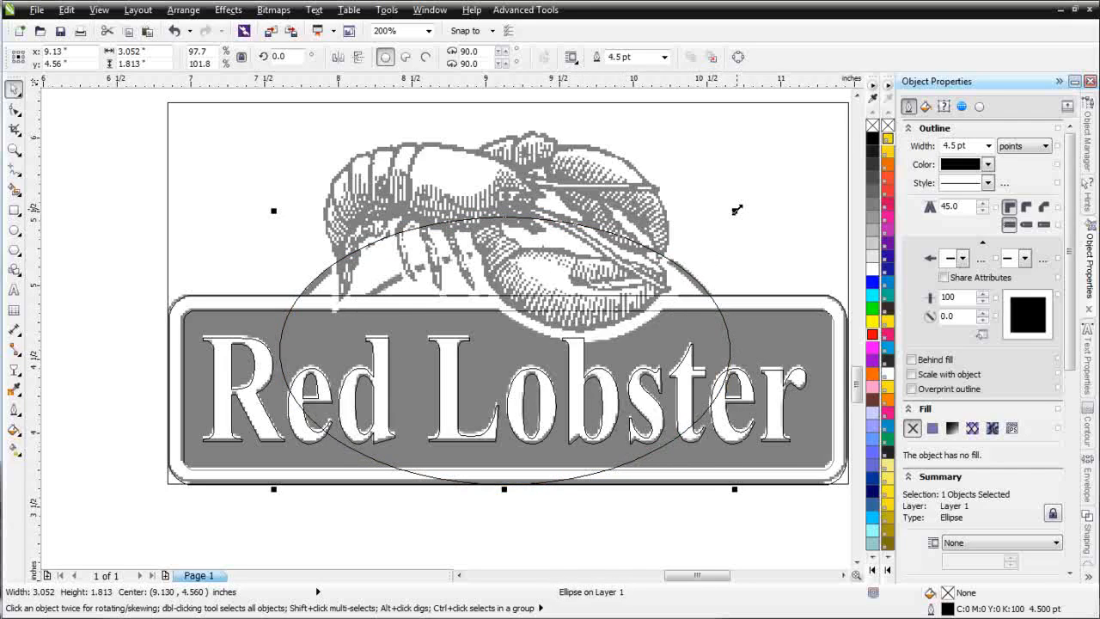
# Step: Make a concentric scaled-down copy of the ellipse, about 2.22 × 1.32", following the inner arc
pyautogui.moveTo(734, 210); pyautogui.dragTo(671, 237)
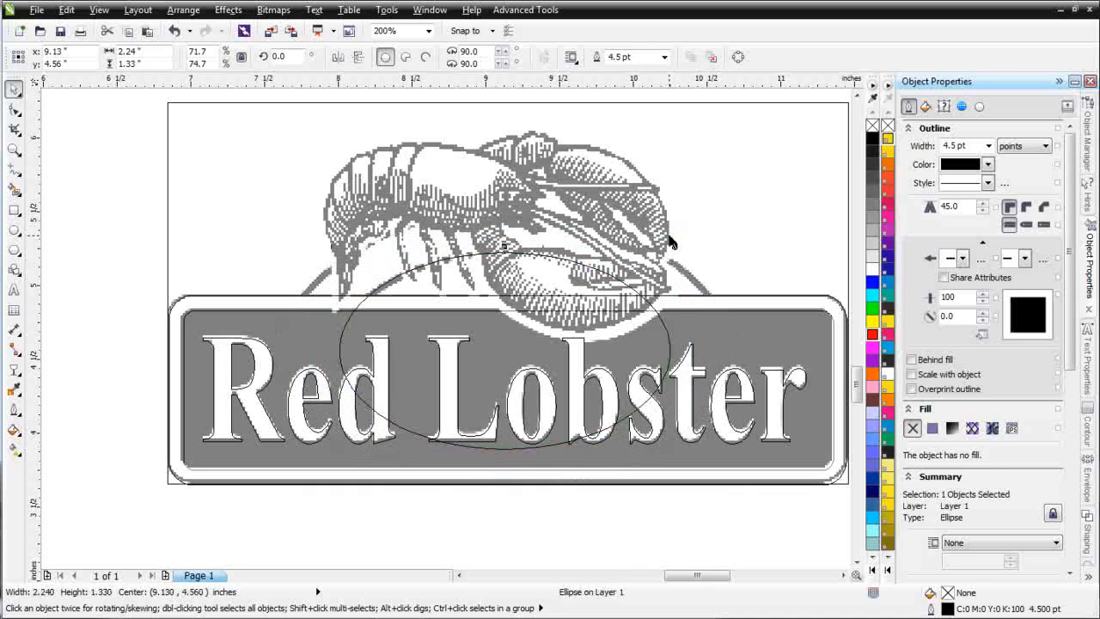
pyautogui.hotkey('ctrl', 'z')
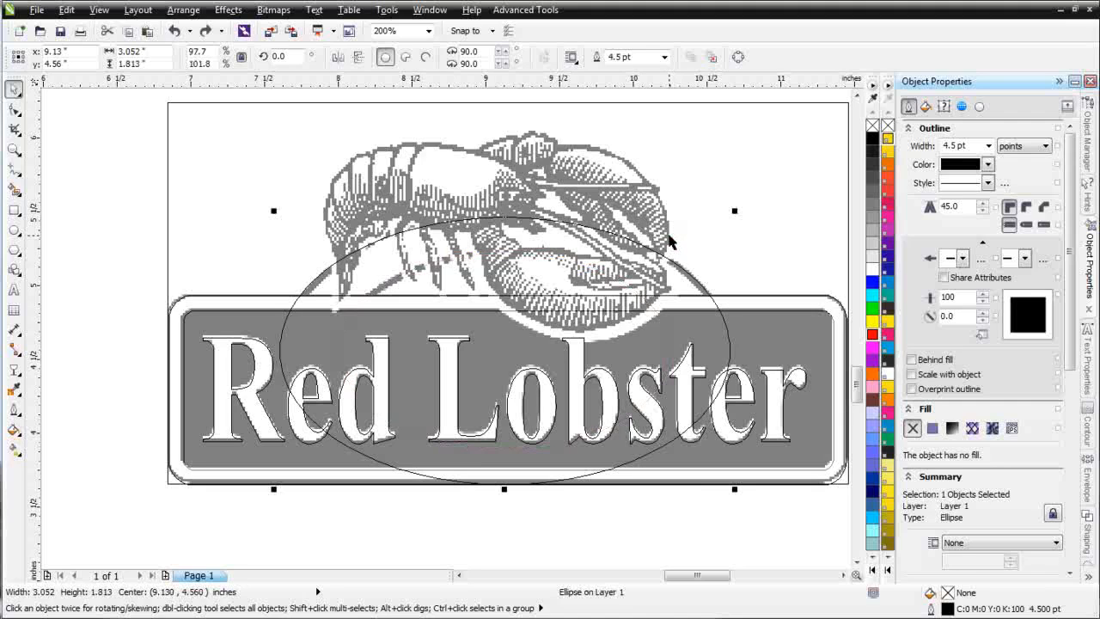
pyautogui.moveTo(737, 212); pyautogui.dragTo(675, 241)
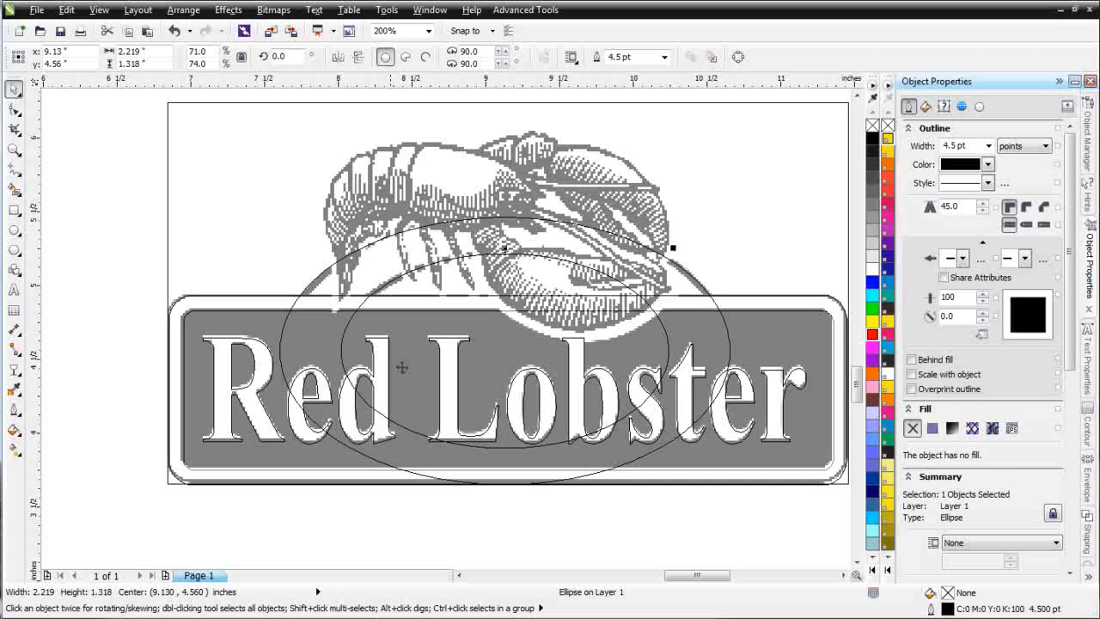
# Step: Draw a rectangle about 3.92 × 1.33" covering the lower halves of both ellipses
pyautogui.click(14, 210)
pyautogui.moveTo(806, 538); pyautogui.dragTo(228, 468)
pyautogui.moveTo(227, 342); pyautogui.dragTo(227, 341)
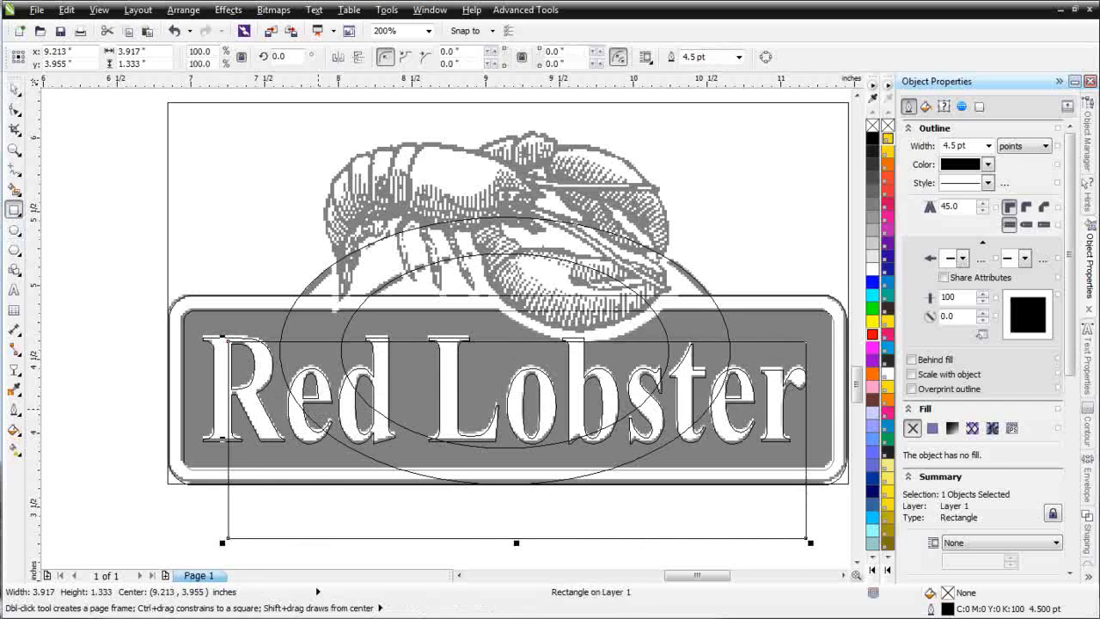
# Step: Subtract the rectangle and the inner ellipse from the outer ellipse with Back Minus Front, leaving one arch shape
pyautogui.click(14, 88)
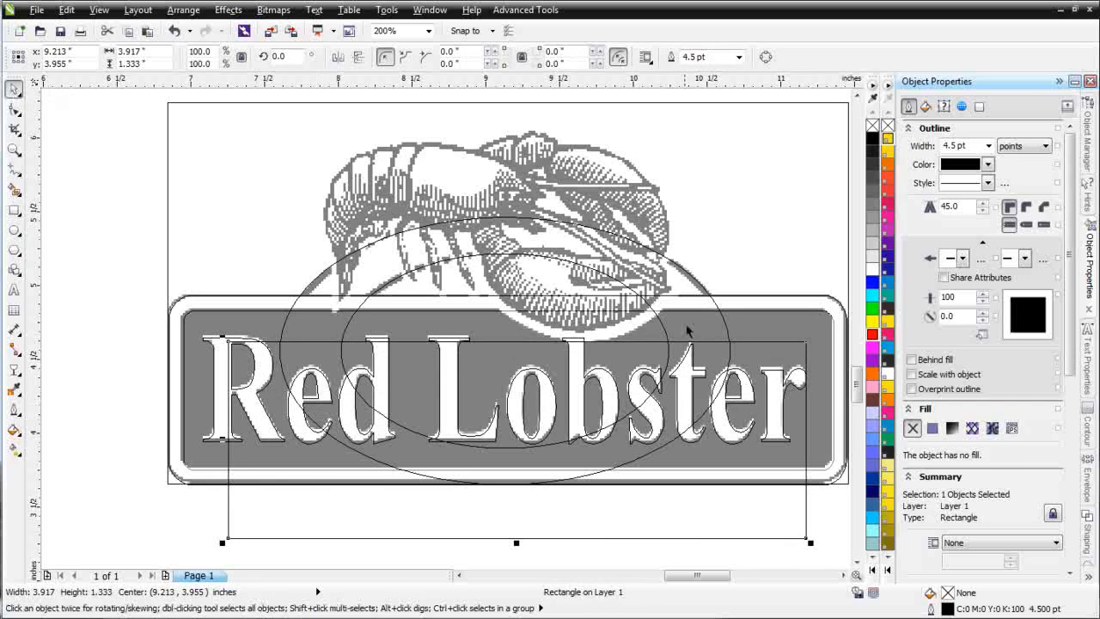
pyautogui.keyDown('shift'); pyautogui.click(658, 321); pyautogui.keyUp('shift')
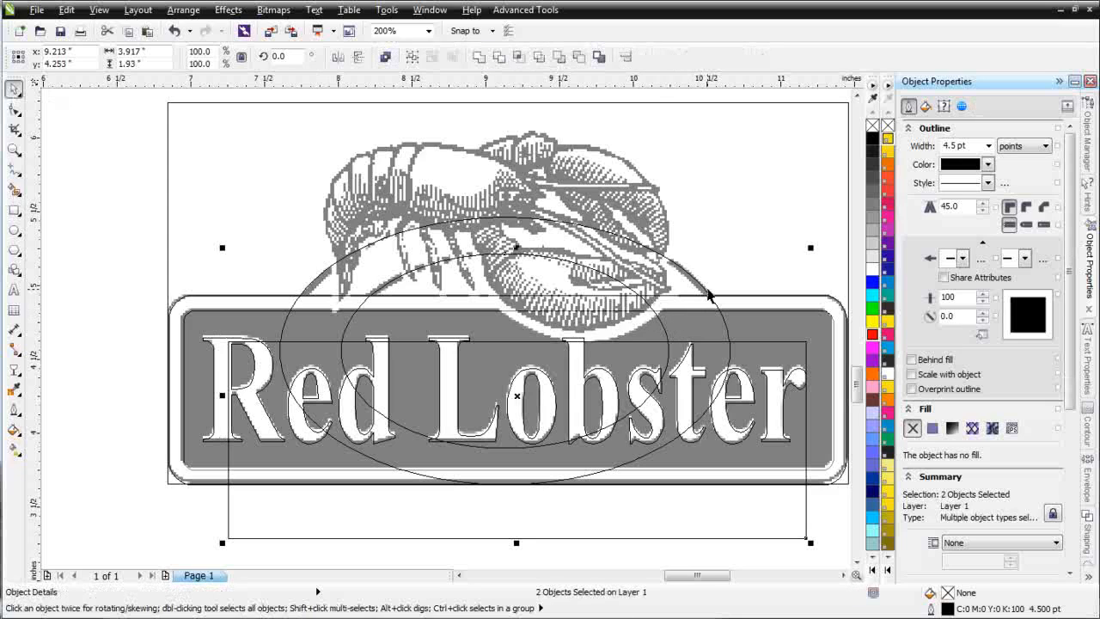
pyautogui.keyDown('shift'); pyautogui.click(702, 296); pyautogui.keyUp('shift')
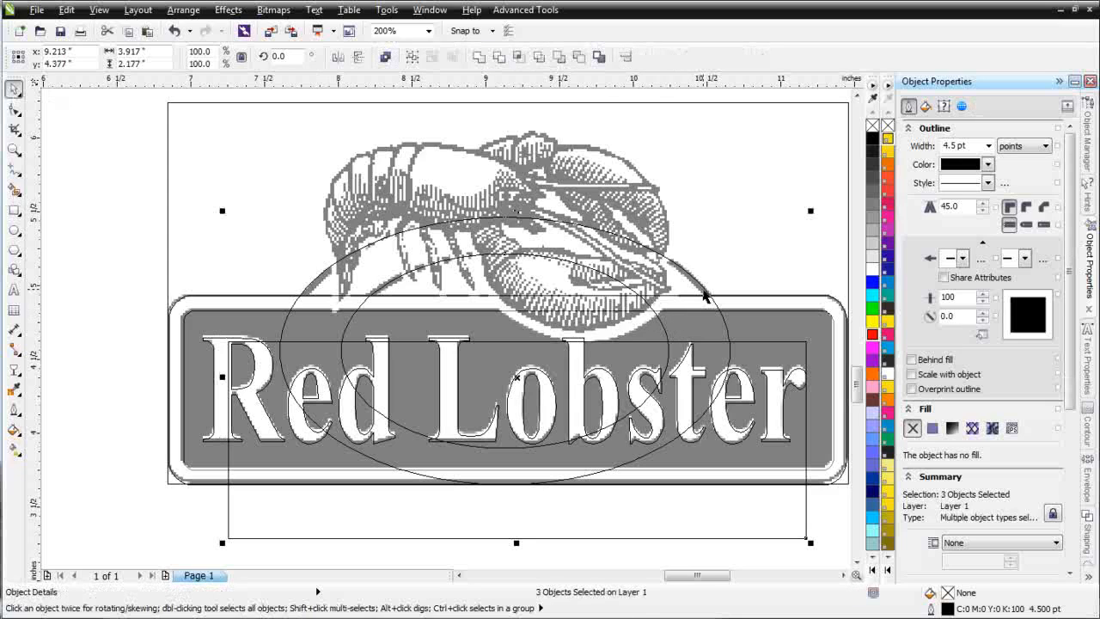
pyautogui.click(577, 58)
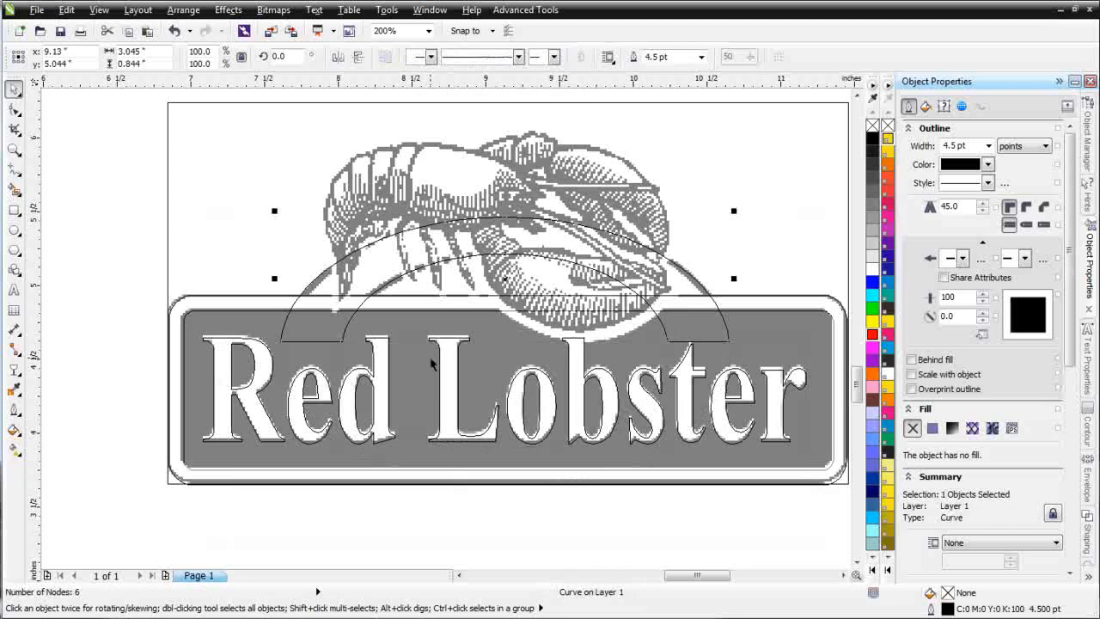
# Step: Return the view to Enhanced and clear the selection
pyautogui.click(251, 203)
pyautogui.click(341, 341)
pyautogui.click(99, 10)
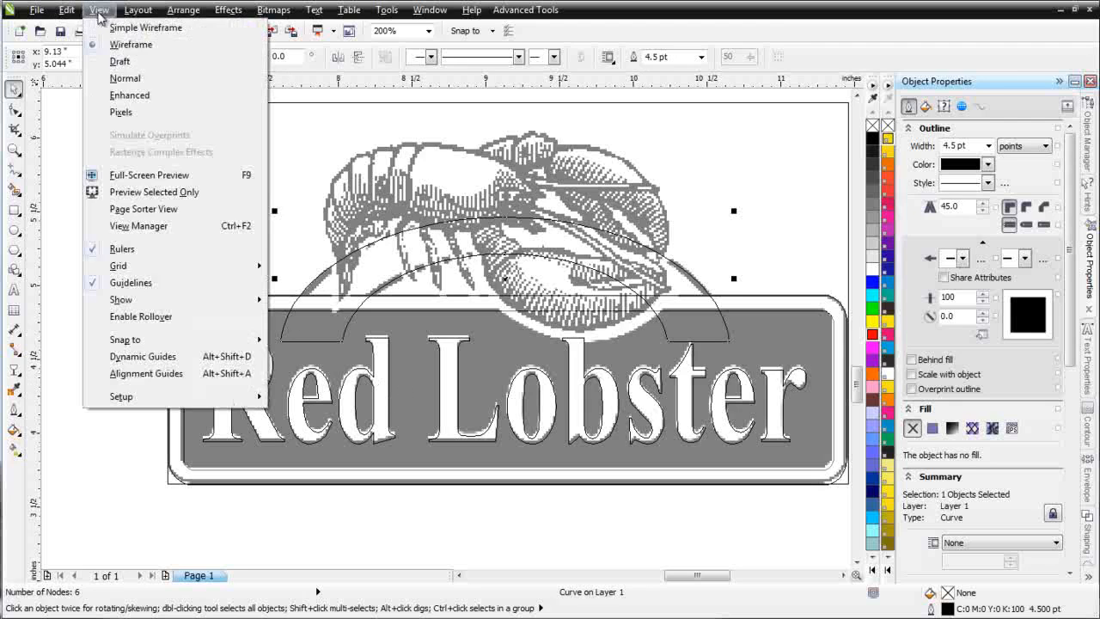
pyautogui.click(129, 94)
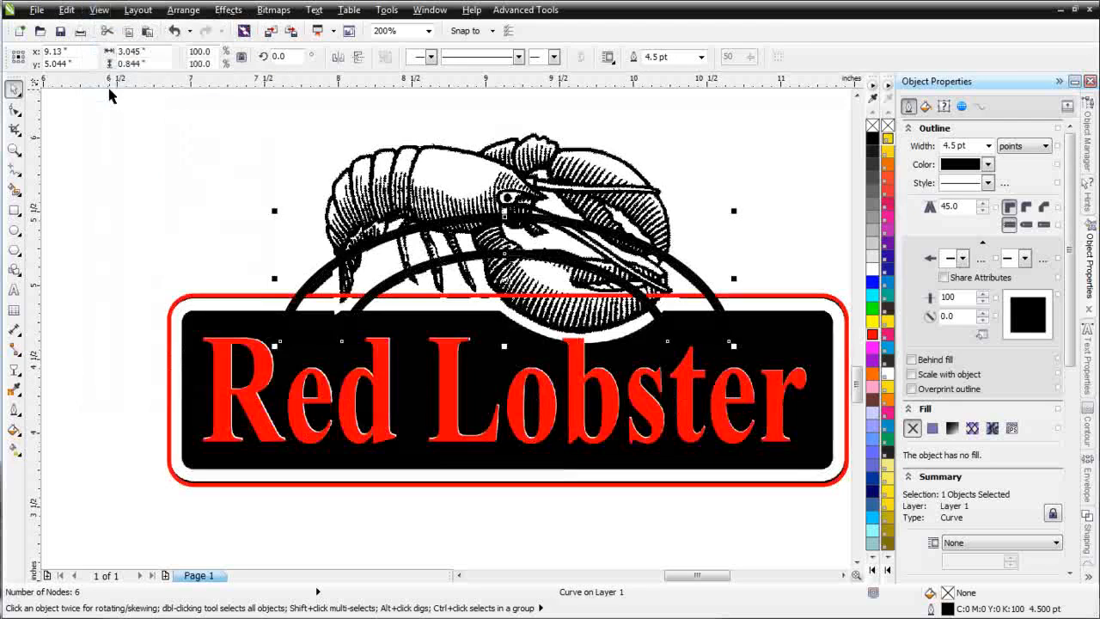
pyautogui.press('Escape')
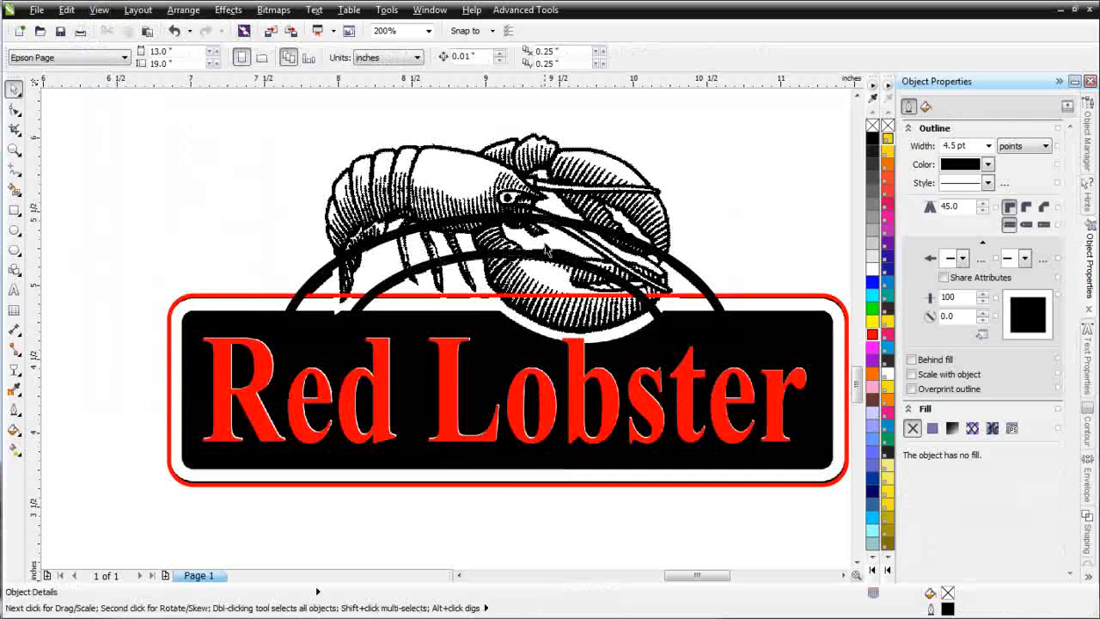
# Step: Send the original grayscale logo bitmap to the back of the page
pyautogui.click(233, 275)
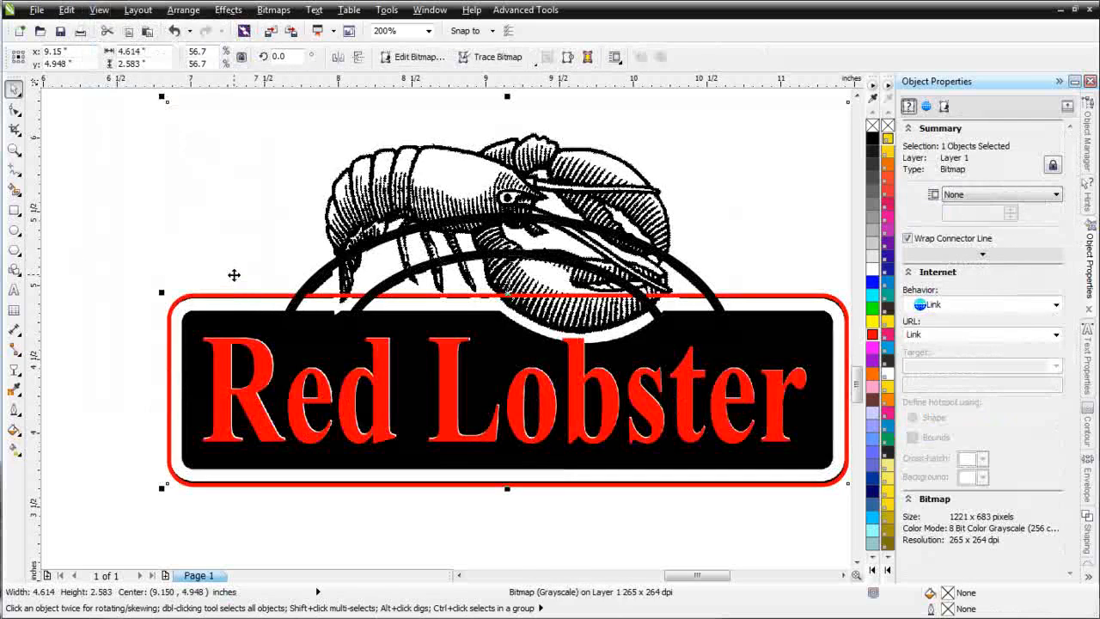
pyautogui.click(234, 275)
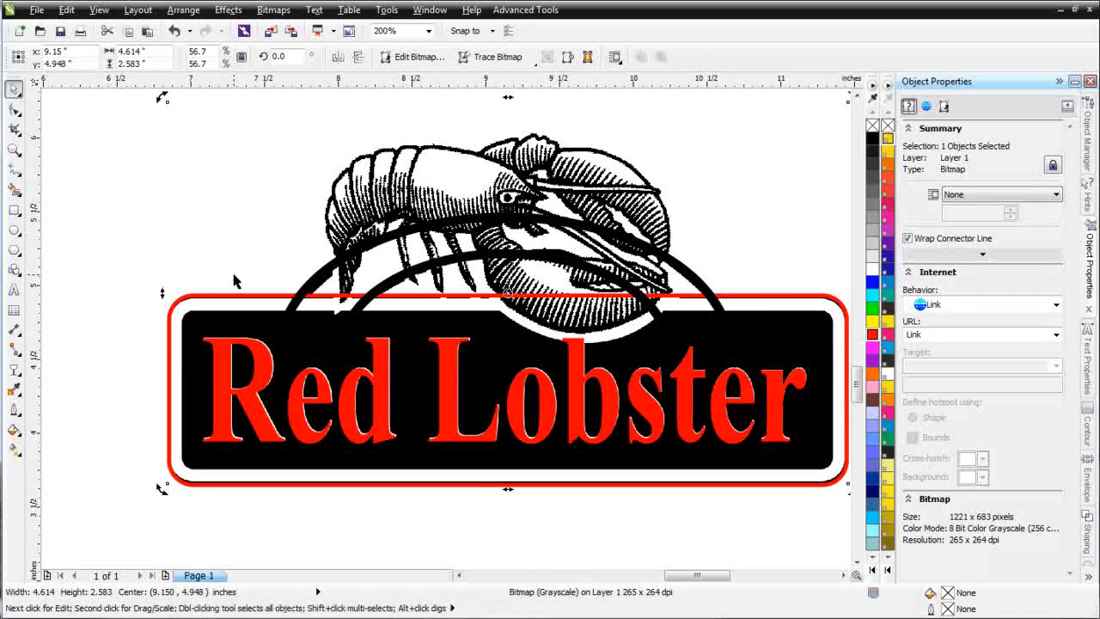
pyautogui.rightClick(235, 279)
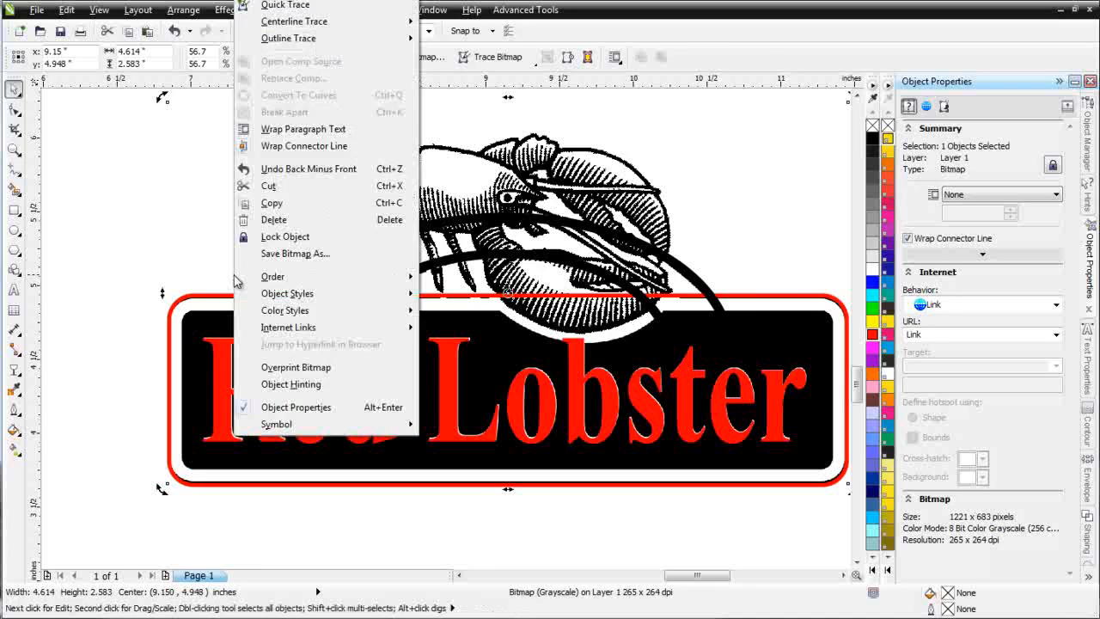
pyautogui.moveTo(319, 276)
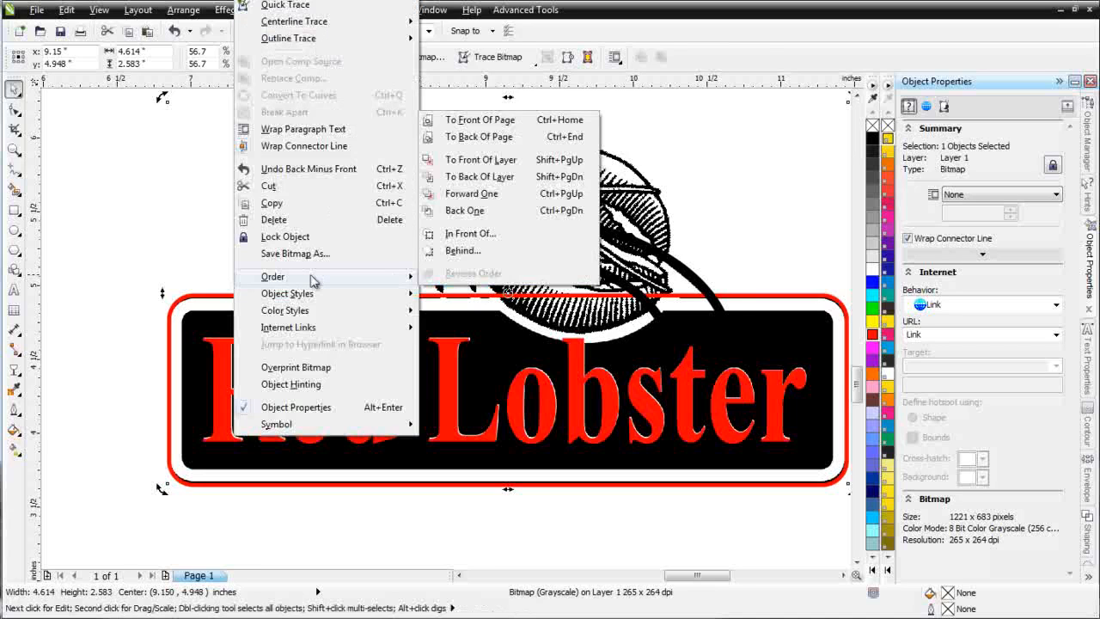
pyautogui.click(524, 136)
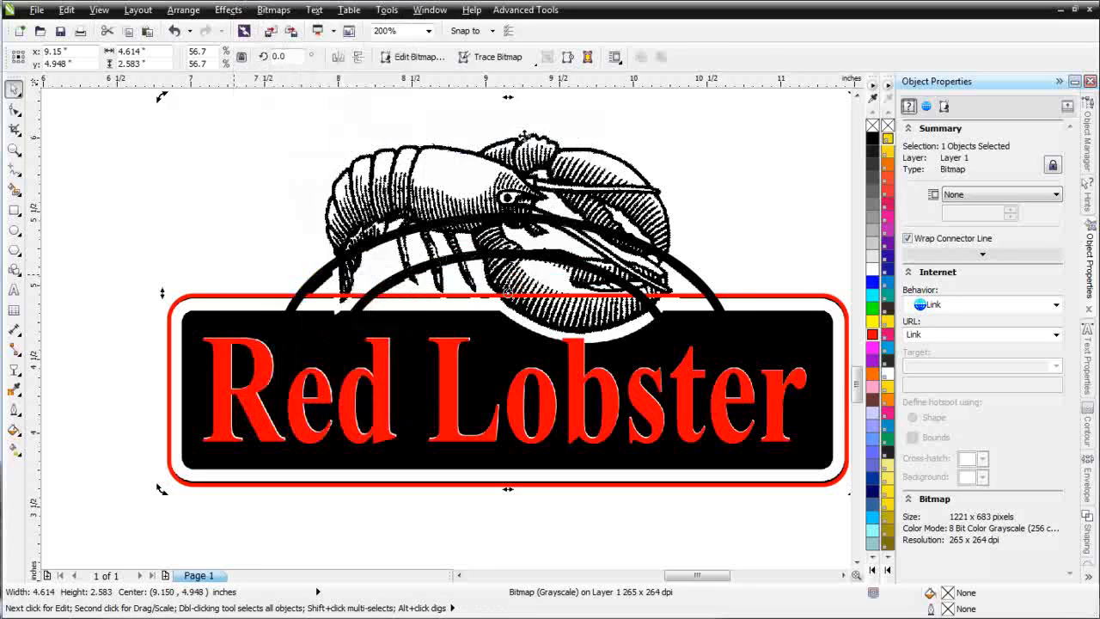
pyautogui.click(603, 511)
# Step: Try to fill the outer rounded rectangle with white
pyautogui.click(525, 426)
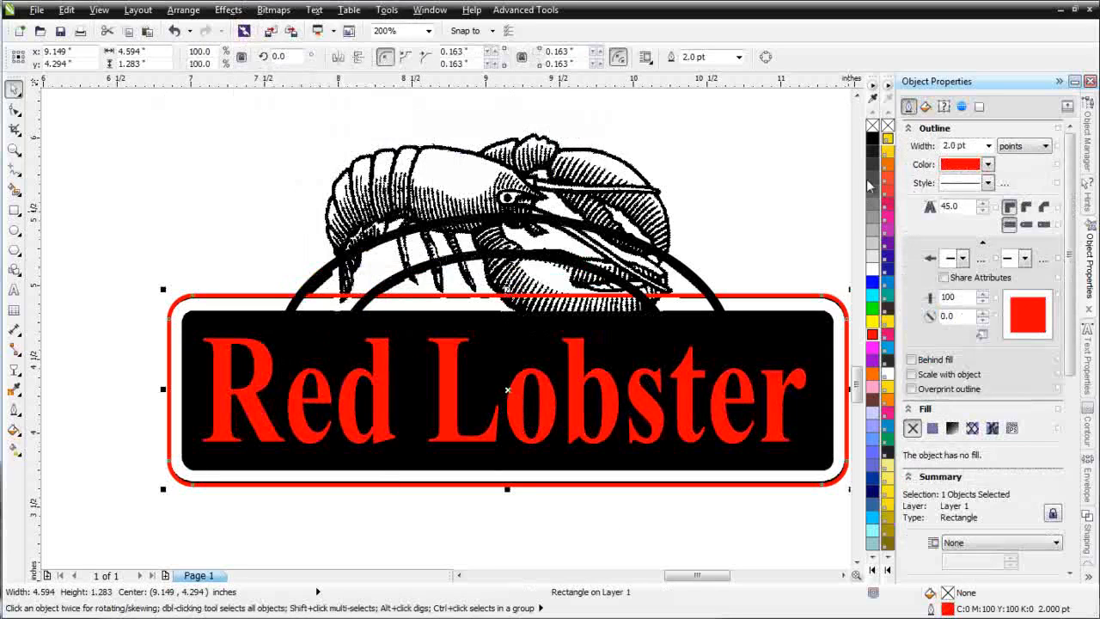
pyautogui.click(871, 273)
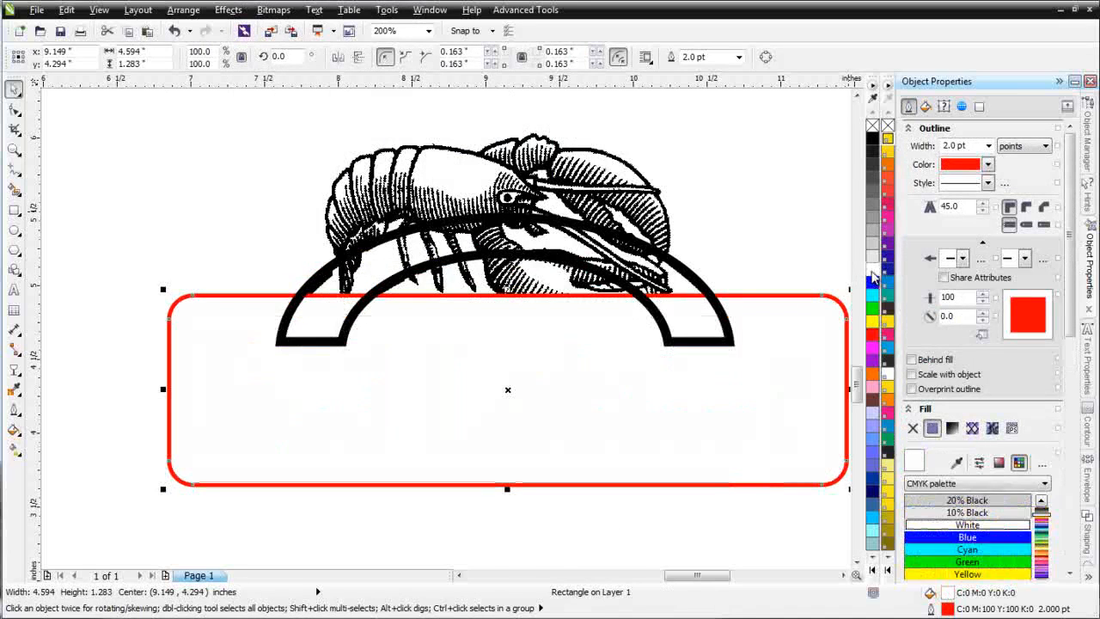
pyautogui.hotkey('ctrl', 'z')
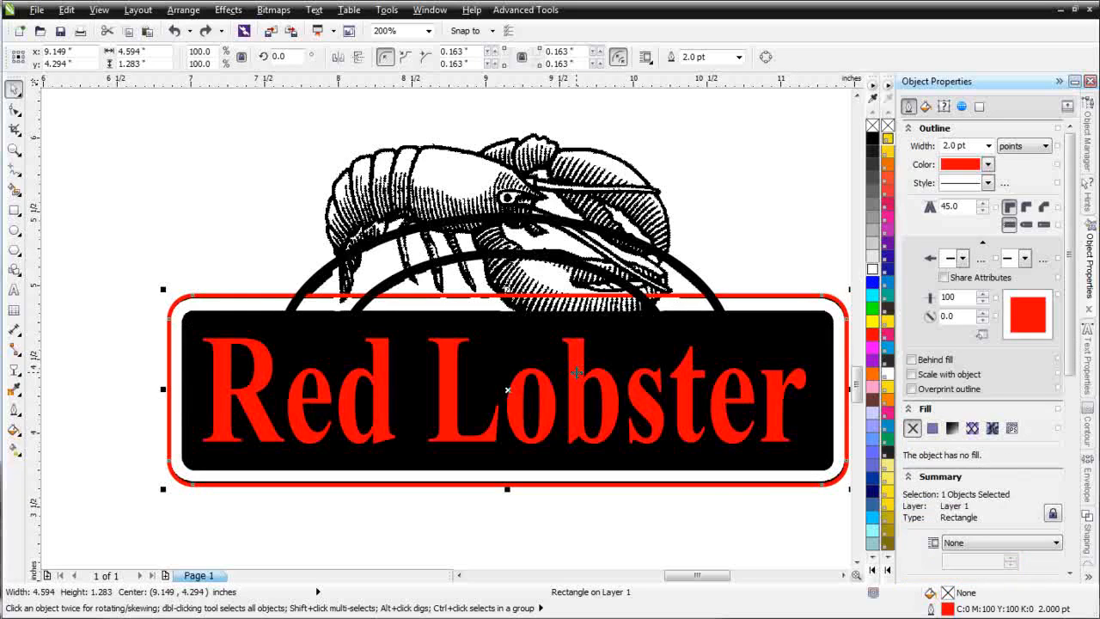
# Step: Change the fill of the Red Lobster lettering to white
pyautogui.click(575, 371)
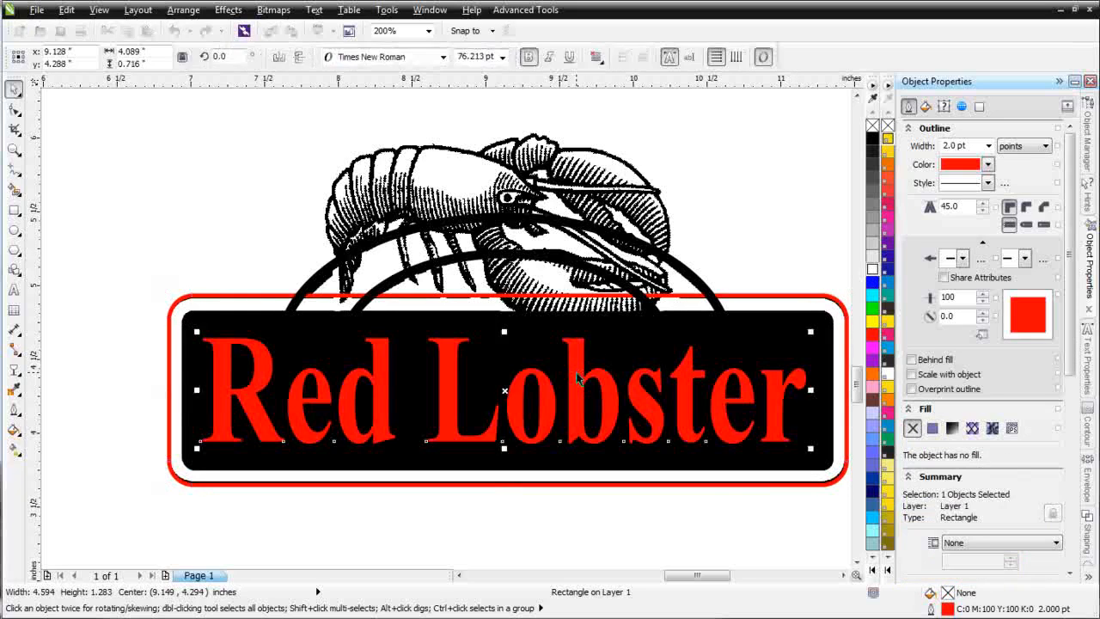
pyautogui.click(872, 258)
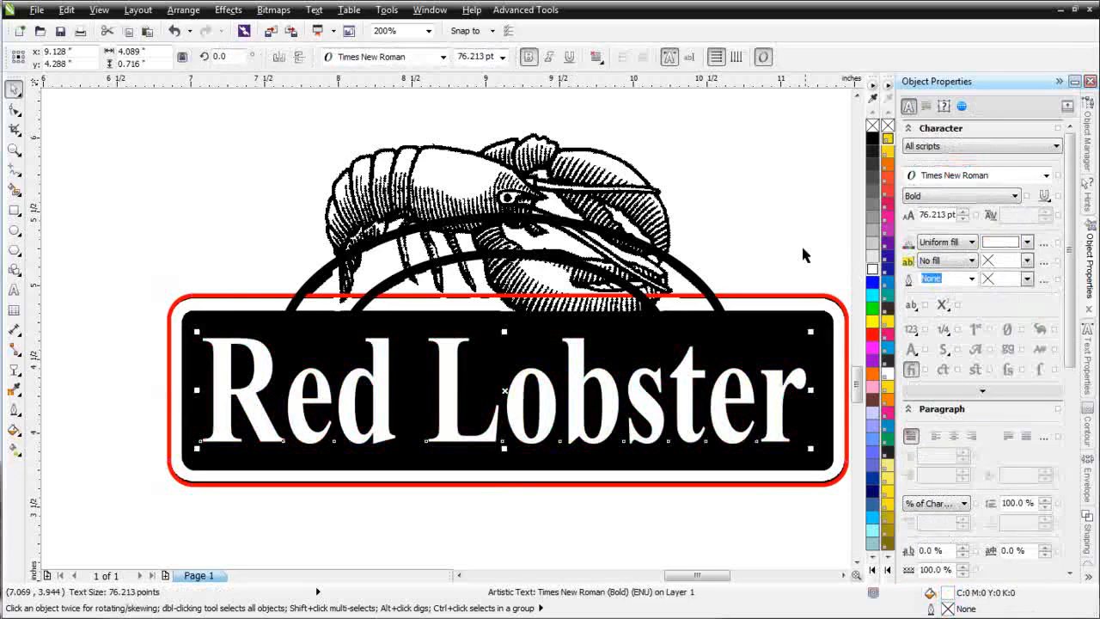
pyautogui.click(703, 191)
# Step: Change the outline of the outer rounded rectangle to black
pyautogui.click(779, 299)
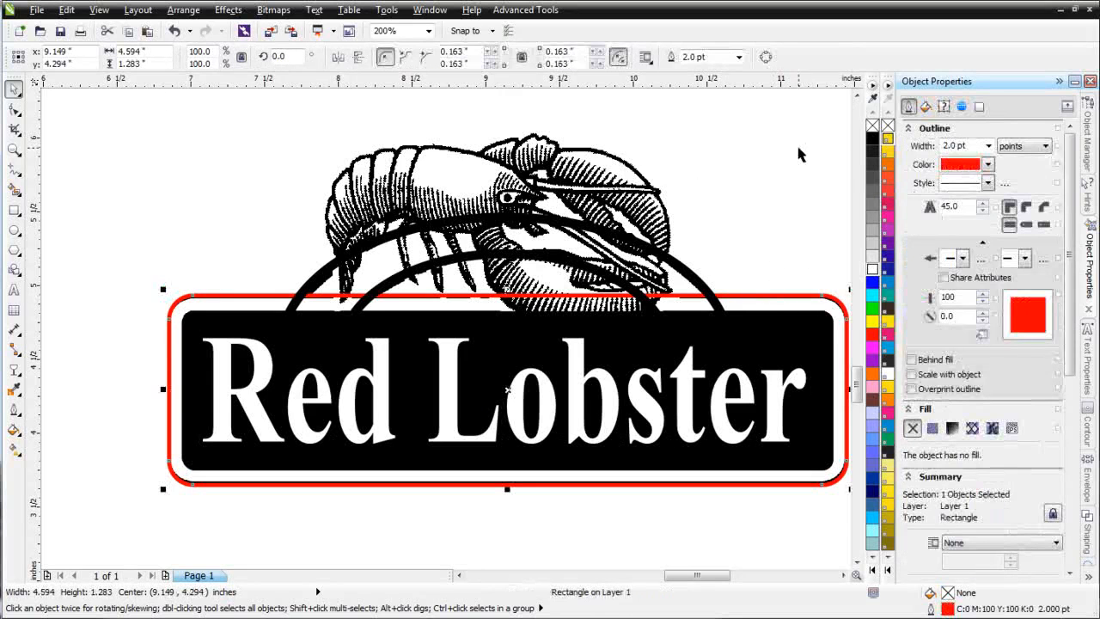
pyautogui.rightClick(872, 139)
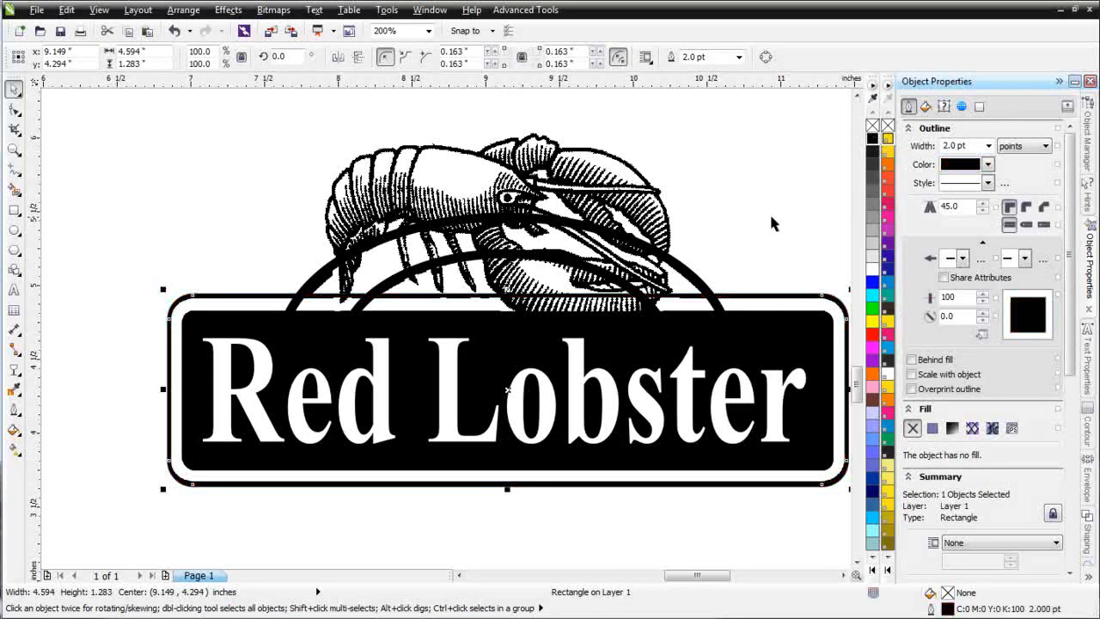
pyautogui.click(772, 223)
# Step: Place the lobster bitmap and its yellow silhouette together over the sign's original lobster, and select the arch shape
pyautogui.scroll(-2, 771, 215)
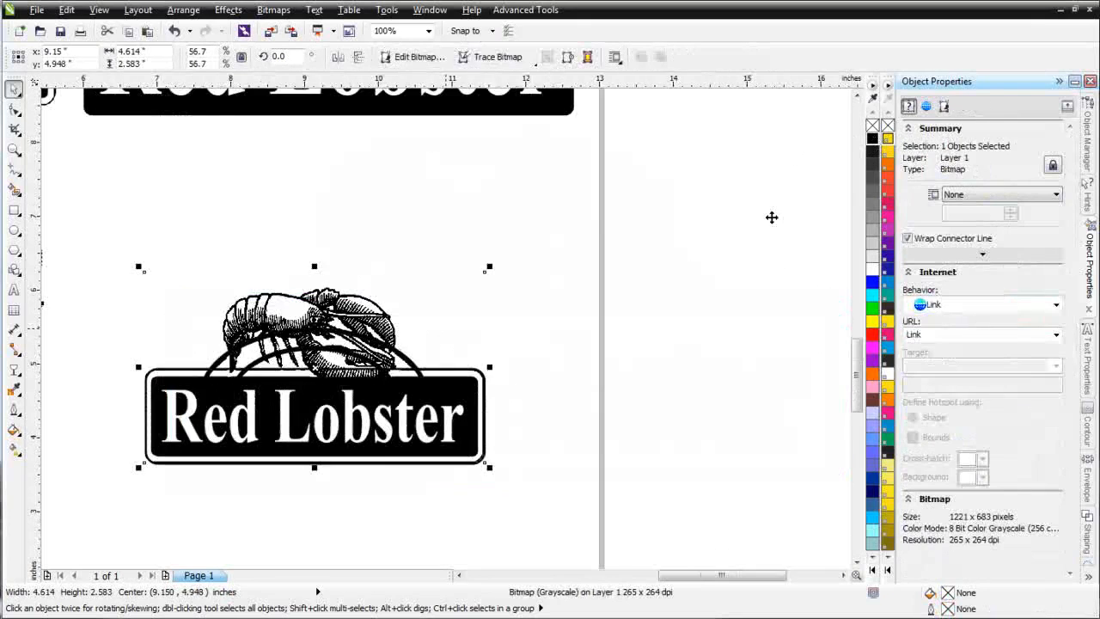
pyautogui.moveTo(77, 224); pyautogui.dragTo(567, 313)
pyautogui.moveTo(521, 287); pyautogui.dragTo(392, 330)
pyautogui.scroll(1, 395, 341)
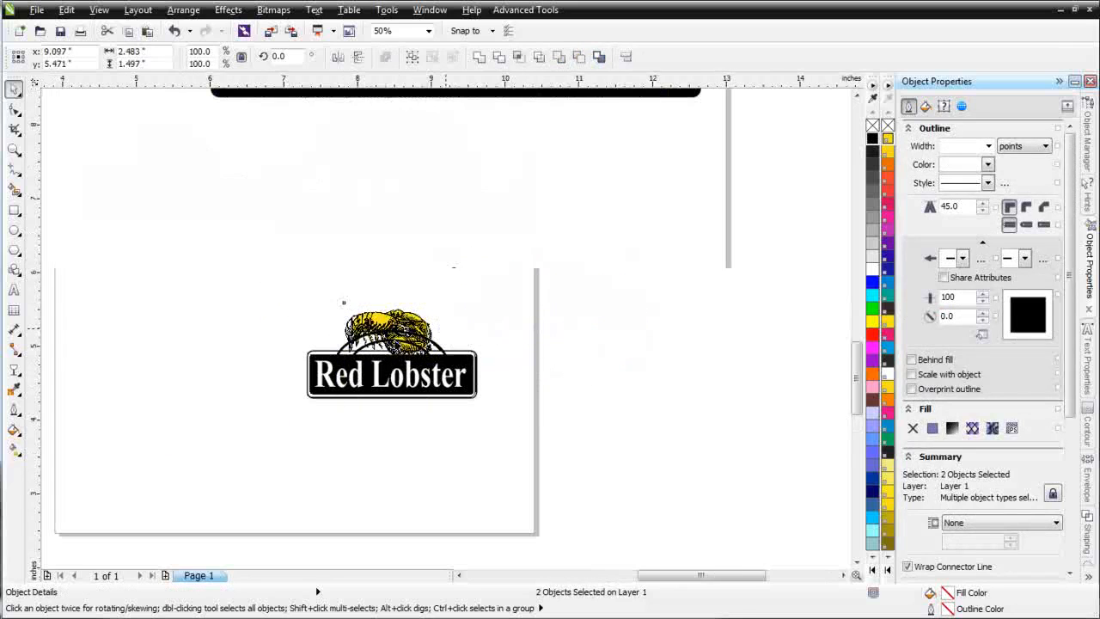
pyautogui.moveTo(341, 372); pyautogui.dragTo(330, 378)
pyautogui.click(531, 375)
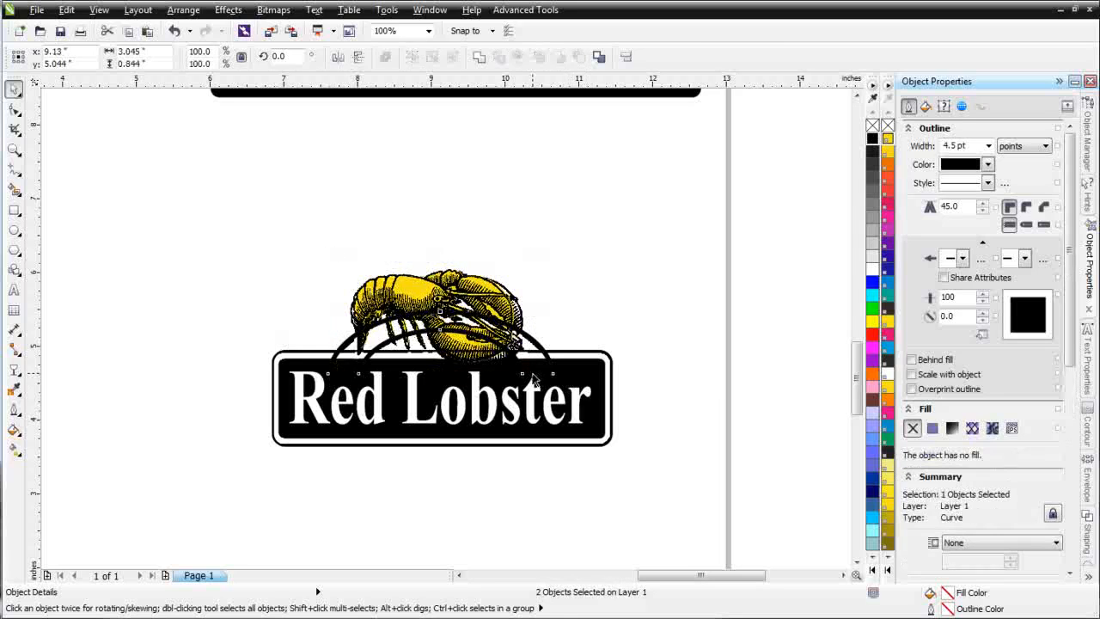
pyautogui.moveTo(546, 226); pyautogui.dragTo(340, 370)
pyautogui.moveTo(519, 368); pyautogui.dragTo(532, 388)
pyautogui.hotkey('ctrl', 'z')
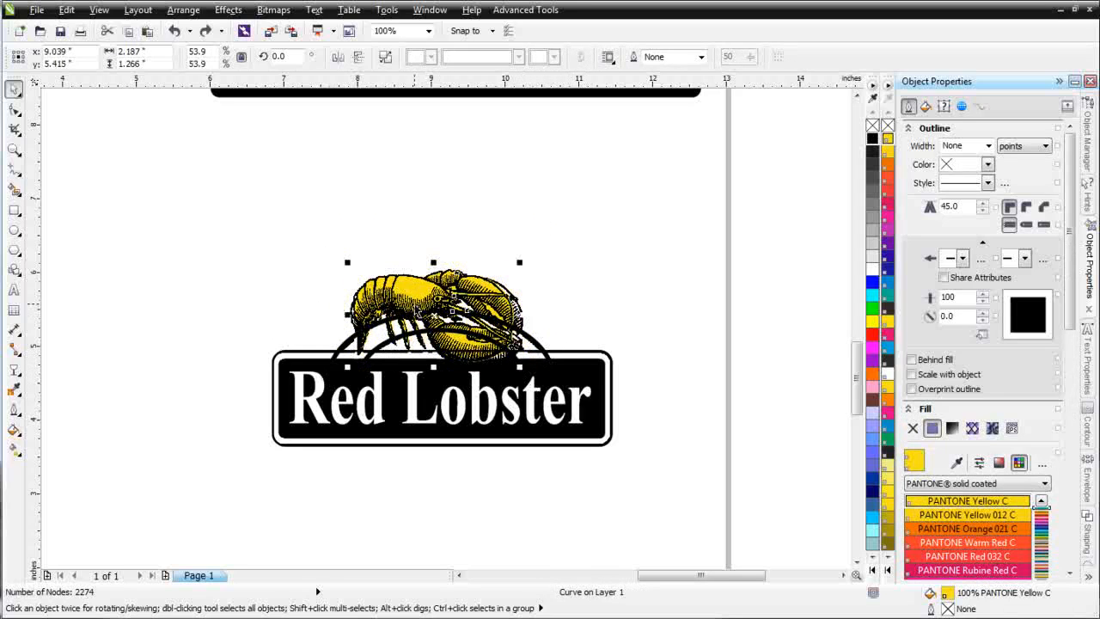
# Step: Enlarge the lobster bitmap and silhouette together to 2.82 by 1.7 inches, align them over the original lobster, and bring both to the front of the page
pyautogui.keyDown('shift'); pyautogui.click(414, 304); pyautogui.keyUp('shift')
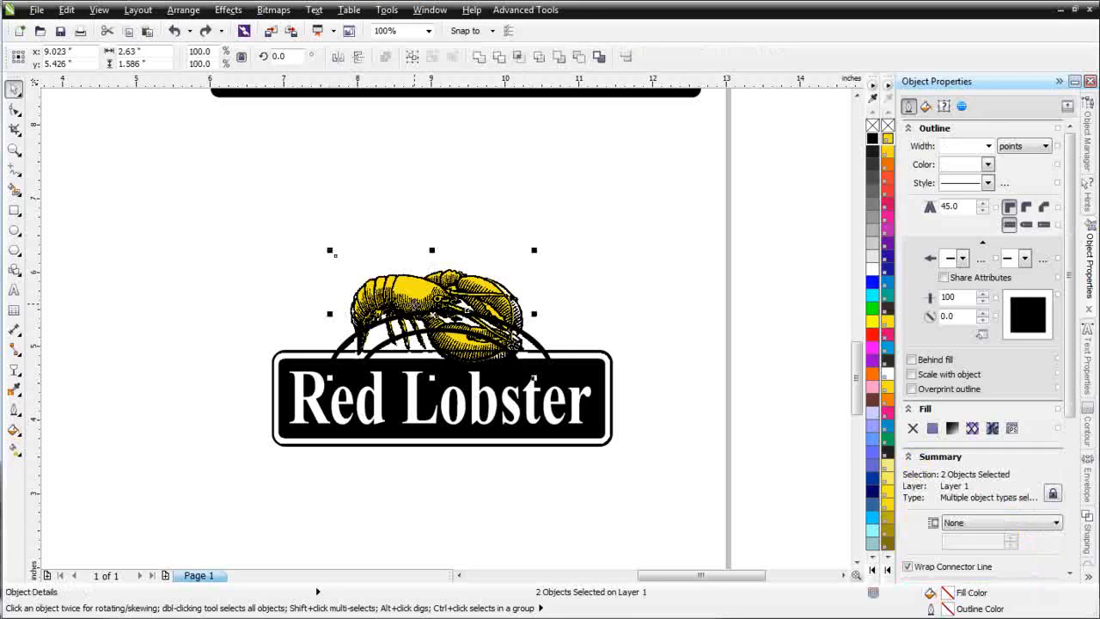
pyautogui.moveTo(534, 375); pyautogui.dragTo(542, 381)
pyautogui.scroll(1, 515, 348)
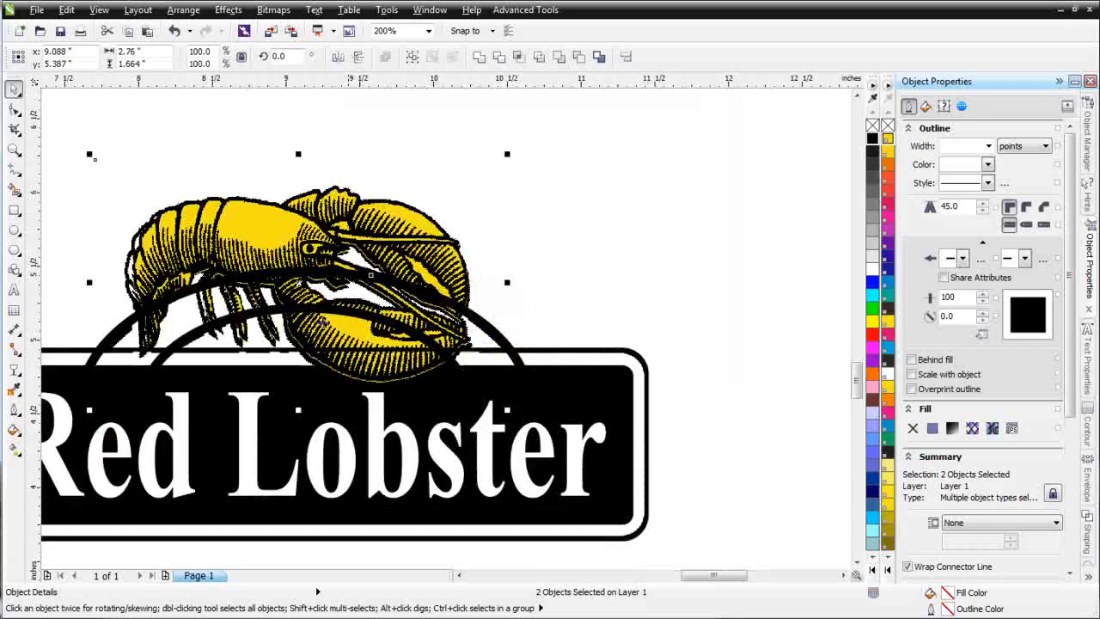
pyautogui.moveTo(93, 156); pyautogui.dragTo(72, 153)
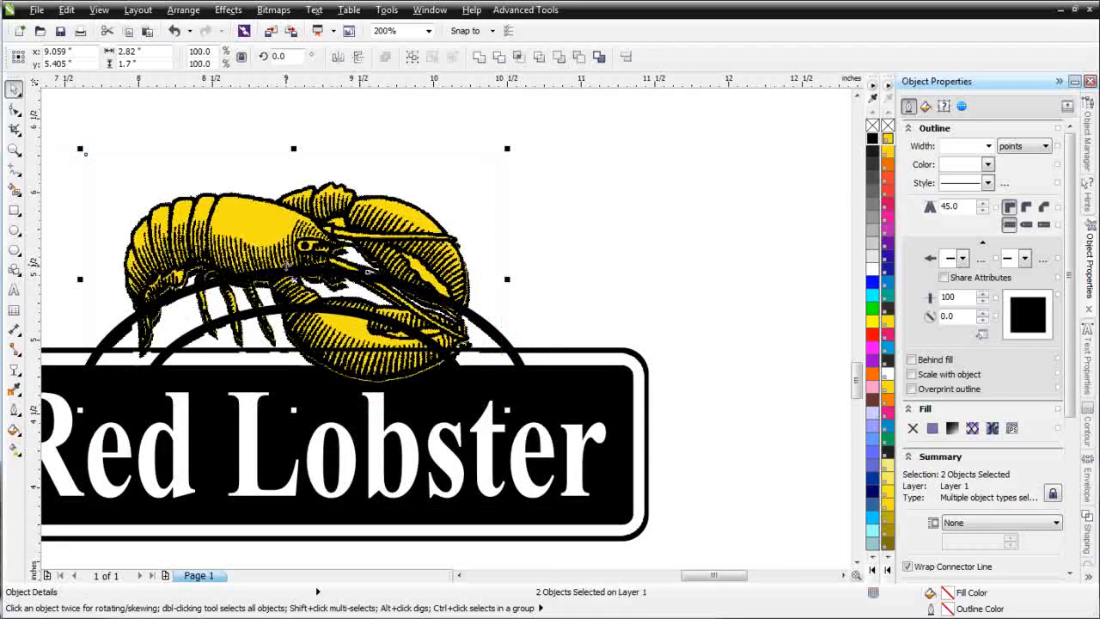
pyautogui.moveTo(367, 271); pyautogui.dragTo(368, 273)
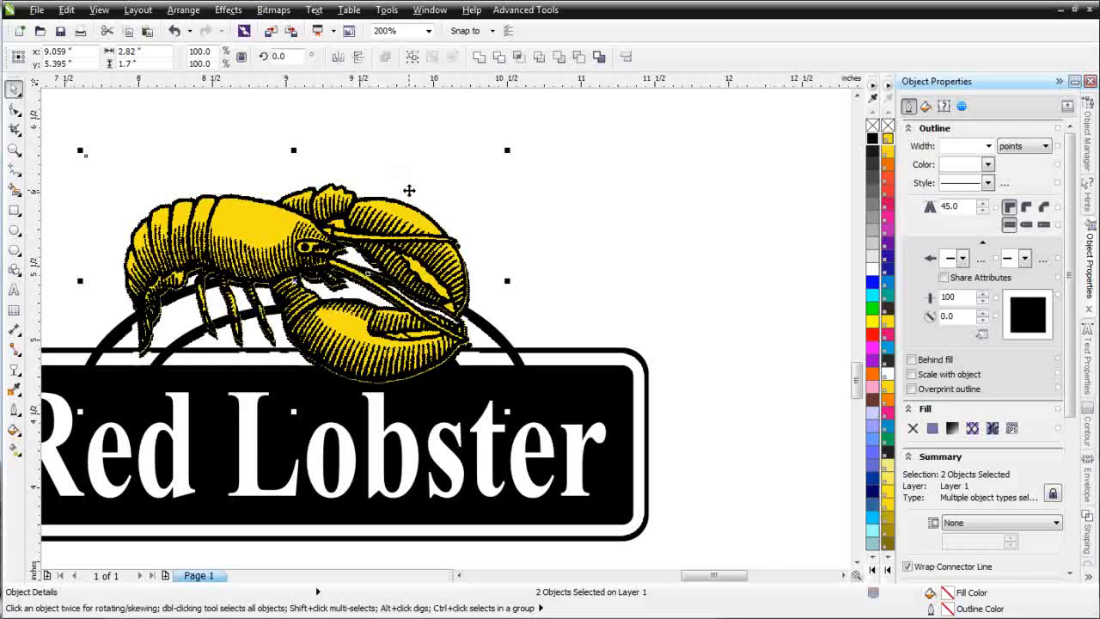
pyautogui.scroll(-1, 411, 277)
pyautogui.scroll(1, 399, 390)
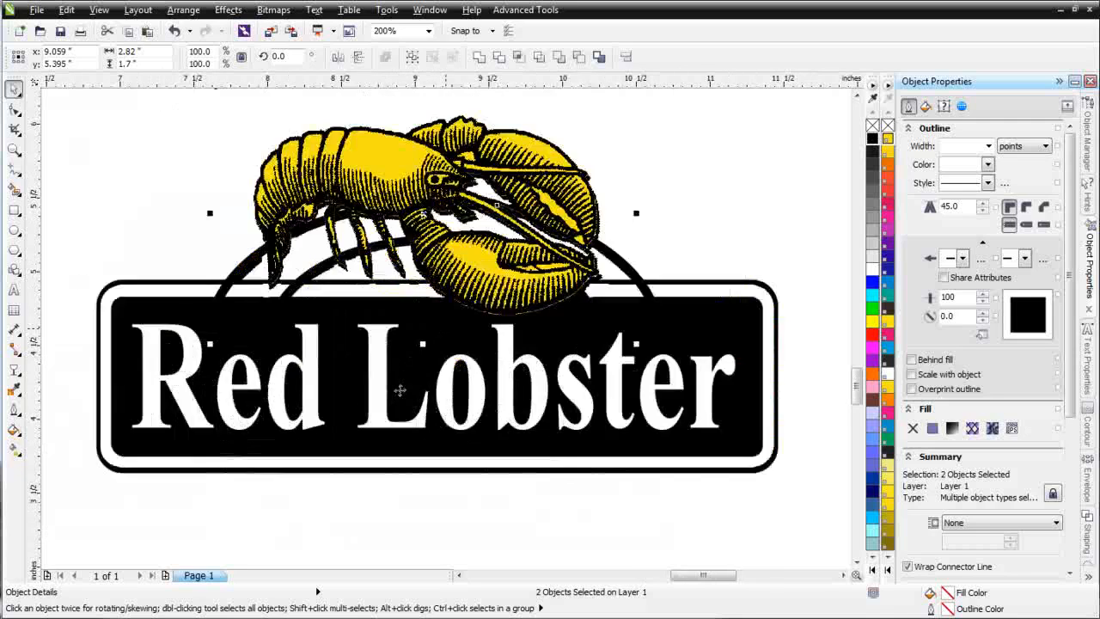
pyautogui.rightClick(425, 196)
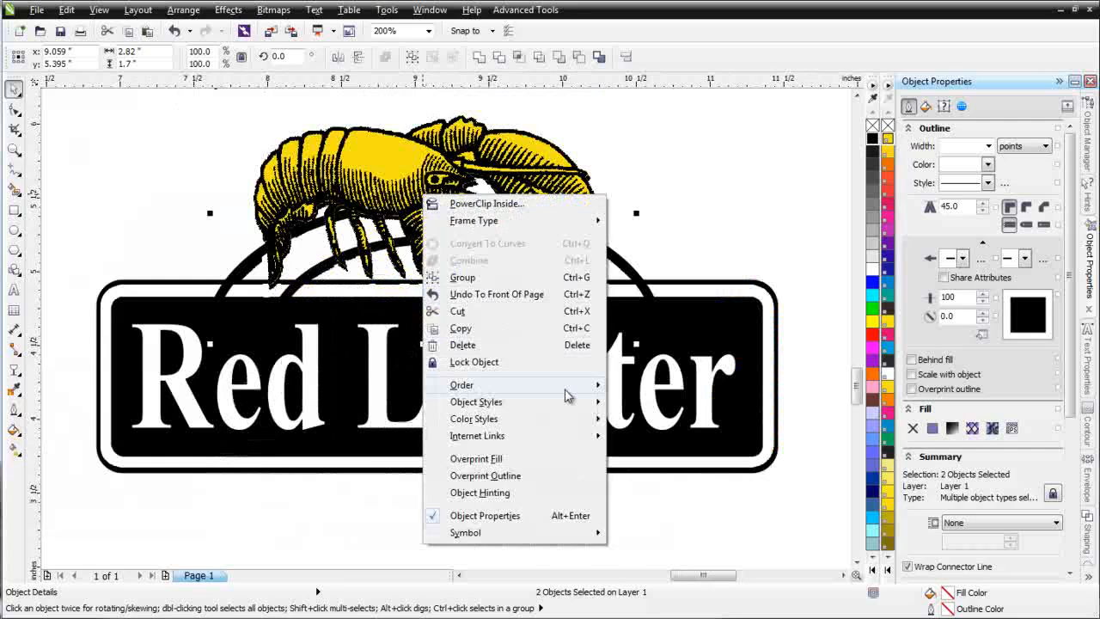
pyautogui.moveTo(567, 385)
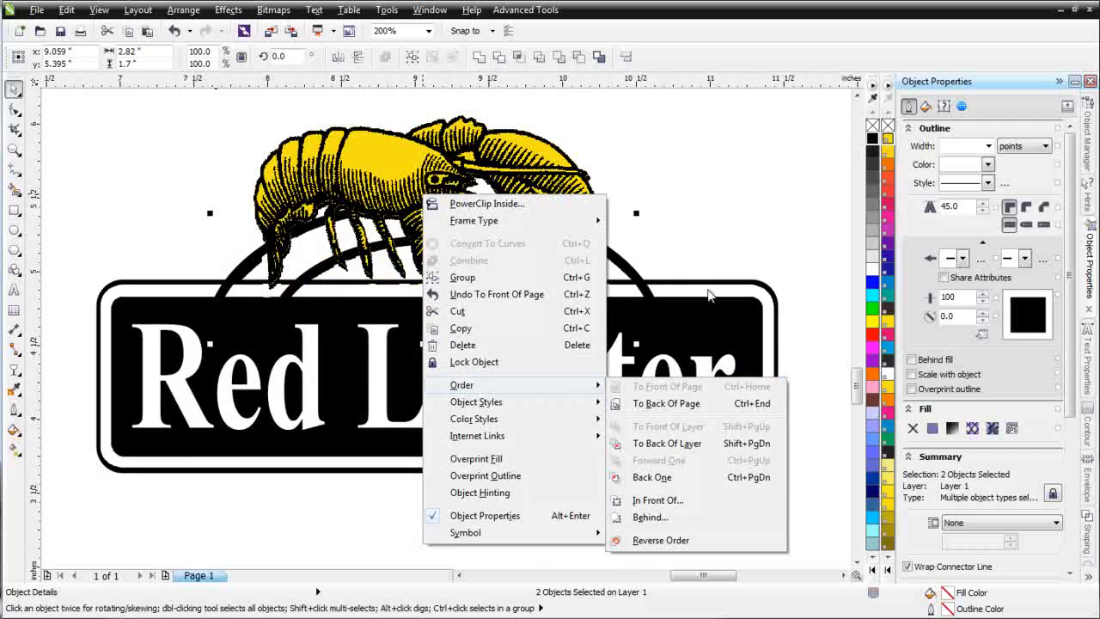
pyautogui.press('Escape')
pyautogui.press('Escape')
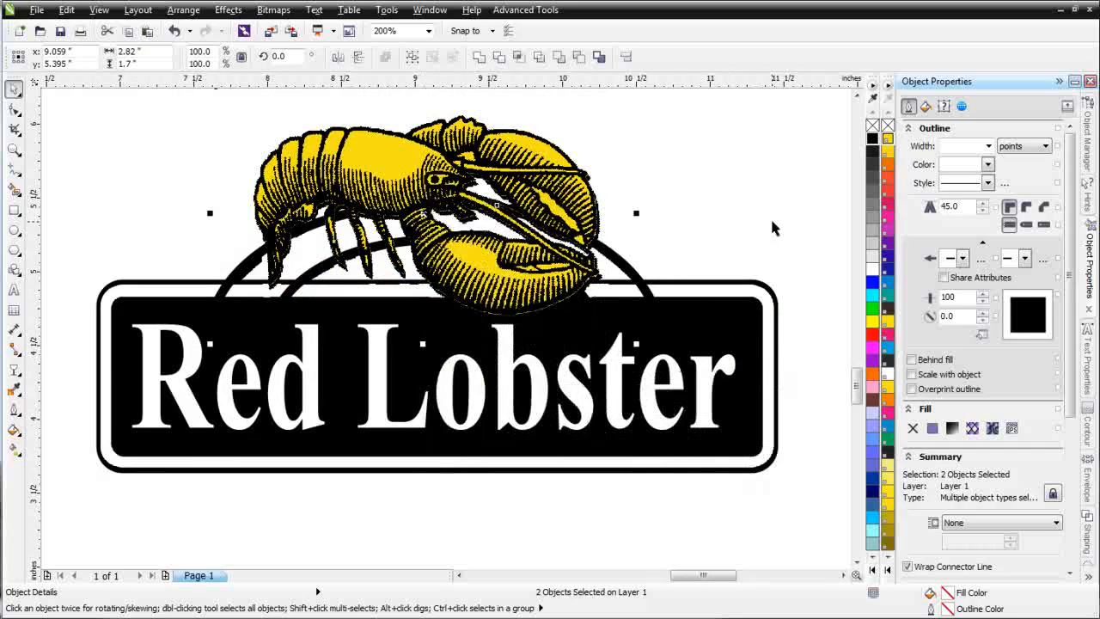
# Step: Give the yellow silhouette behind the lobster bitmap a 10 pt outline with rounded corners and round line caps
pyautogui.click(772, 221)
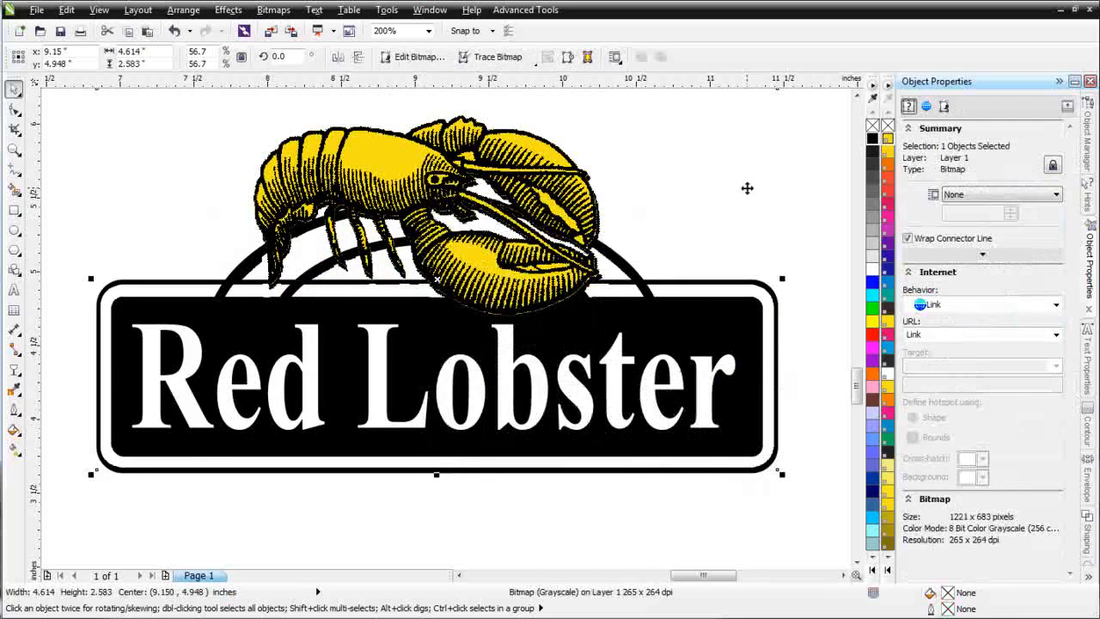
pyautogui.click(514, 263)
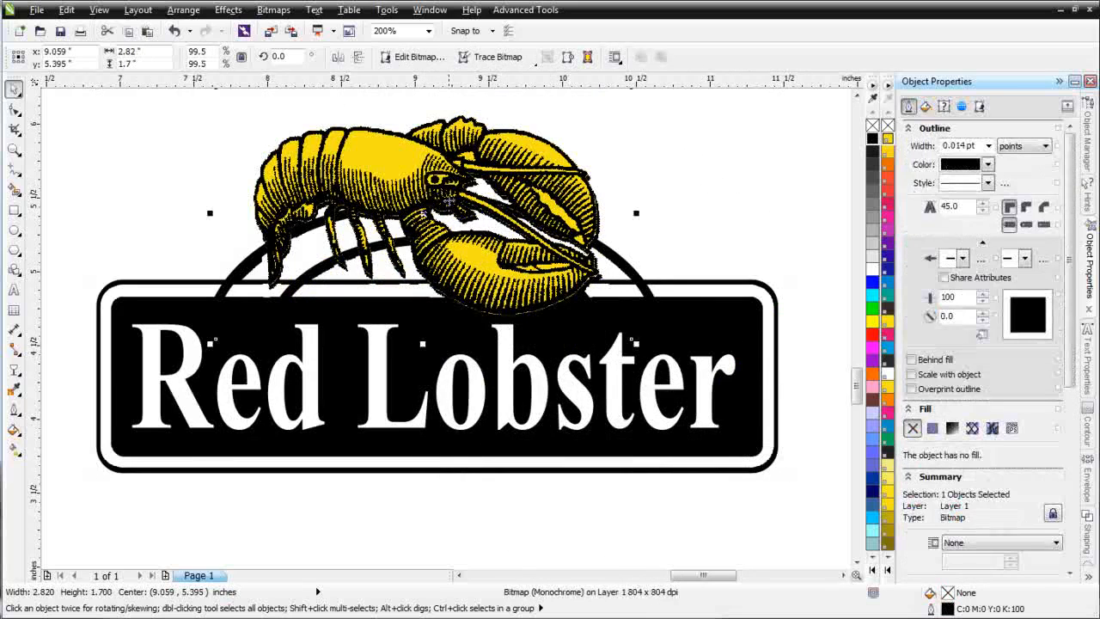
pyautogui.click(393, 171)
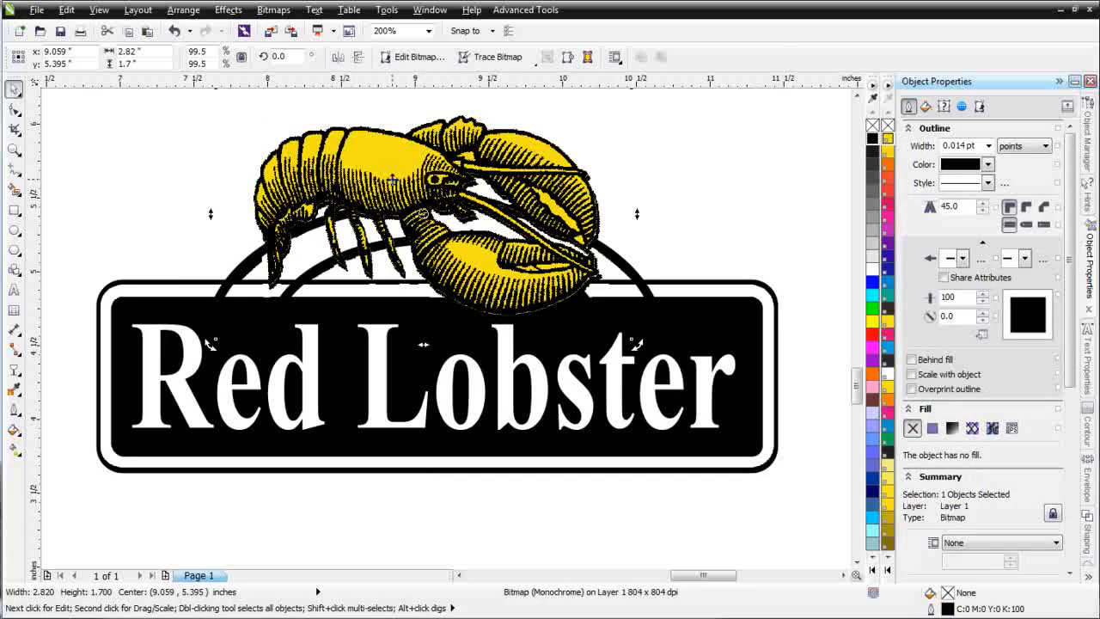
pyautogui.click(394, 183)
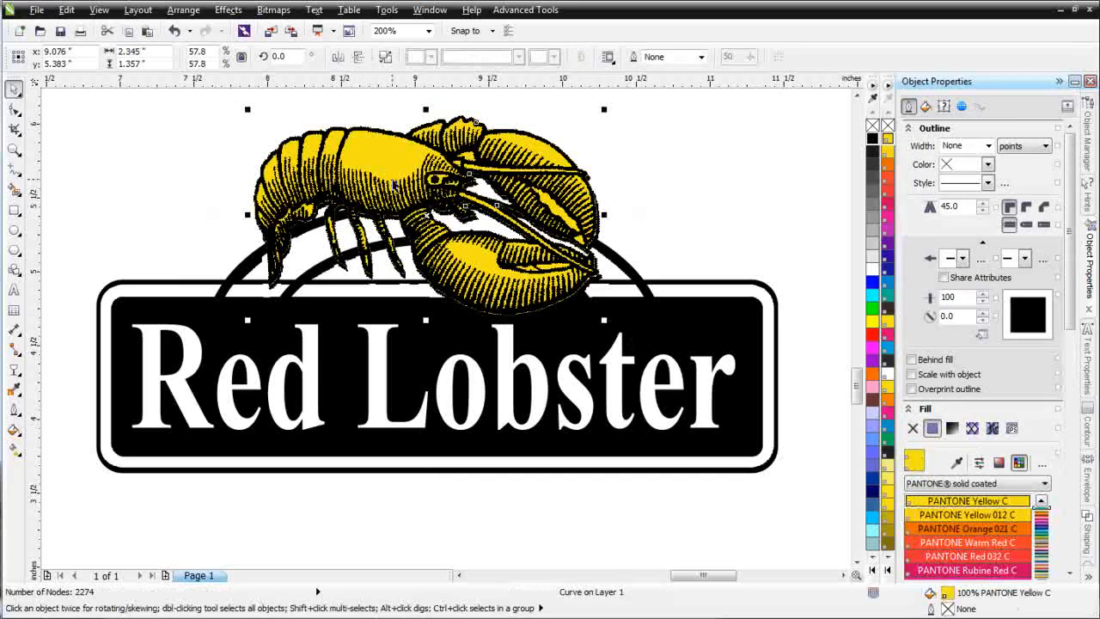
pyautogui.click(988, 146)
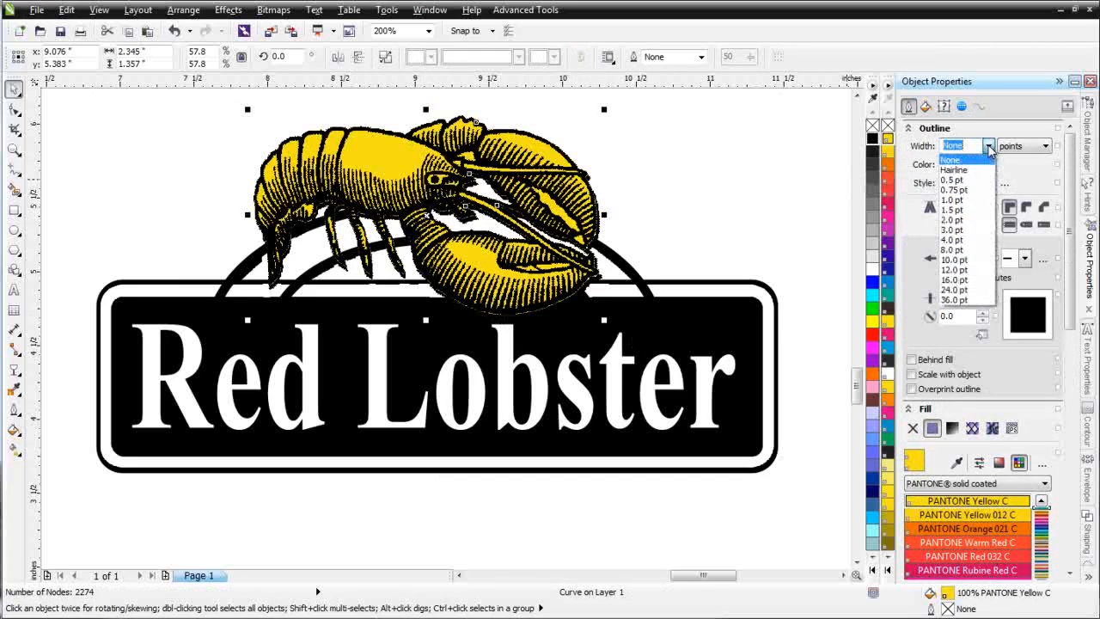
pyautogui.click(962, 259)
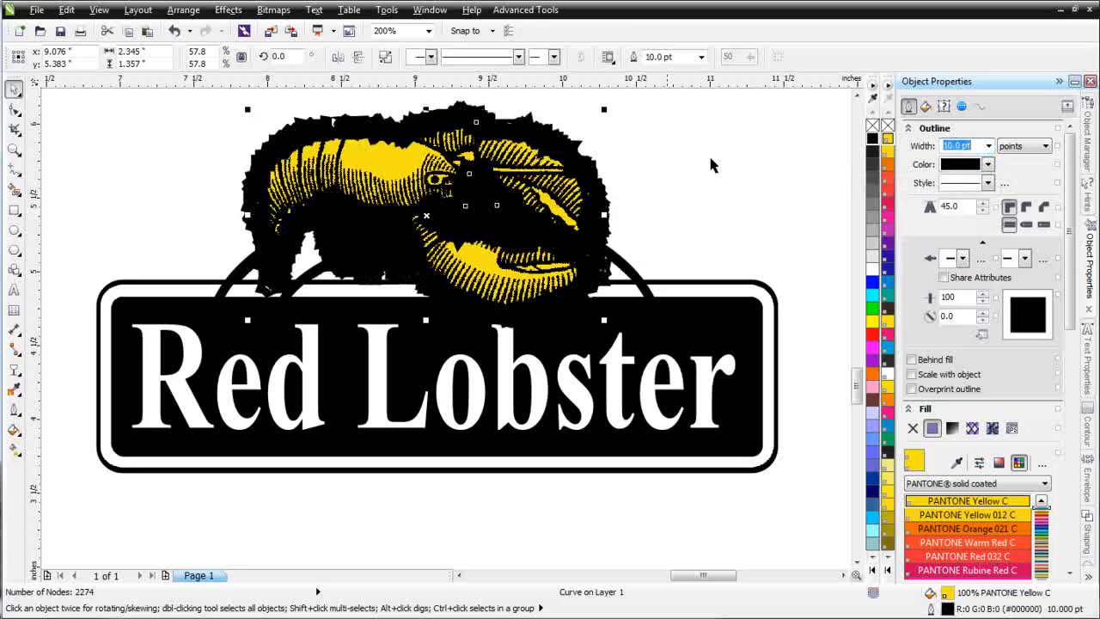
pyautogui.click(1027, 210)
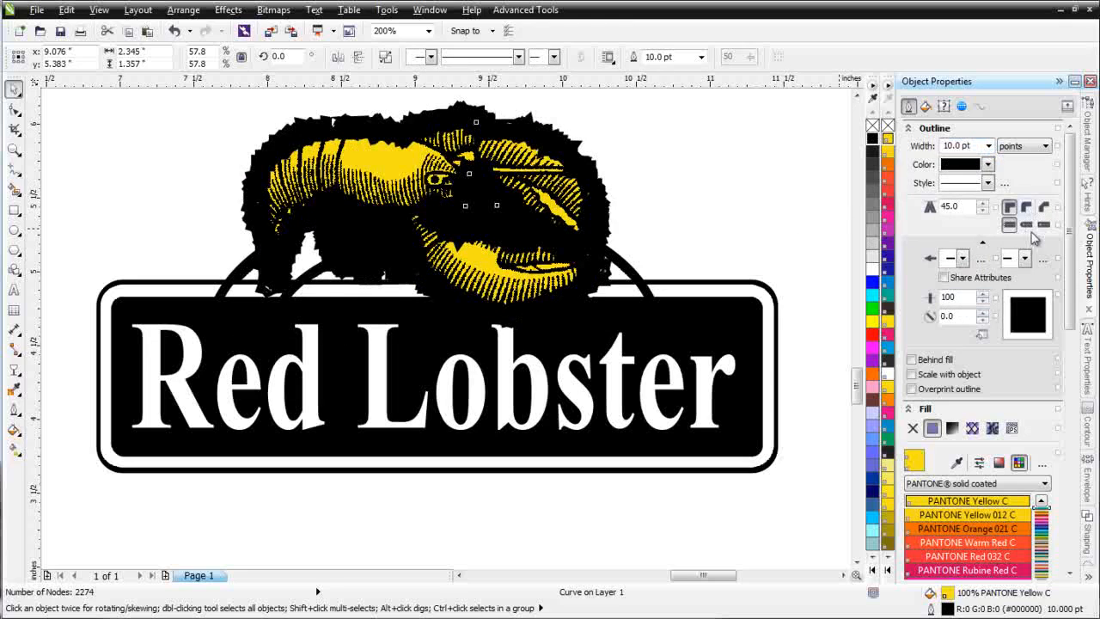
pyautogui.click(1028, 227)
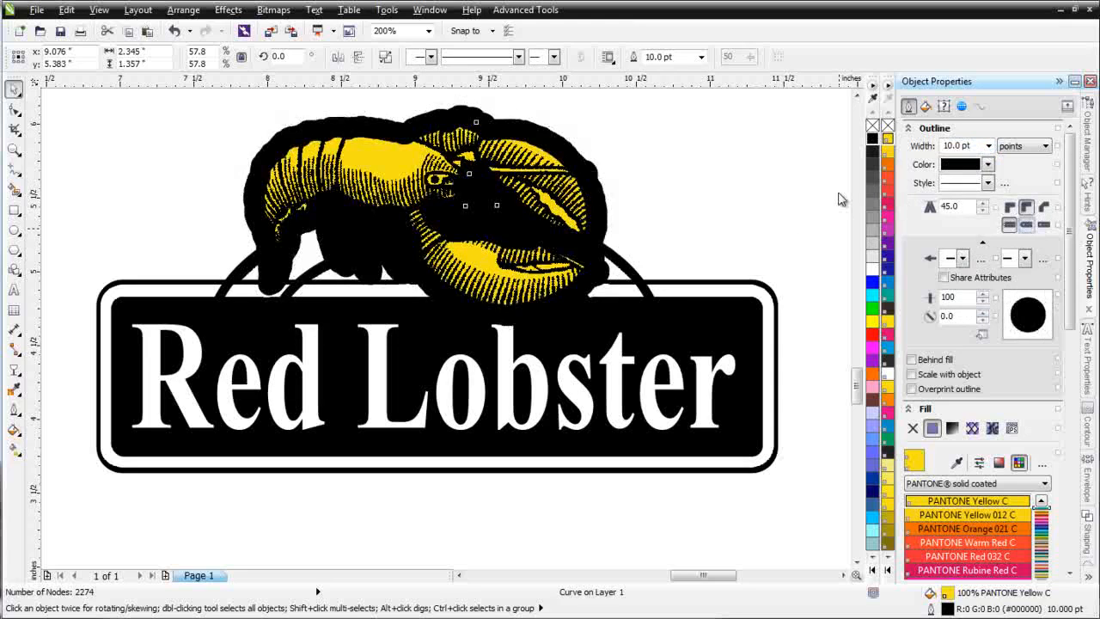
# Step: Change the lobster silhouette's outline and fill to white, and set the outline width to 4 pt
pyautogui.rightClick(873, 268)
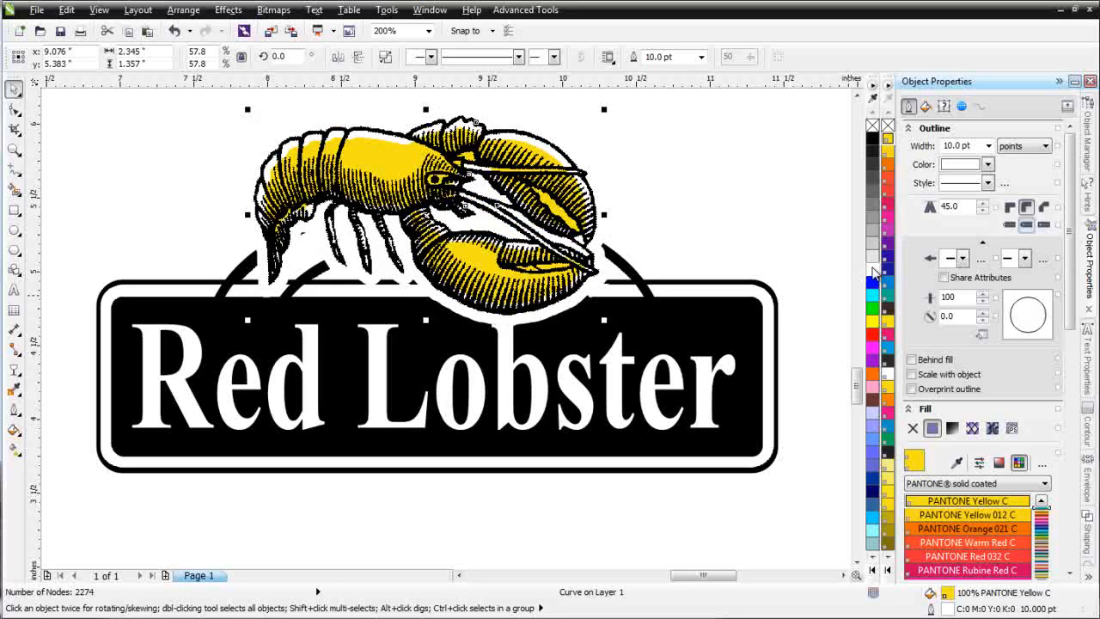
pyautogui.click(872, 271)
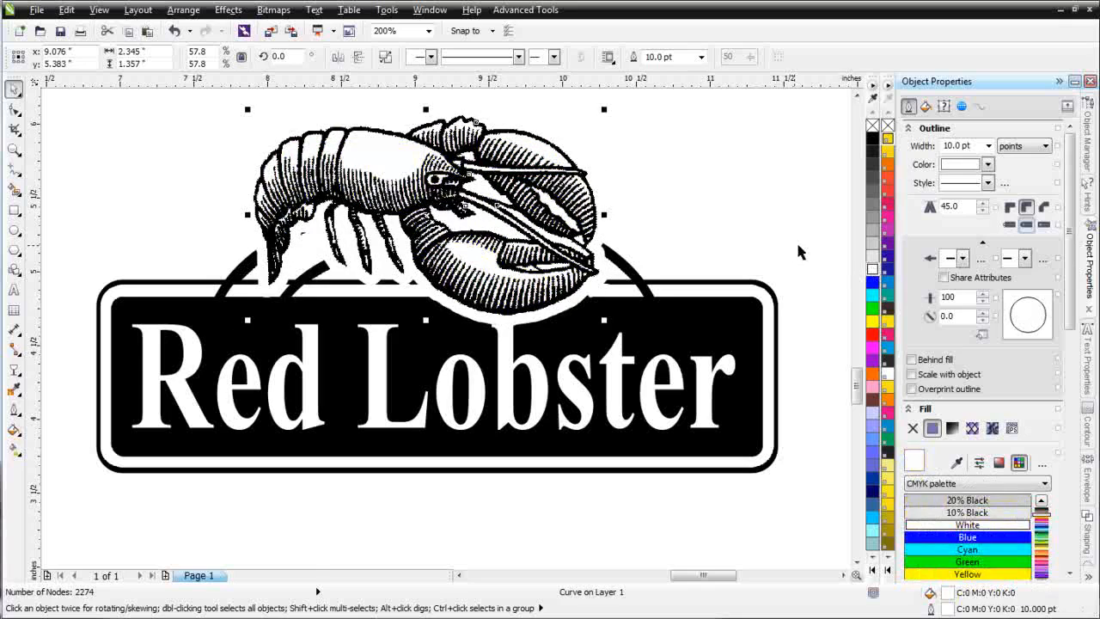
pyautogui.click(989, 147)
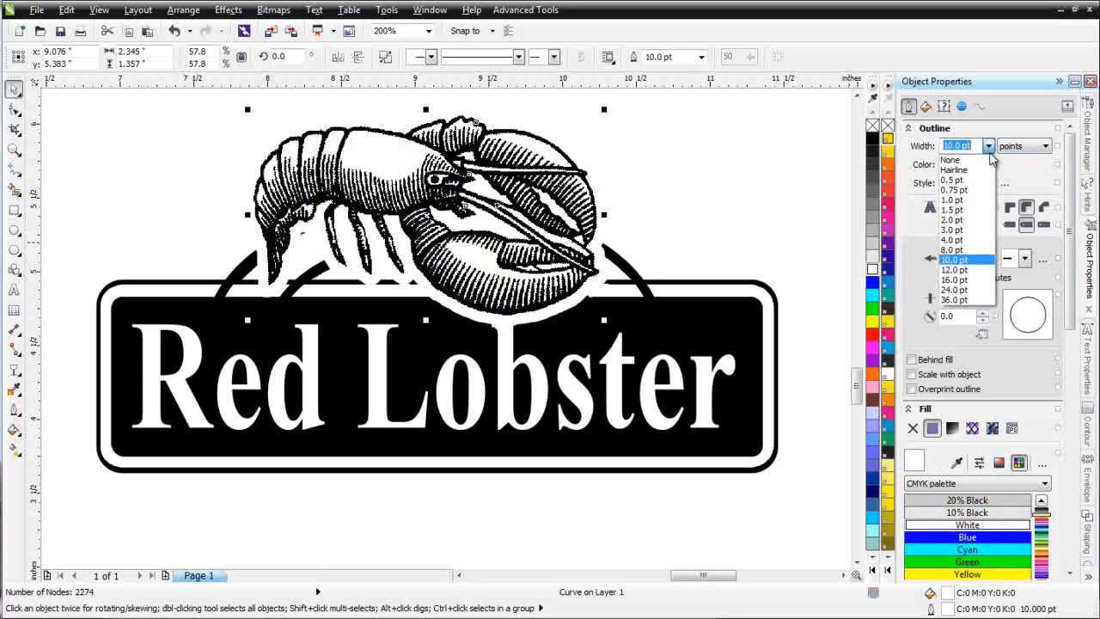
pyautogui.click(971, 239)
# Step: Move the original sign bitmap out from under the redrawn logo and place it beside it for comparison
pyautogui.press('Tab')
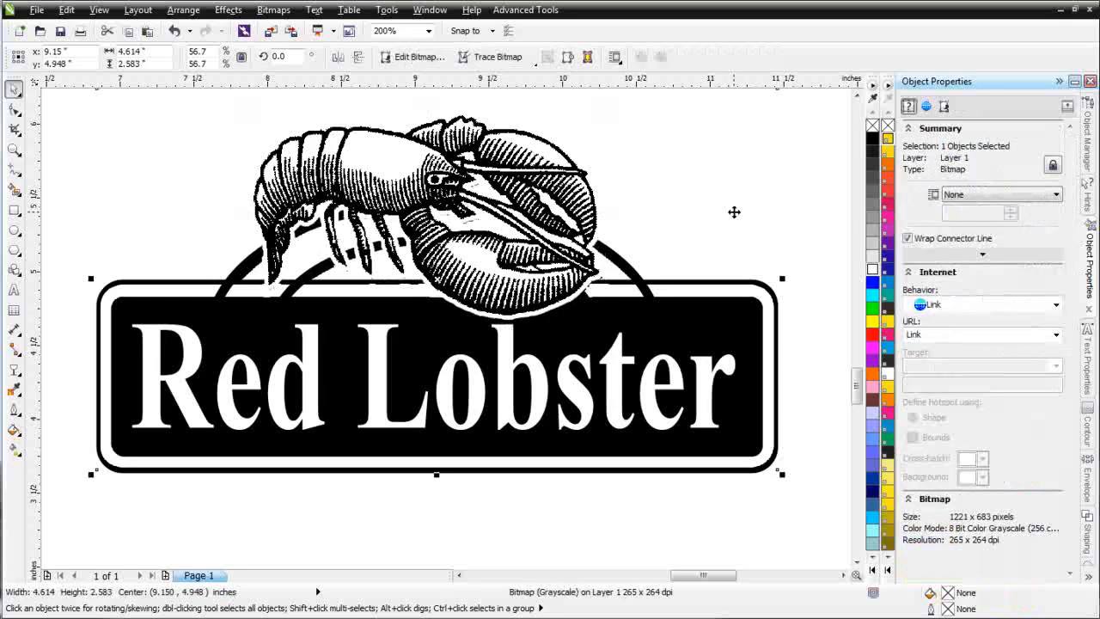
pyautogui.press('Tab')
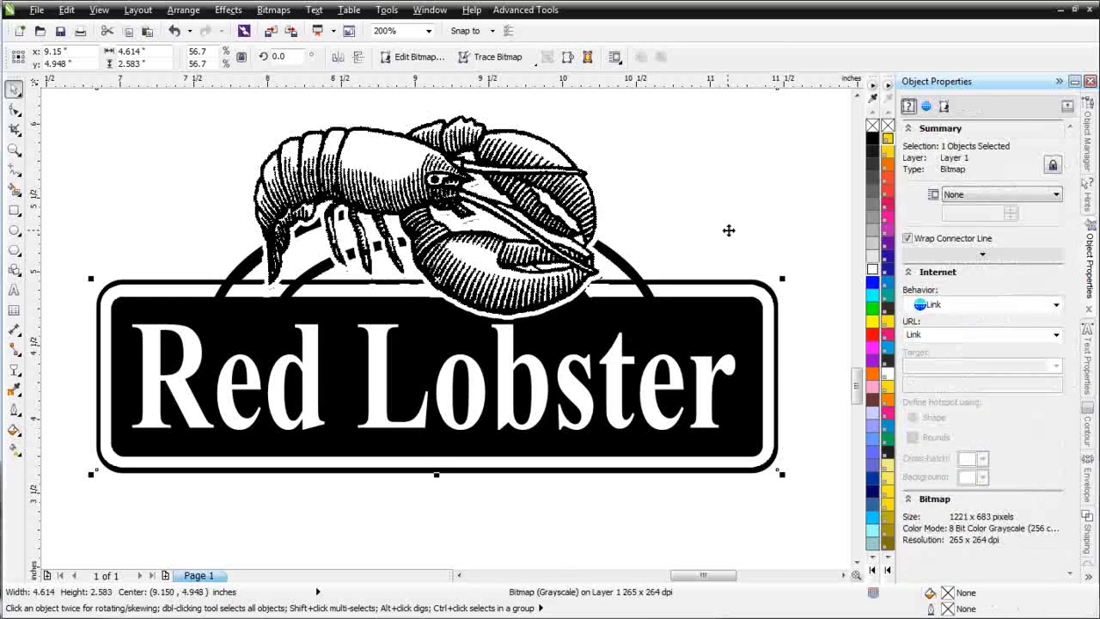
pyautogui.press('F3')
pyautogui.moveTo(435, 328); pyautogui.dragTo(807, 324)
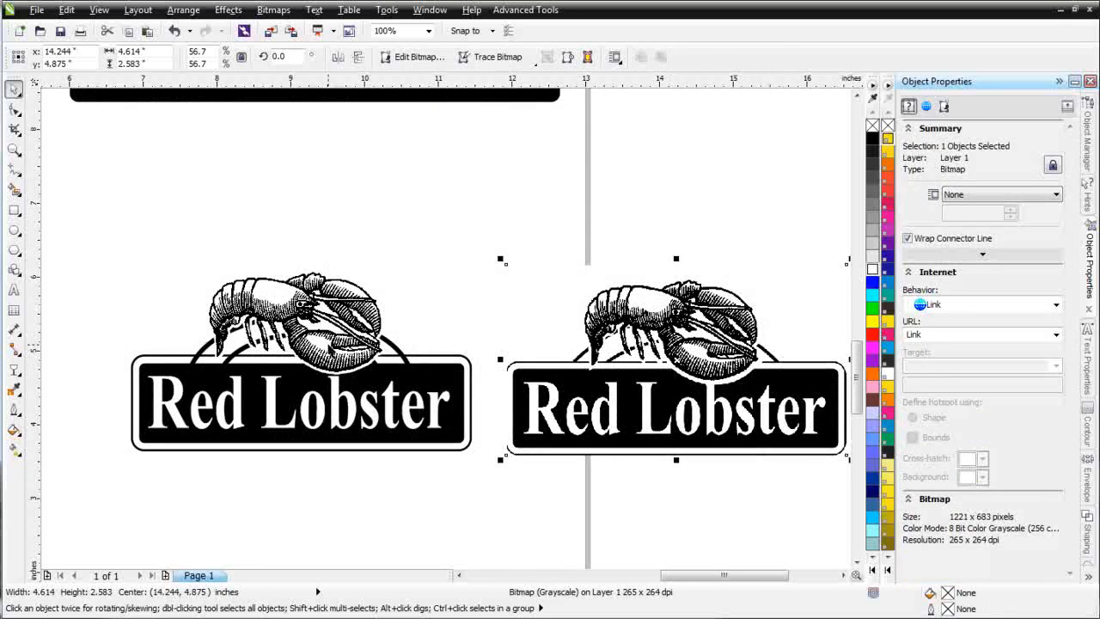
# Step: Set the outline width of the white silhouette behind the redrawn lobster to 8 pt
pyautogui.click(322, 344)
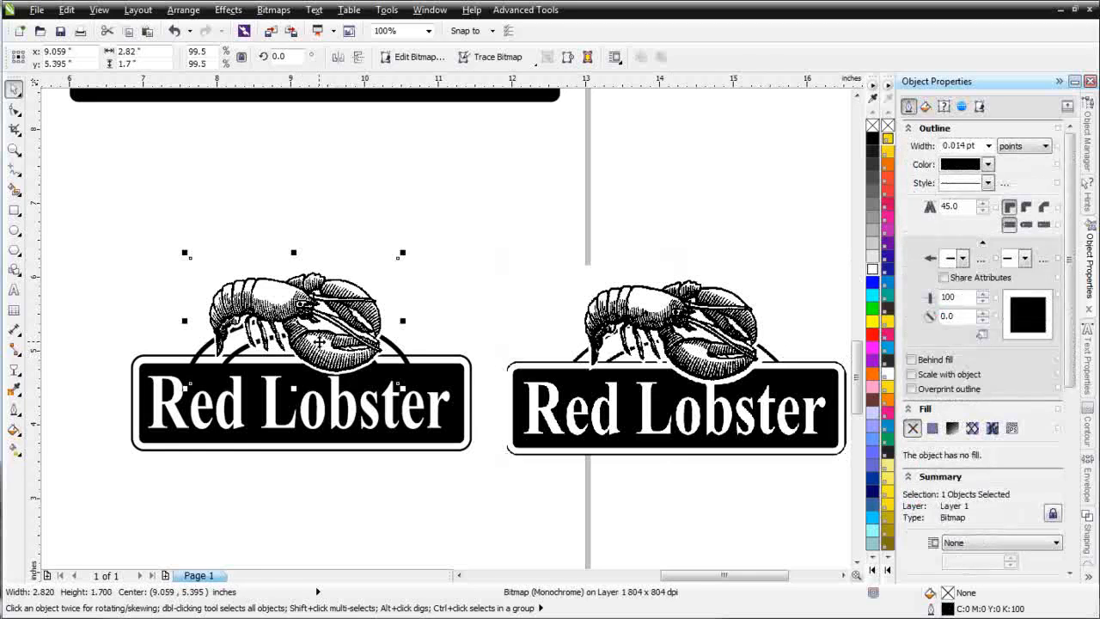
pyautogui.keyDown('alt'); pyautogui.click(320, 342); pyautogui.keyUp('alt')
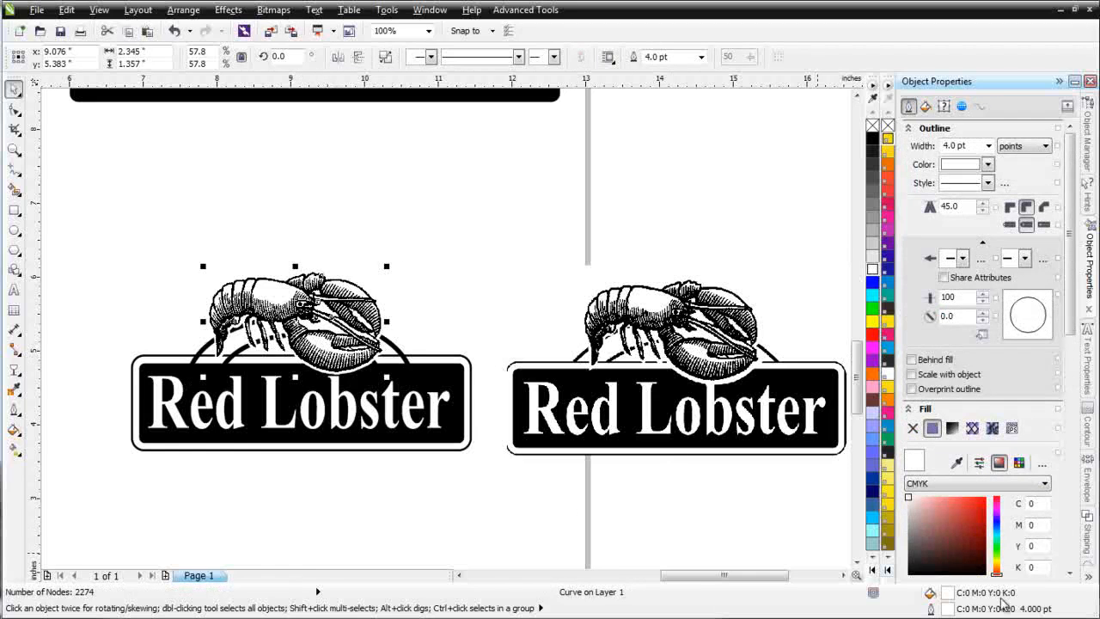
pyautogui.click(988, 146)
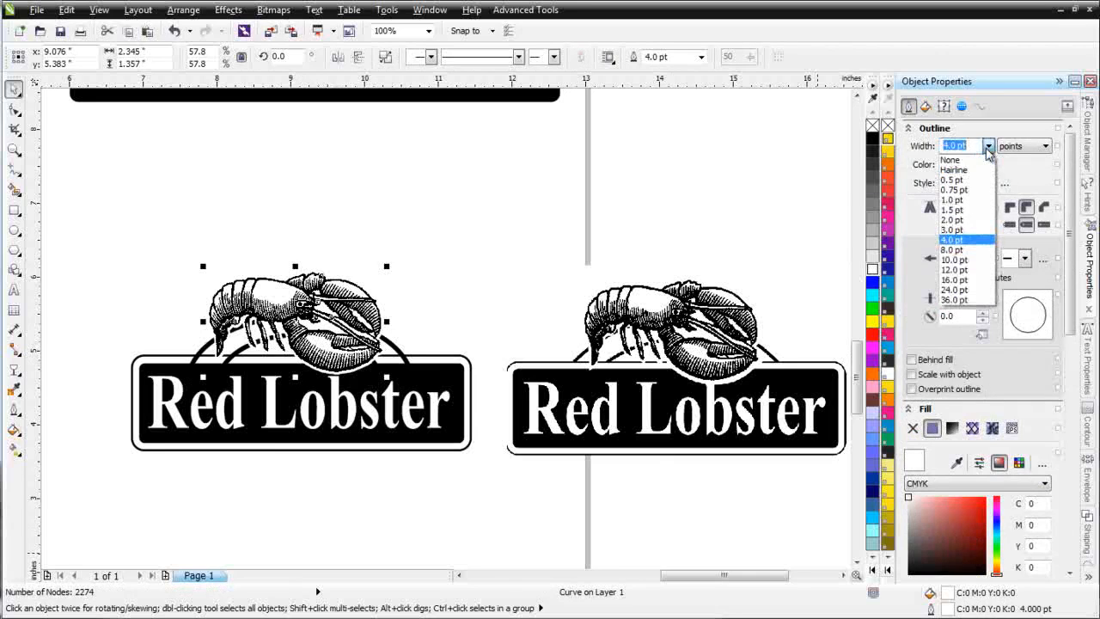
pyautogui.click(973, 250)
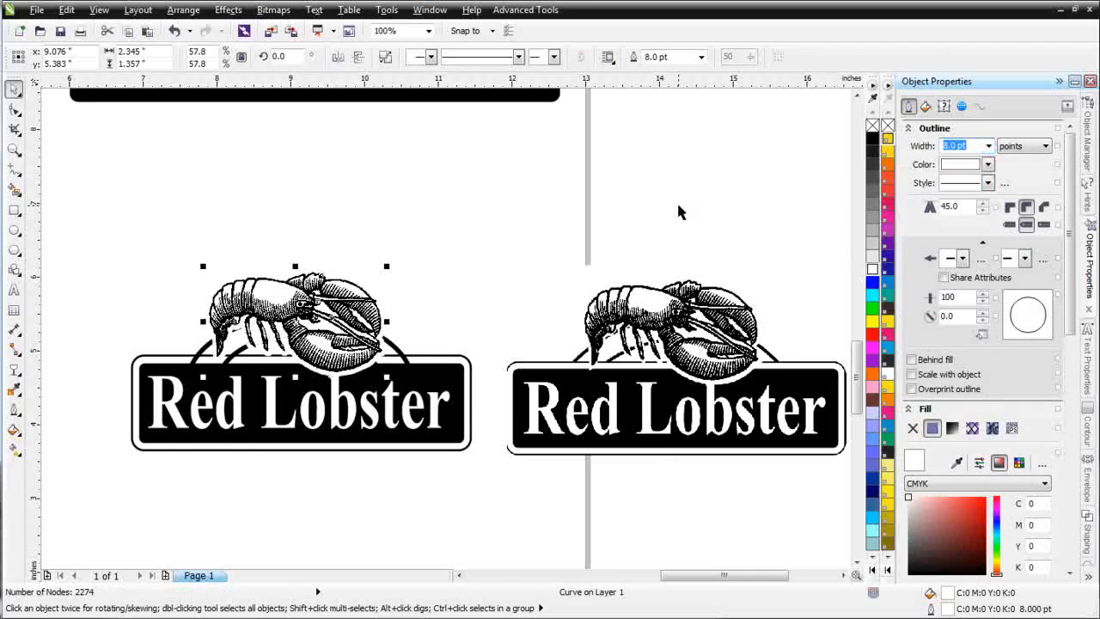
# Step: Shift the original sign bitmap slightly upward beside the redrawn logo
pyautogui.click(459, 536)
pyautogui.click(635, 431)
pyautogui.moveTo(702, 404); pyautogui.dragTo(697, 391)
# Step: Send the arch shape behind the redrawn lobster to the back of the page
pyautogui.click(249, 294)
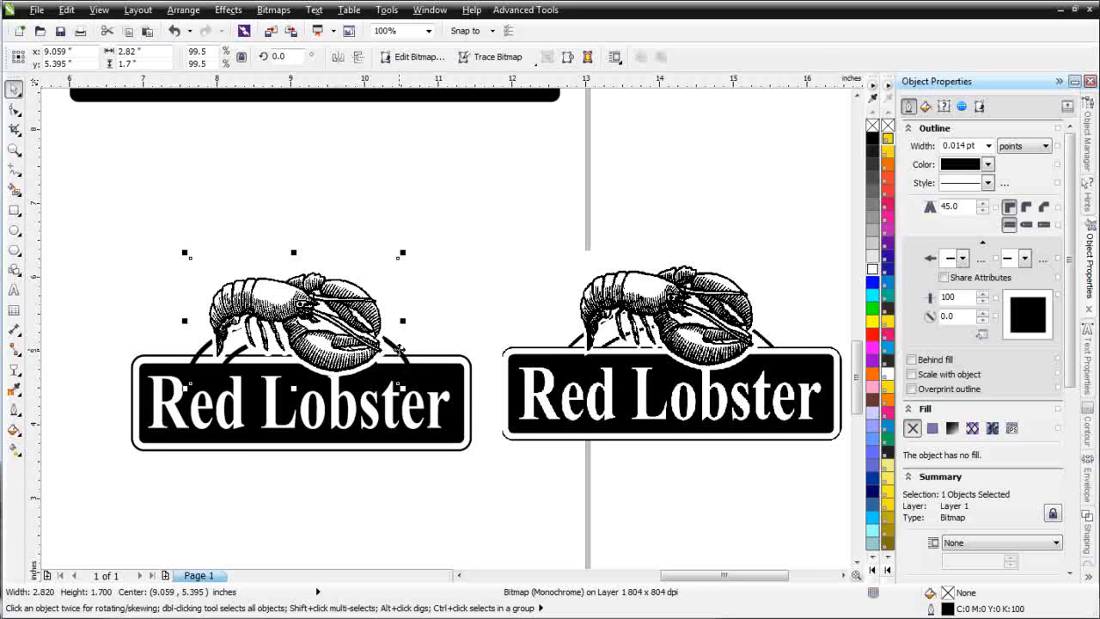
pyautogui.click(400, 354)
pyautogui.click(404, 359)
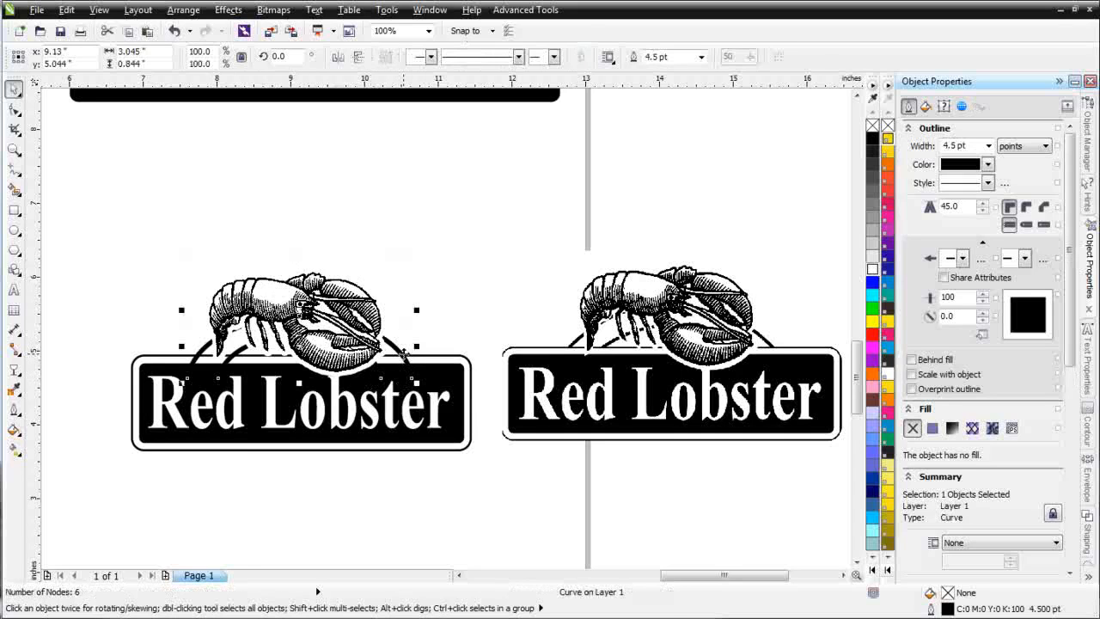
pyautogui.rightClick(405, 362)
pyautogui.moveTo(550, 186)
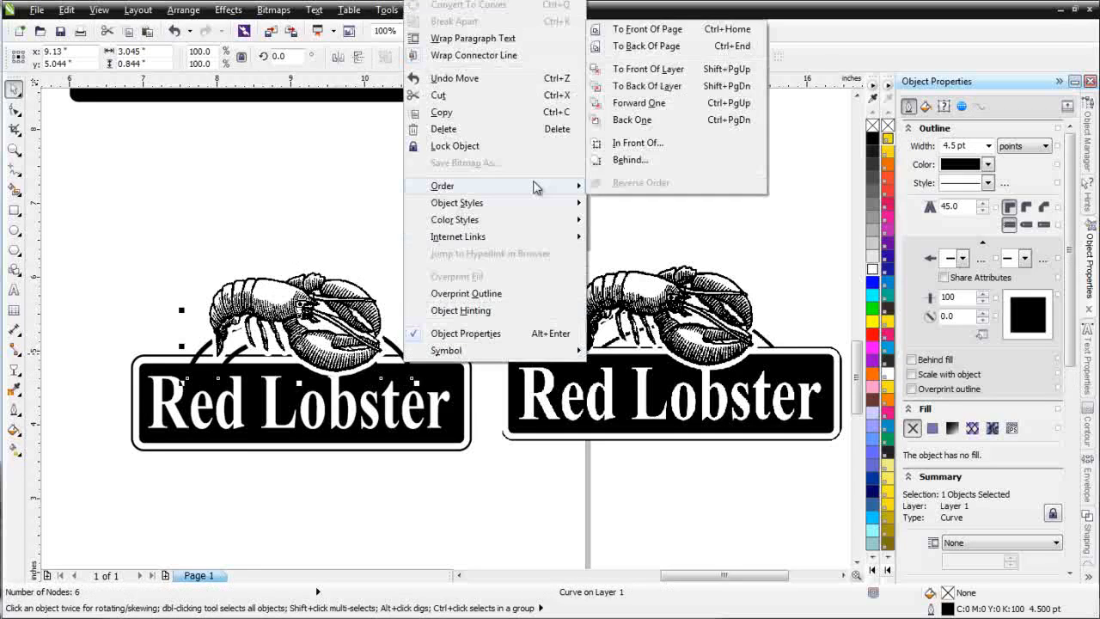
pyautogui.click(679, 47)
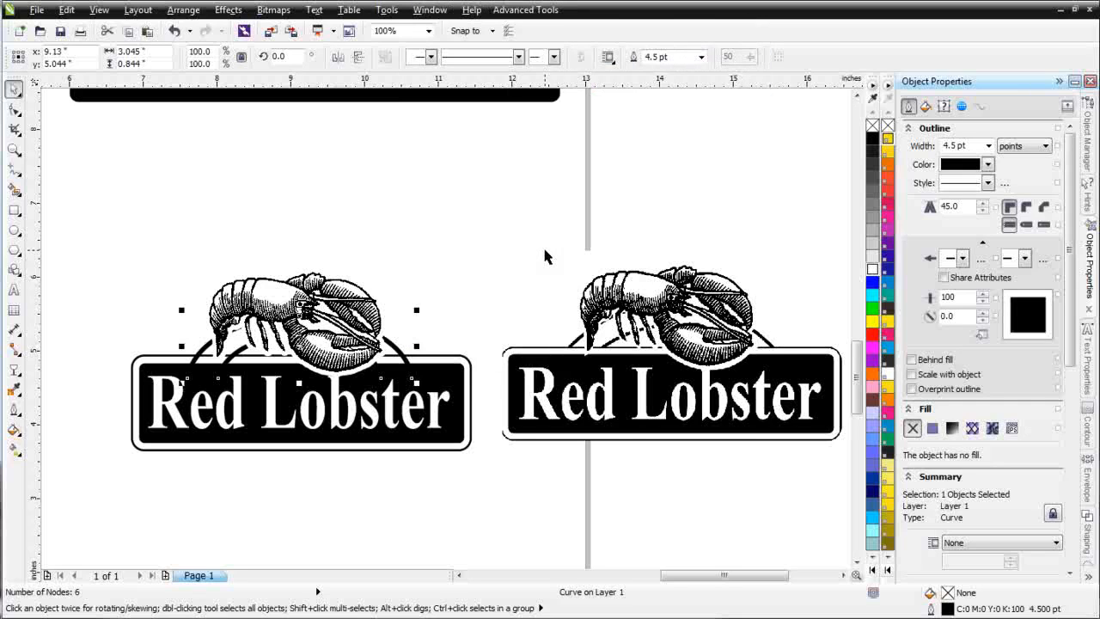
# Step: Send the outer rounded rectangle of the redrawn sign to the back of the page and fill it with white
pyautogui.click(465, 354)
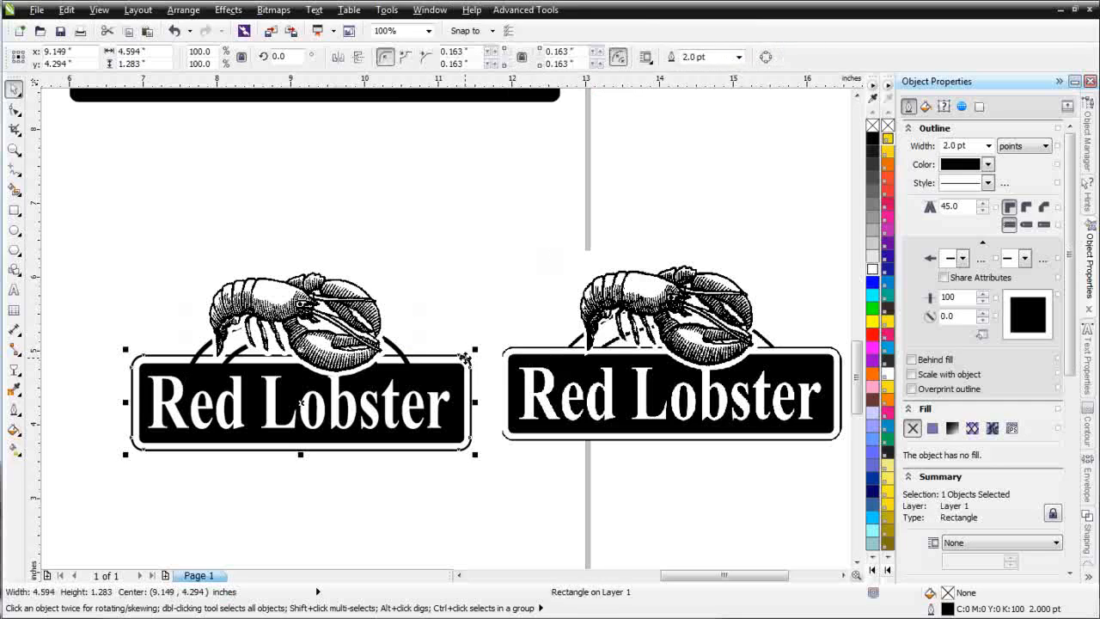
pyautogui.rightClick(465, 354)
pyautogui.moveTo(598, 189)
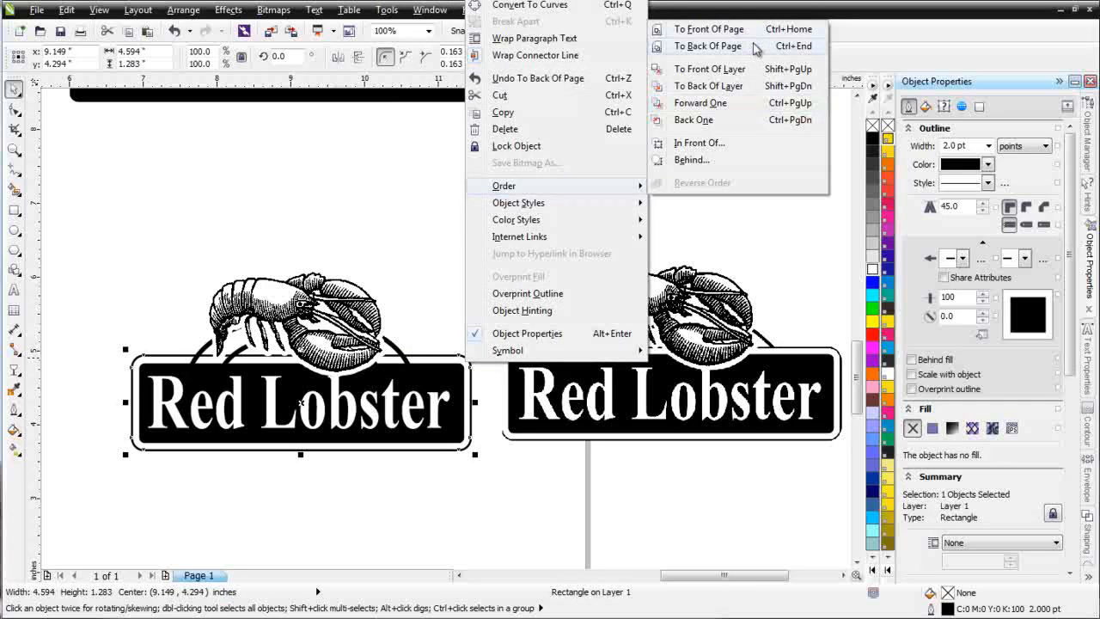
pyautogui.click(754, 48)
pyautogui.click(872, 268)
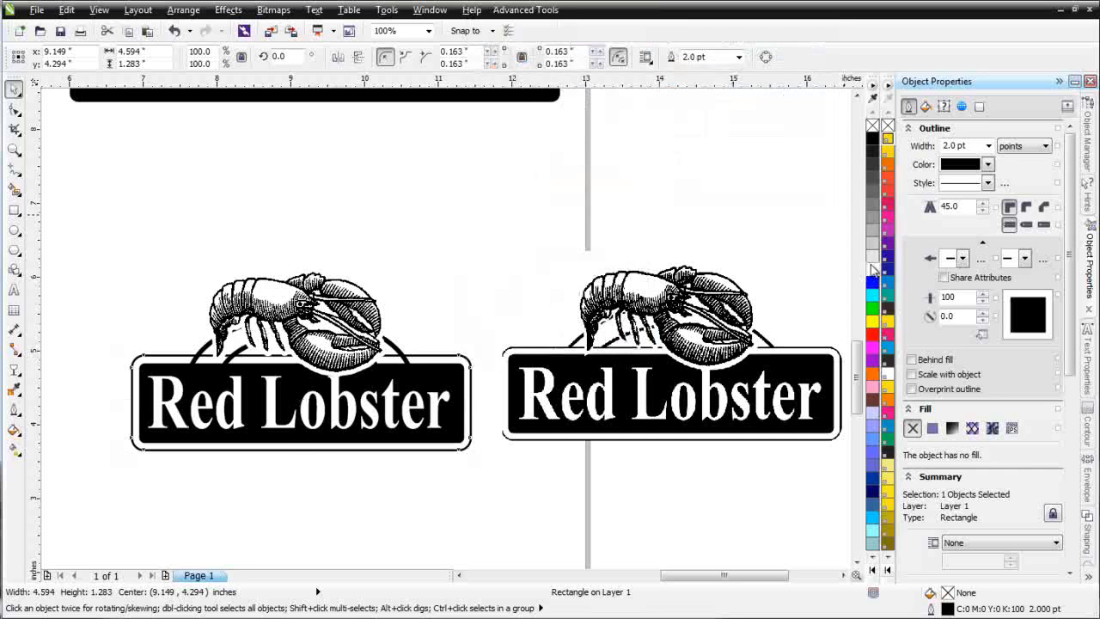
# Step: Send the arch curve of the redrawn logo to the back of the page, behind the white outer rounded rectangle
pyautogui.click(401, 361)
pyautogui.rightClick(401, 363)
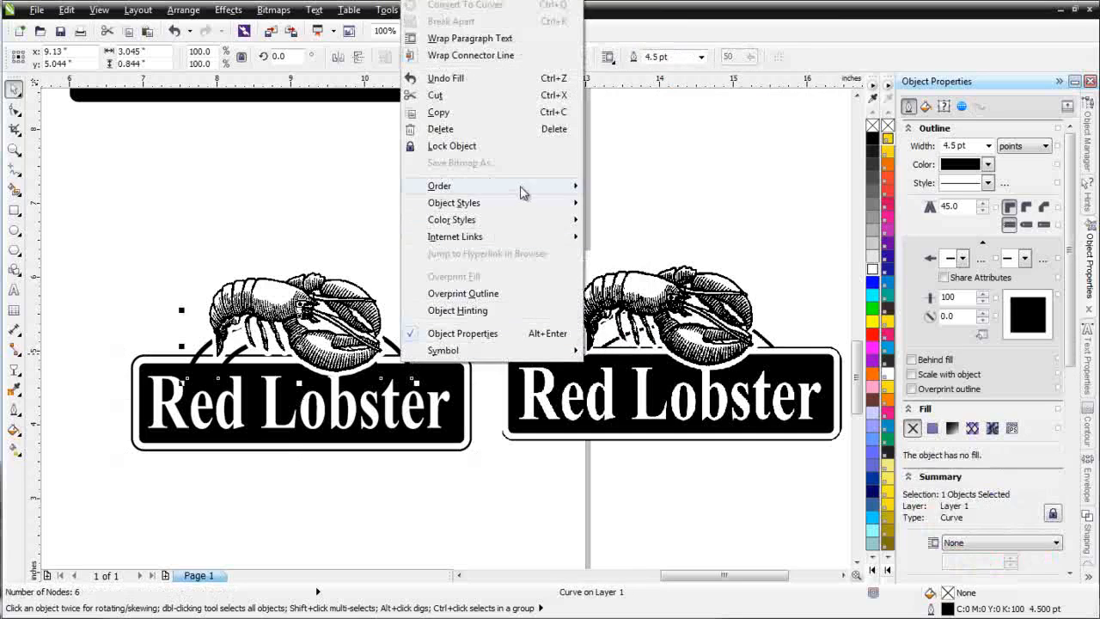
pyautogui.moveTo(524, 193)
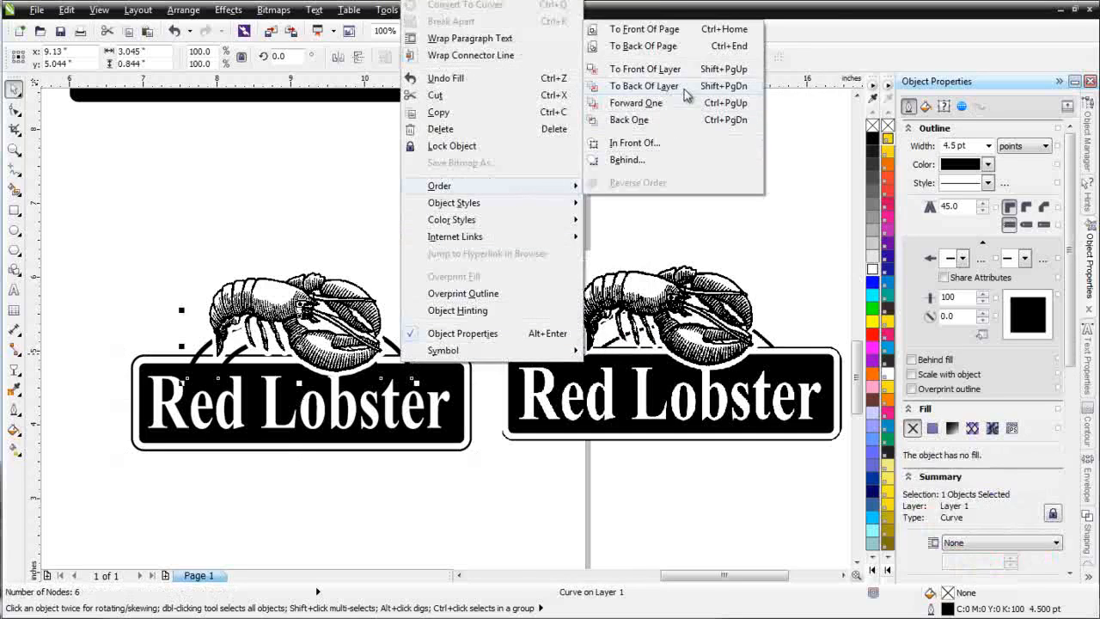
pyautogui.click(644, 46)
pyautogui.click(511, 305)
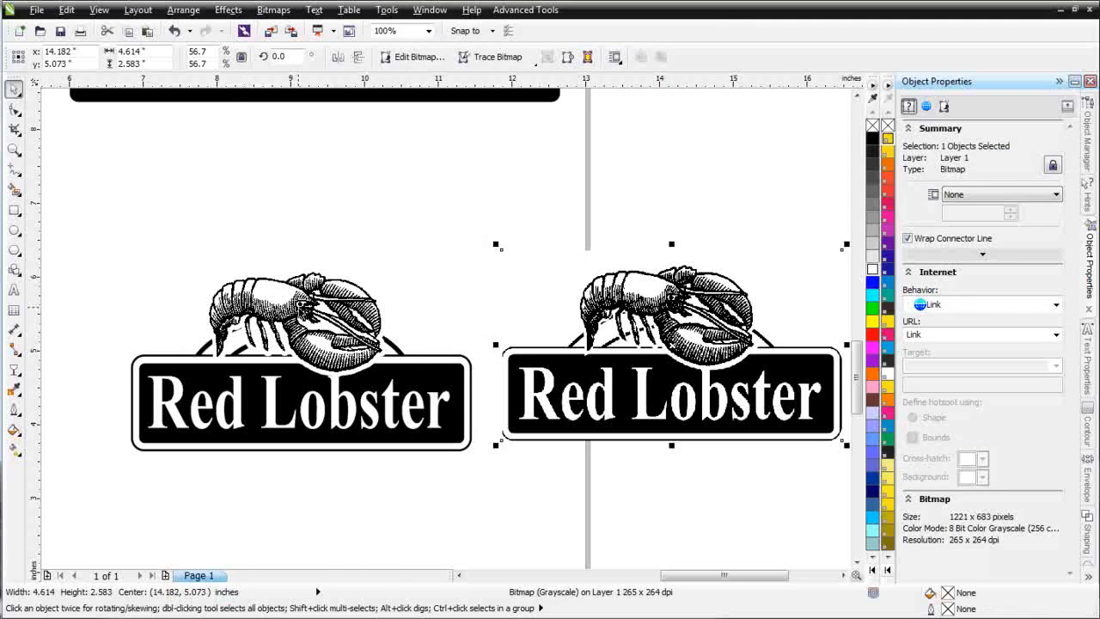
# Step: Color the redrawn lobster bitmap and fill the inner sign panel with CMYK red (C0 M100 Y100 K0)
pyautogui.click(301, 311)
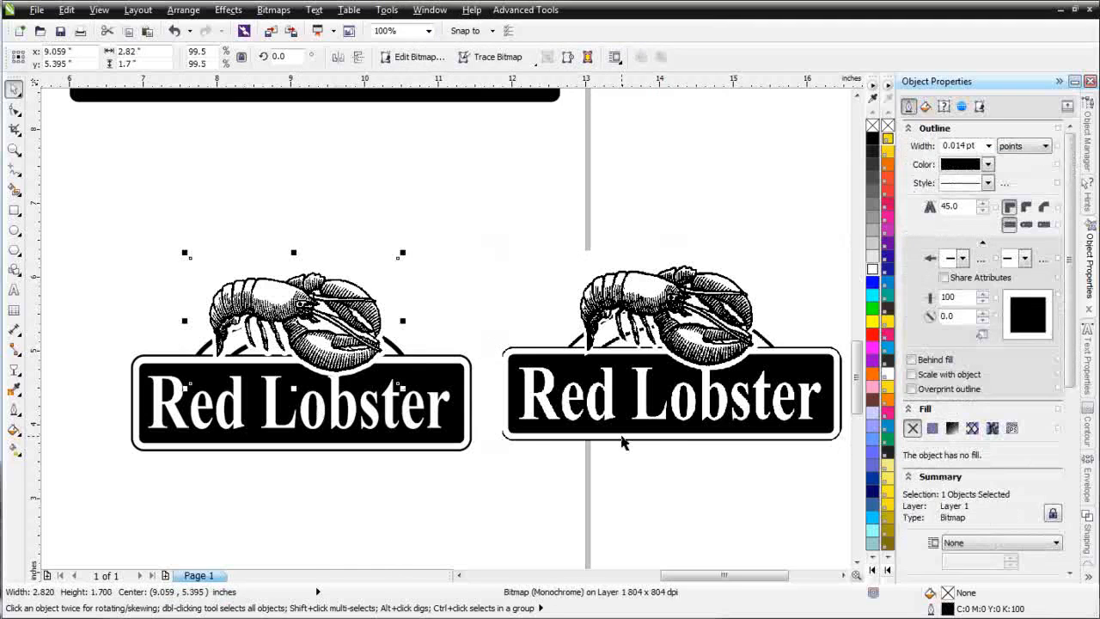
pyautogui.rightClick(873, 335)
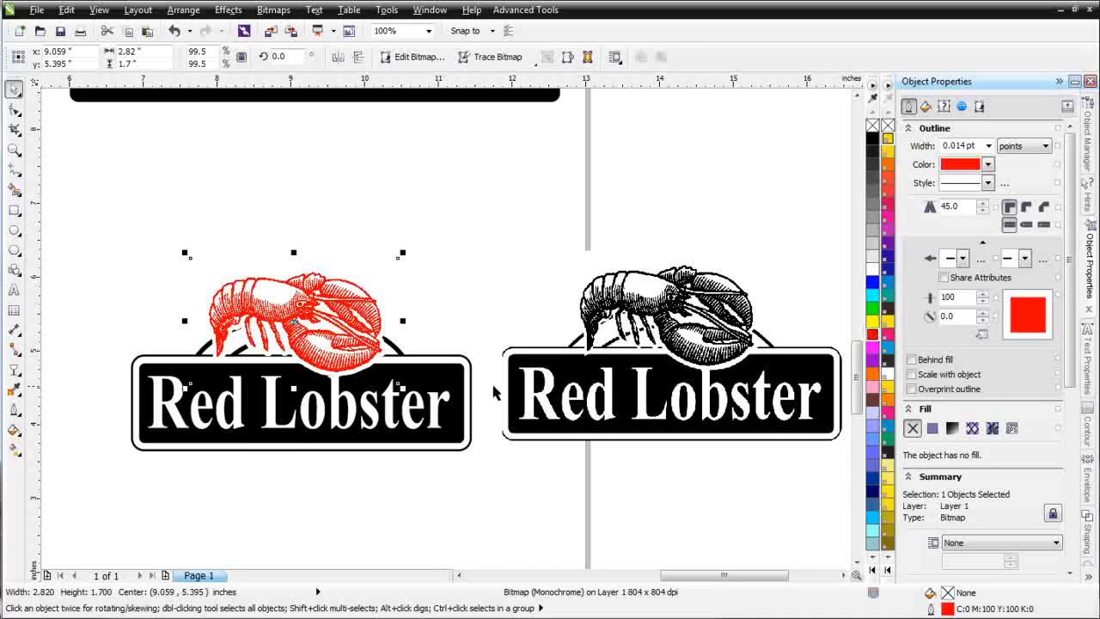
pyautogui.click(465, 399)
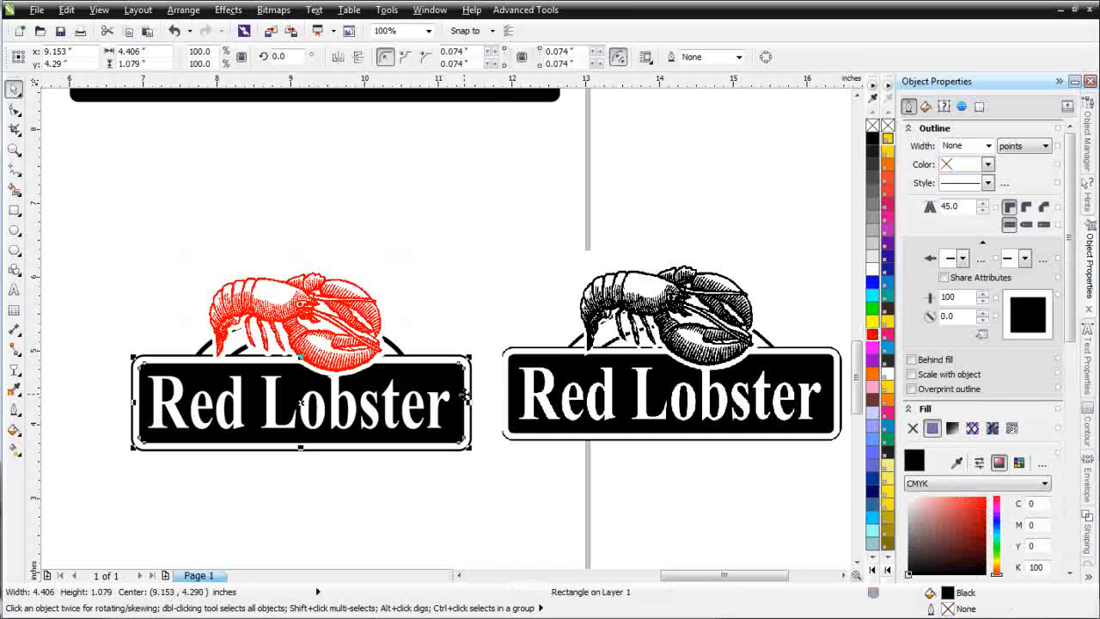
pyautogui.click(872, 337)
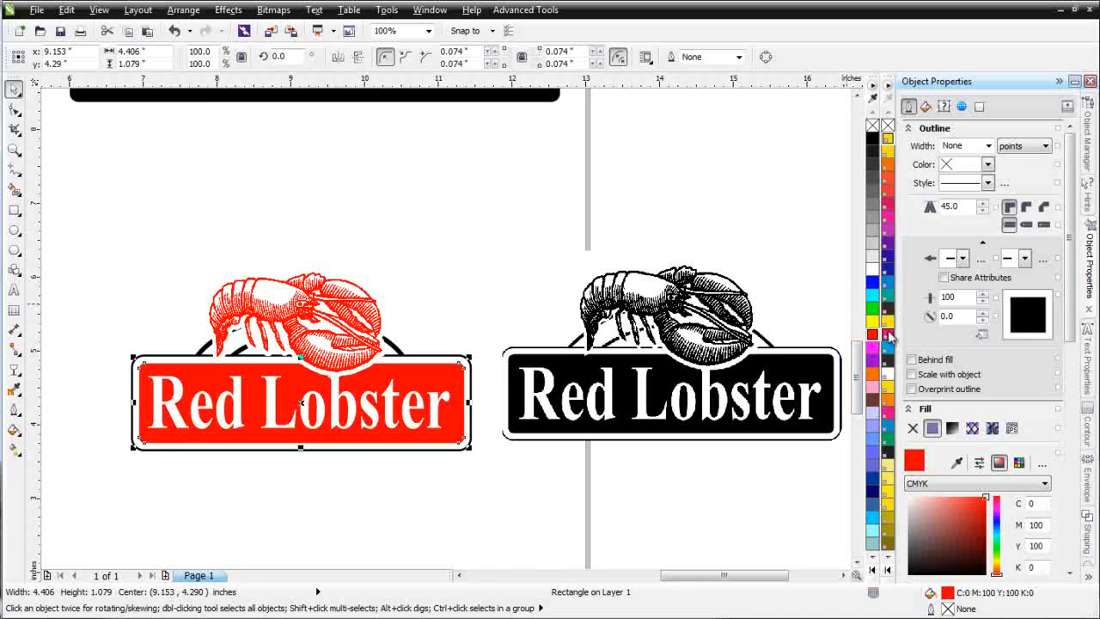
# Step: Fill the inner sign panel with PANTONE Red 032 C and recolor the redrawn lobster bitmap with the same red
pyautogui.click(887, 335)
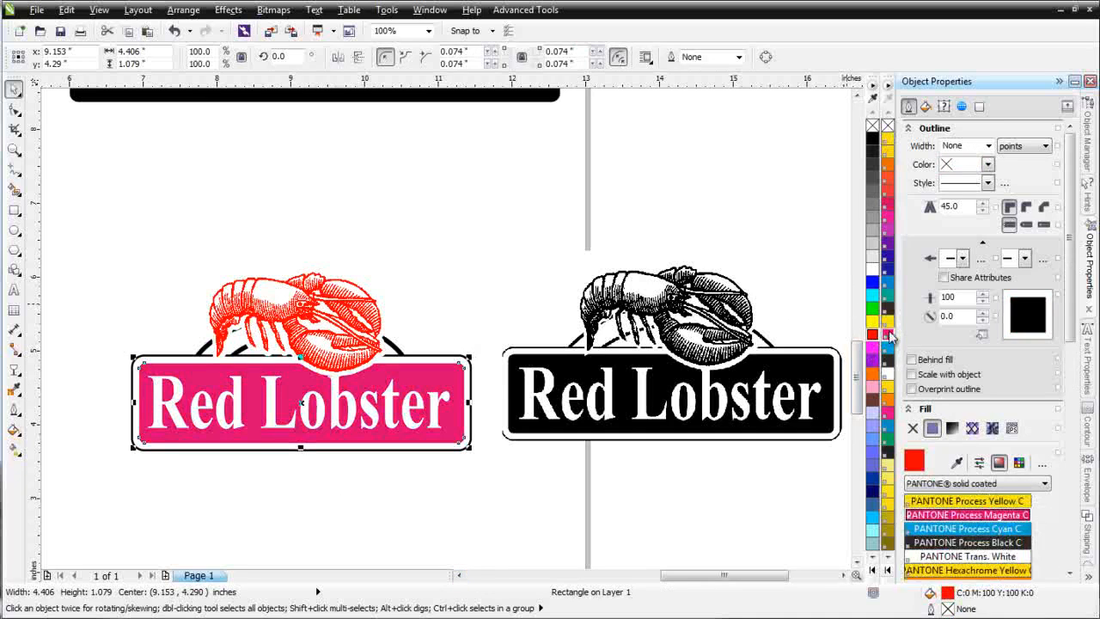
pyautogui.click(885, 192)
pyautogui.press('Tab')
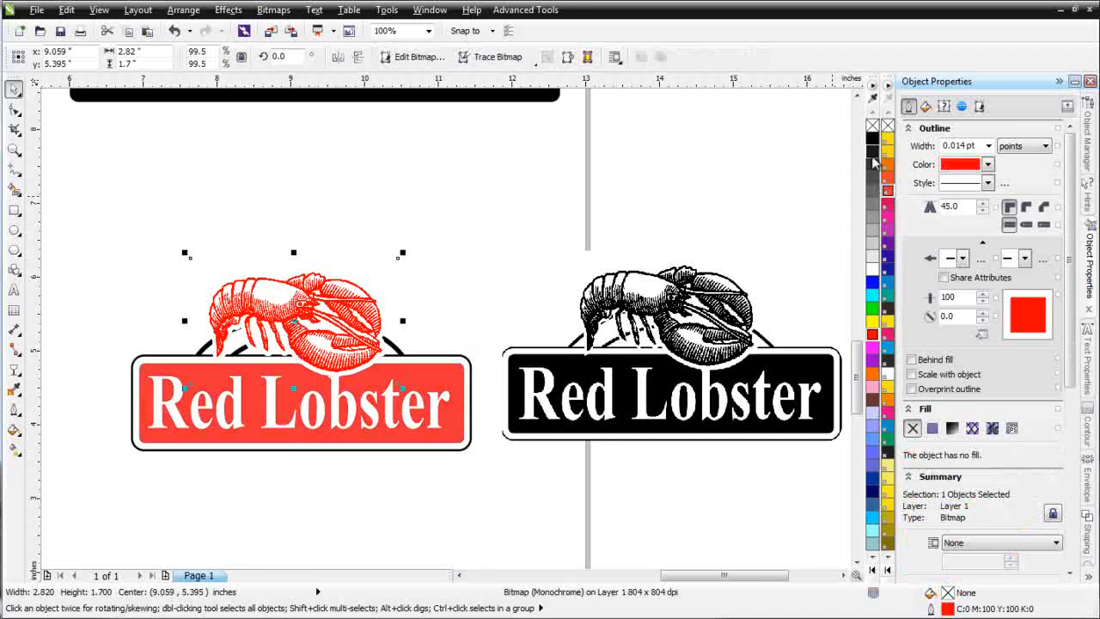
pyautogui.rightClick(887, 191)
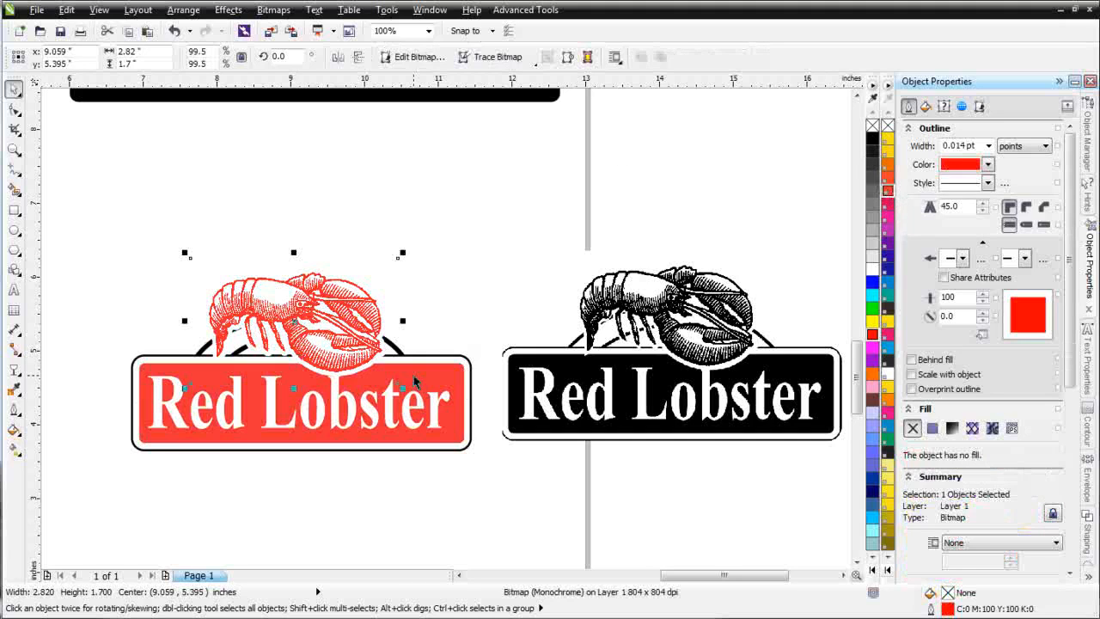
# Step: Set the outline color of the outer rounded rectangle and of the arch behind the lobster to PANTONE Red 032 C
pyautogui.click(457, 357)
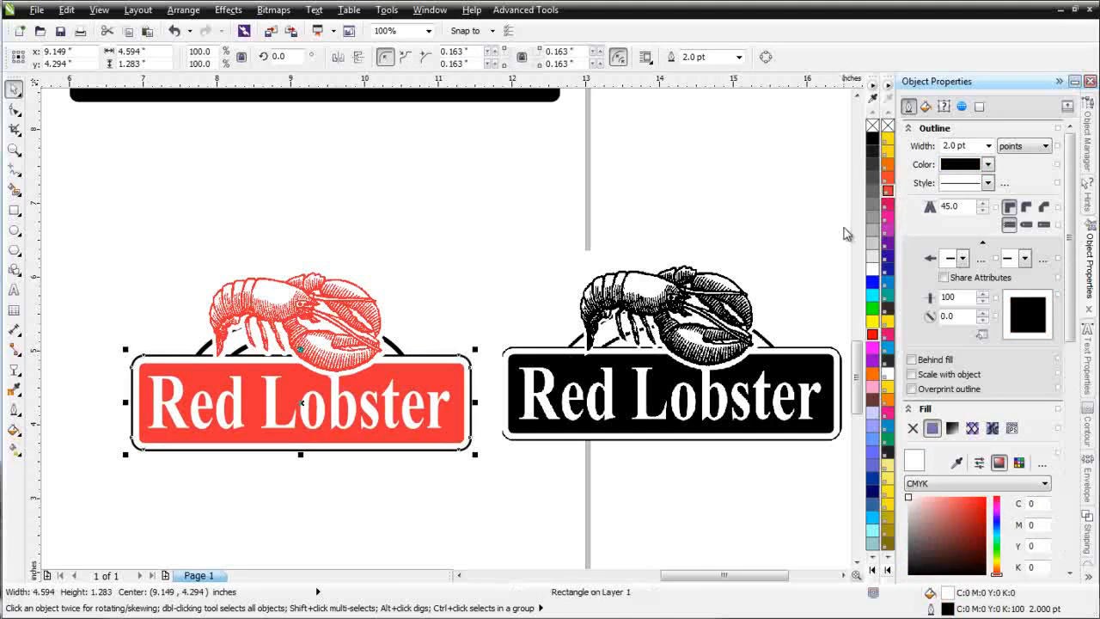
pyautogui.rightClick(885, 197)
pyautogui.click(400, 352)
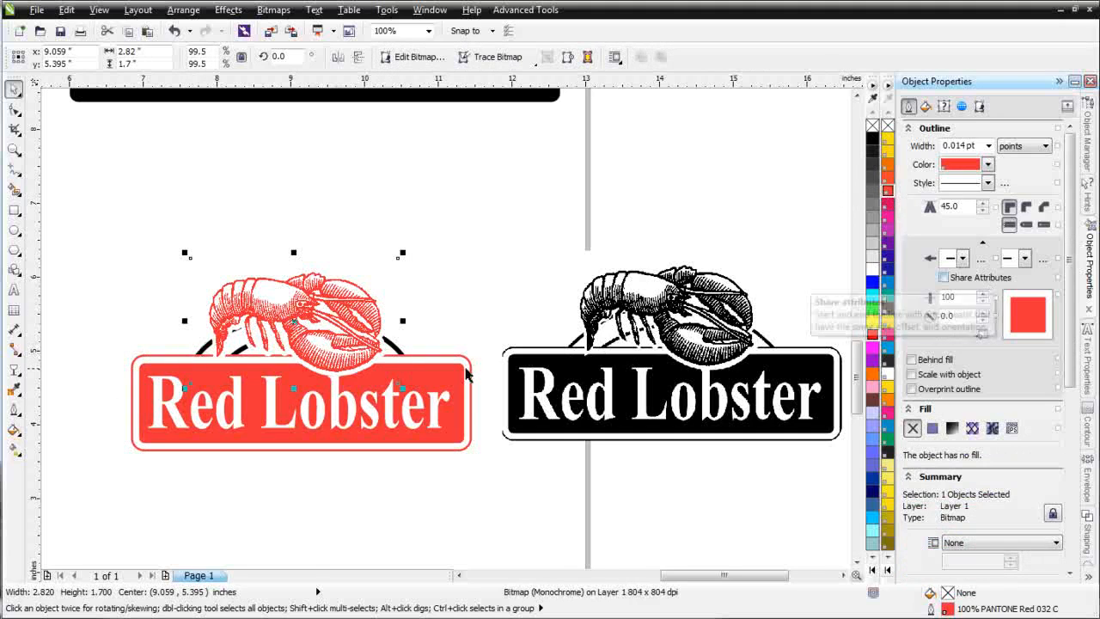
pyautogui.click(400, 354)
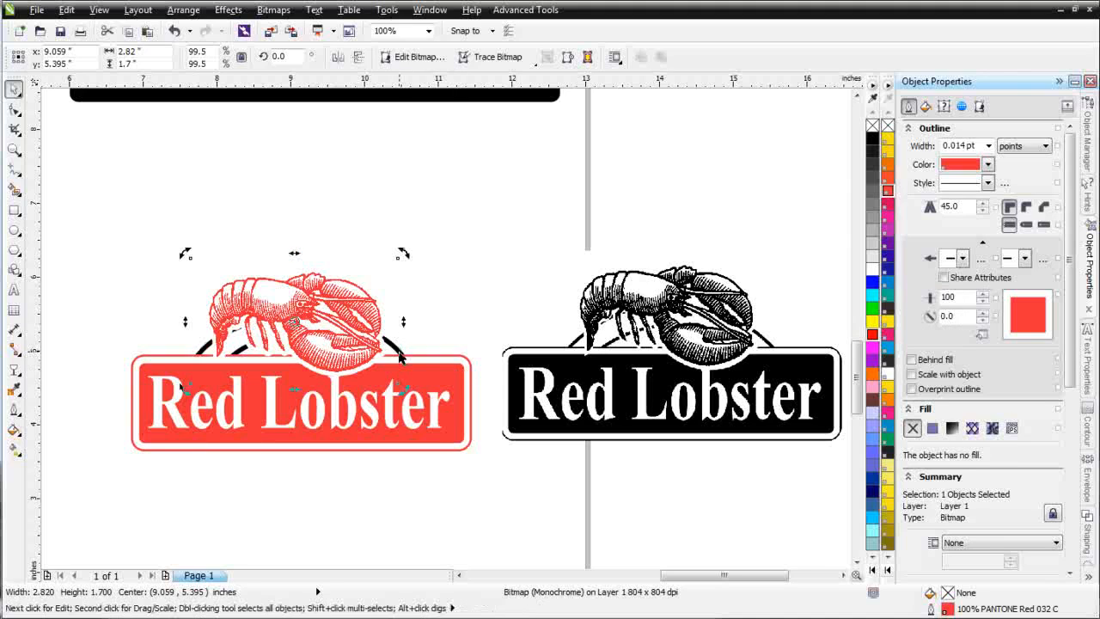
pyautogui.click(399, 354)
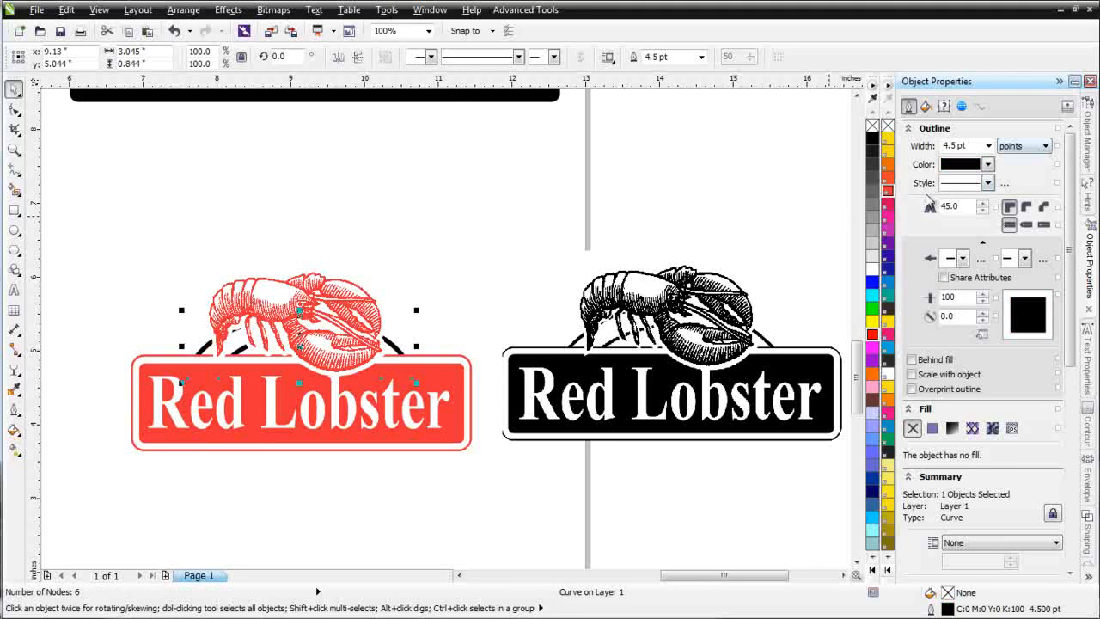
pyautogui.rightClick(888, 190)
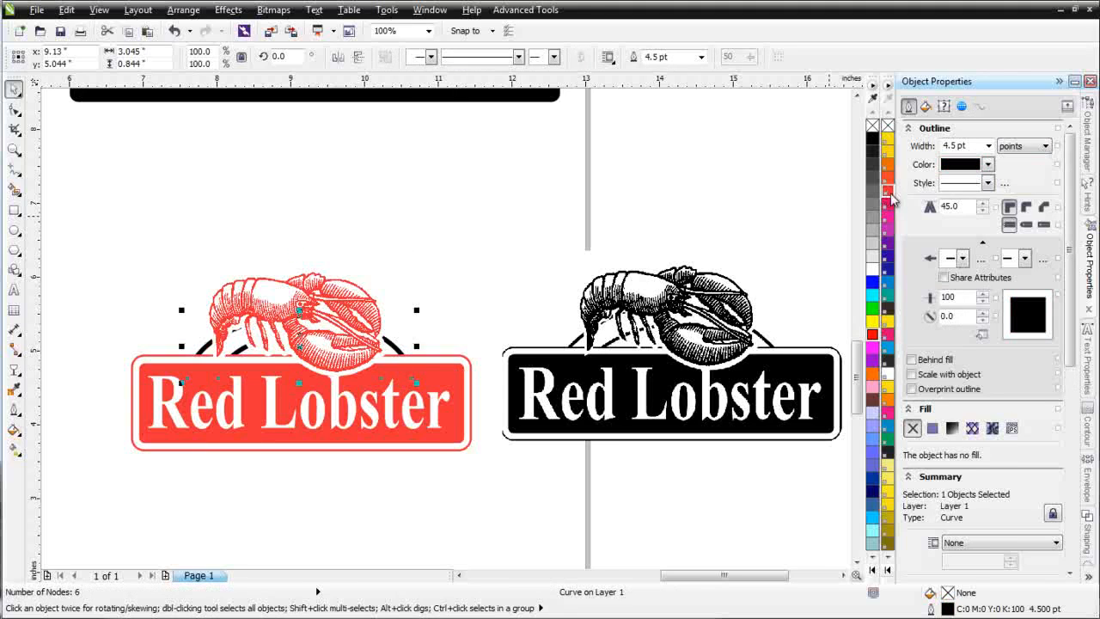
pyautogui.click(513, 294)
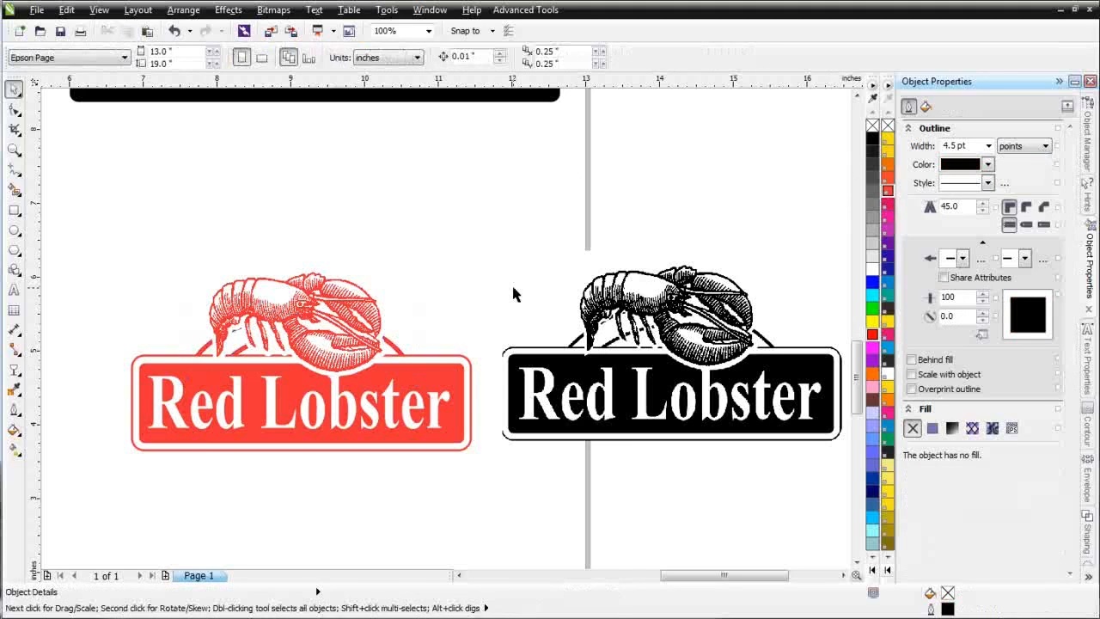